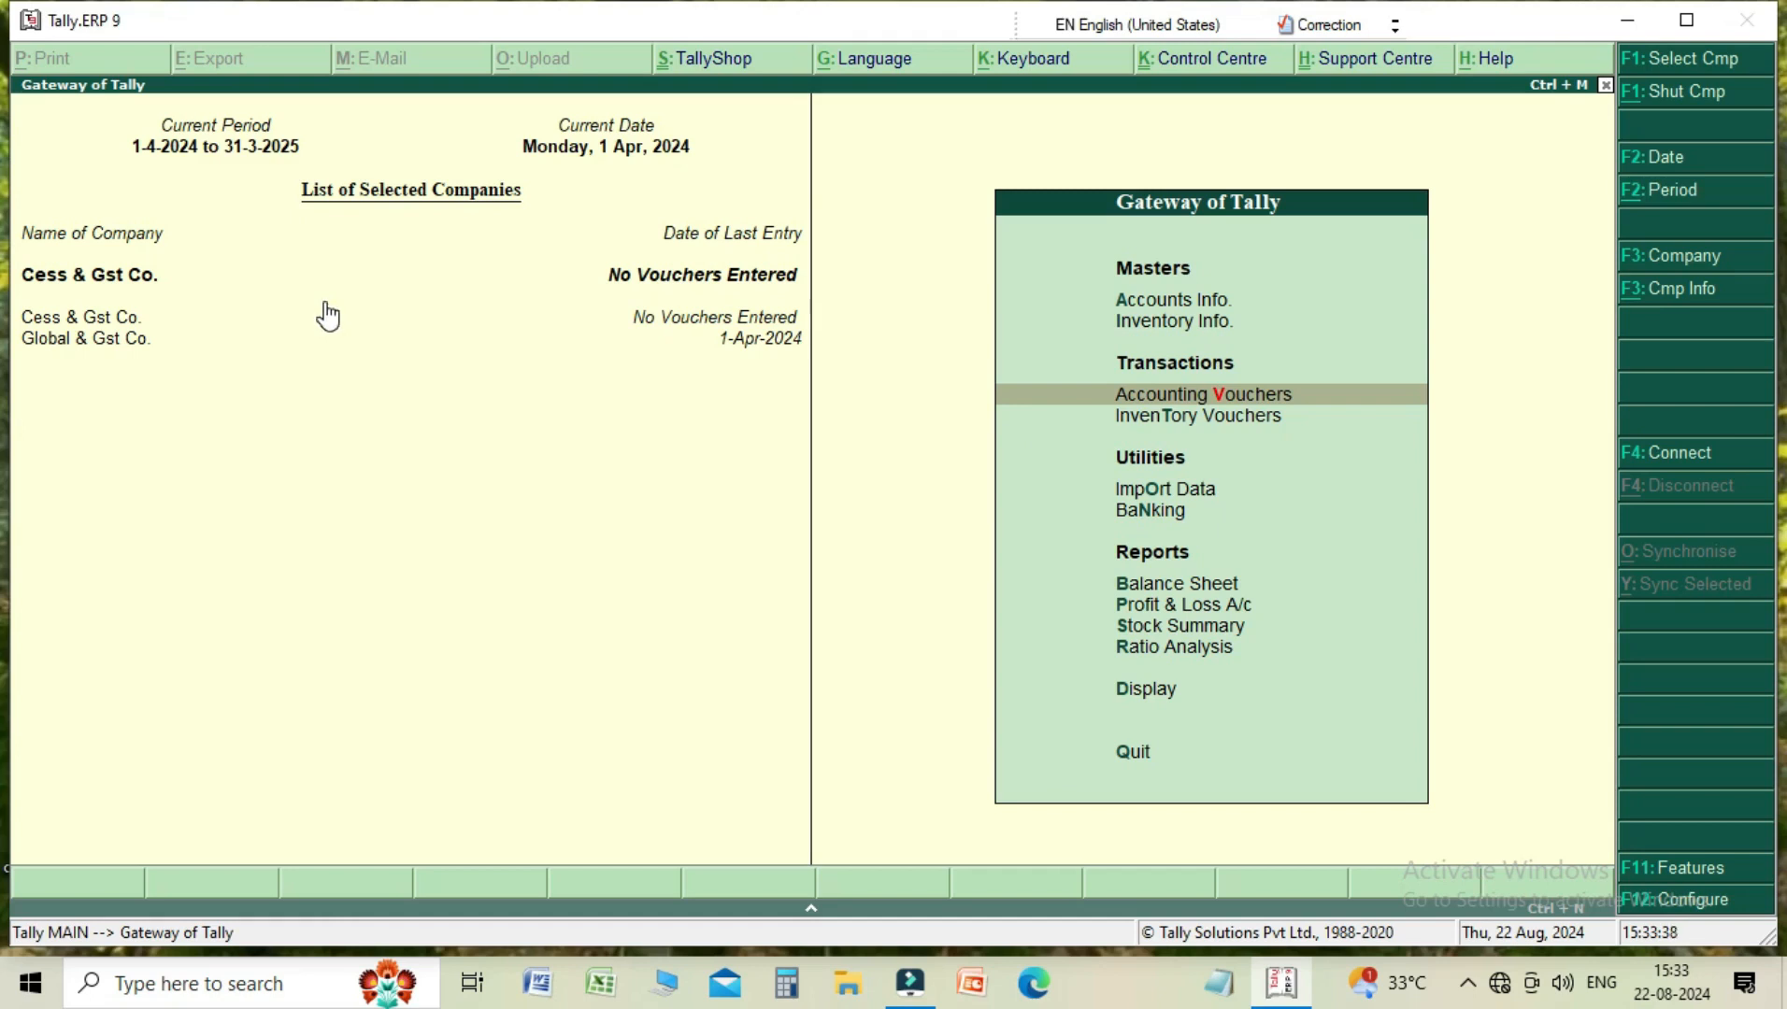
# - Open the GST details of Cess & Gst Co. by setting Set/alter GST details to Yes in the statutory and taxation features
pyautogui.press('F11')
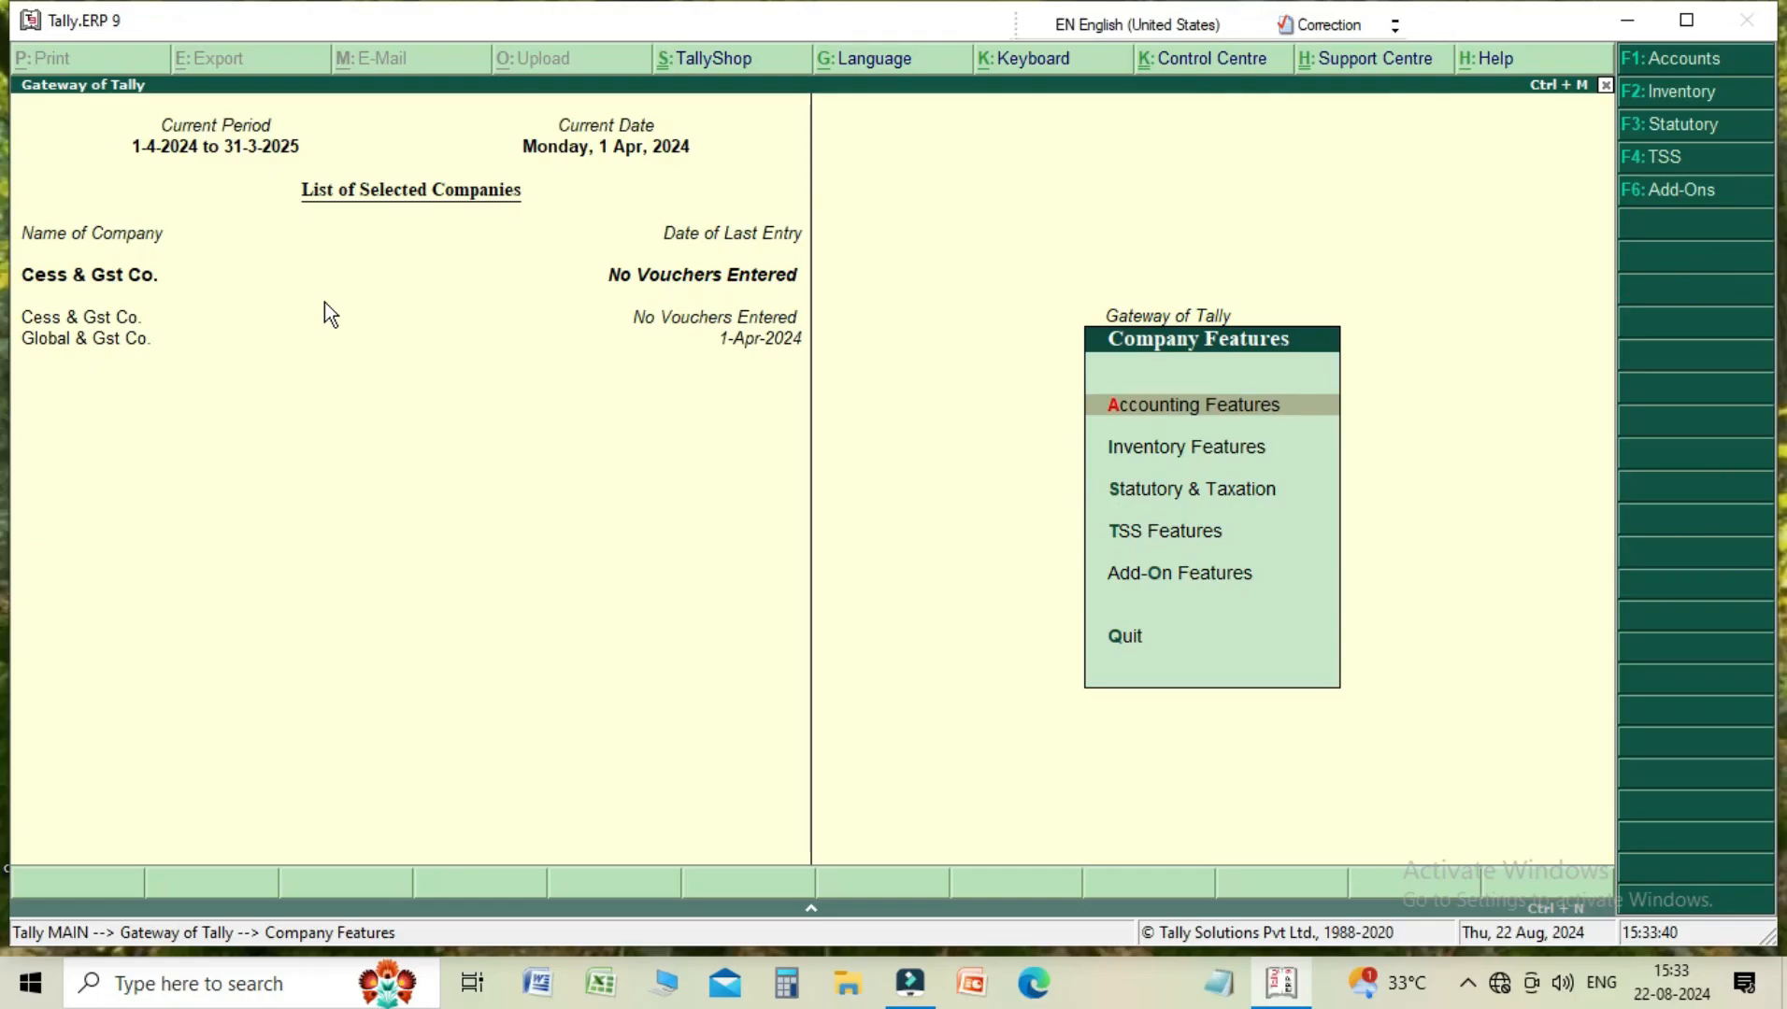
pyautogui.press('Down')
pyautogui.press('Down')
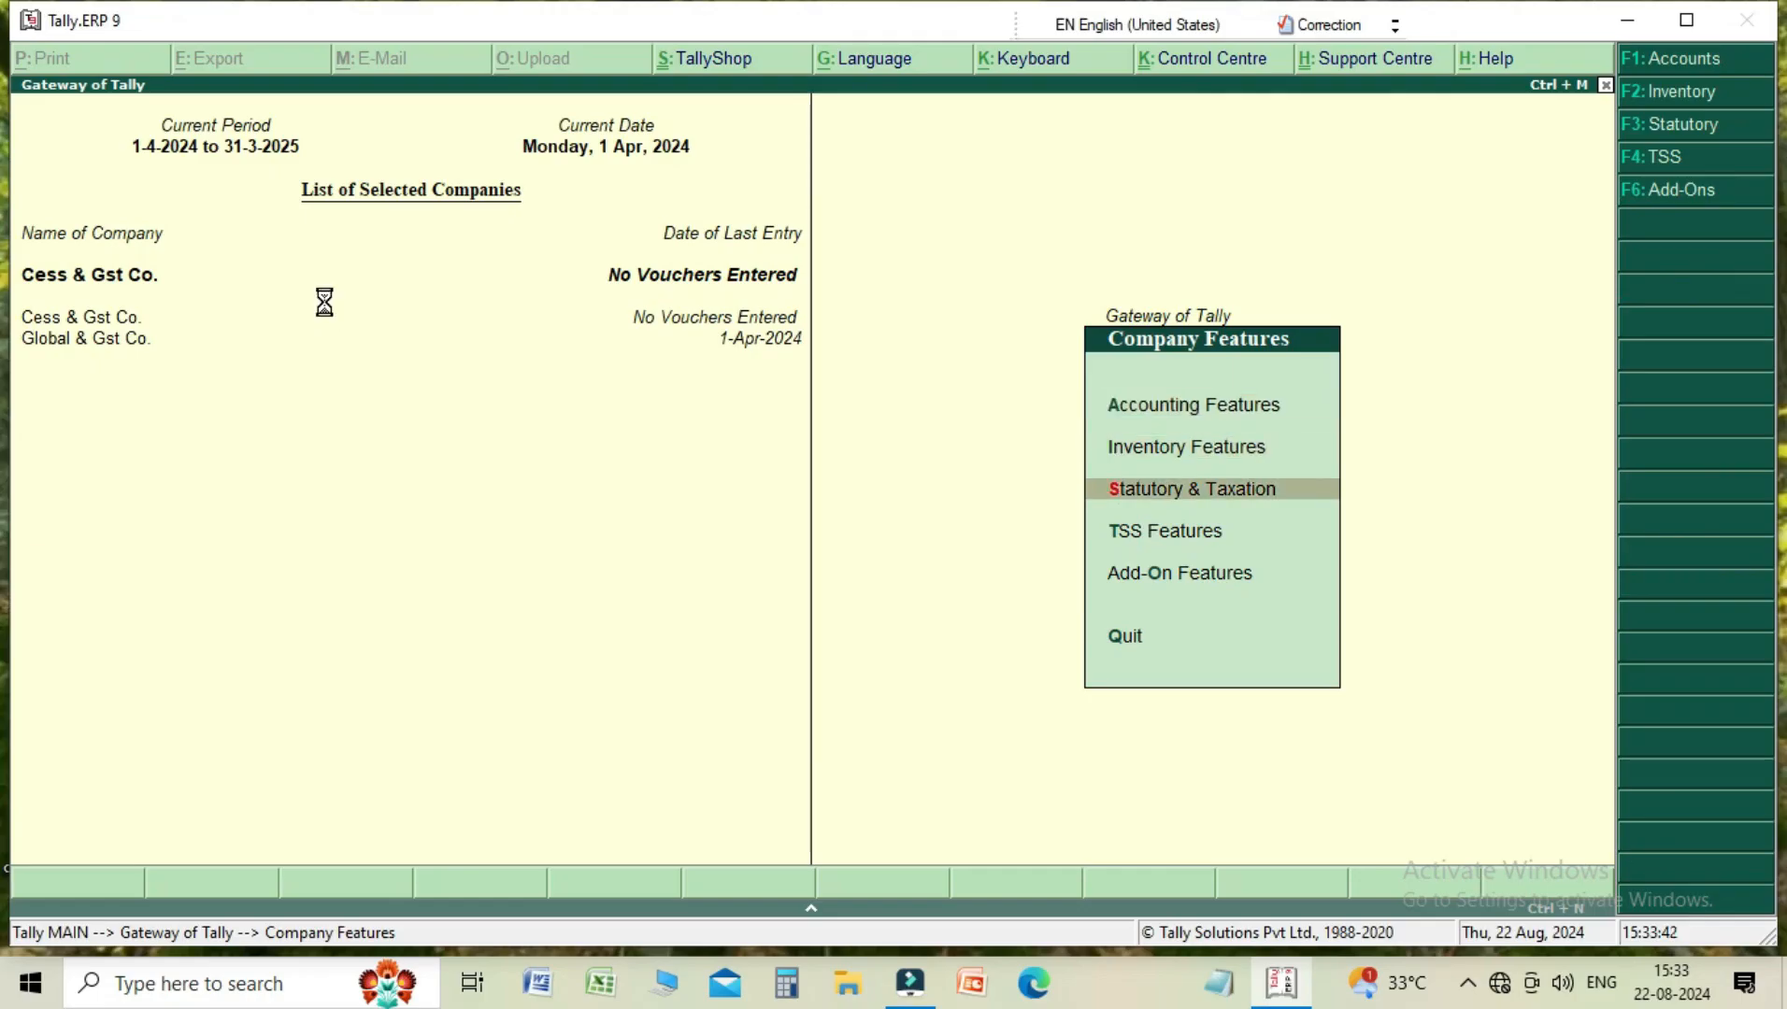
pyautogui.press('Return')
pyautogui.press('Return')
pyautogui.press('Return')
pyautogui.write('y')
pyautogui.press('Return')
pyautogui.press('Return')
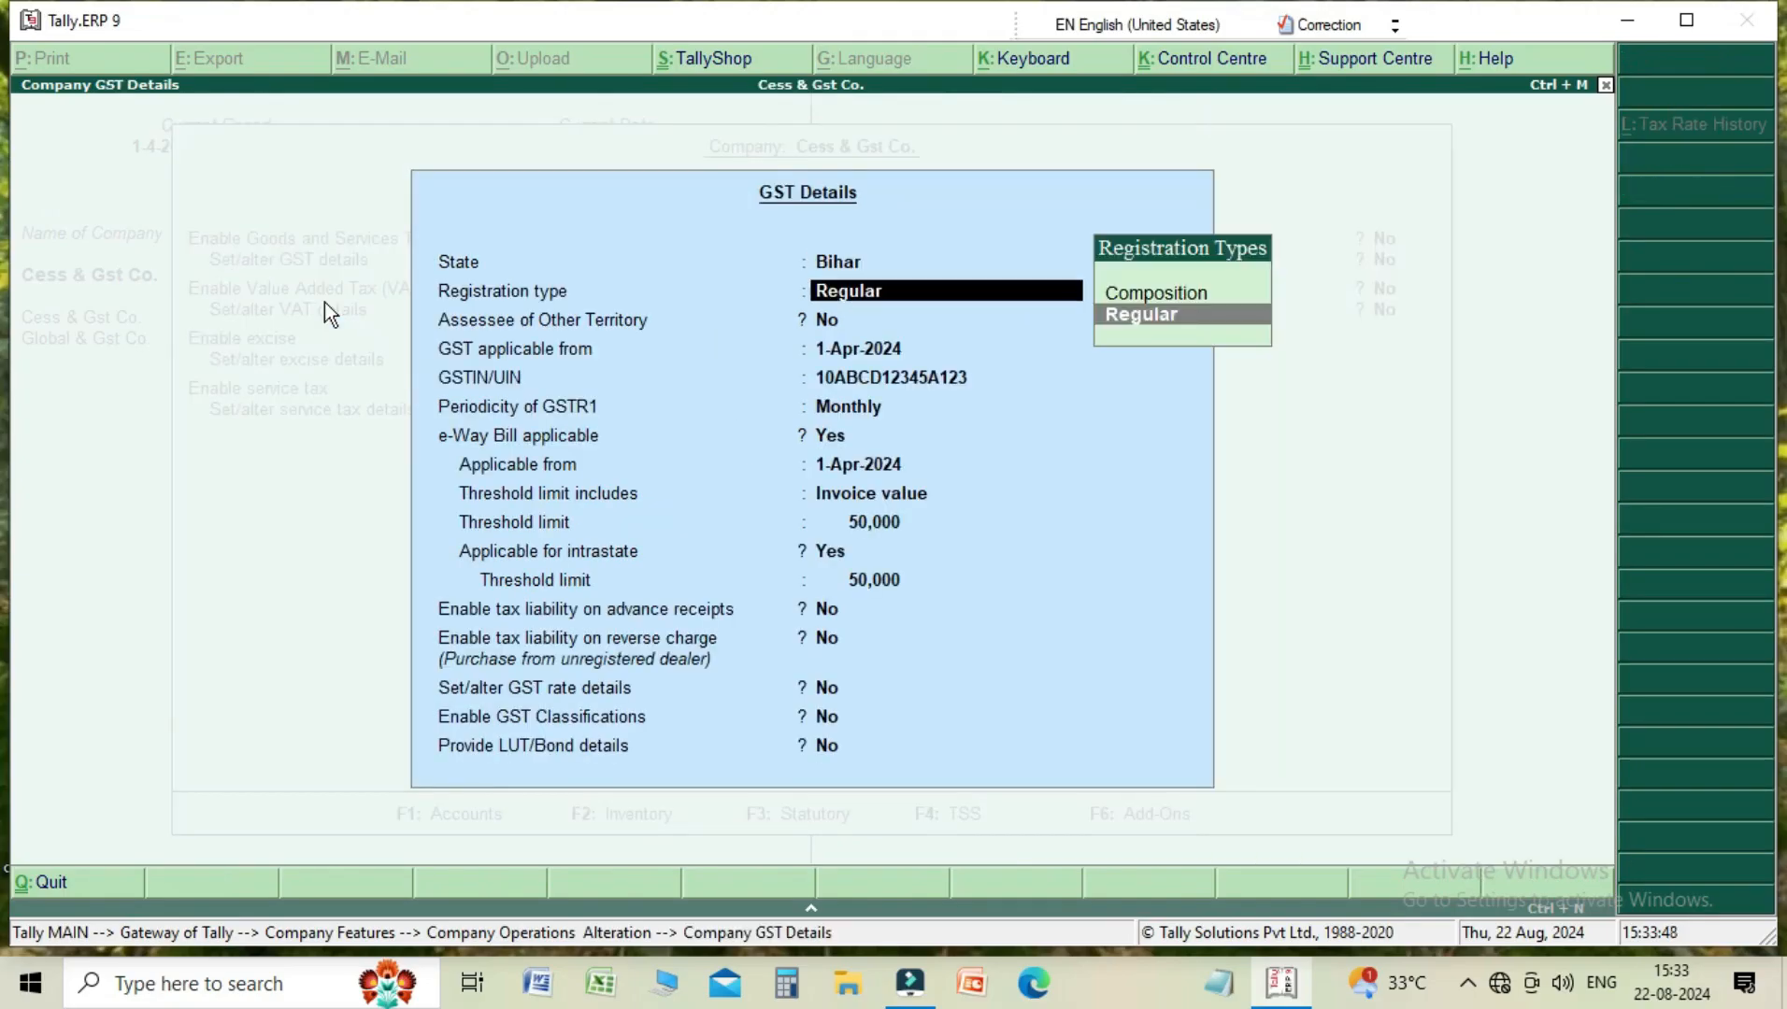
# - Review the company's GST details from registration type through LUT/Bond details and accept them without changes
pyautogui.press('Return')
pyautogui.press('Return')
pyautogui.press('Return')
pyautogui.press('Return')
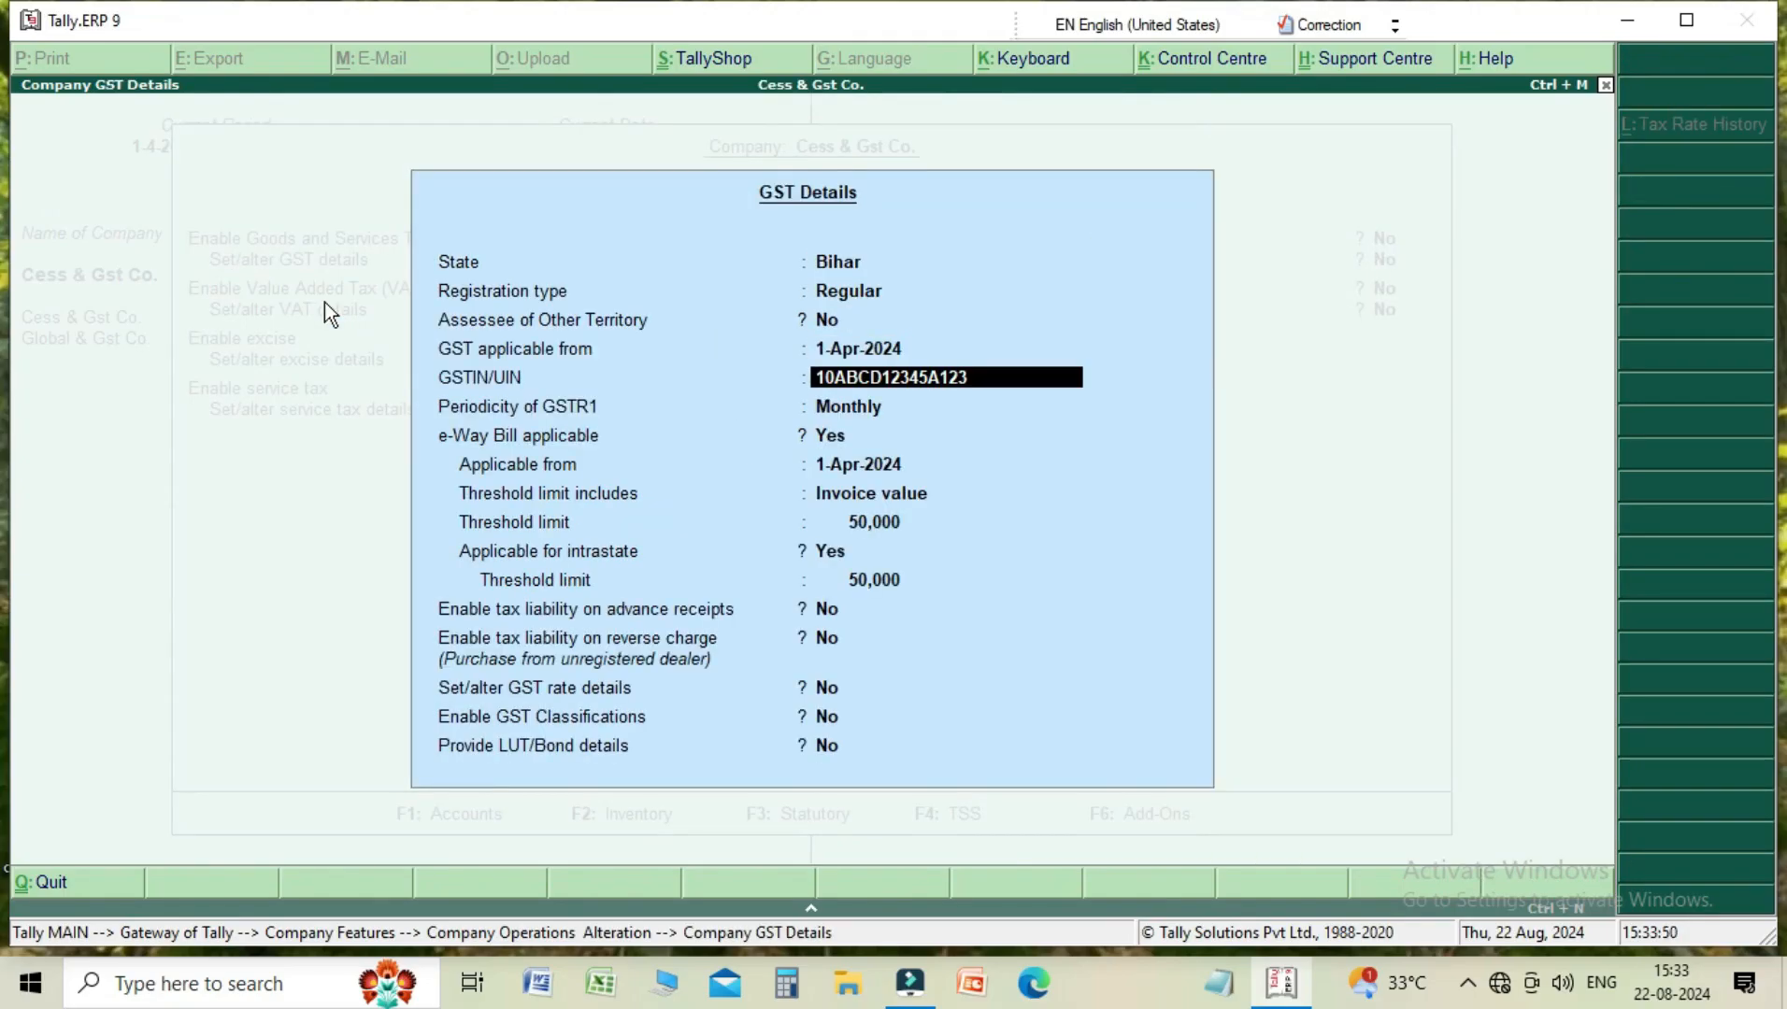
pyautogui.press('Return')
pyautogui.press('Return')
pyautogui.press('Return')
pyautogui.press('Return')
pyautogui.press('Return')
pyautogui.press('Return')
pyautogui.press('Return')
pyautogui.press('Return')
pyautogui.press('Return')
pyautogui.press('Return')
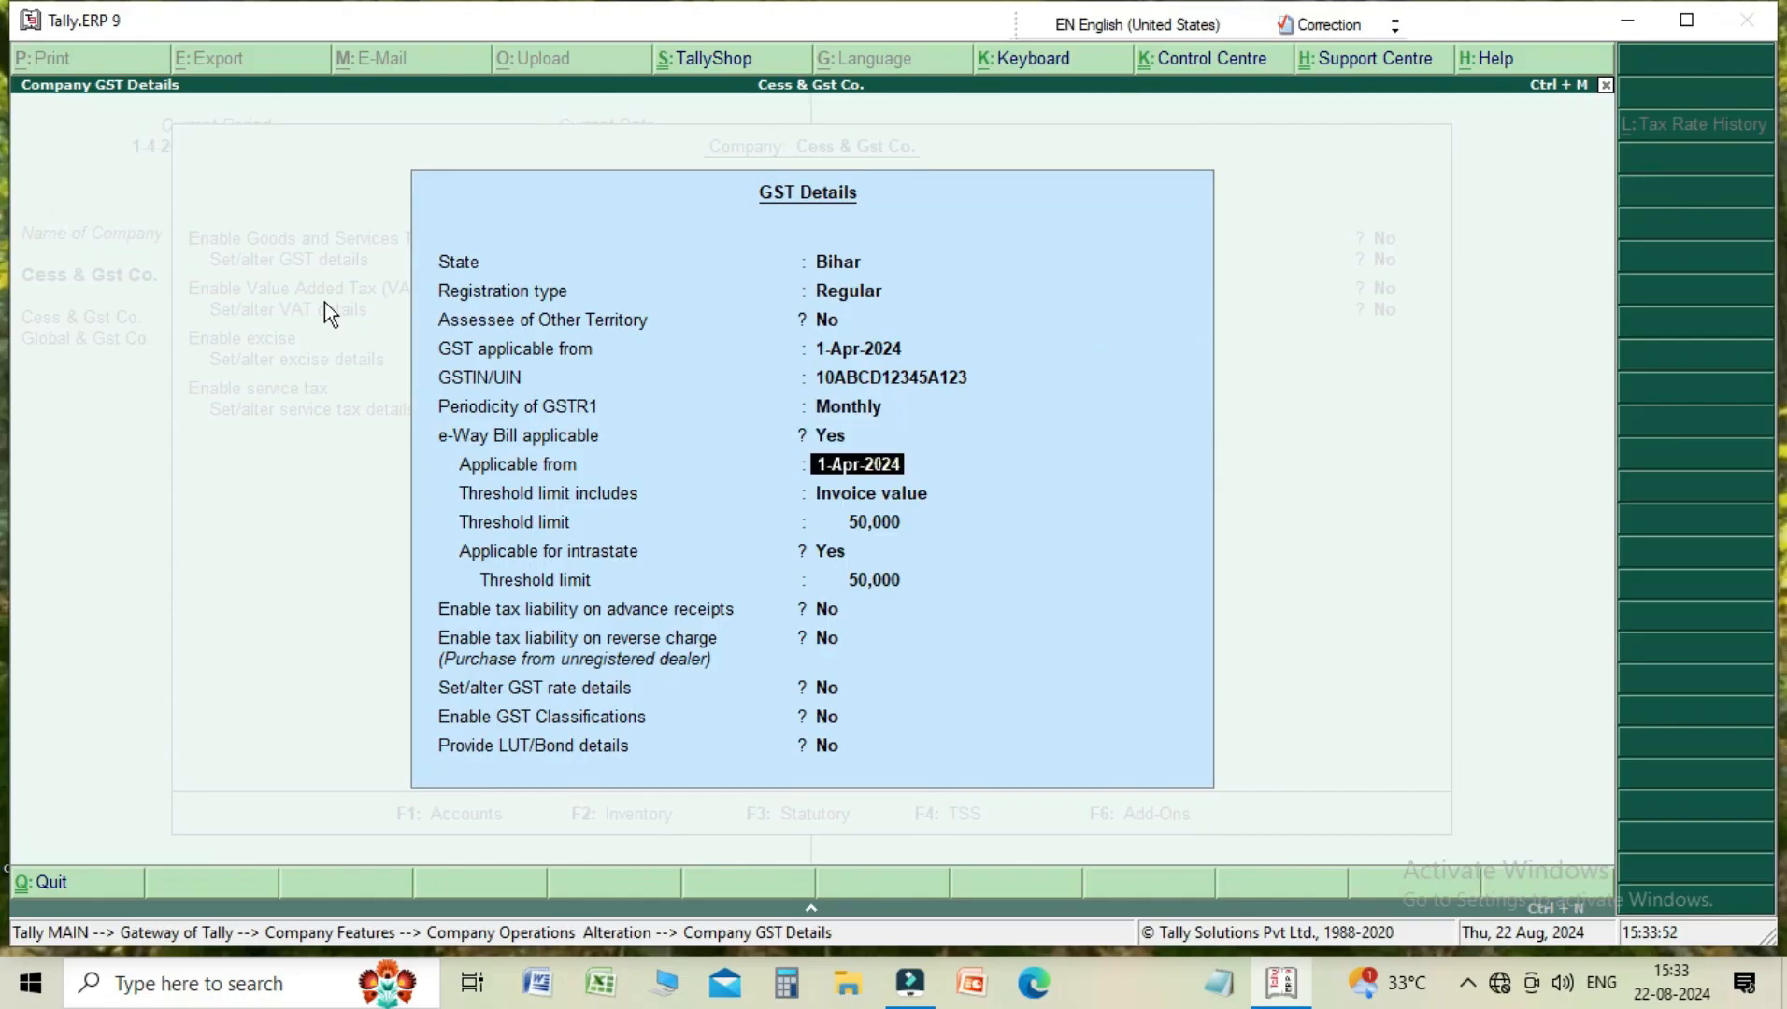
pyautogui.press('Return')
pyautogui.press('Return')
pyautogui.press('Return')
pyautogui.press('Return')
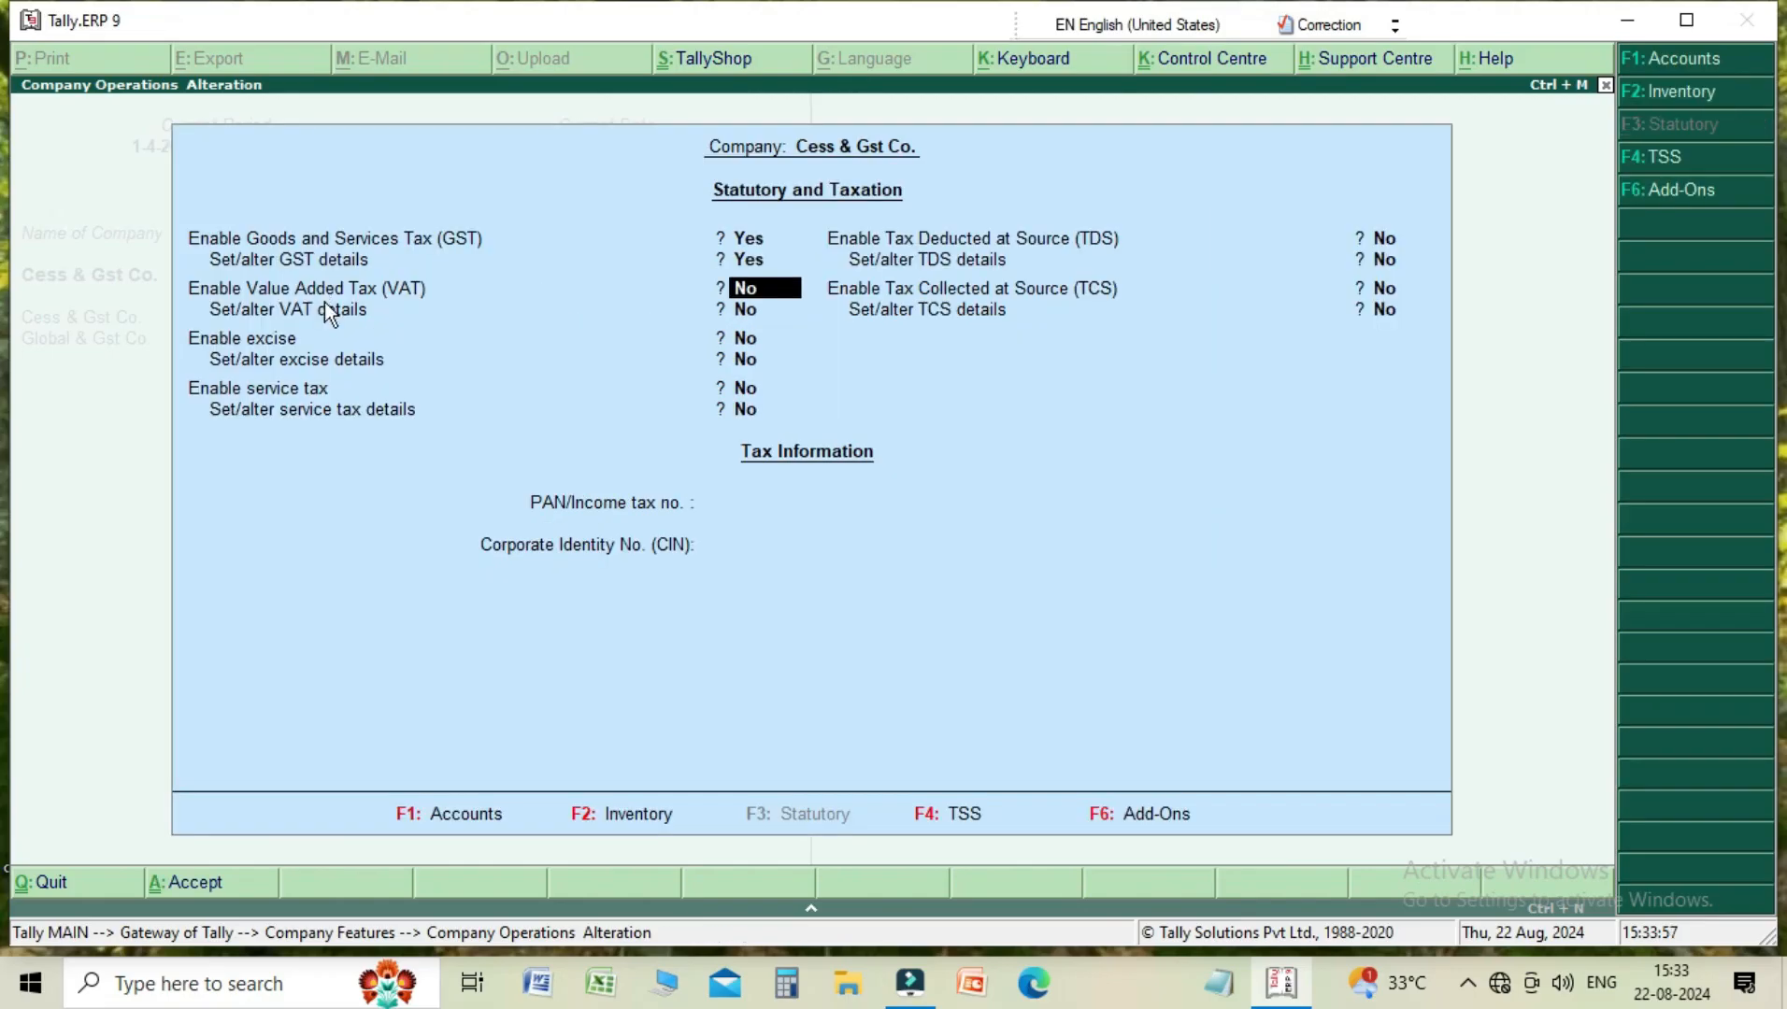
# - Save the statutory and taxation features and return to the Gateway of Tally
pyautogui.hotkey('ctrl', 'a')
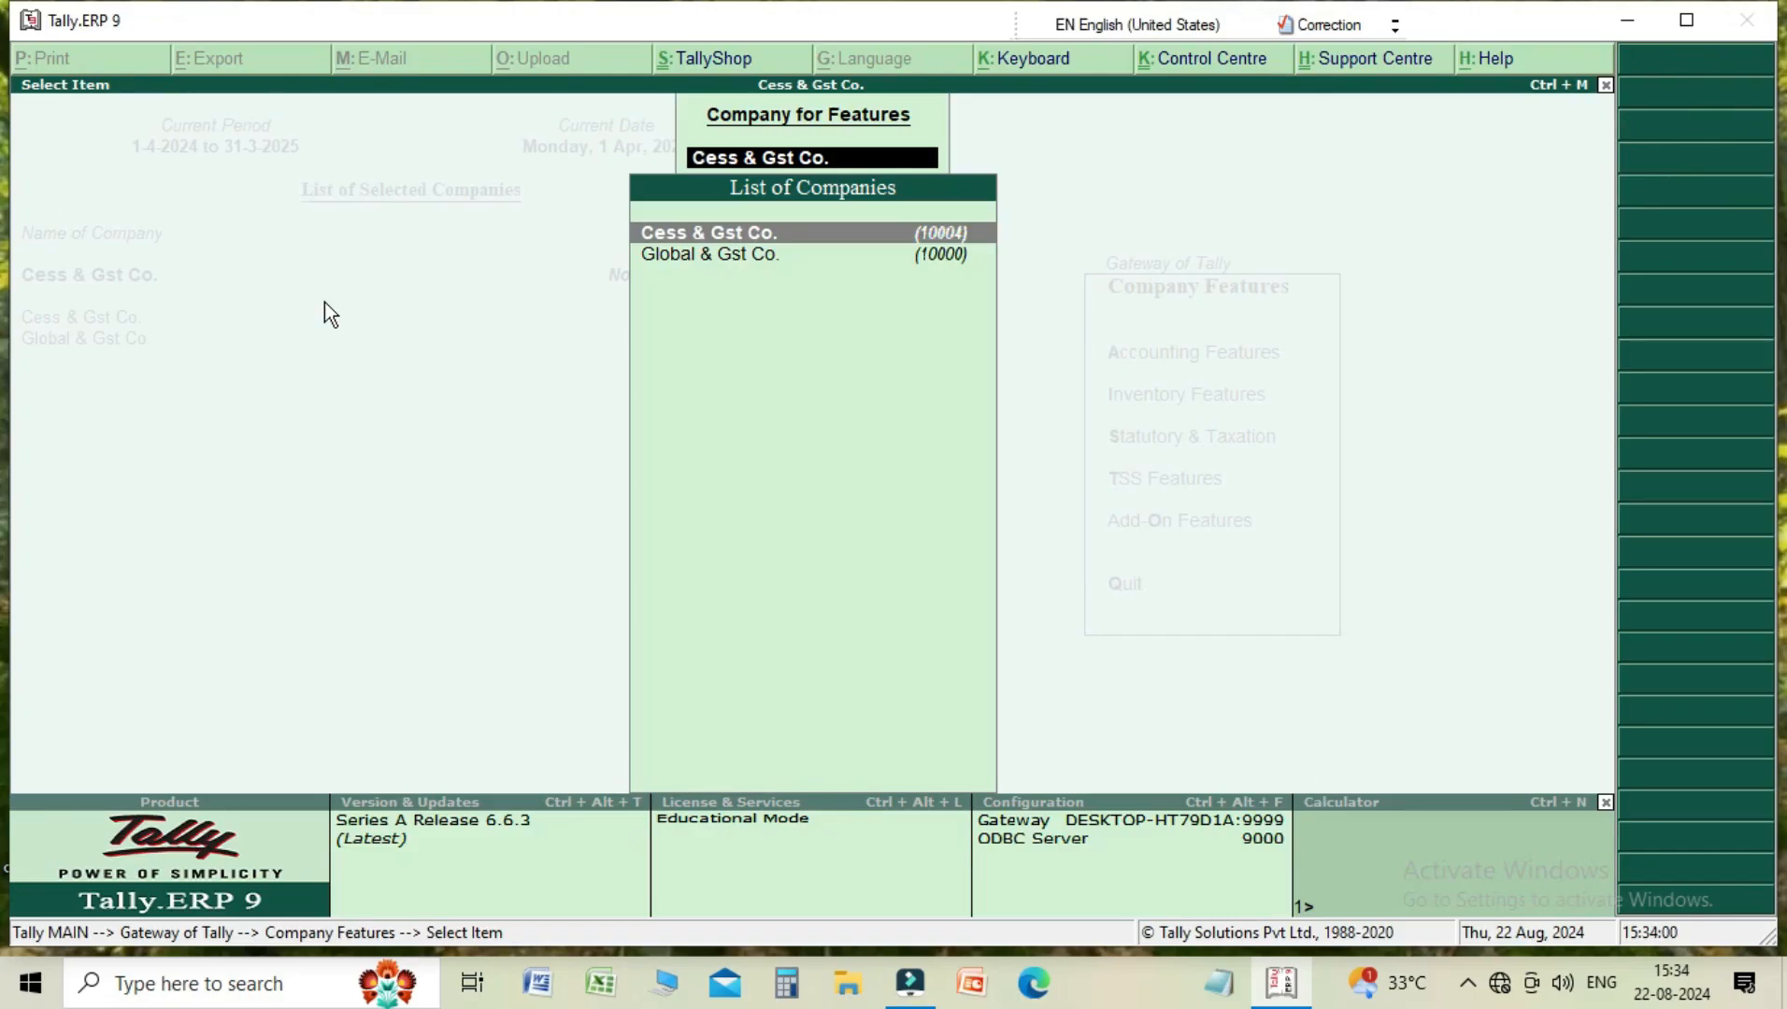
pyautogui.press('Escape')
pyautogui.press('Escape')
pyautogui.press('Escape')
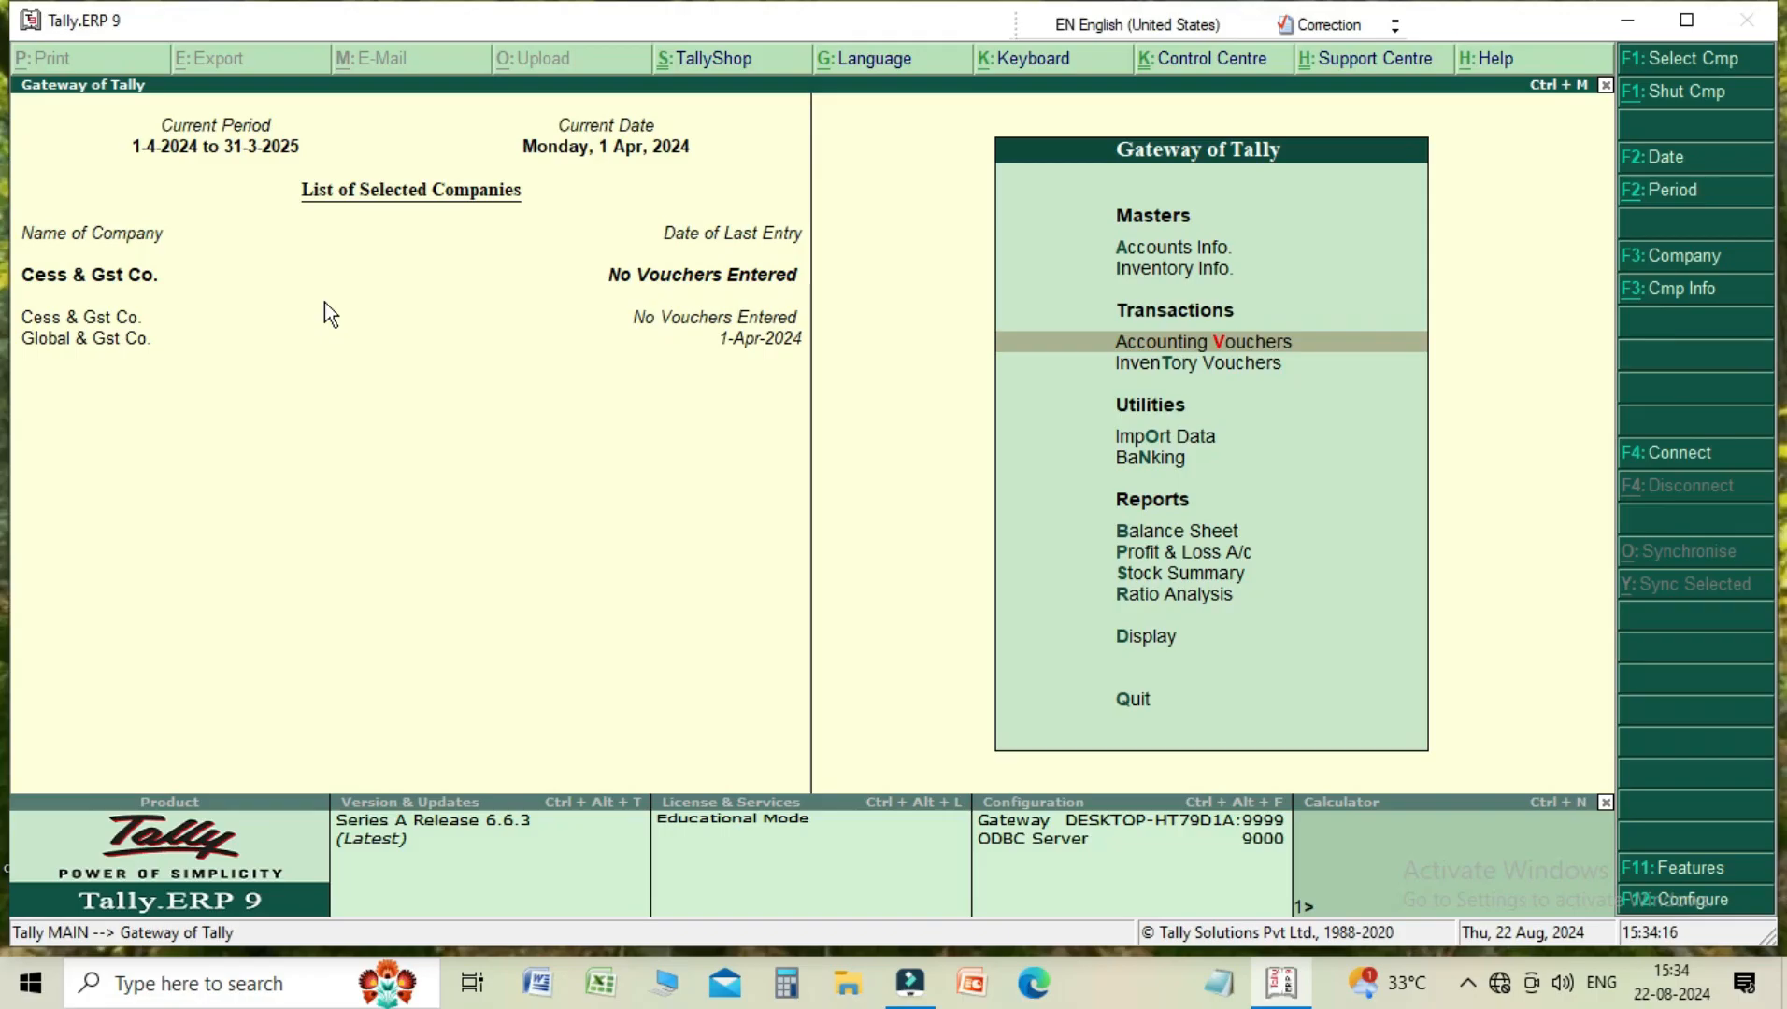
# - Open the packet unit of measure for alteration from the inventory masters
pyautogui.press('Up')
pyautogui.press('Up')
pyautogui.press('Down')
pyautogui.press('Return')
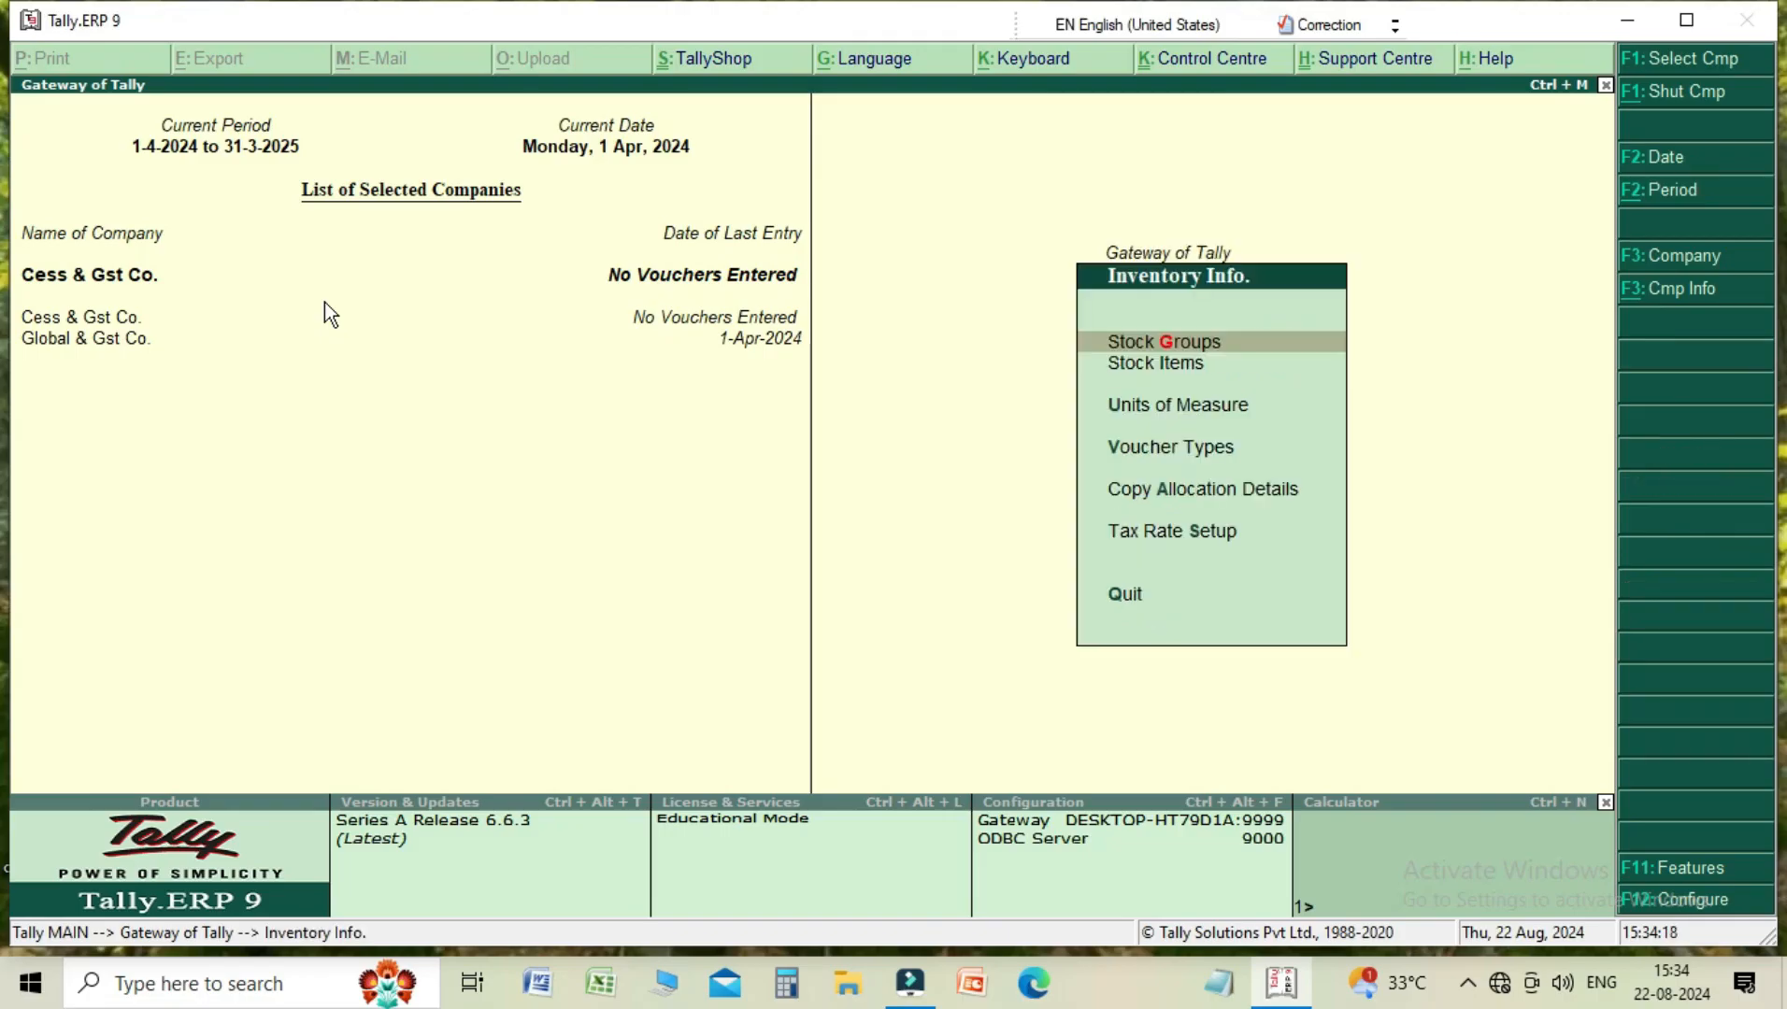
pyautogui.press('Down')
pyautogui.press('Down')
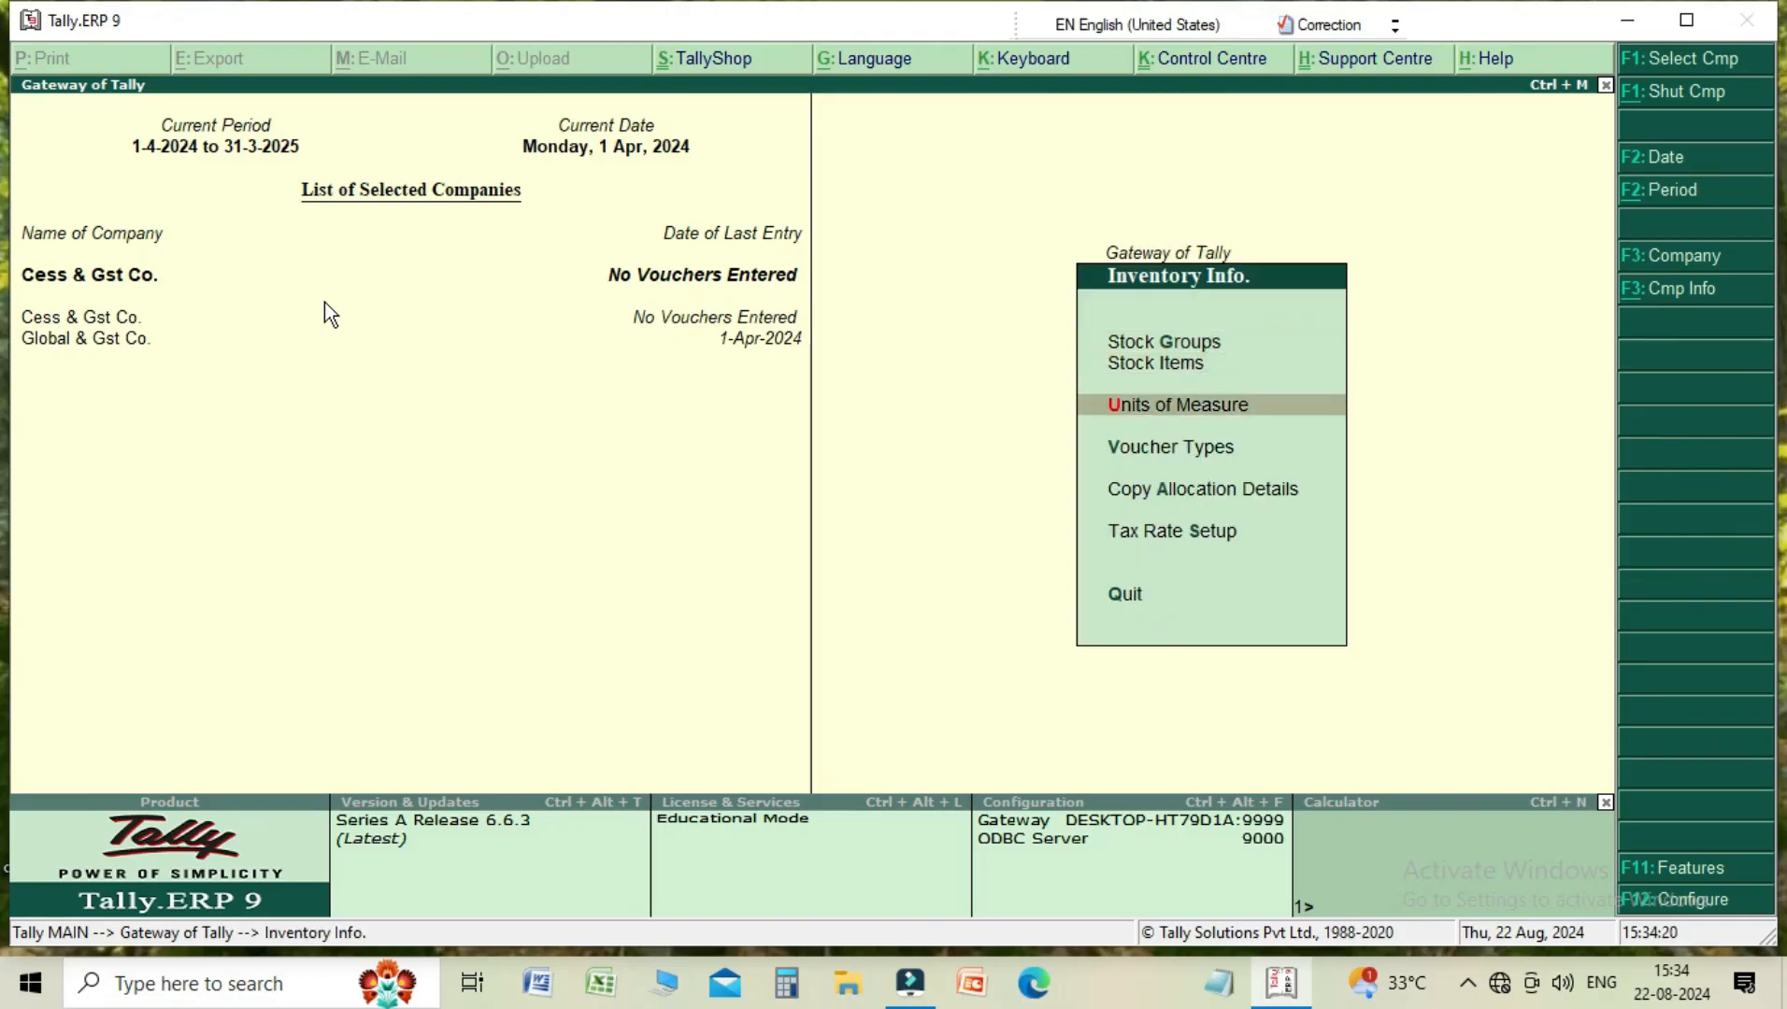
pyautogui.press('Return')
pyautogui.press('Down')
pyautogui.press('Down')
pyautogui.press('Return')
pyautogui.press('Return')
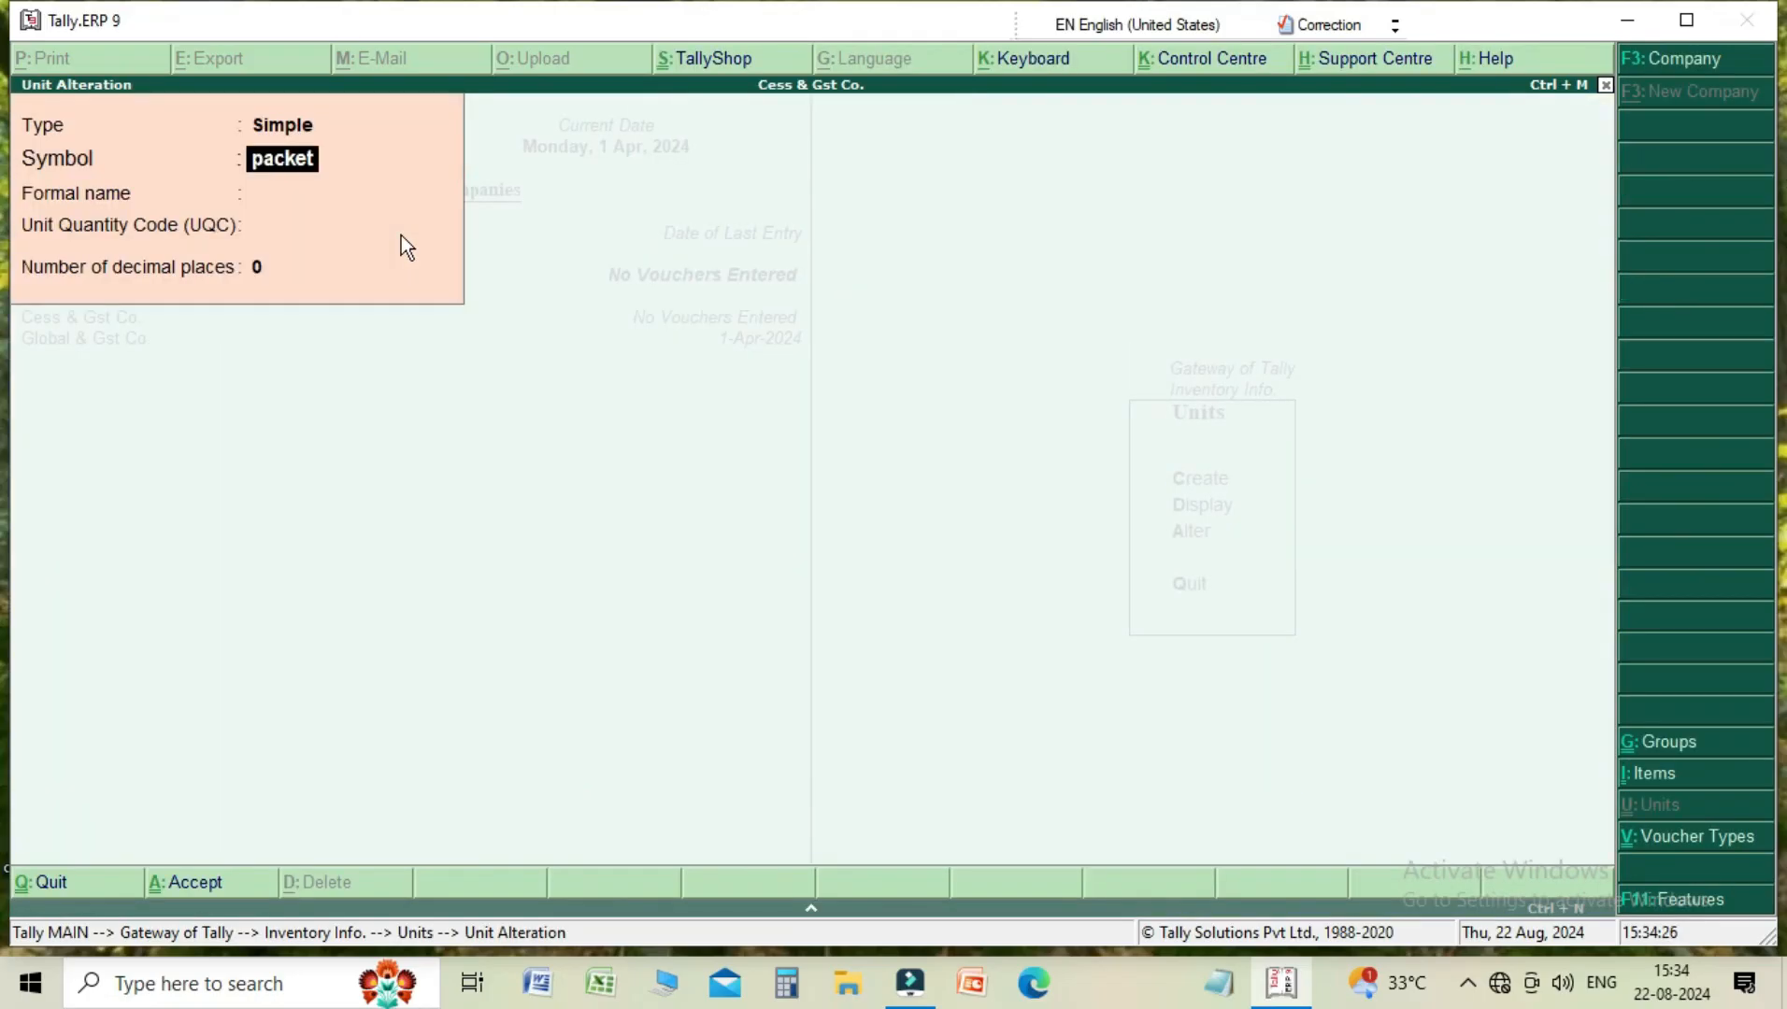
# - Accept the packet unit with a blank formal name, UQC Not Applicable and 0 decimal places, and return to Inventory Info
pyautogui.press('Return')
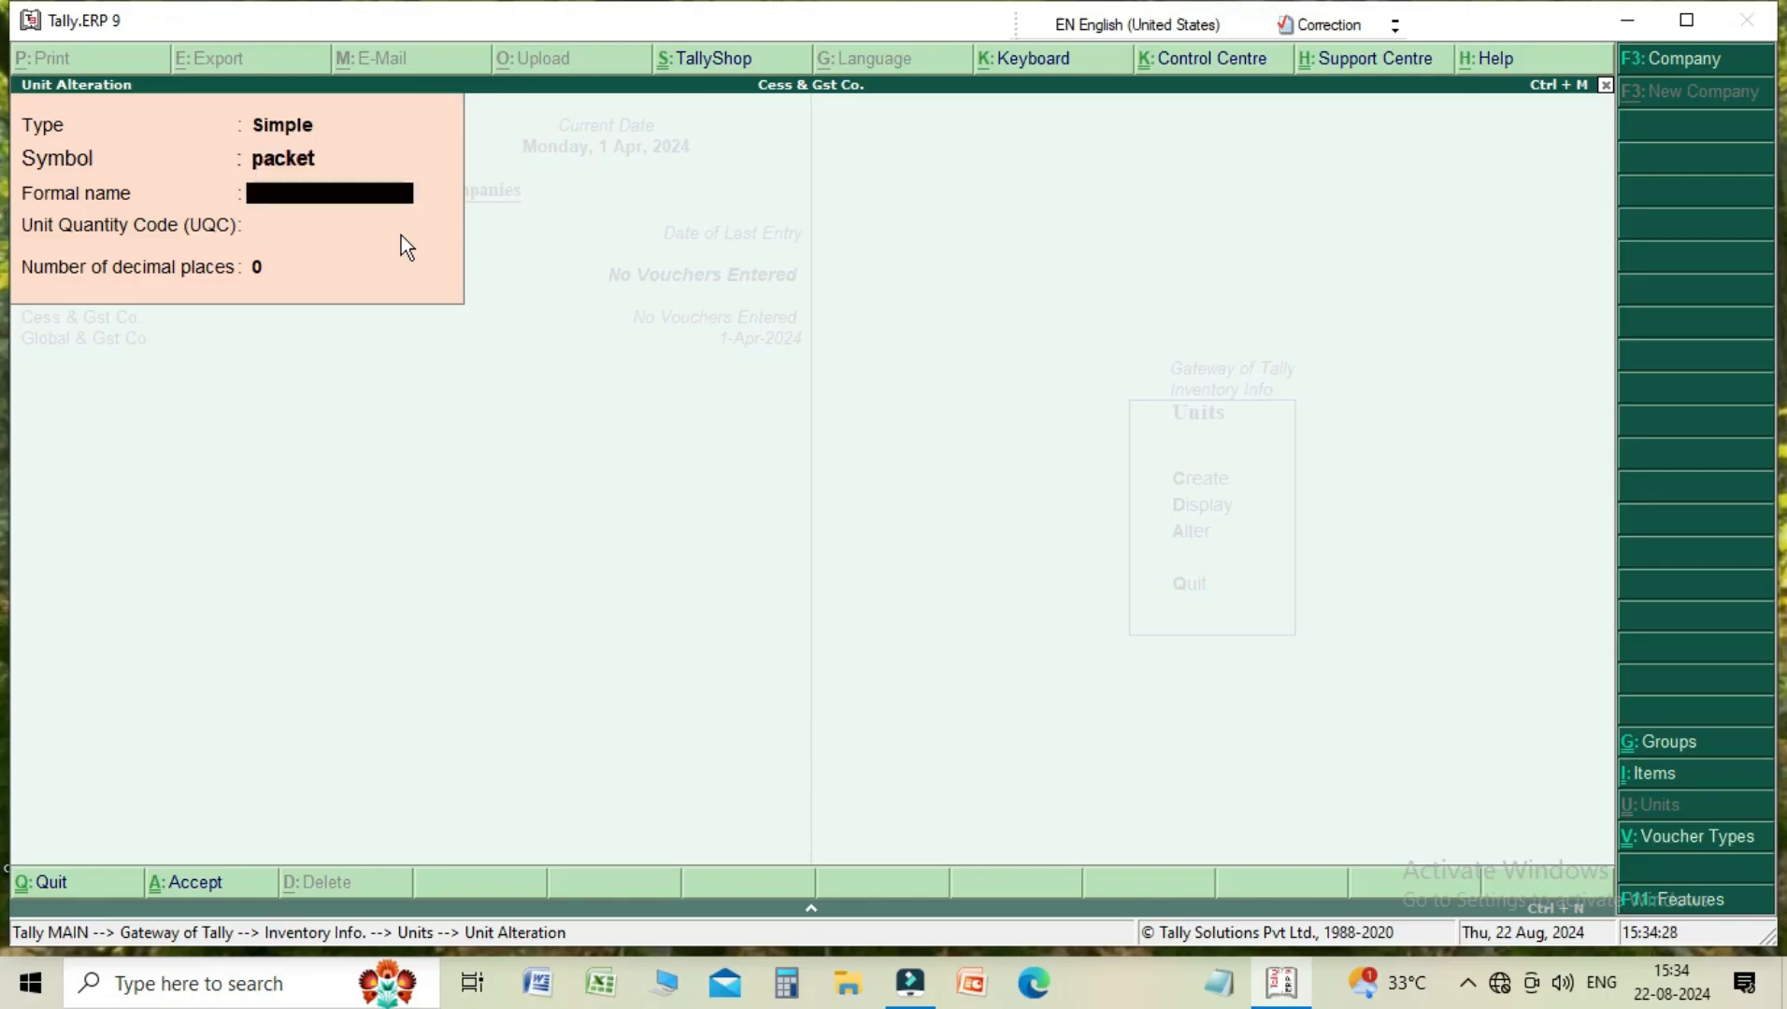
pyautogui.press('Return')
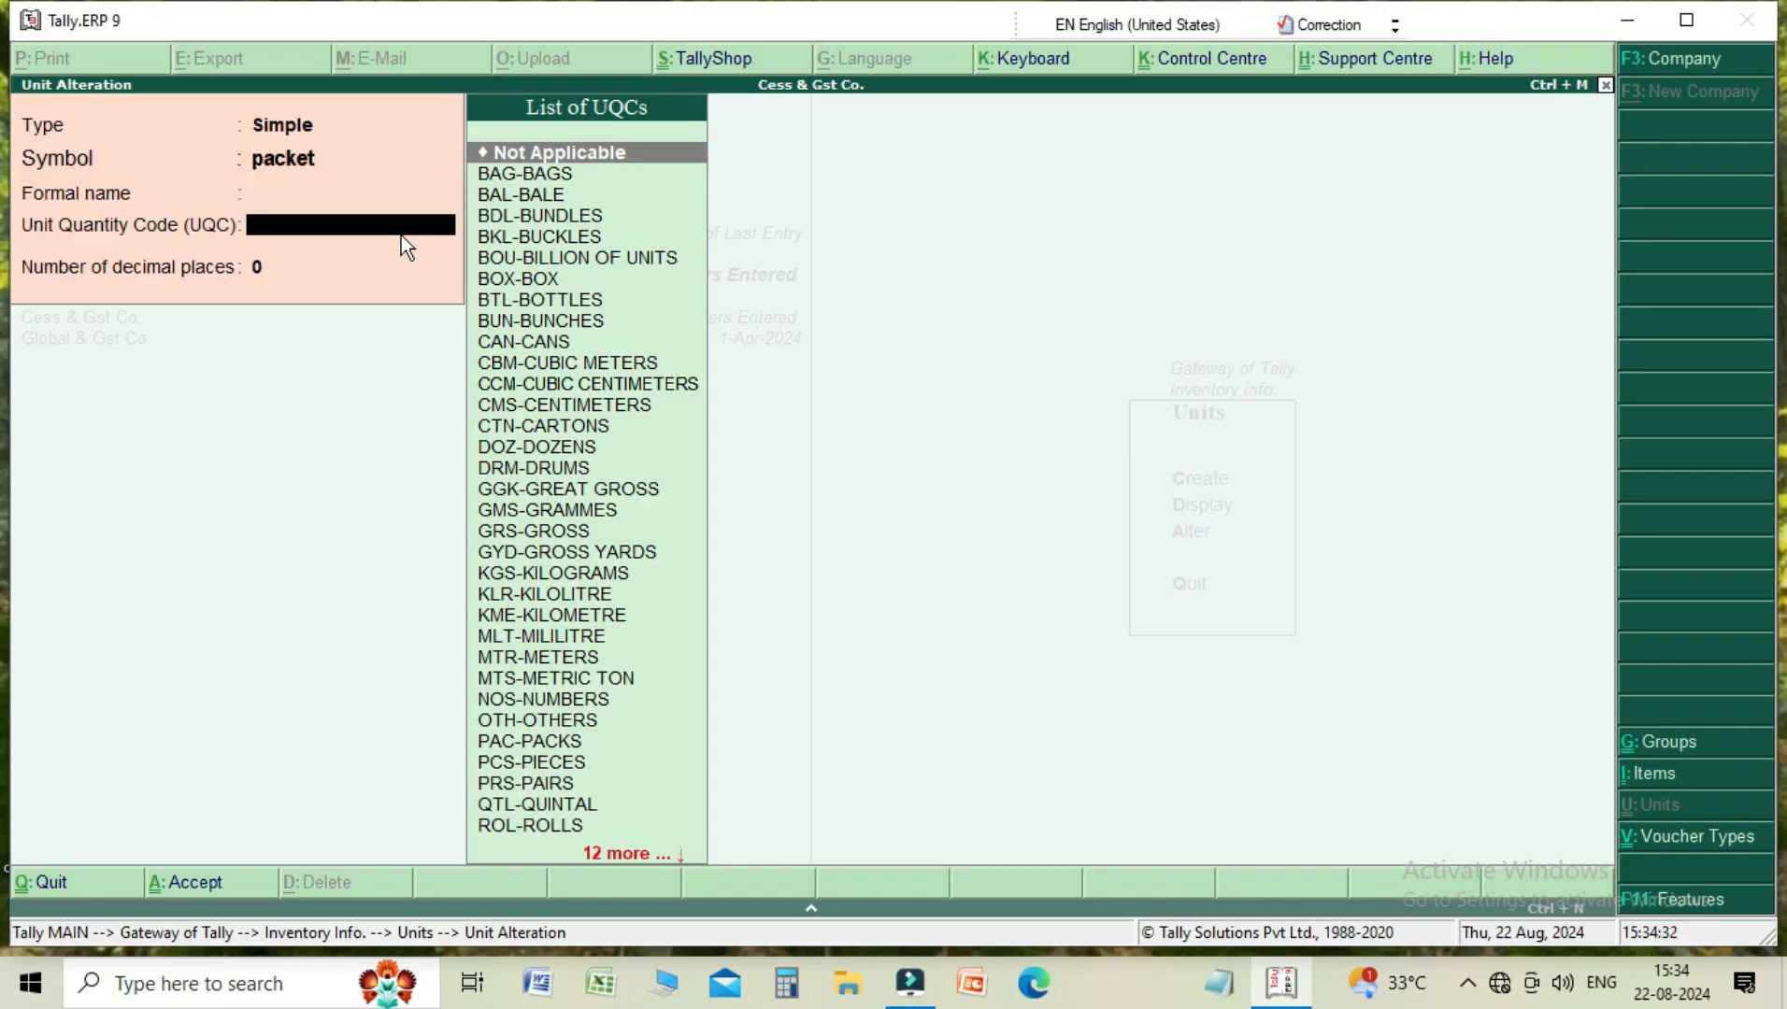
pyautogui.press('Return')
pyautogui.press('Return')
pyautogui.press('Return')
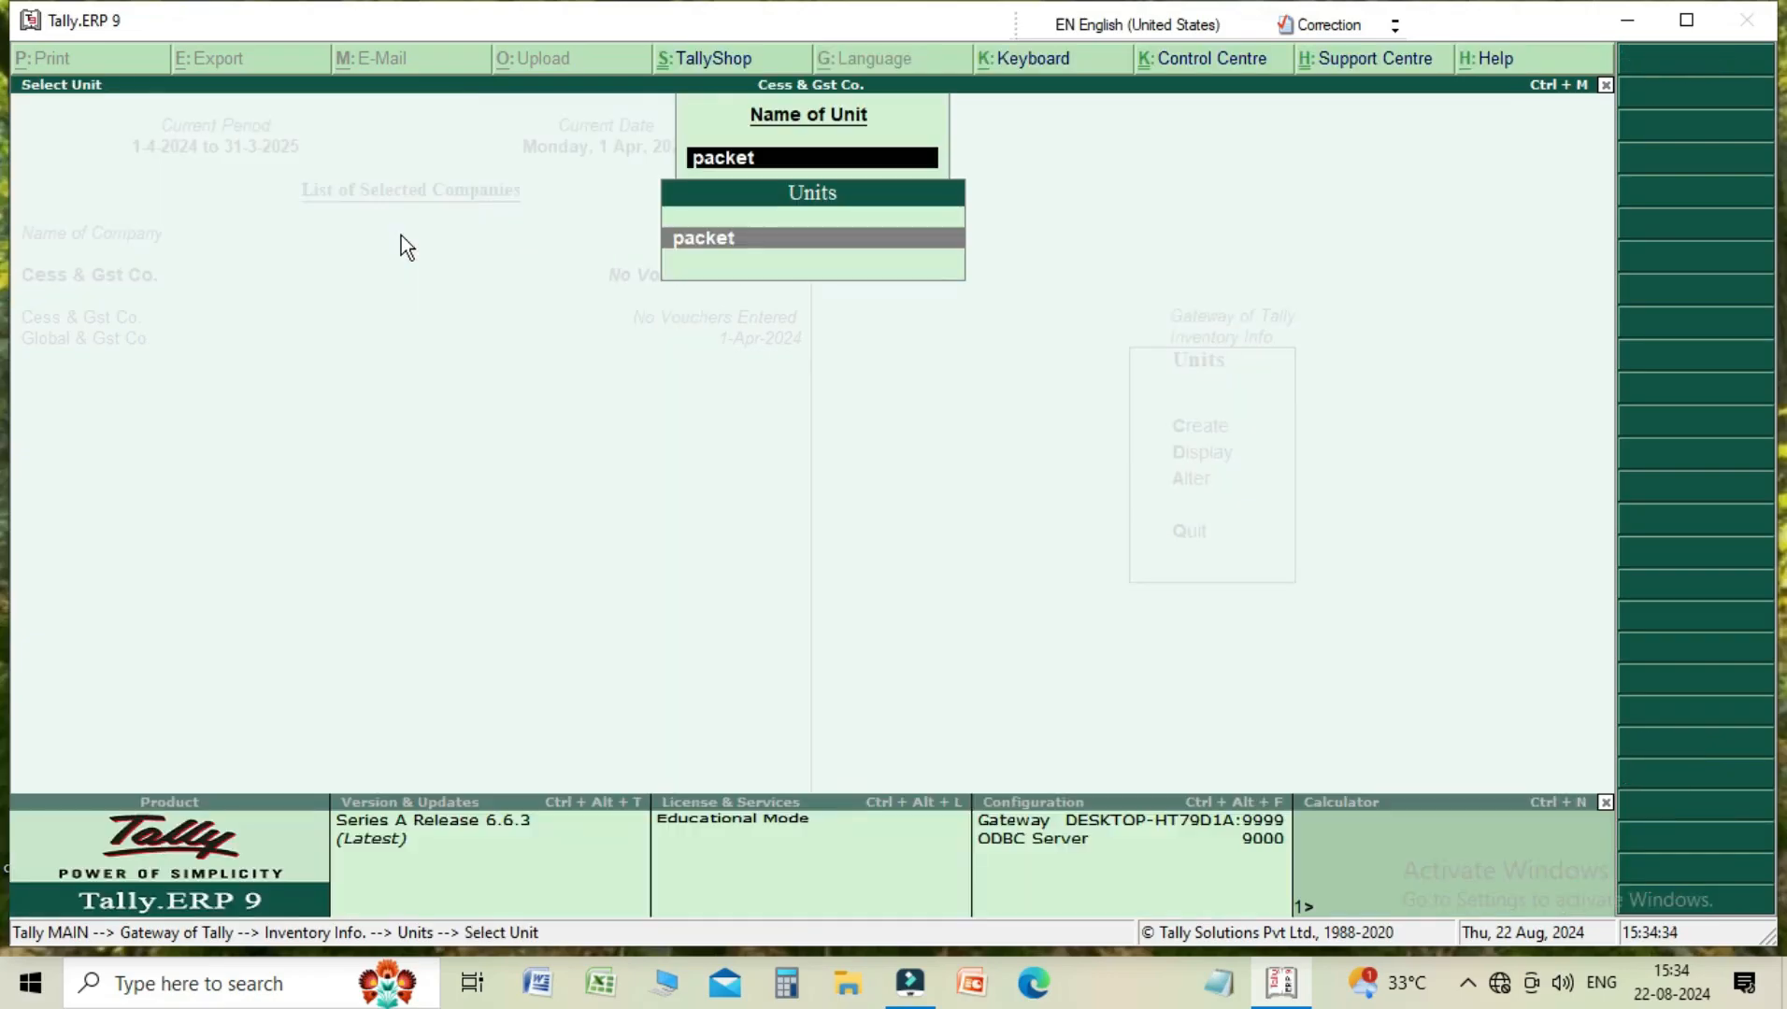
pyautogui.press('Escape')
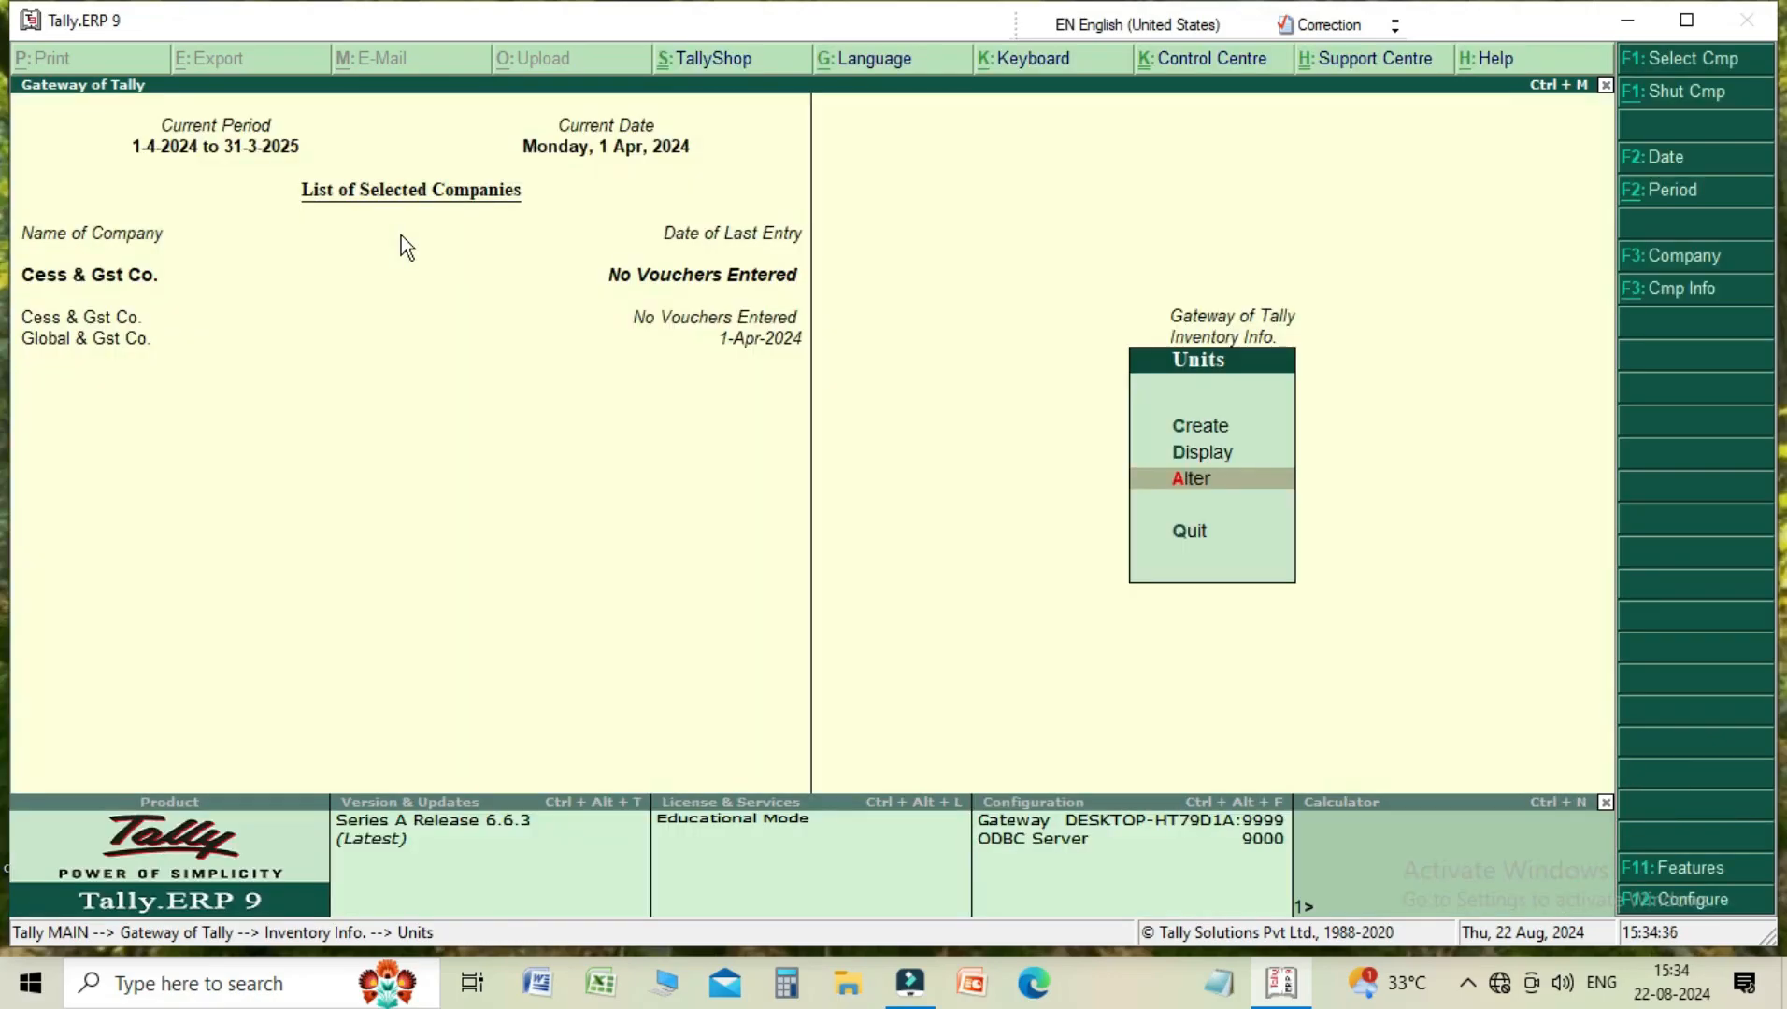
pyautogui.press('Escape')
# - Open the stock item Tobacco Pan Malala for alteration
pyautogui.press('Up')
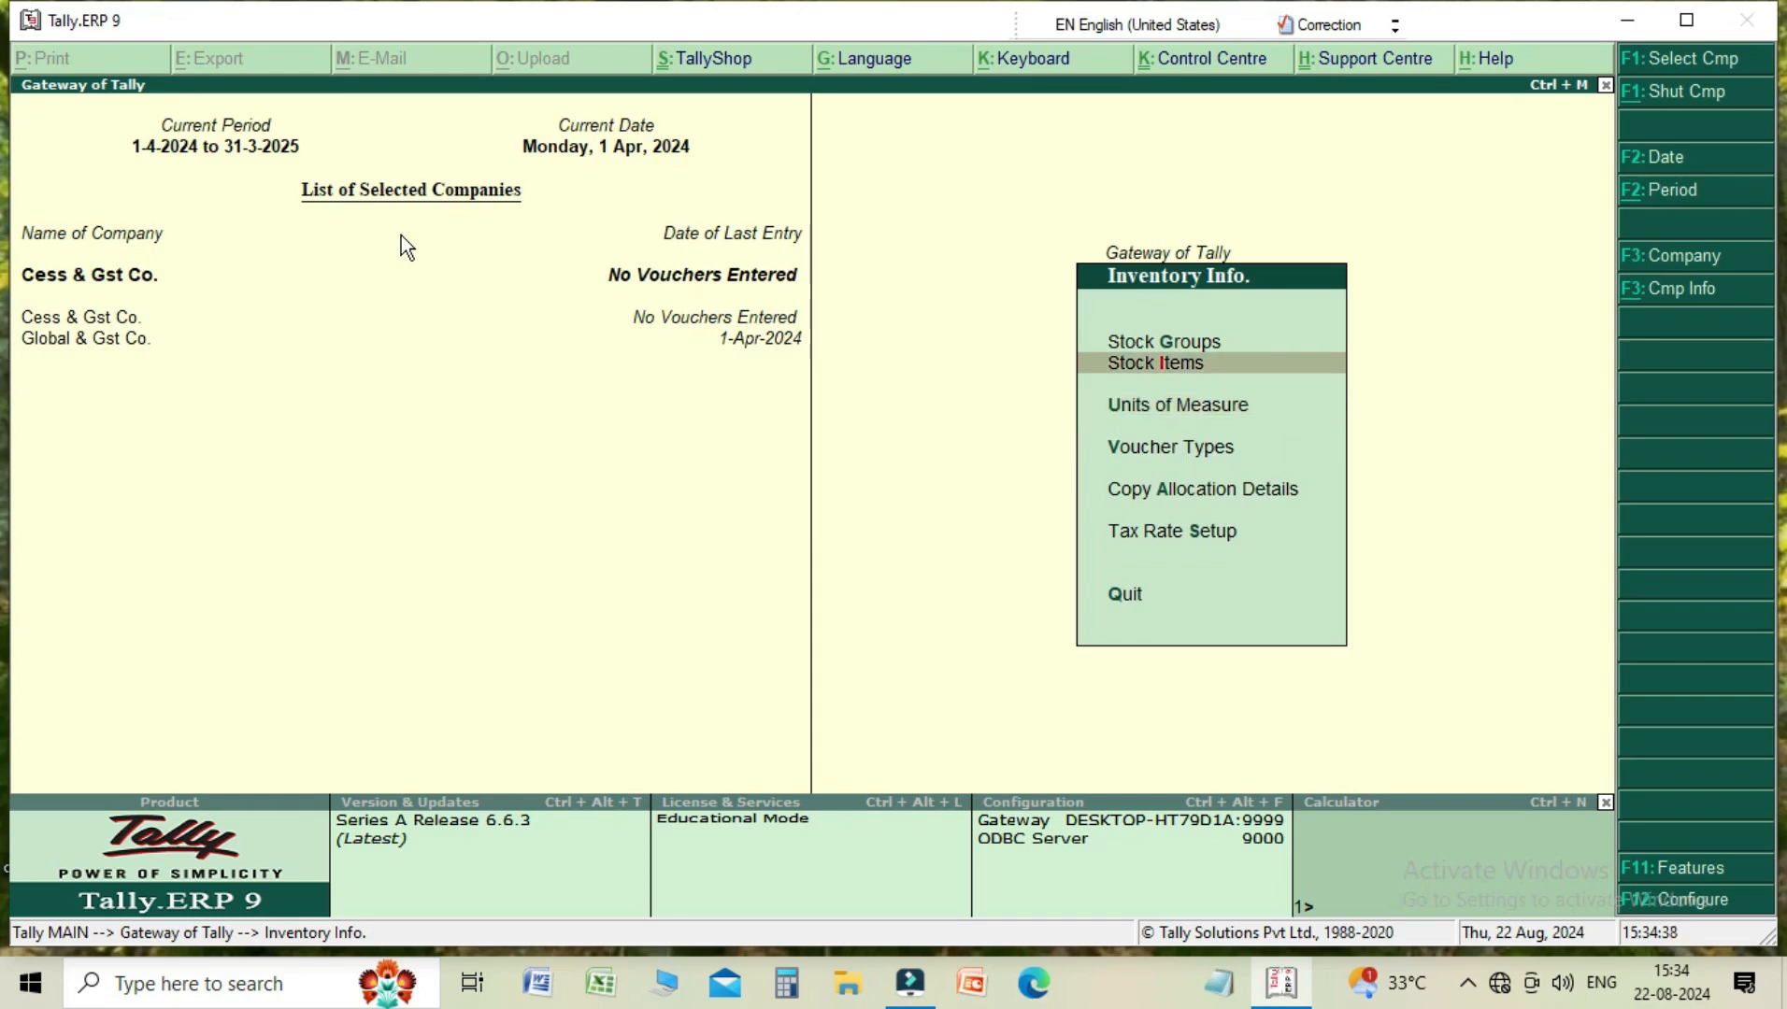
pyautogui.press('Return')
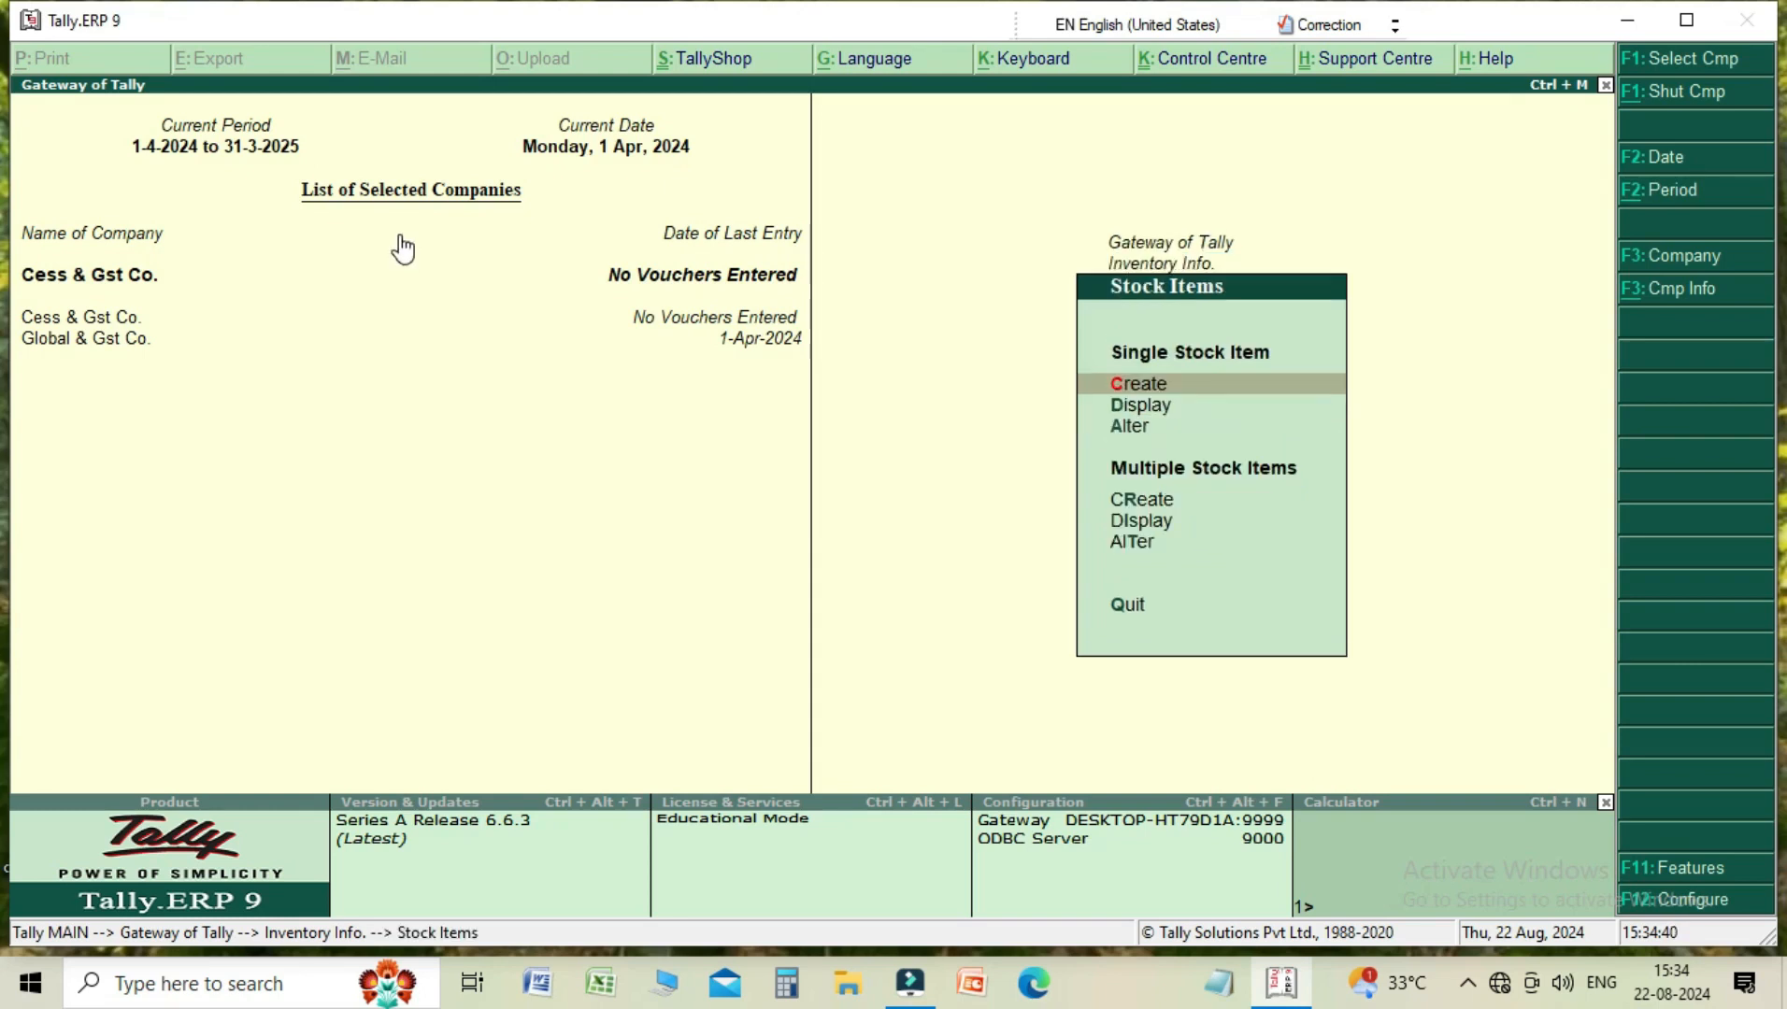
pyautogui.press('Down')
pyautogui.press('Down')
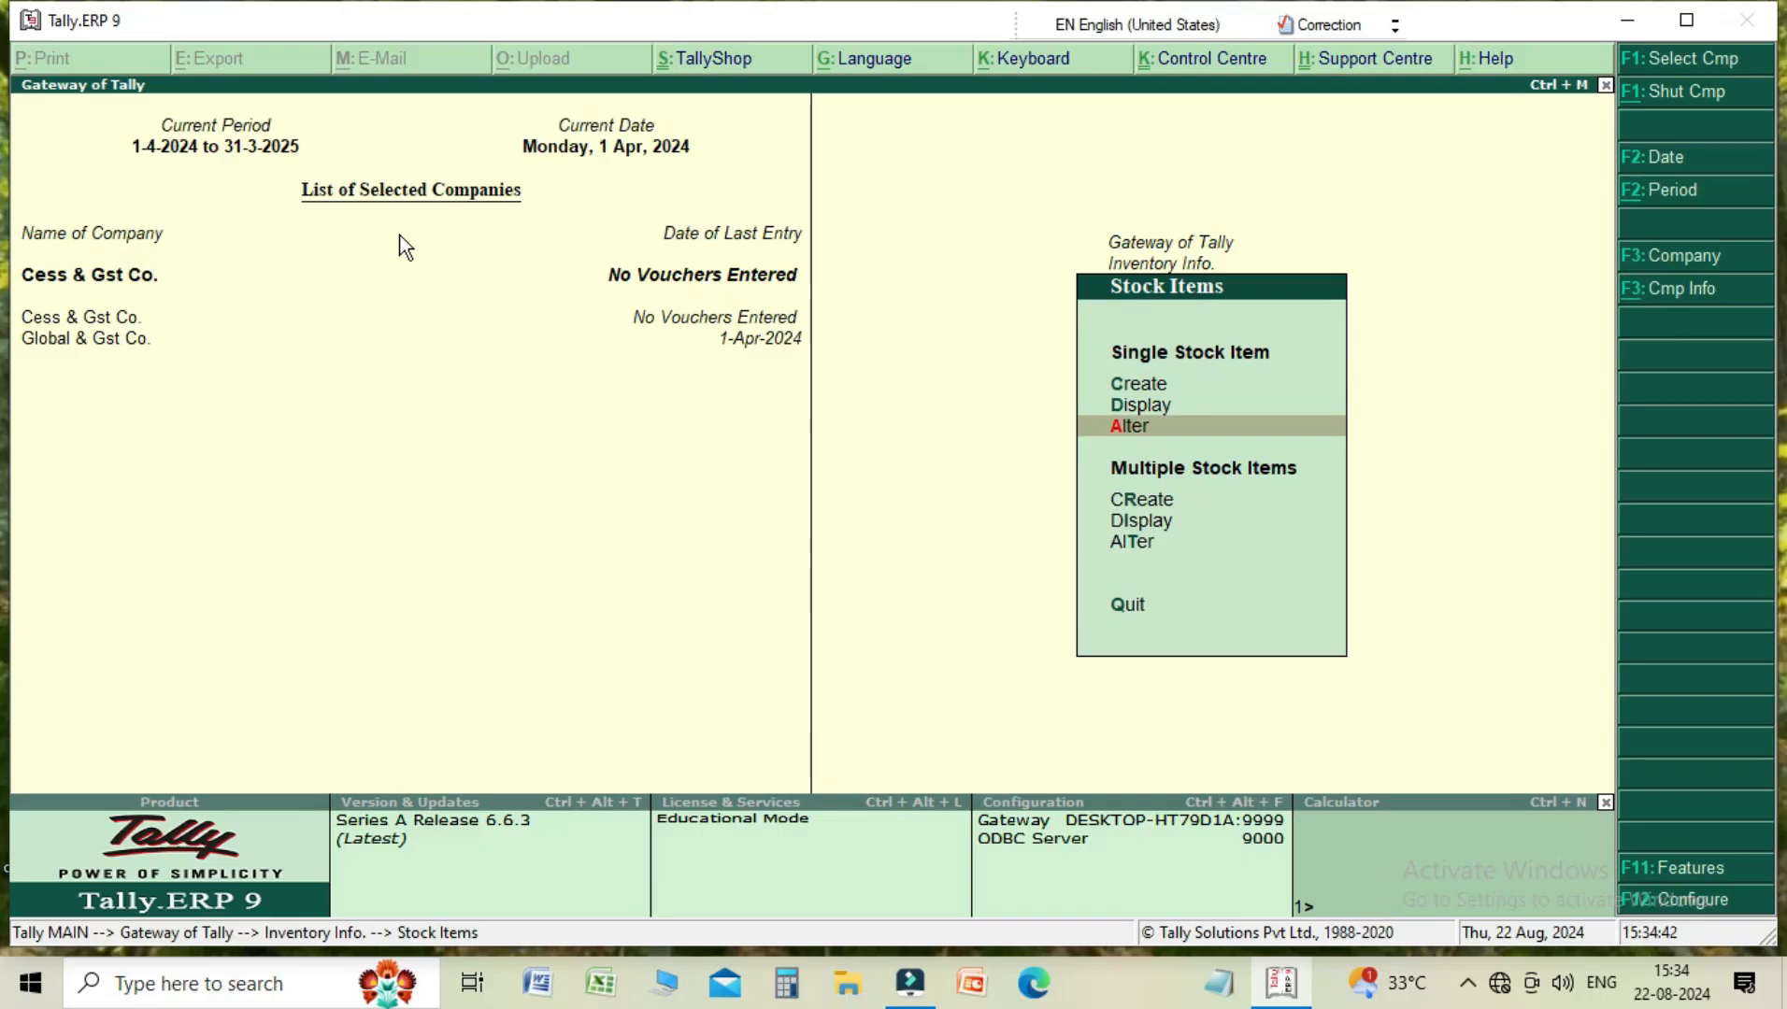
pyautogui.press('Return')
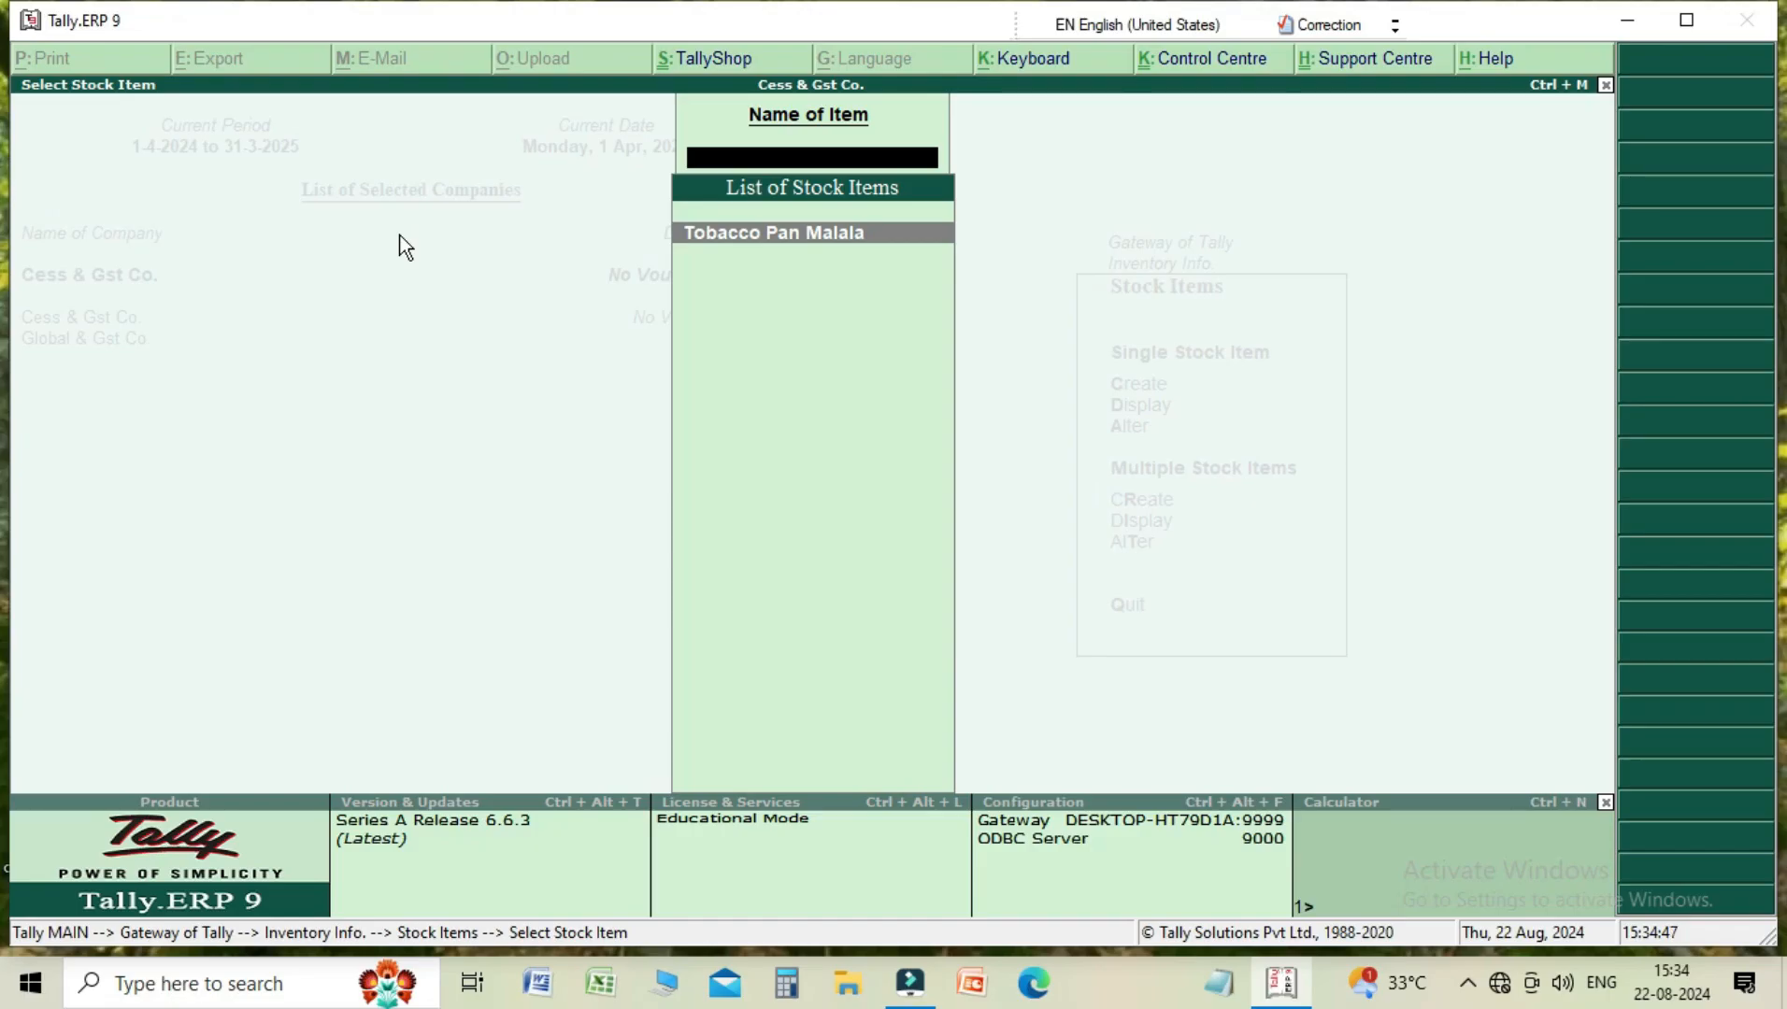
pyautogui.press('Return')
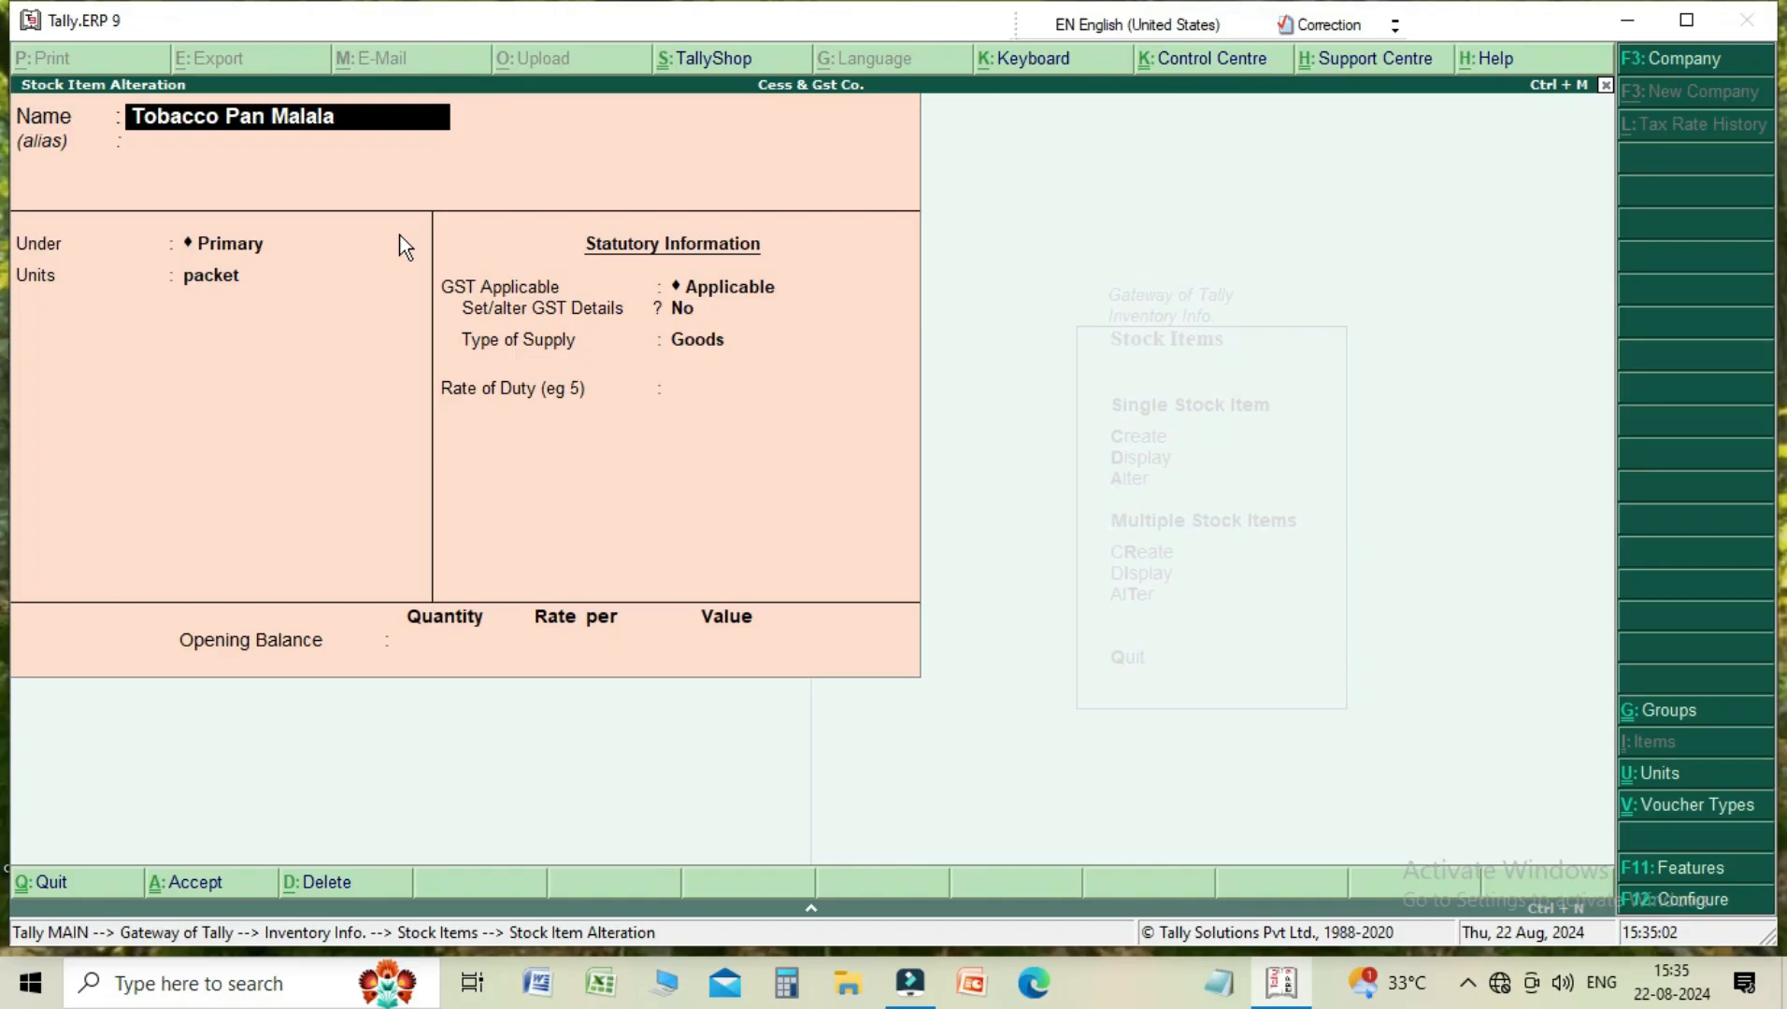
# - Keep the item under Primary with unit packet and GST Applicable, and set Set/alter GST Details to Yes
pyautogui.press('Return')
pyautogui.press('Return')
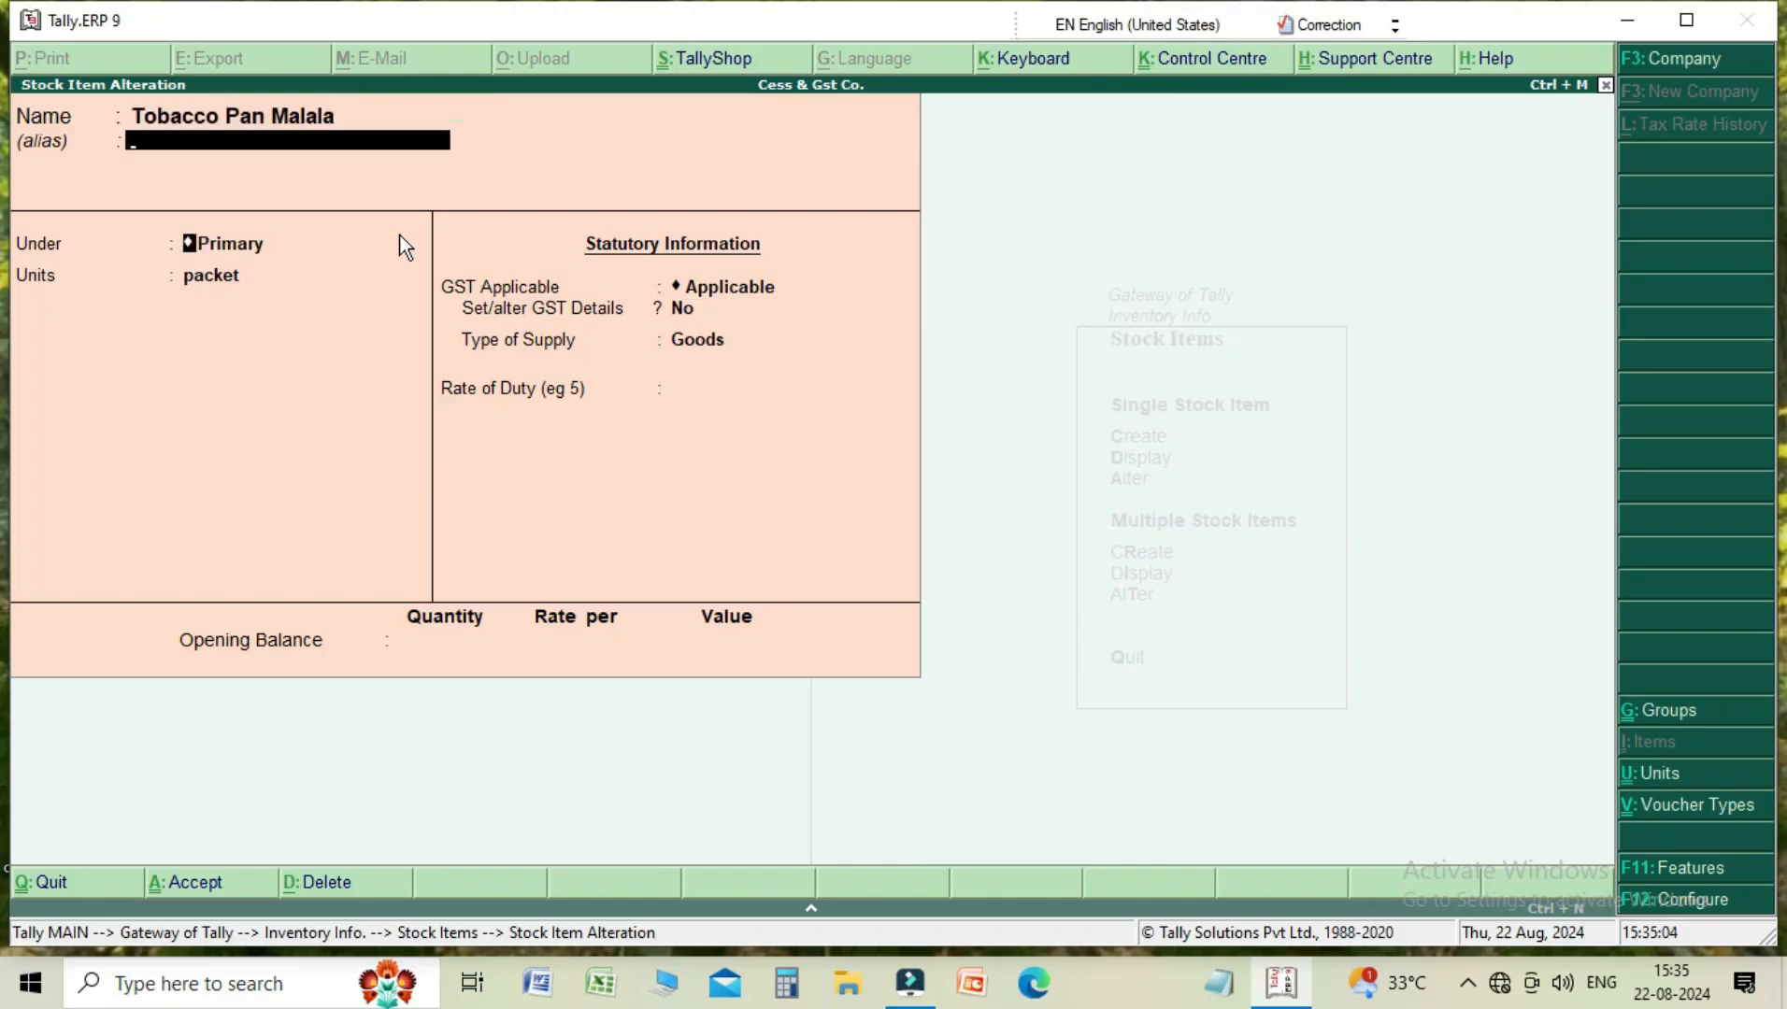
pyautogui.press('Return')
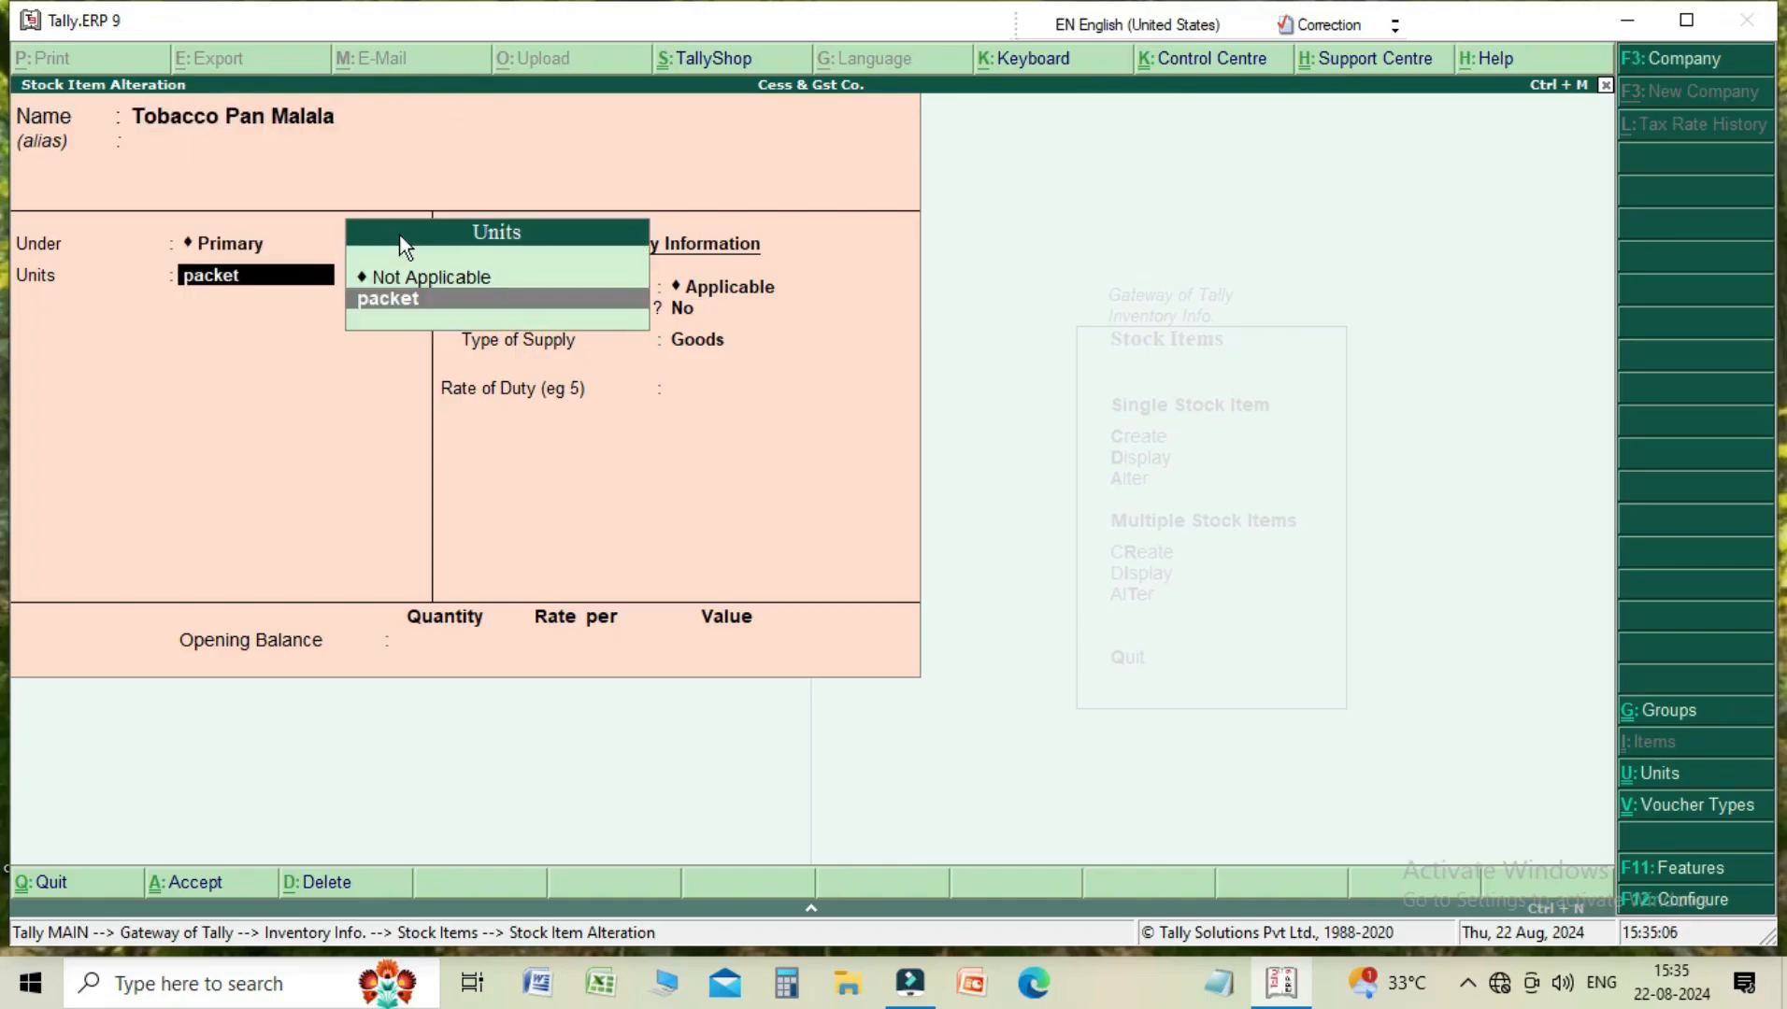
pyautogui.press('Return')
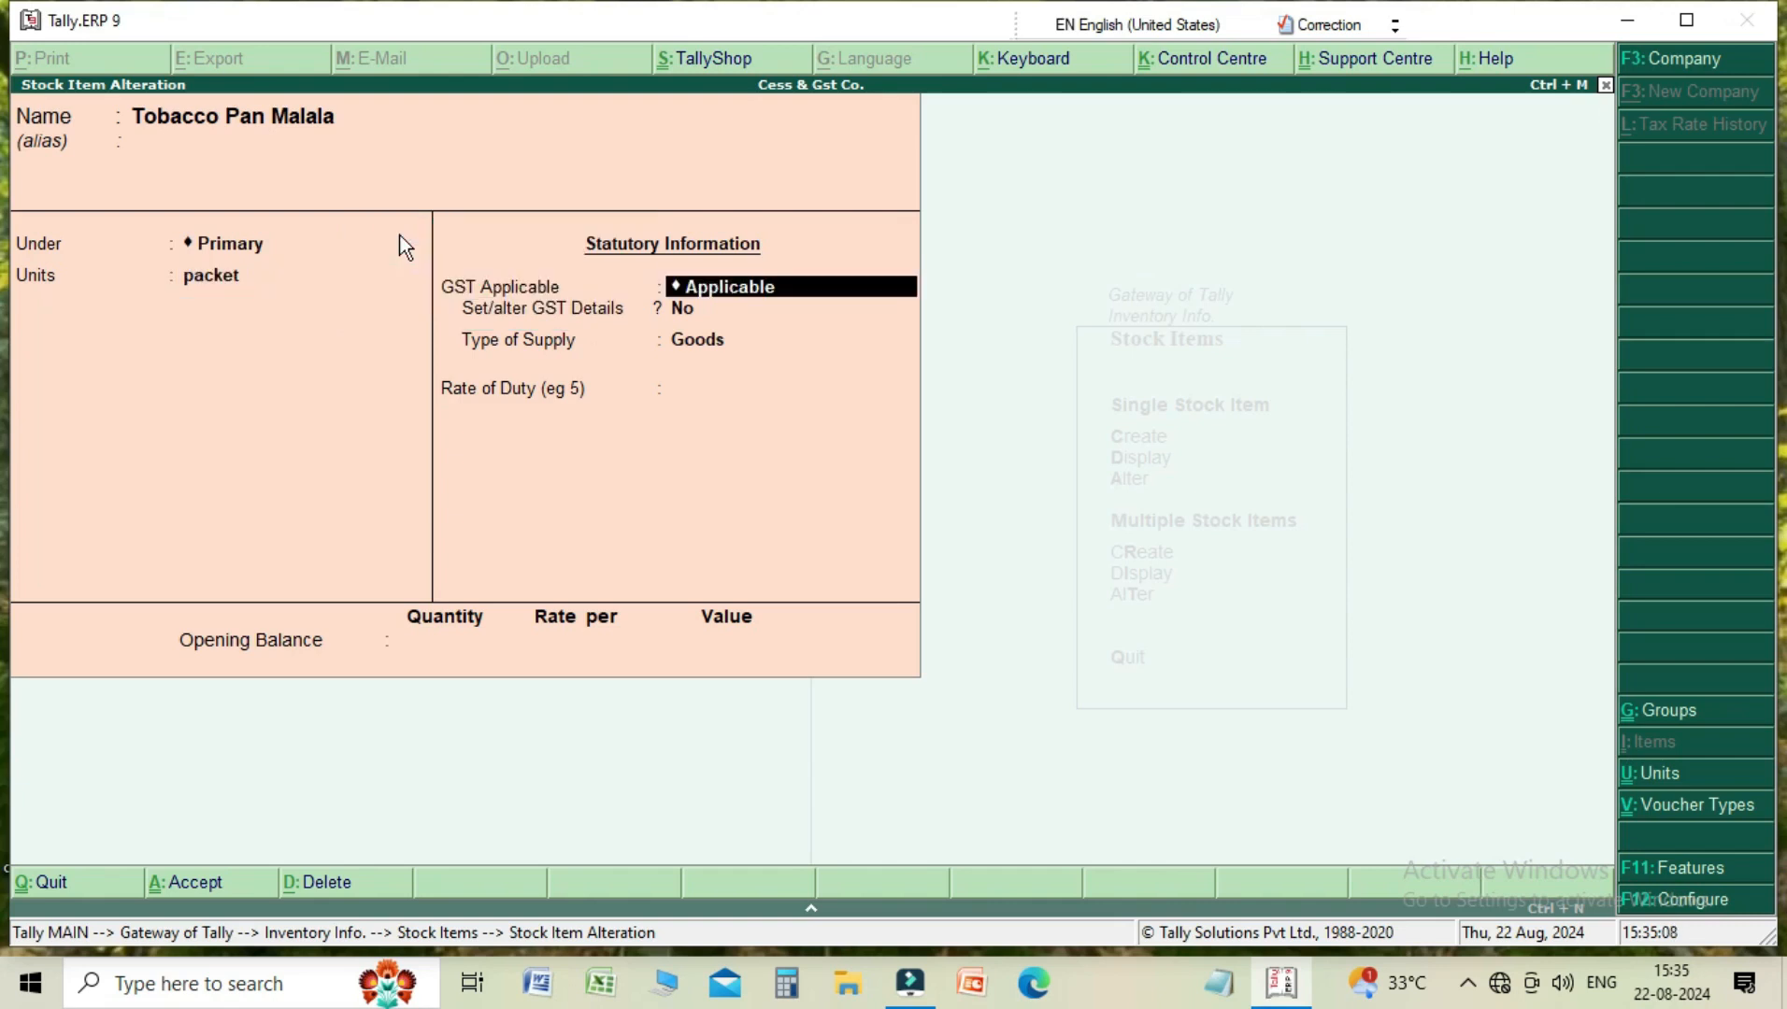
pyautogui.press('Return')
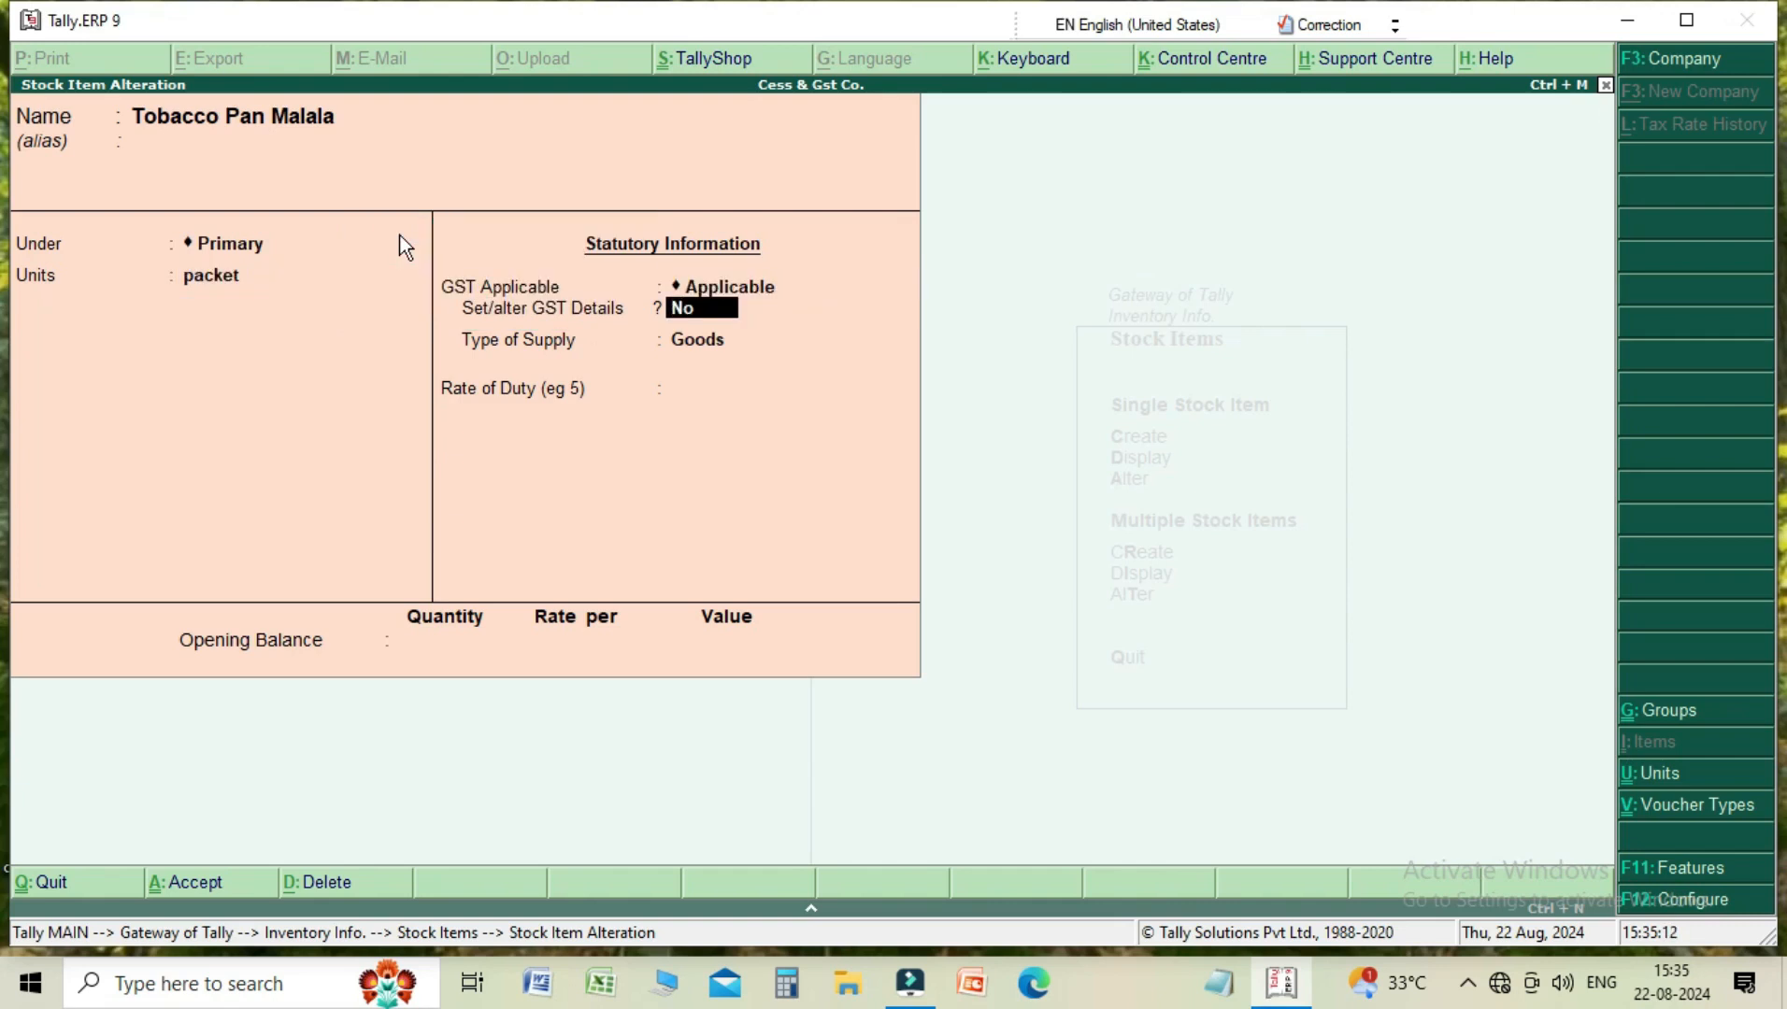
pyautogui.press('y')
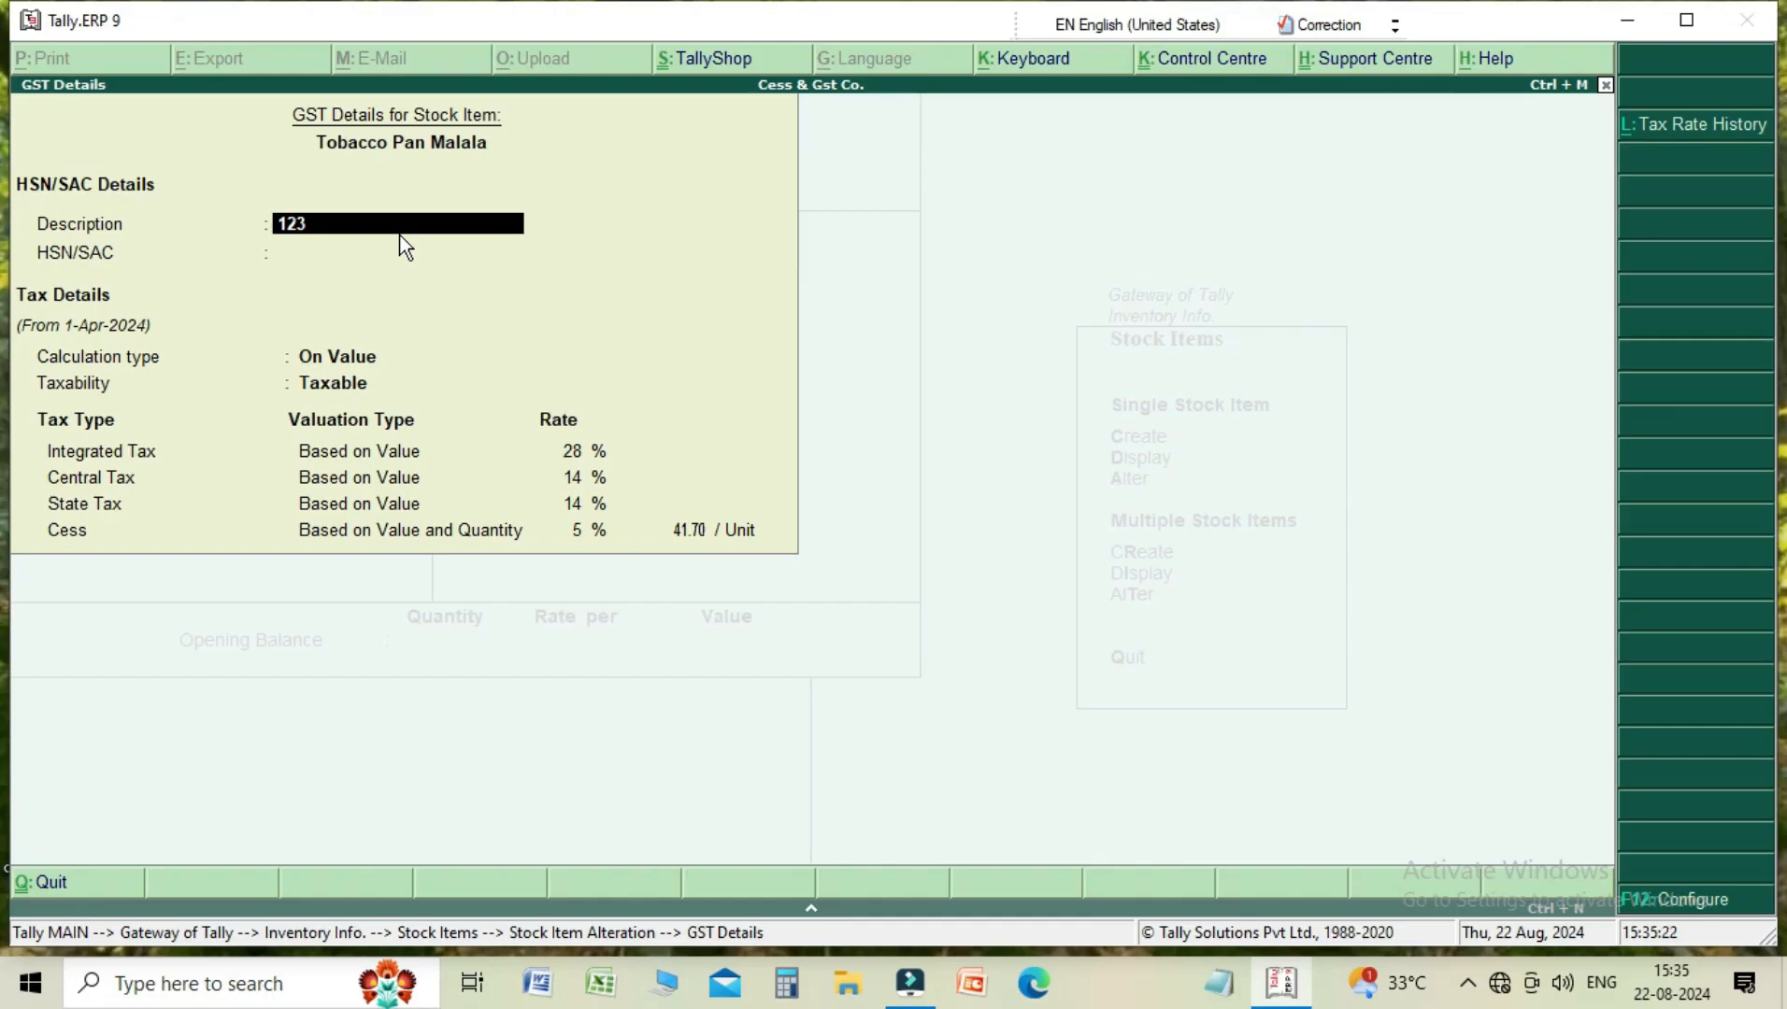
# - Review the GST details configuration, keeping Allow HSN/SAC details, Select valuation type and Show all GST tax types at Yes
pyautogui.press('F12')
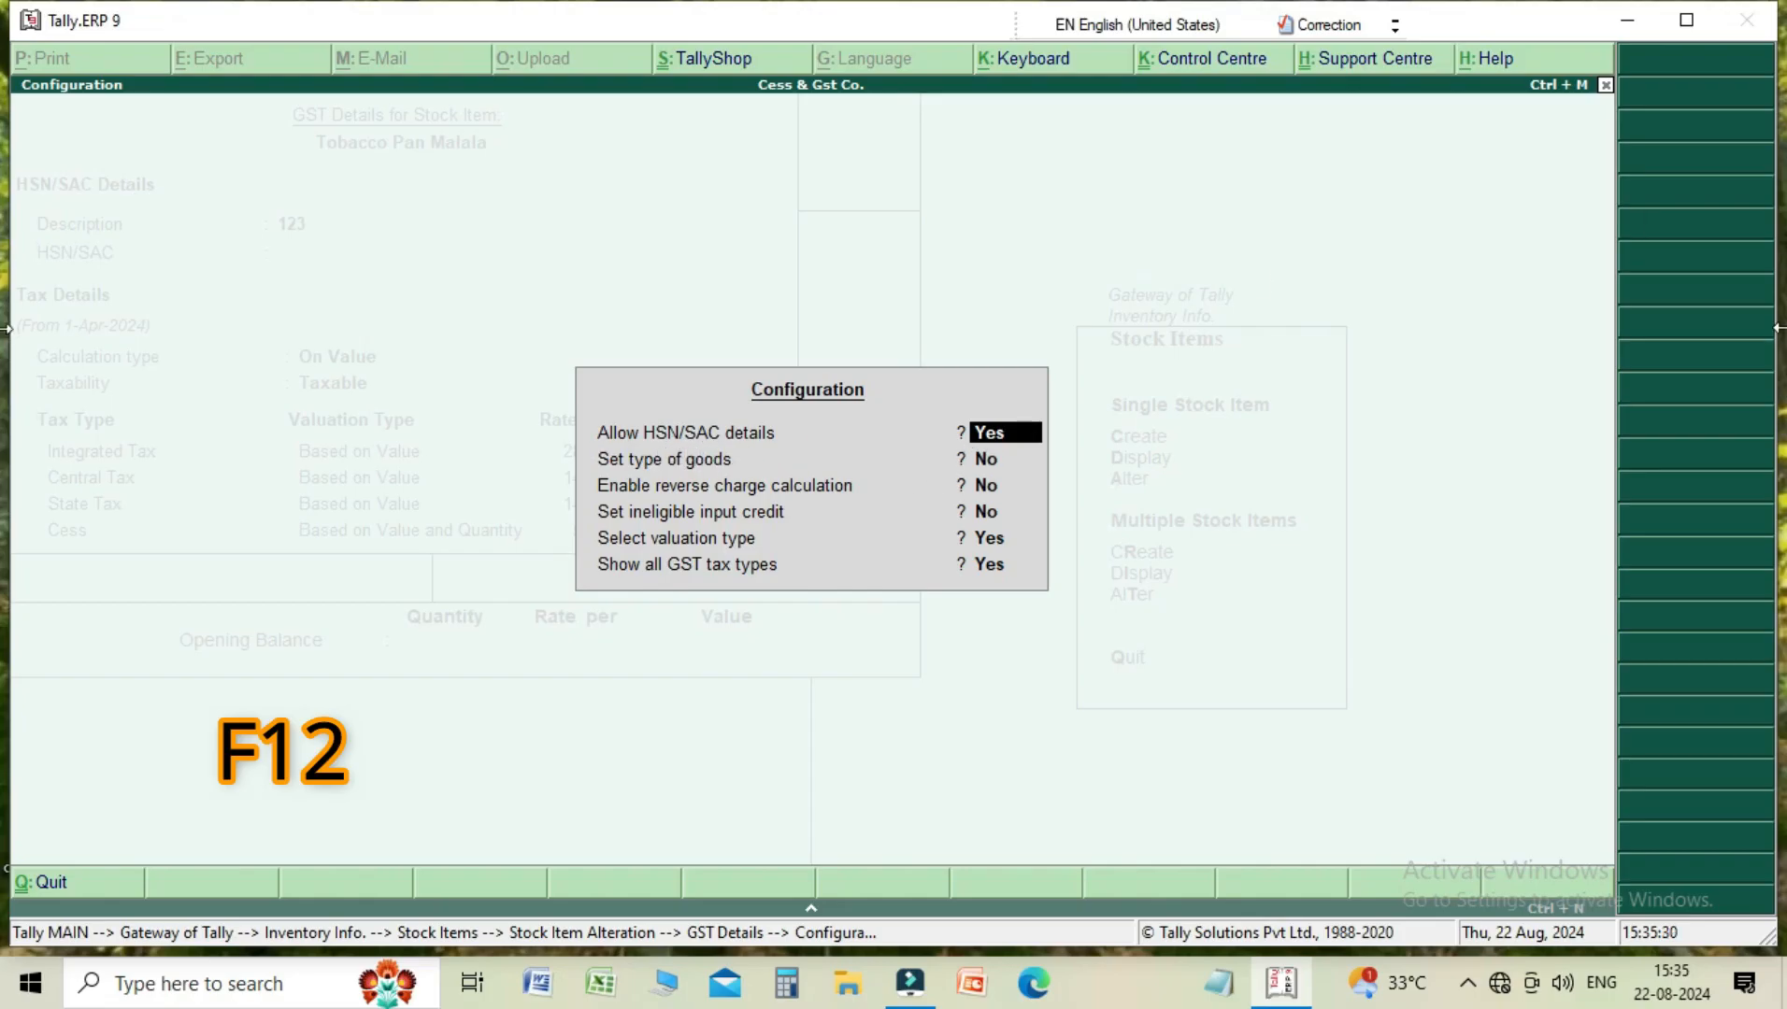
pyautogui.press('Return')
pyautogui.press('Return')
pyautogui.press('Return')
pyautogui.press('Return')
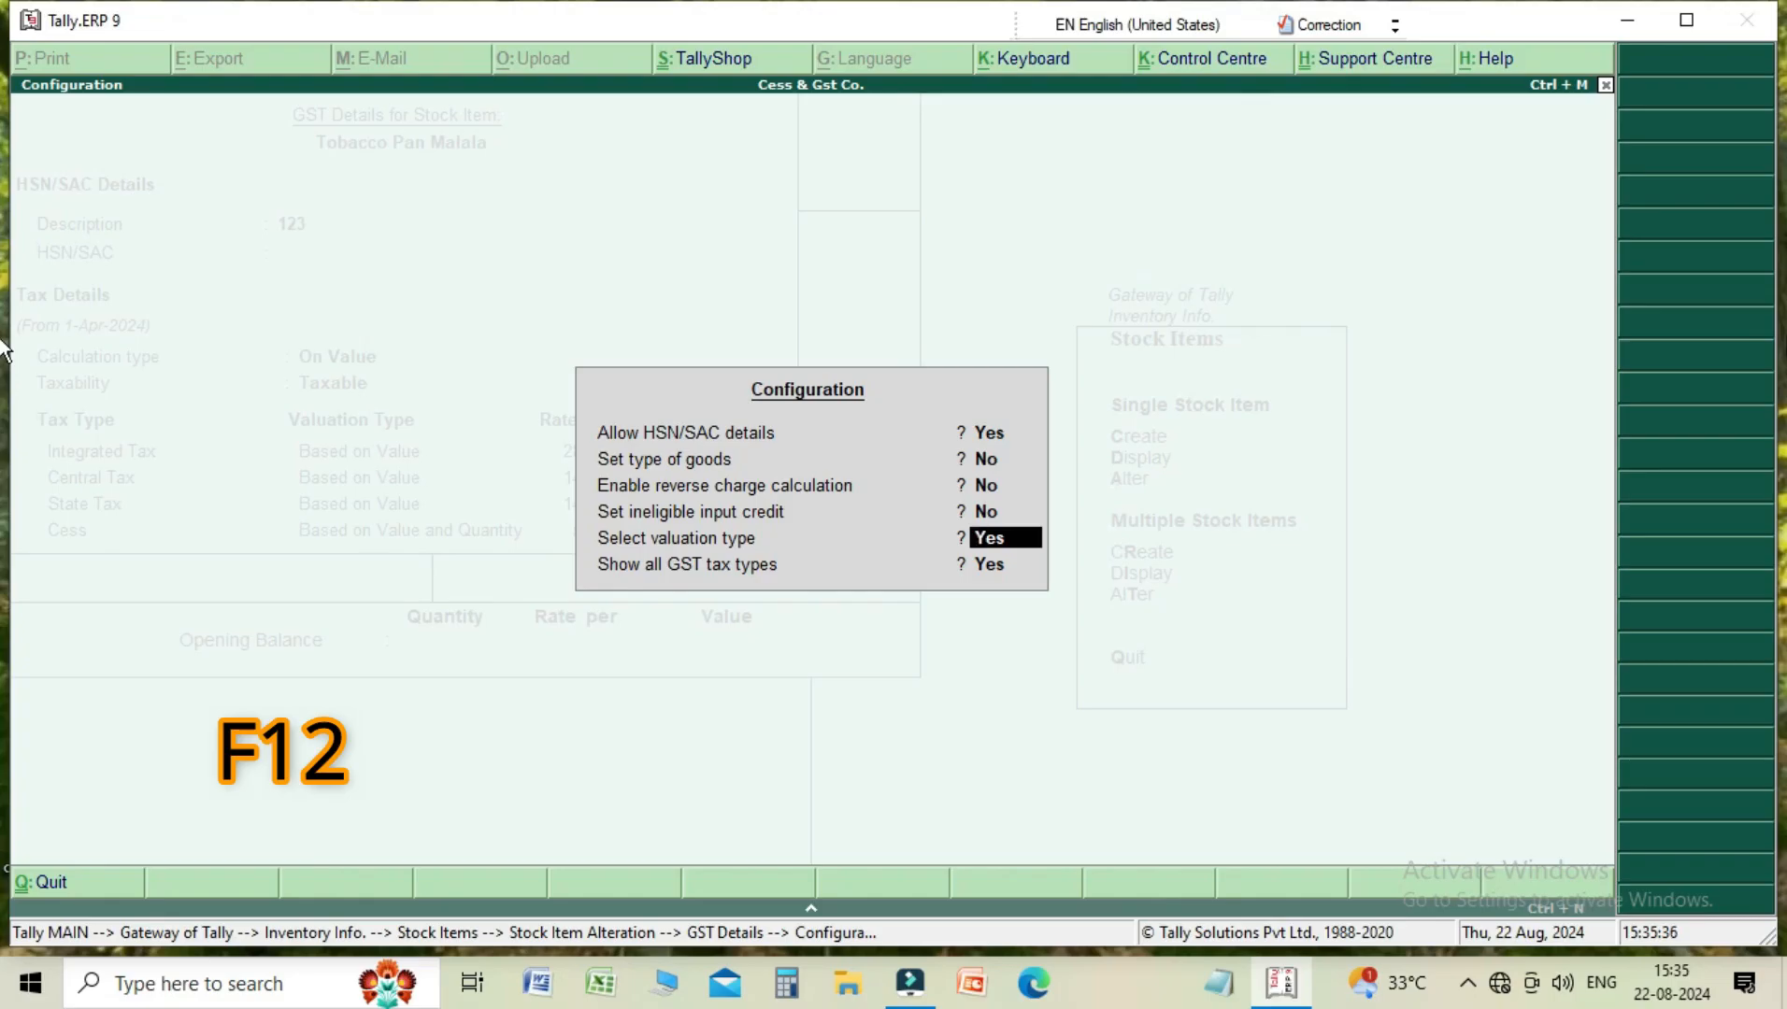
pyautogui.press('Return')
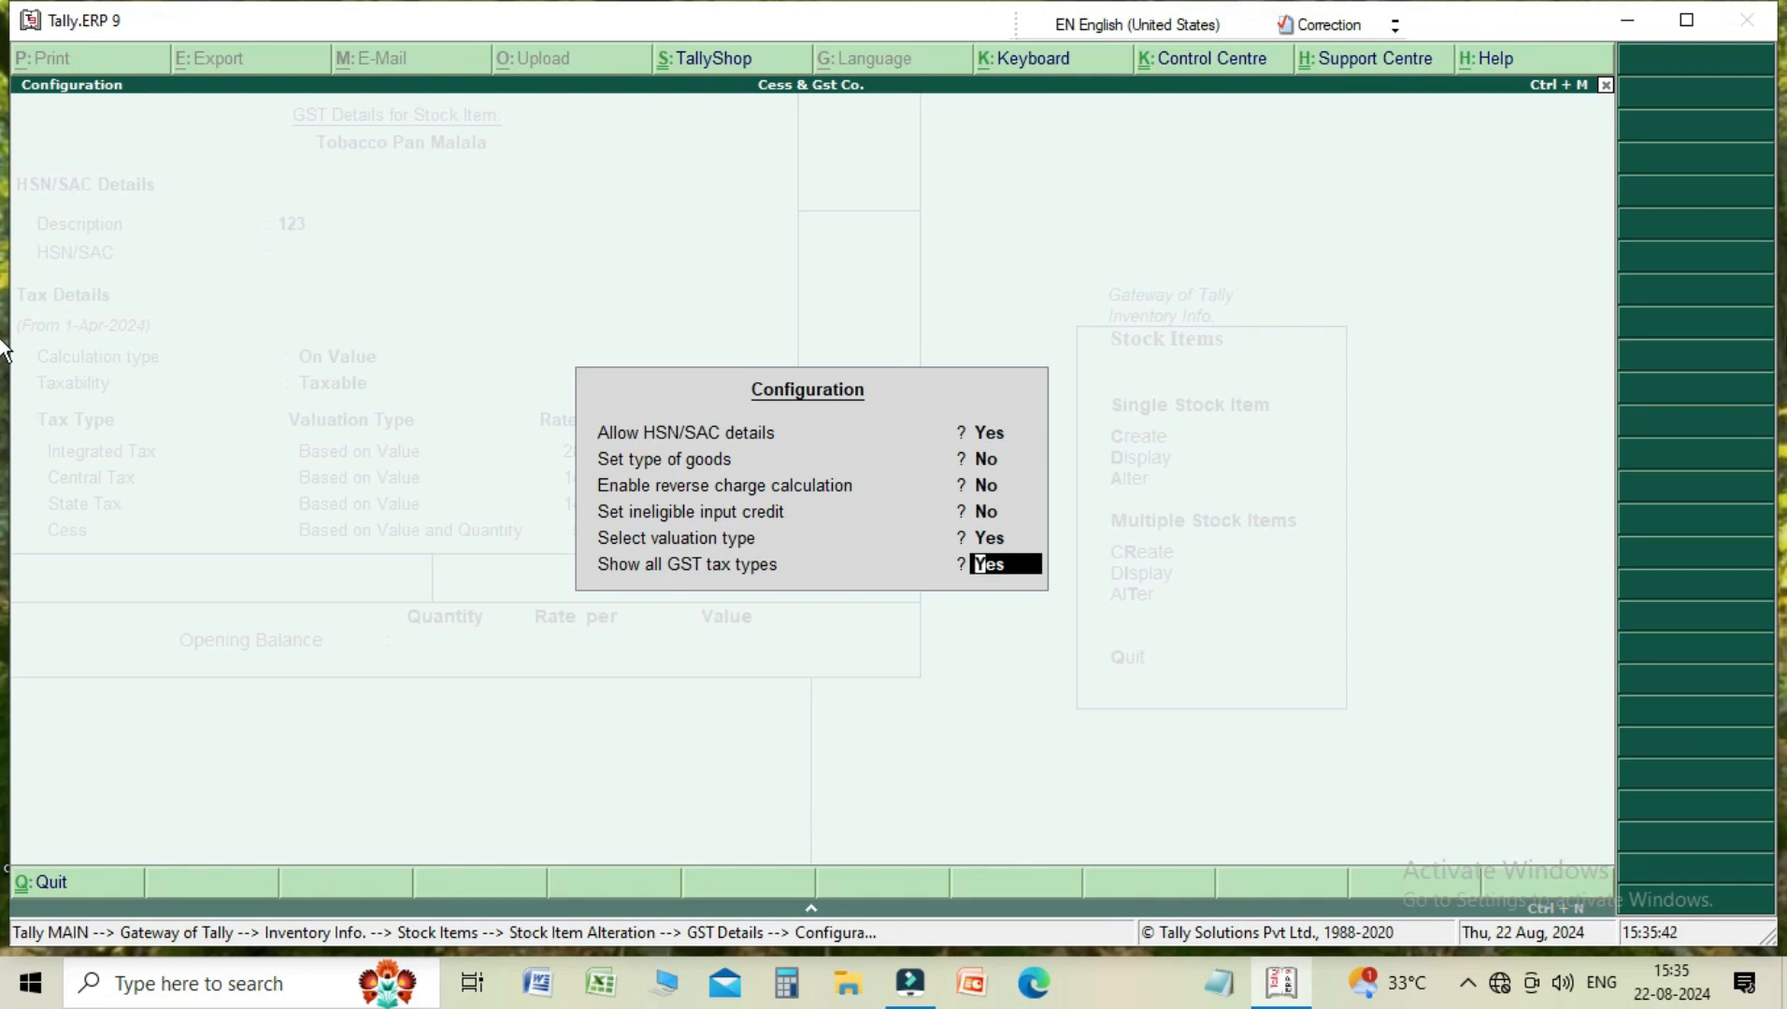
pyautogui.press('Return')
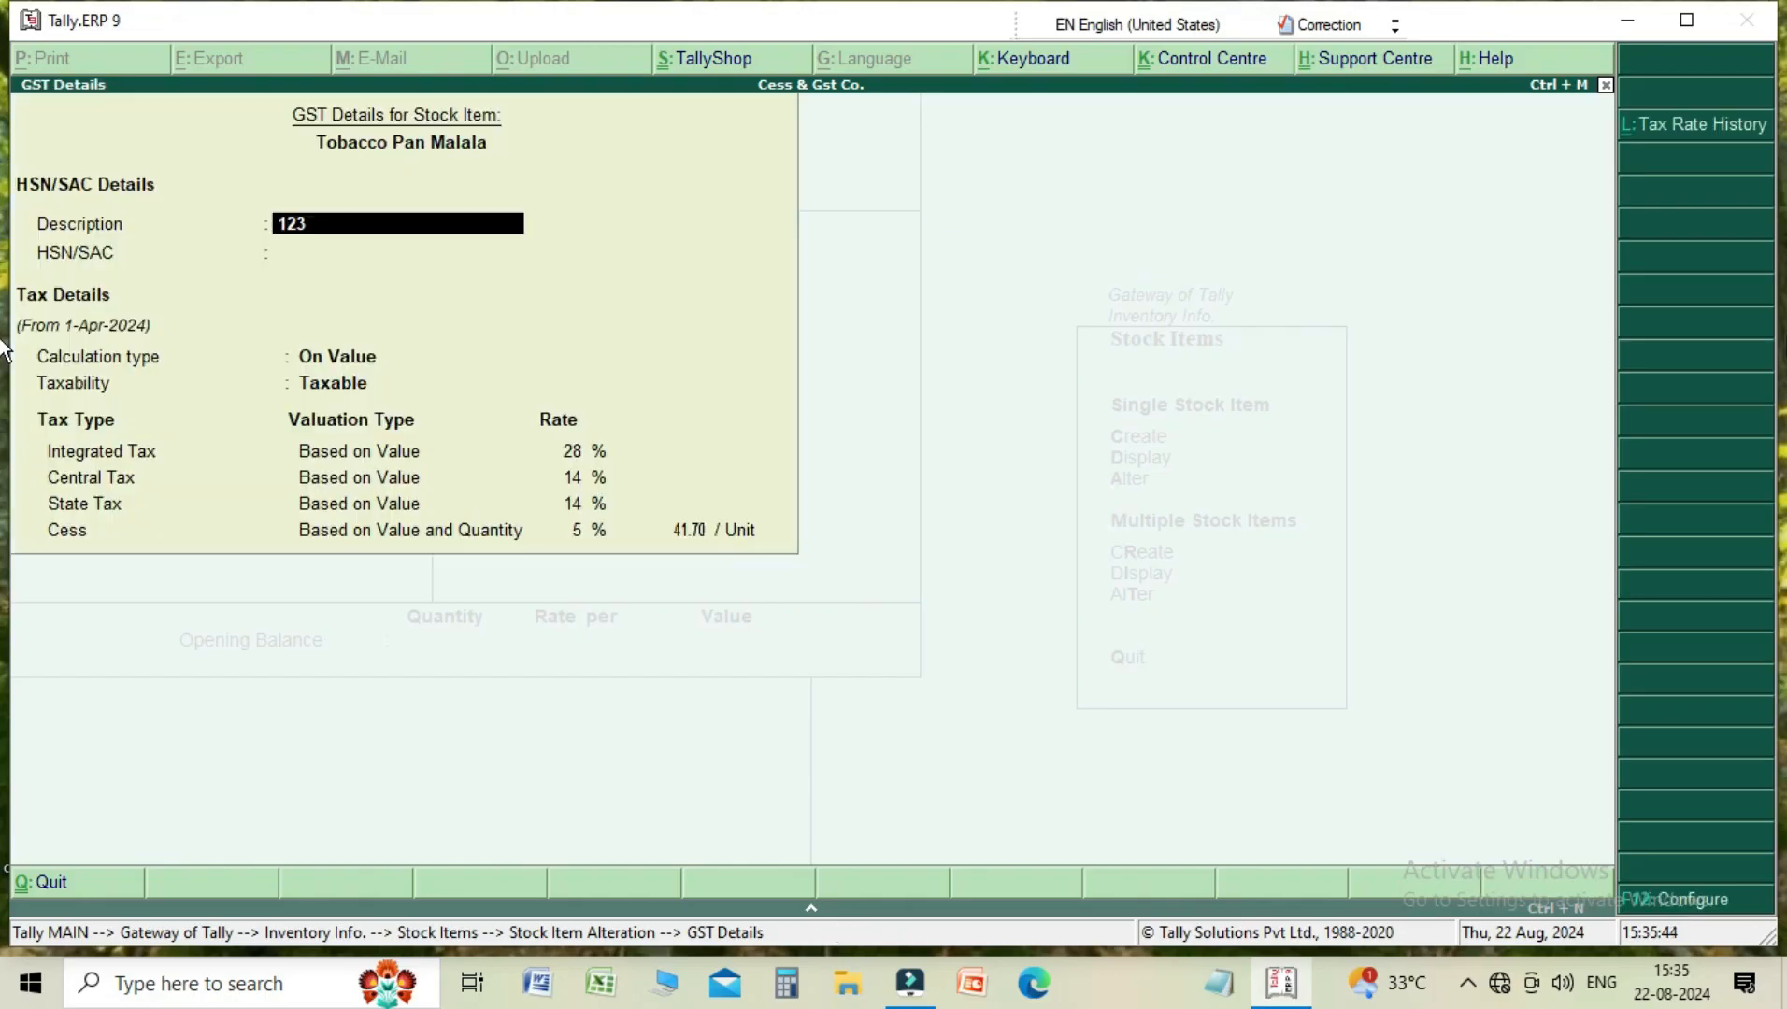
# - Enter PRIMARY as the stock item's HSN/SAC, keeping the description 123
pyautogui.press('Return')
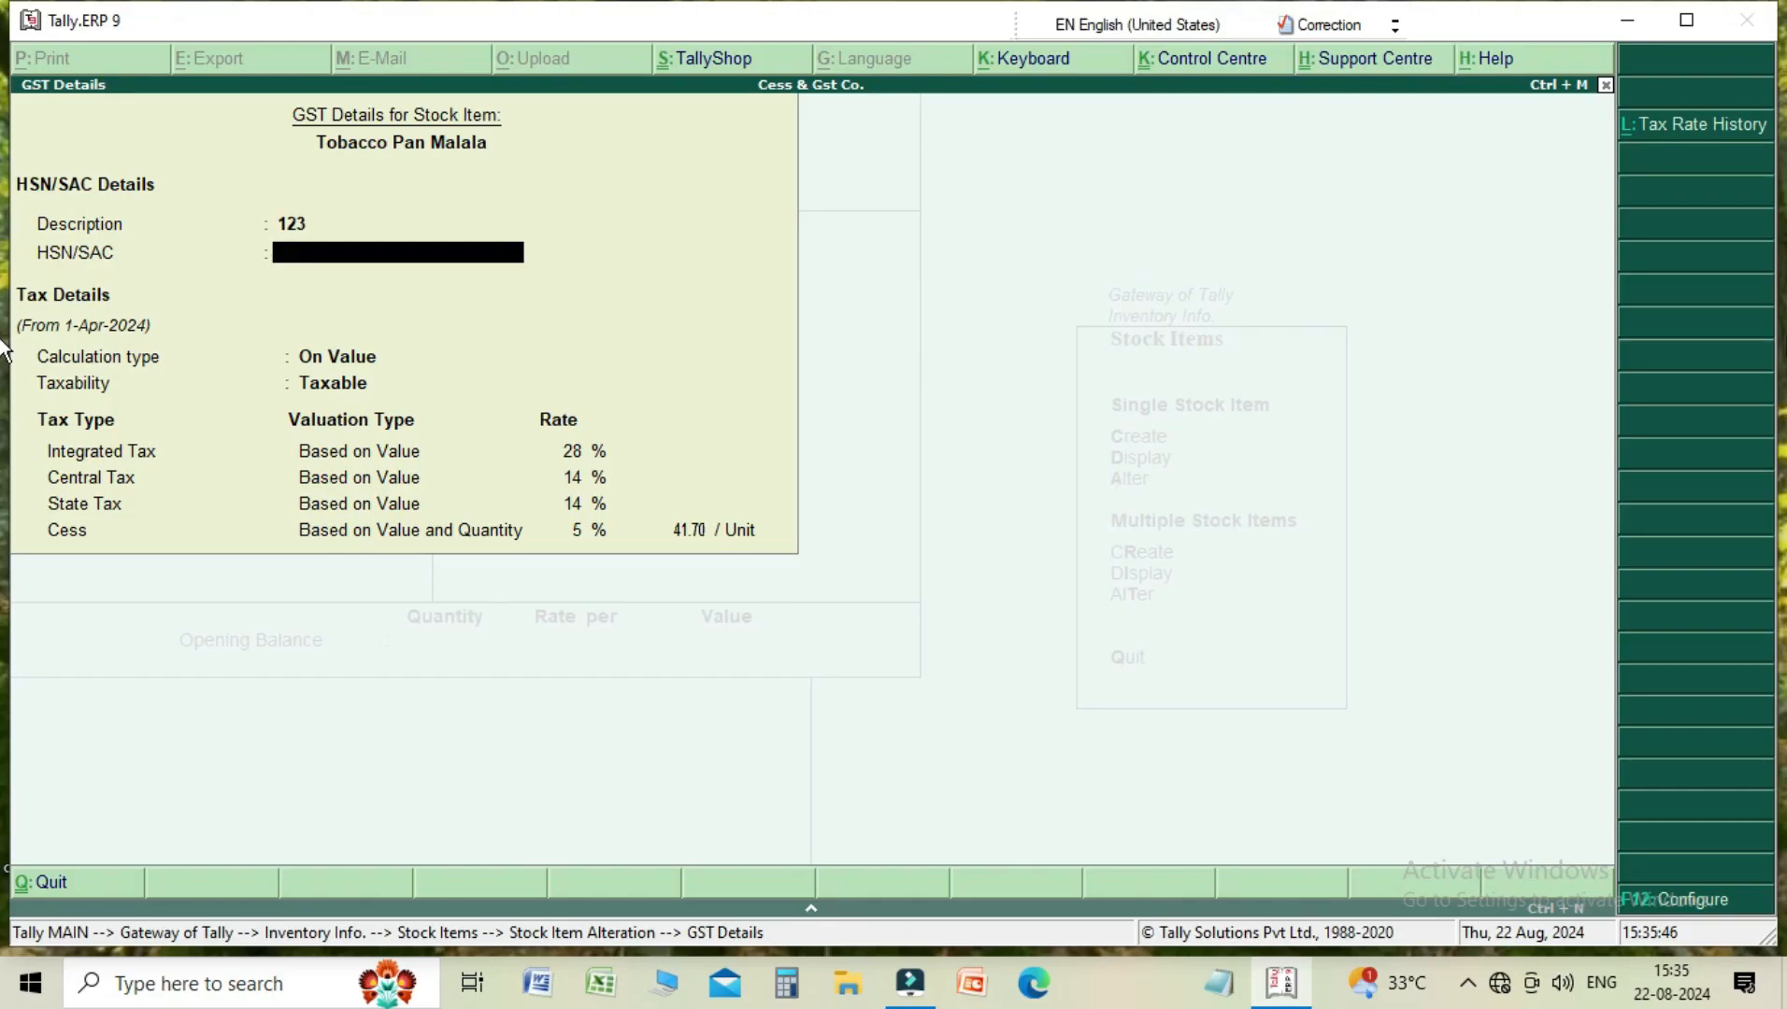
pyautogui.write('PRIMARY')
pyautogui.press('Return')
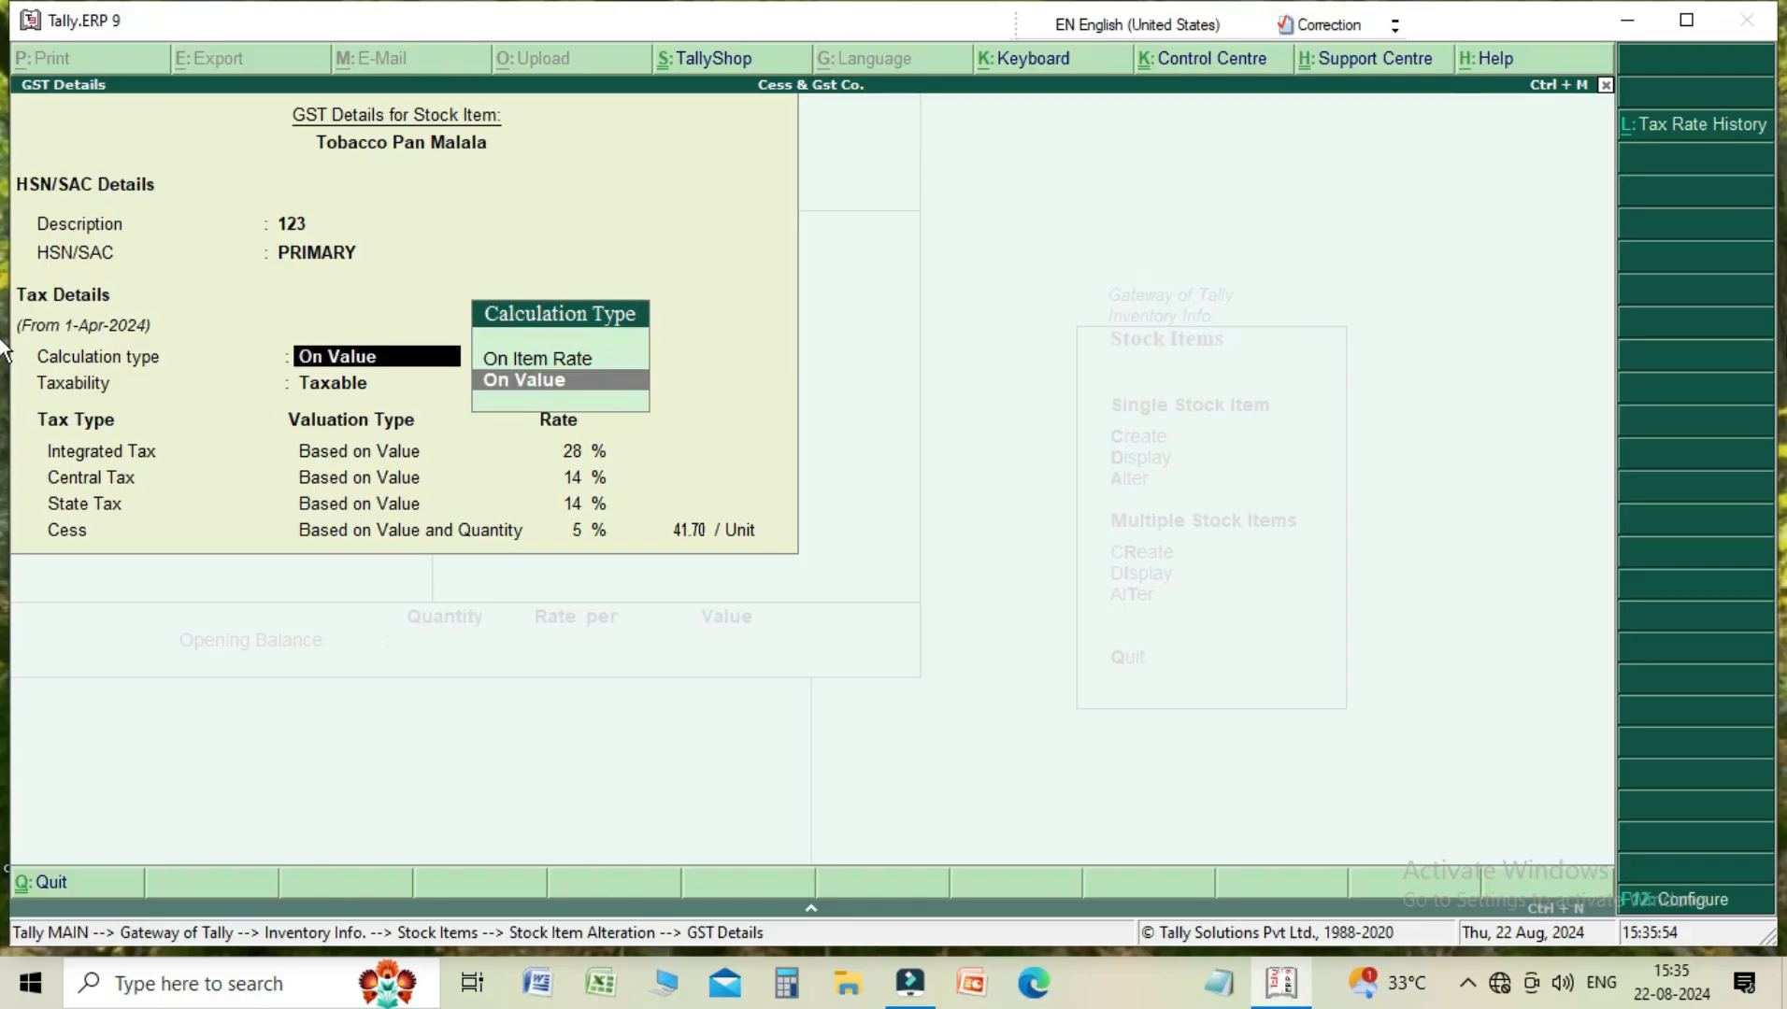
# - Keep calculation type On Value and taxability Taxable, with Integrated Tax 28%, Central Tax 14% and State Tax 14%
pyautogui.press('Return')
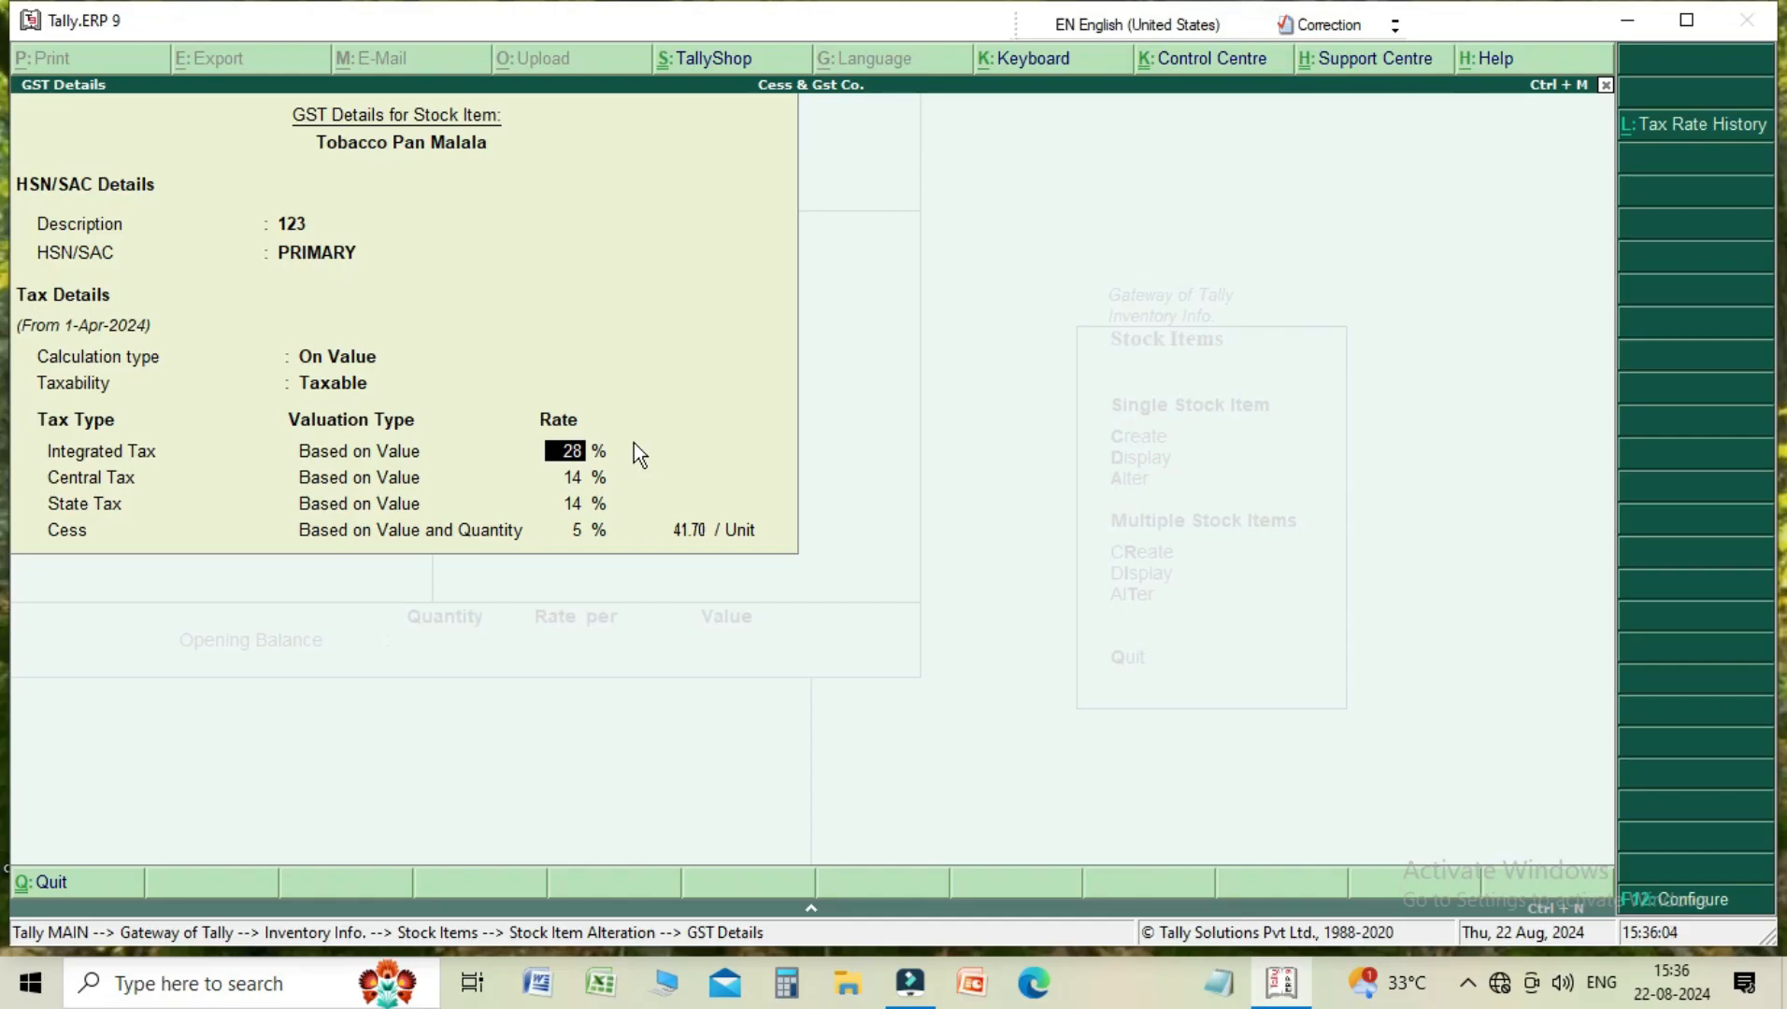
pyautogui.press('Return')
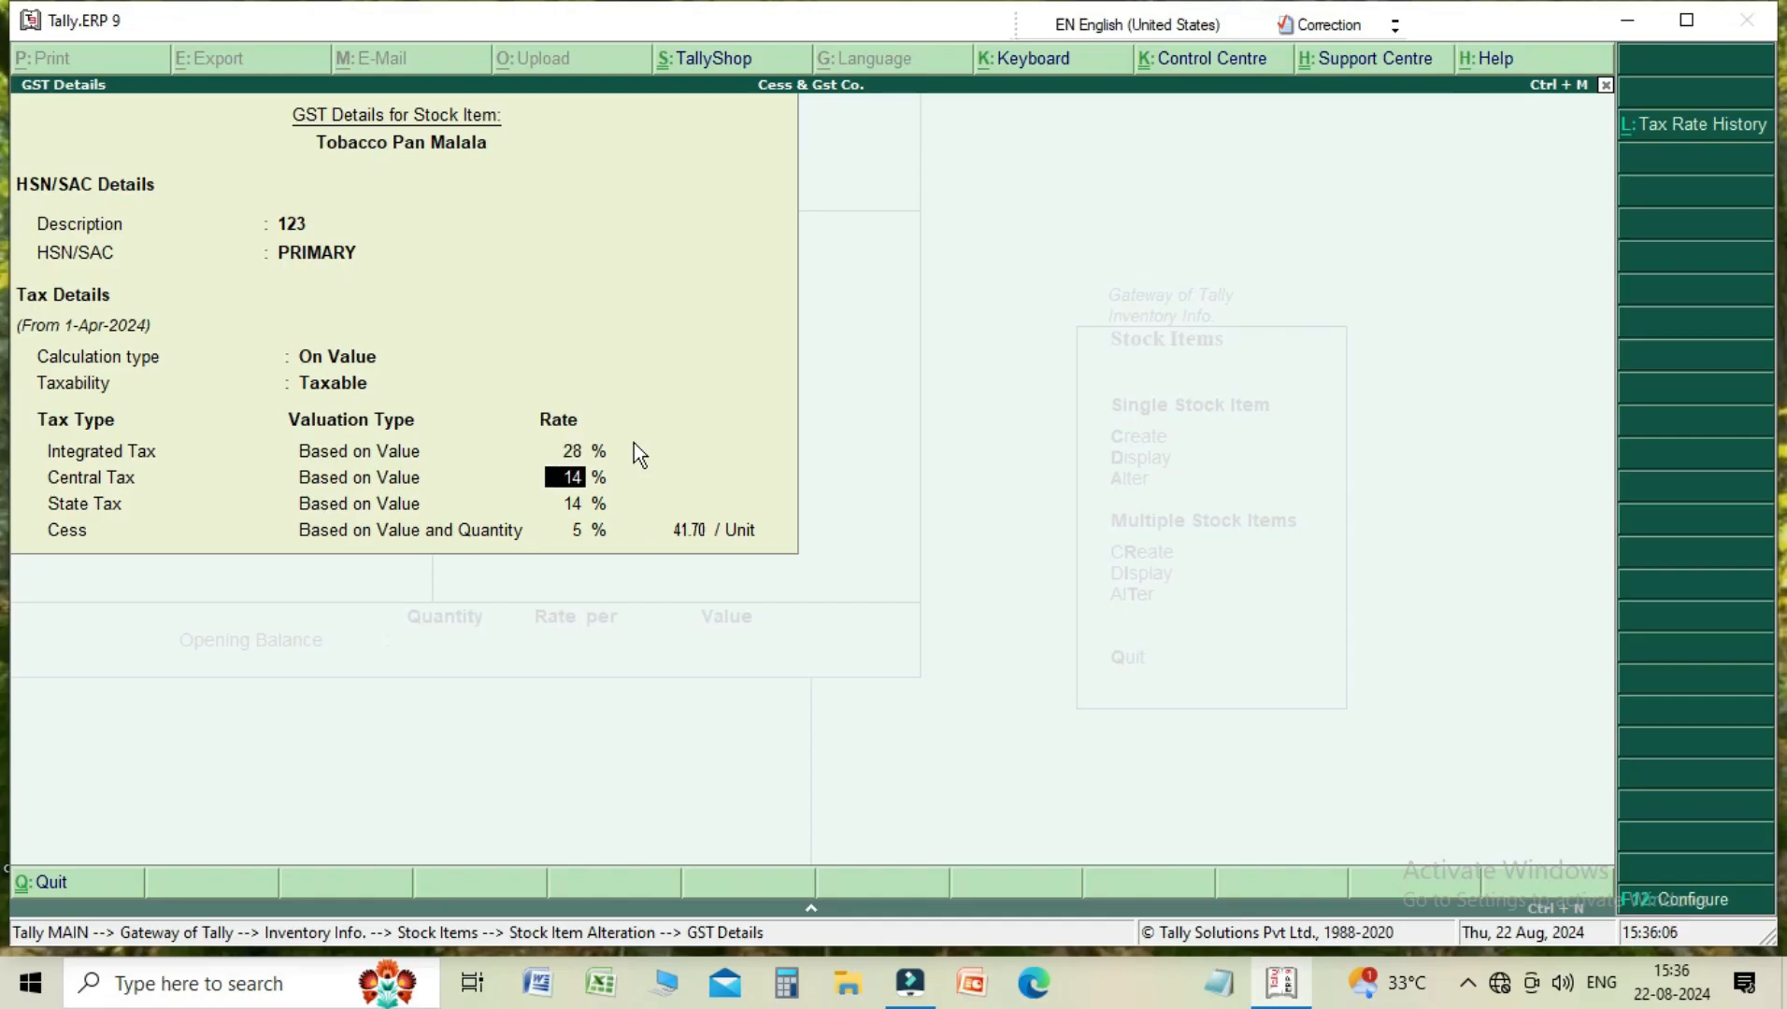
pyautogui.press('Return')
pyautogui.press('Return')
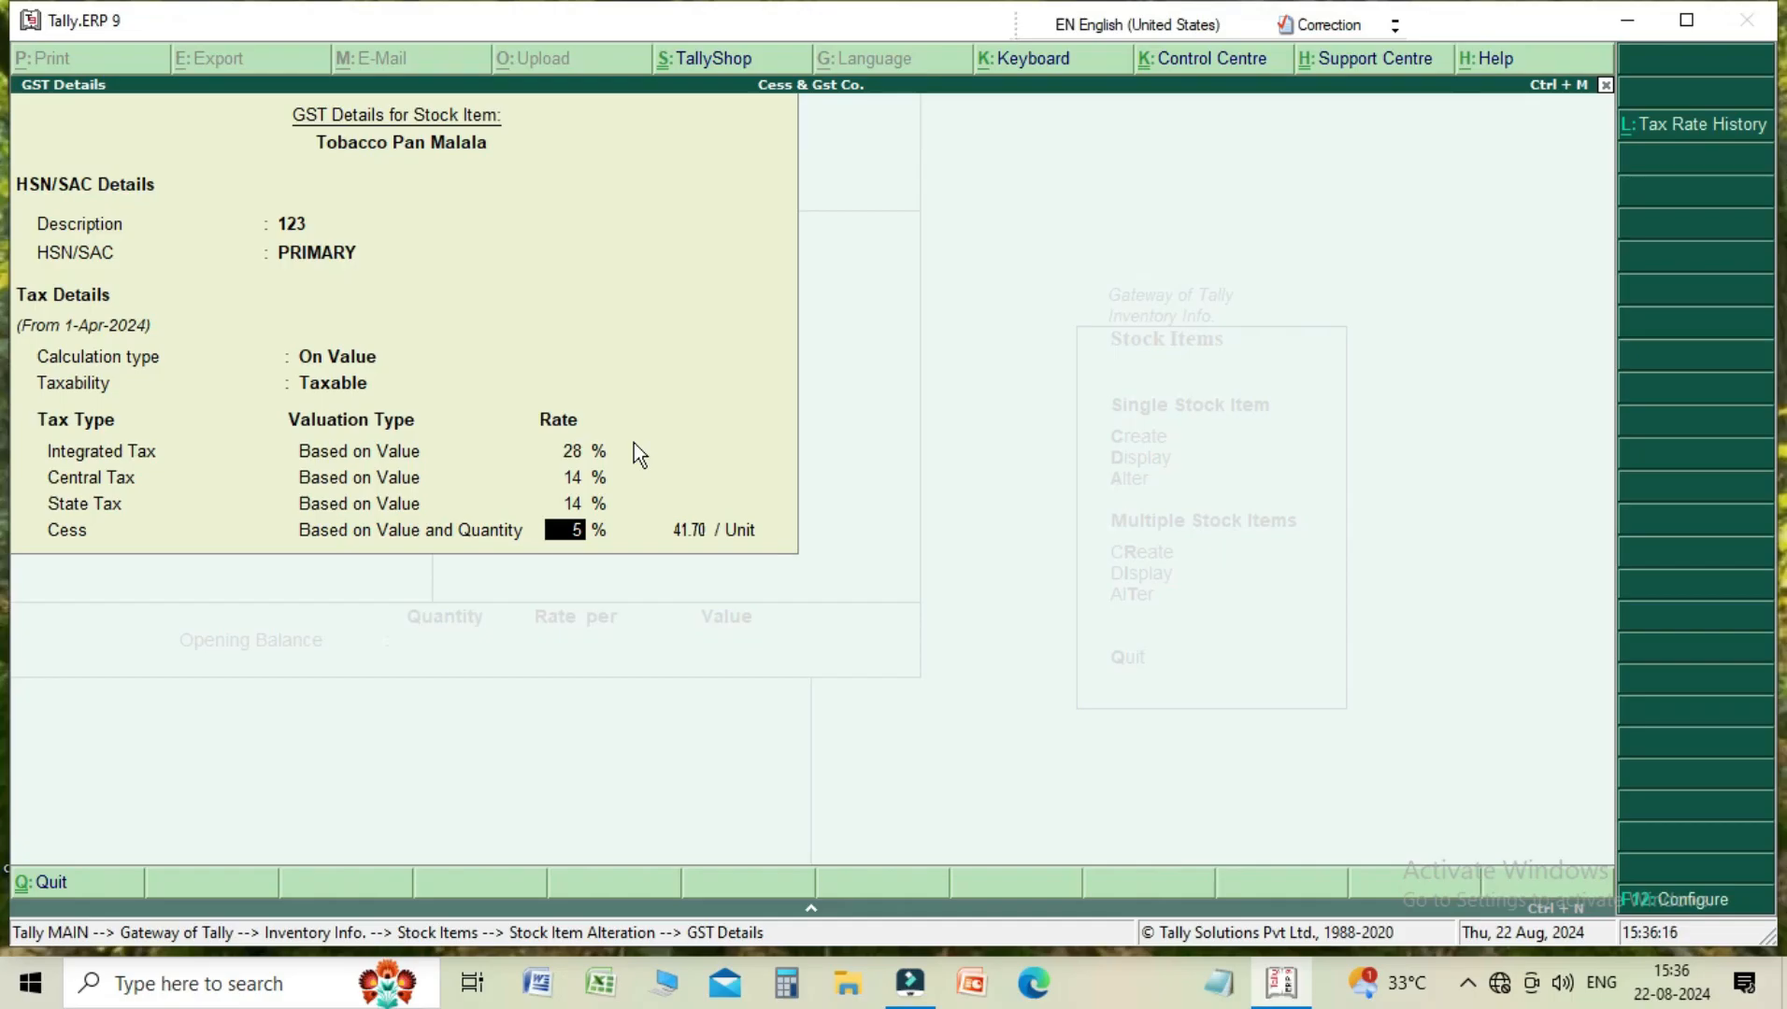
# - Try the Cess valuation types Based on Quantity and Based on Value for the stock item
pyautogui.press('BackSpace')
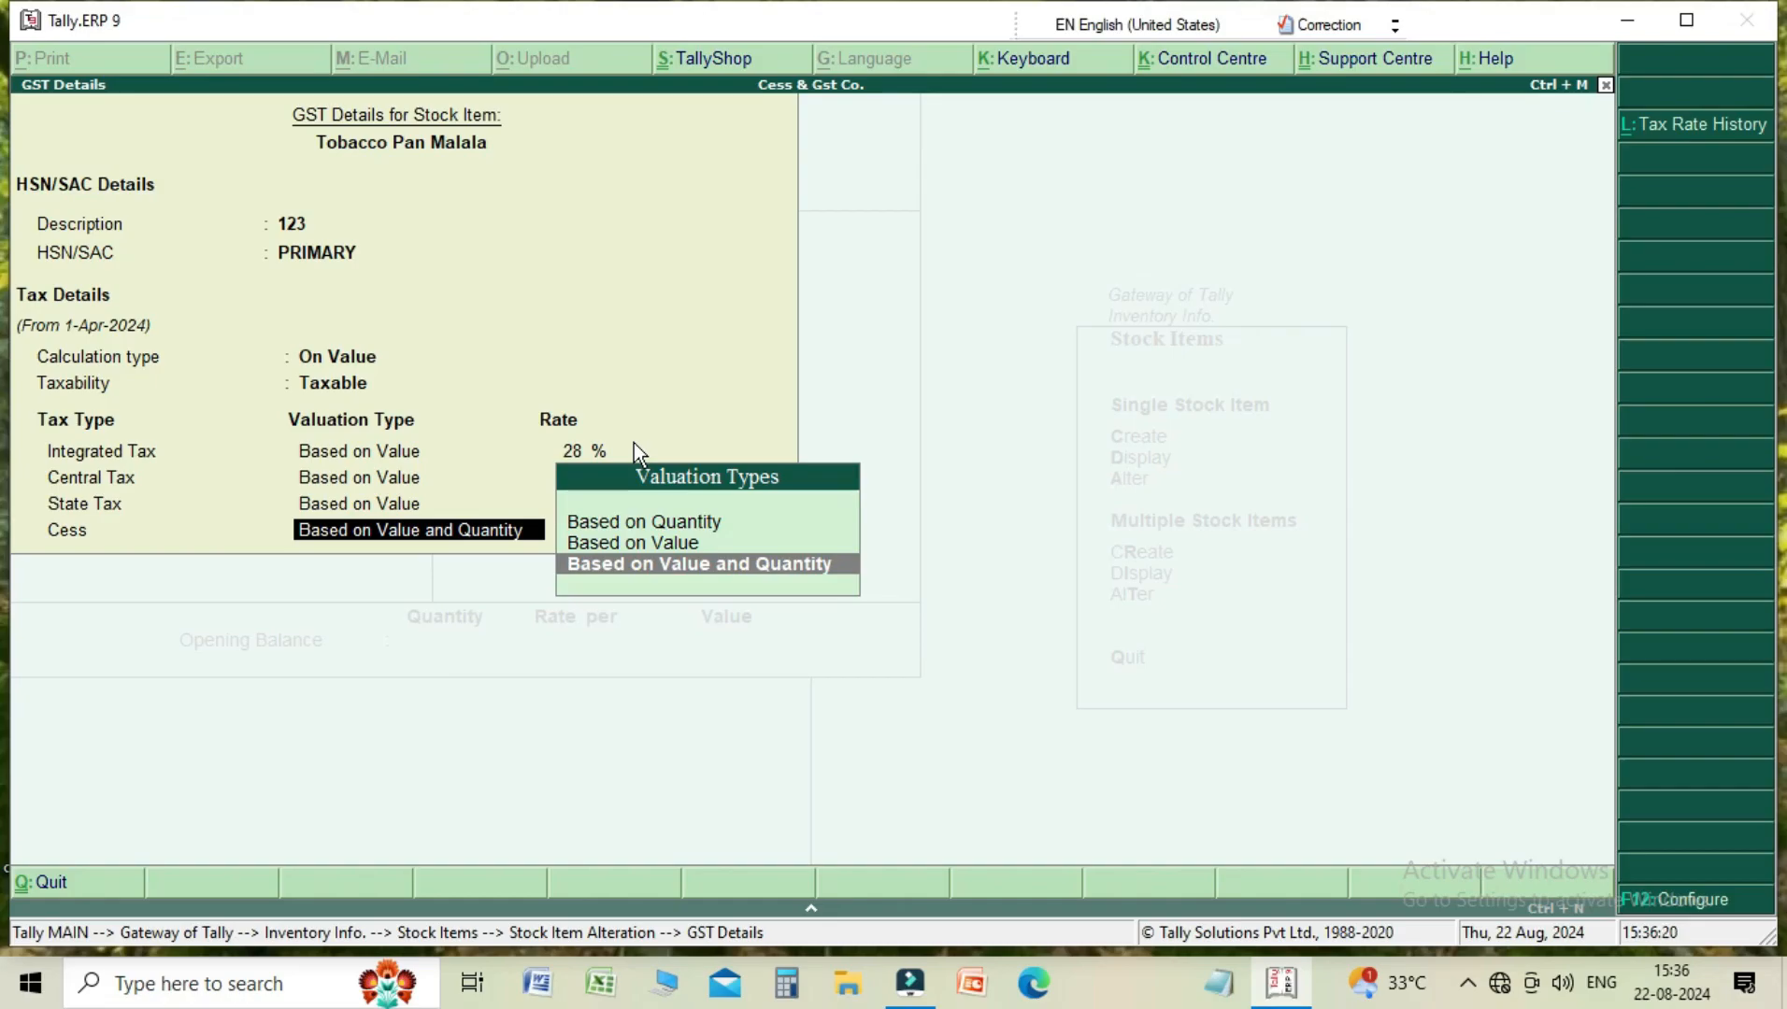
pyautogui.press('Up')
pyautogui.press('Up')
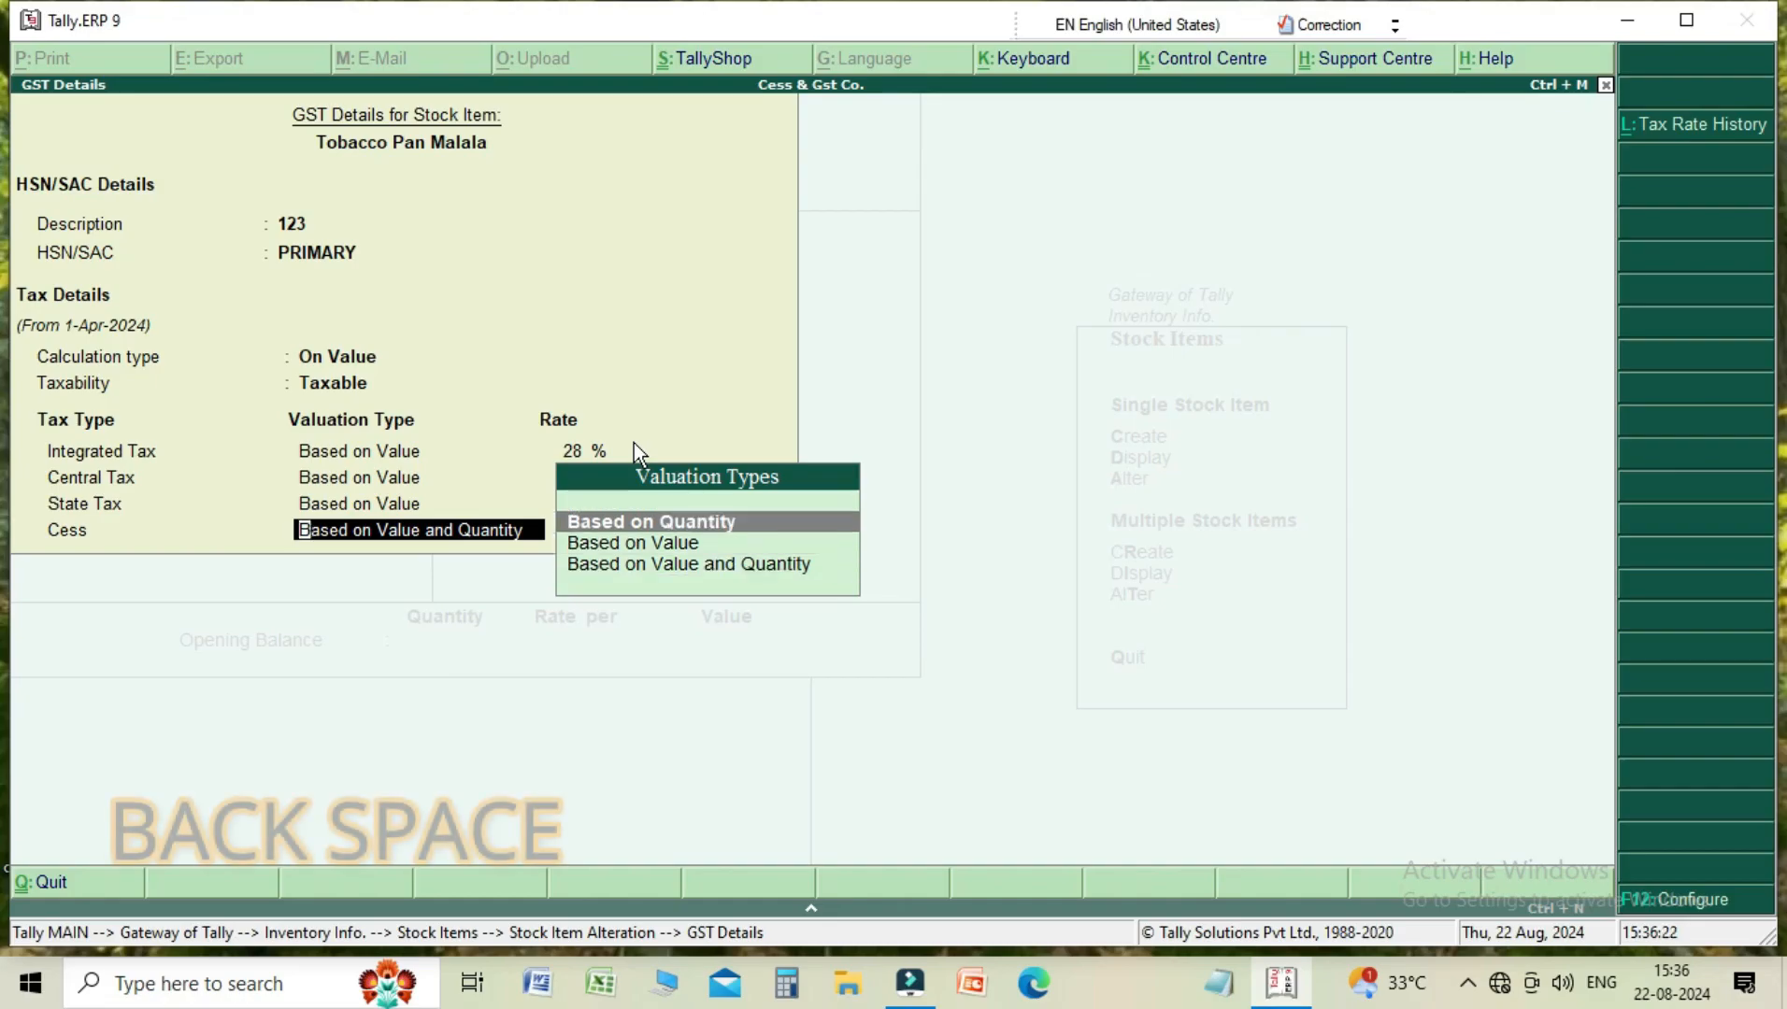
pyautogui.press('Down')
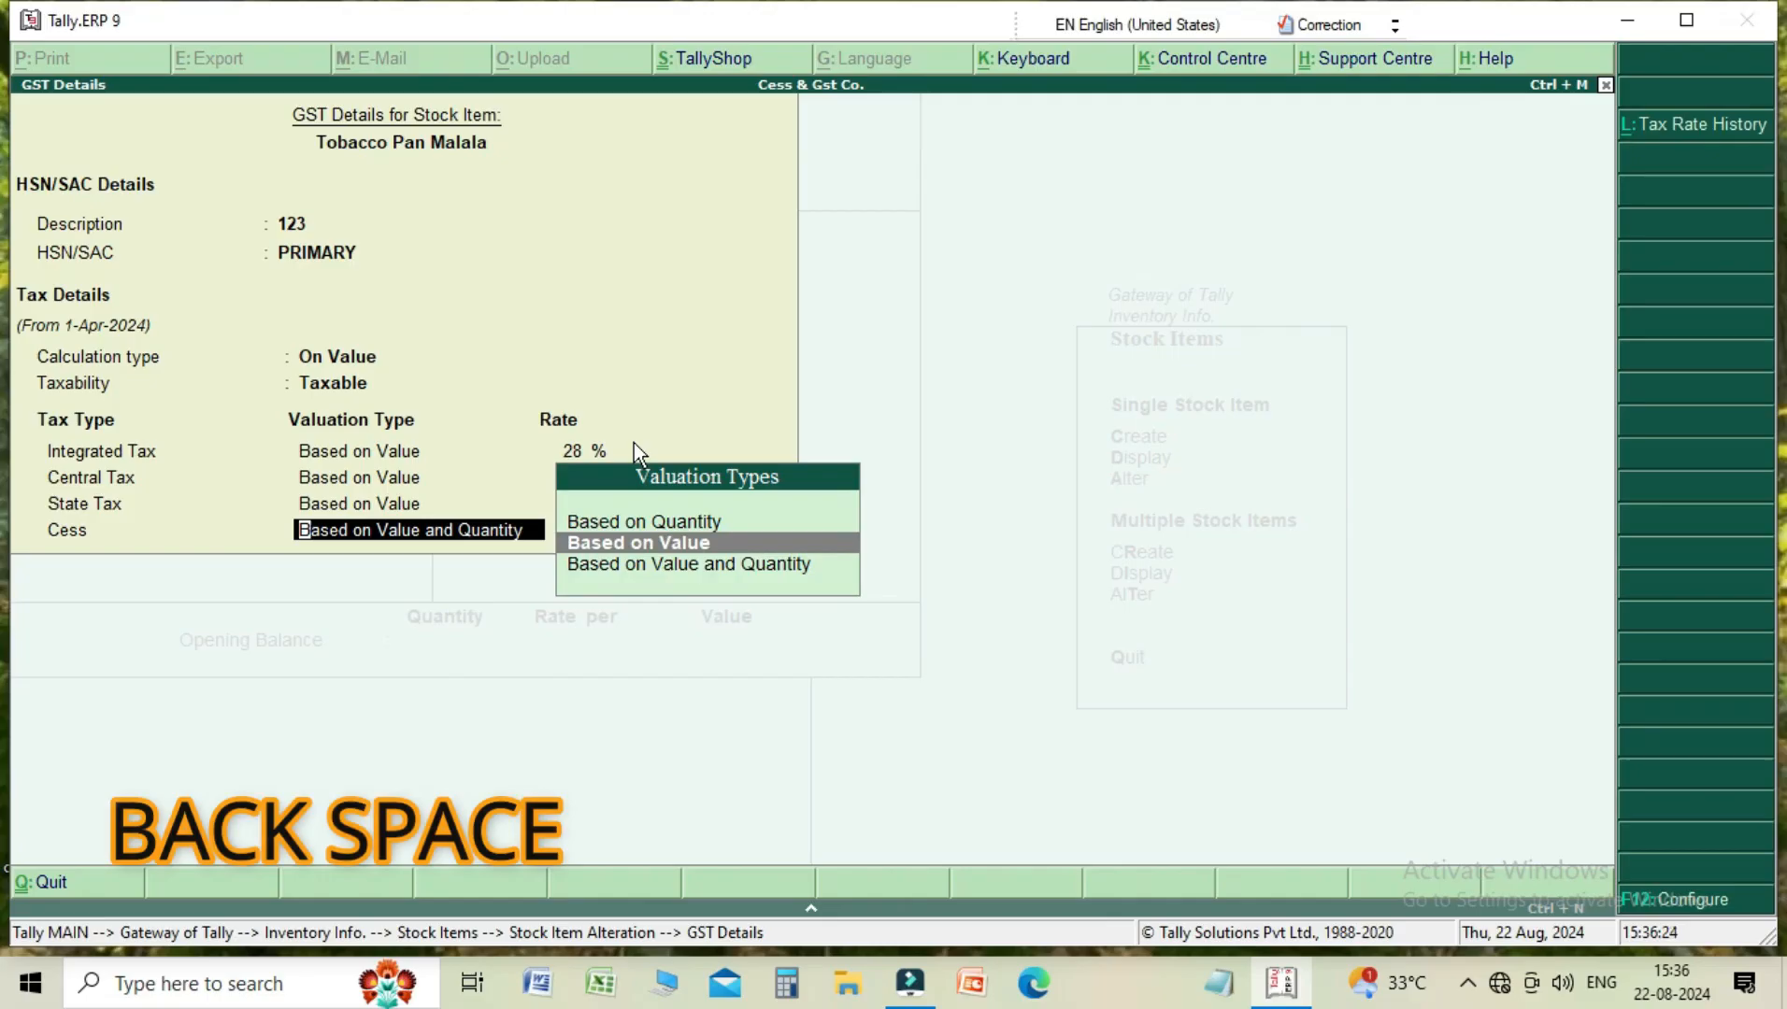
pyautogui.press('Down')
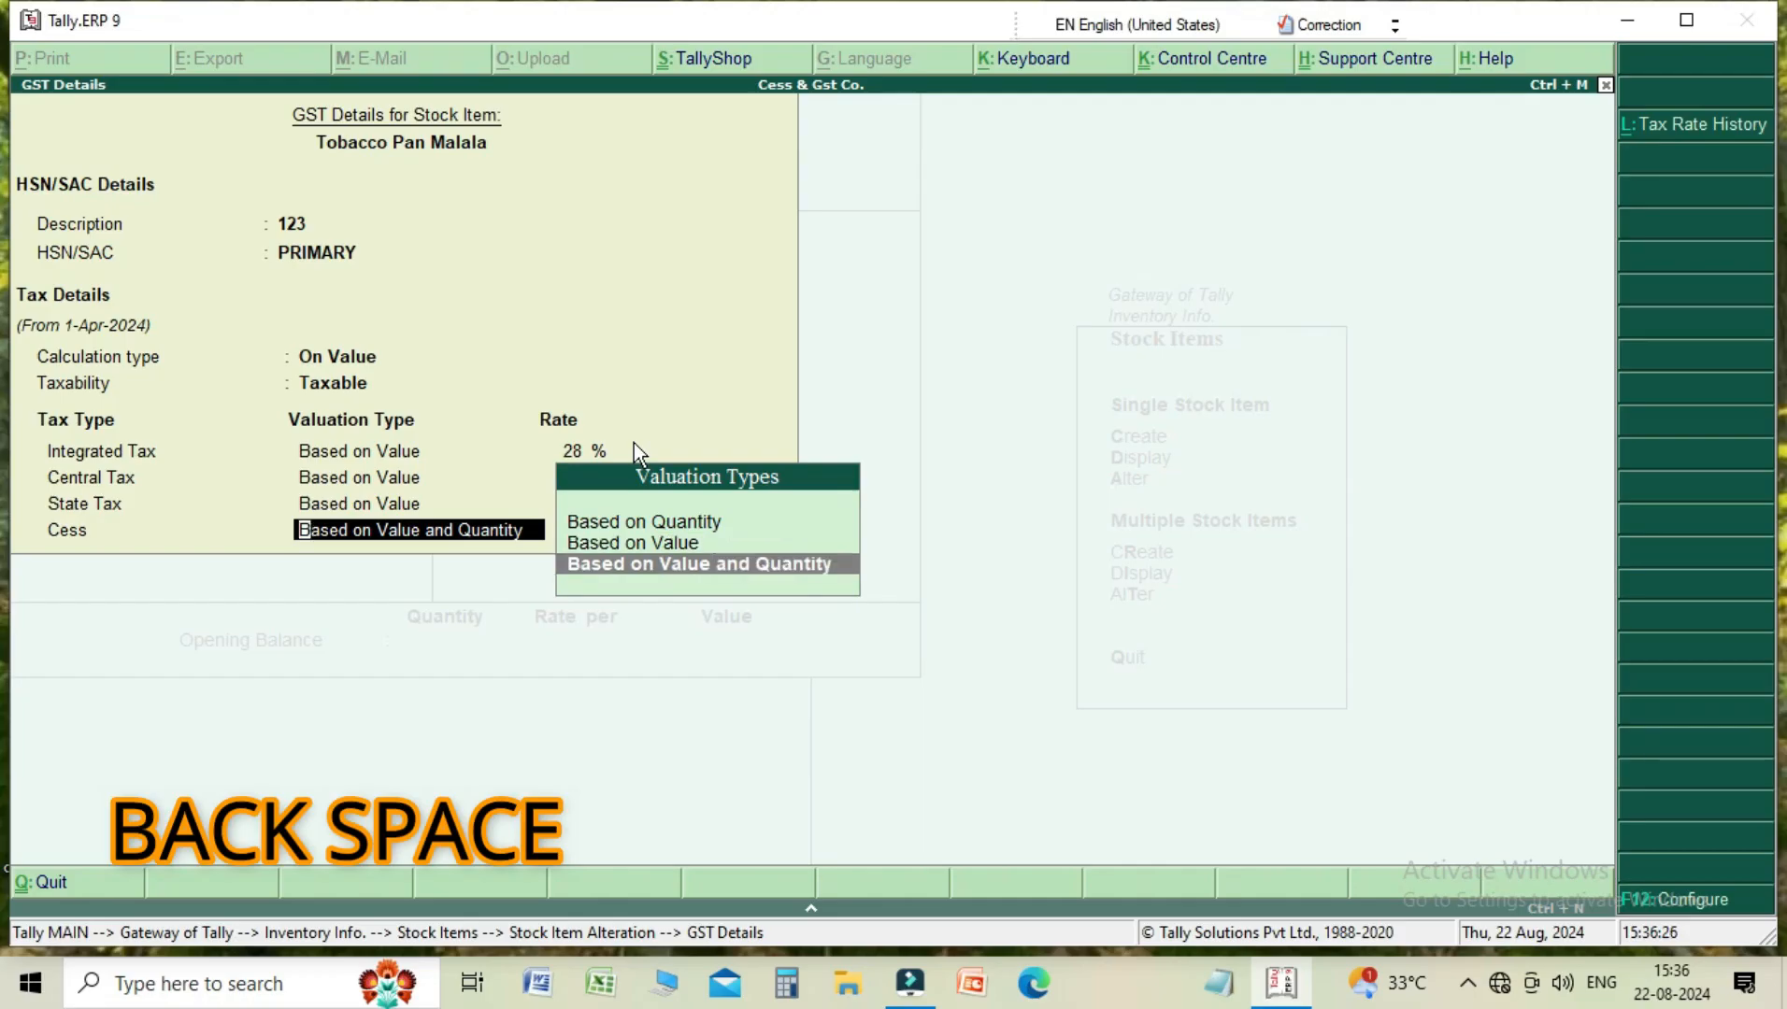
pyautogui.press('Up')
pyautogui.press('Up')
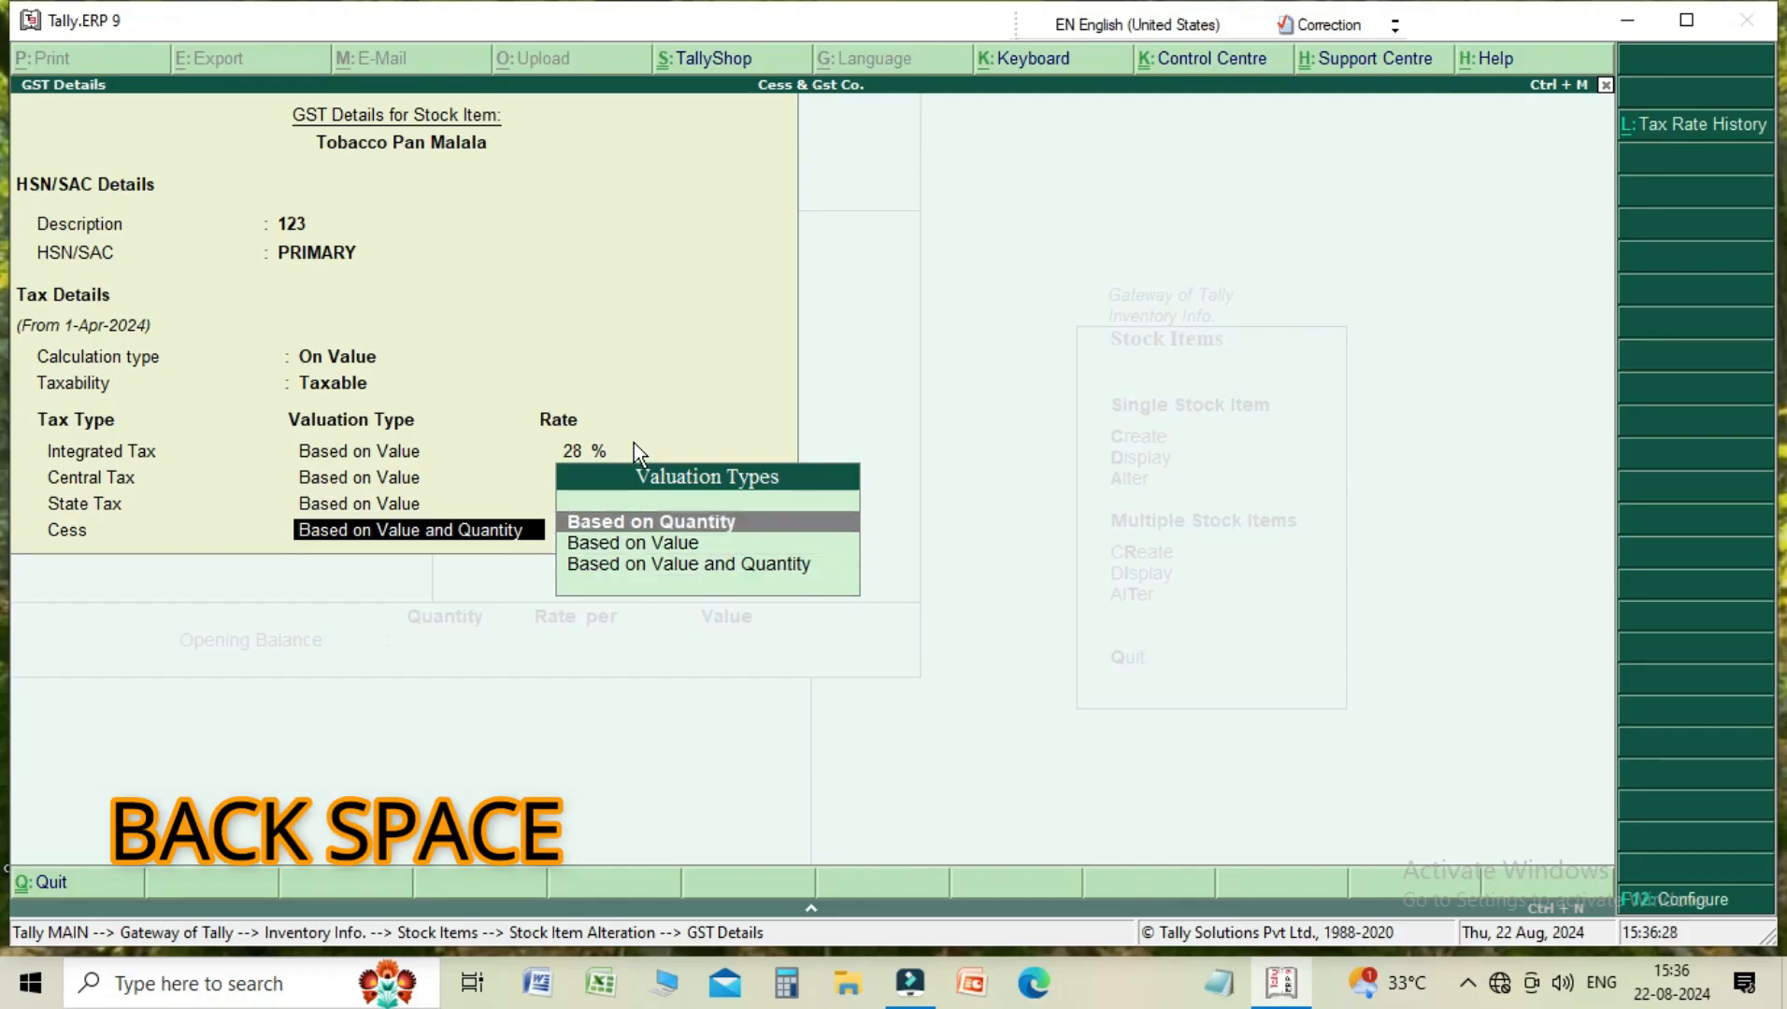
pyautogui.press('Return')
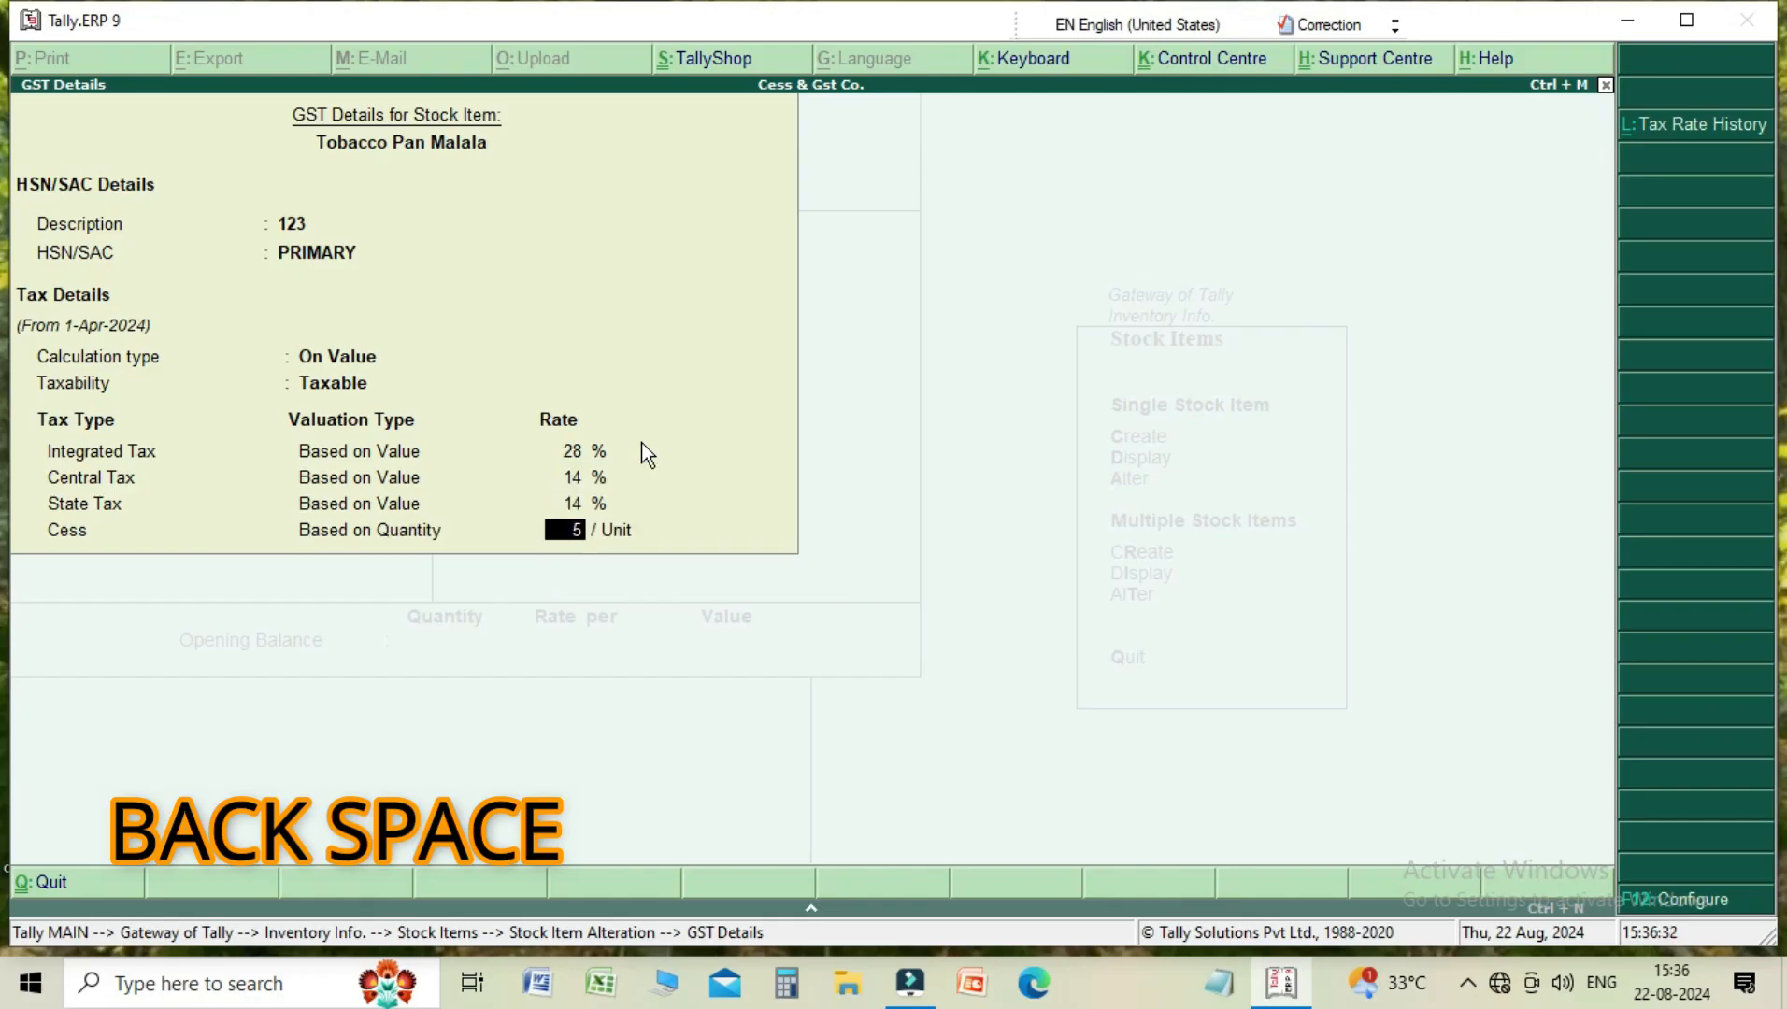
pyautogui.press('BackSpace')
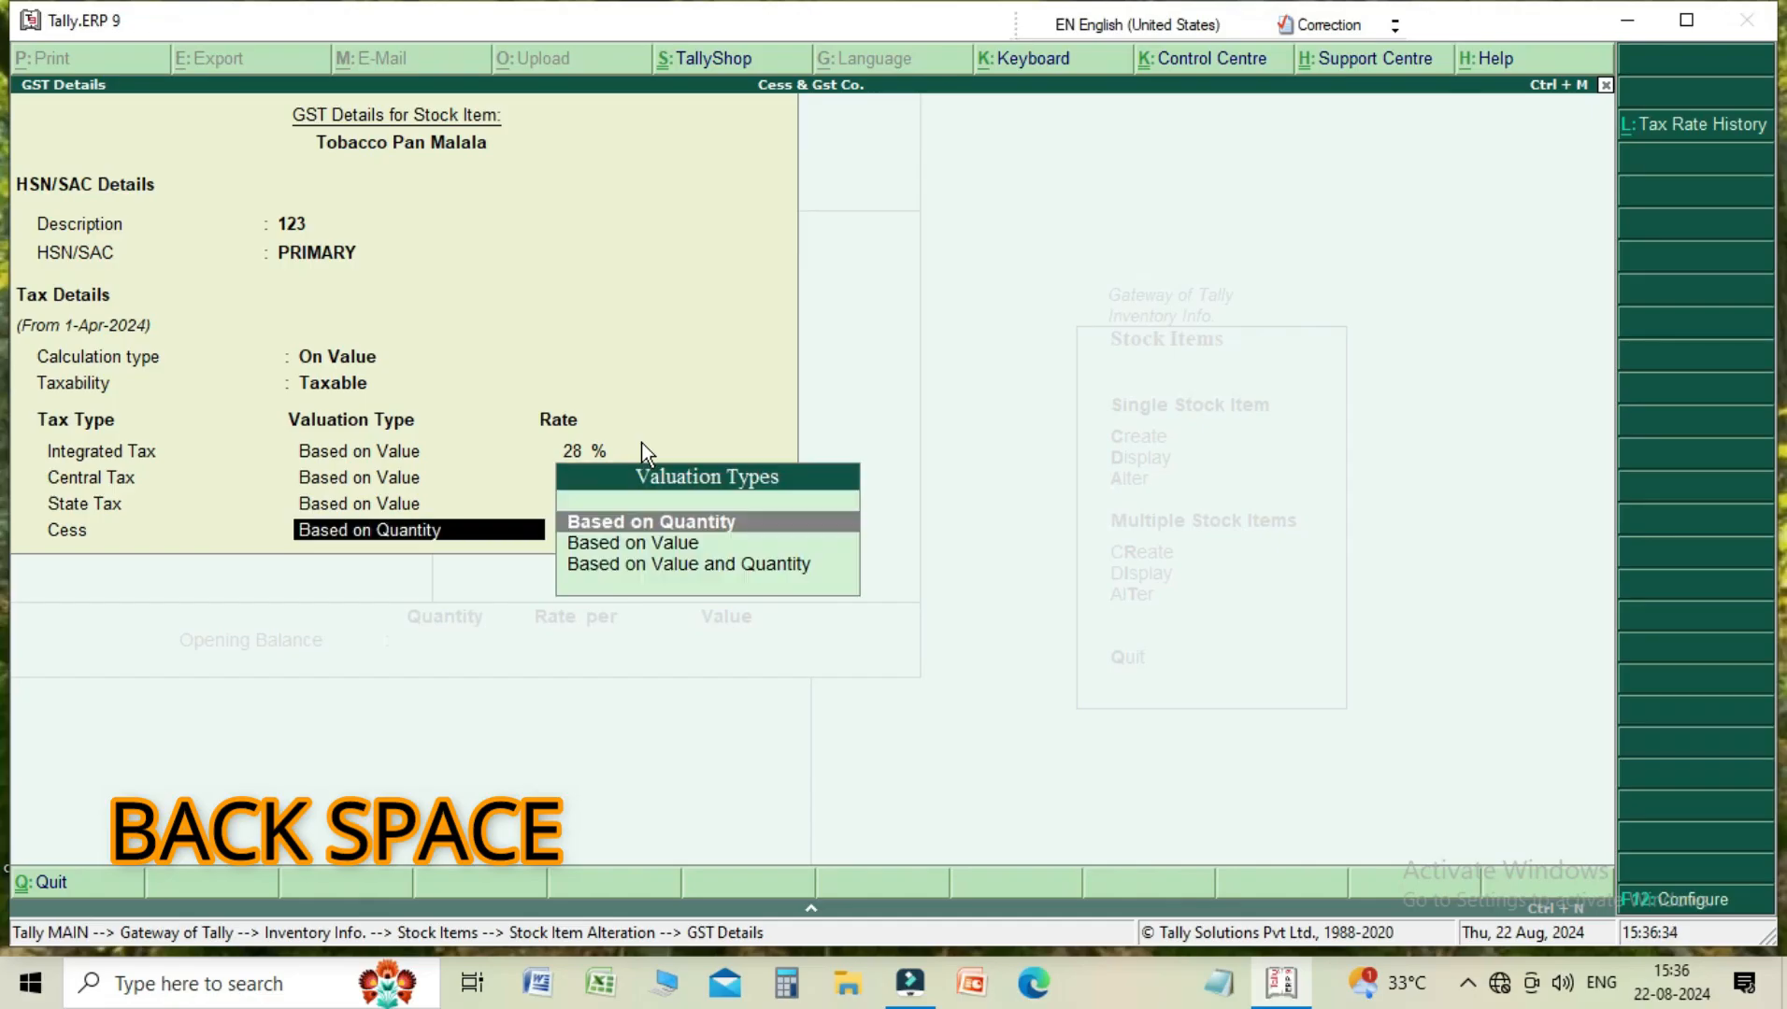
pyautogui.press('Down')
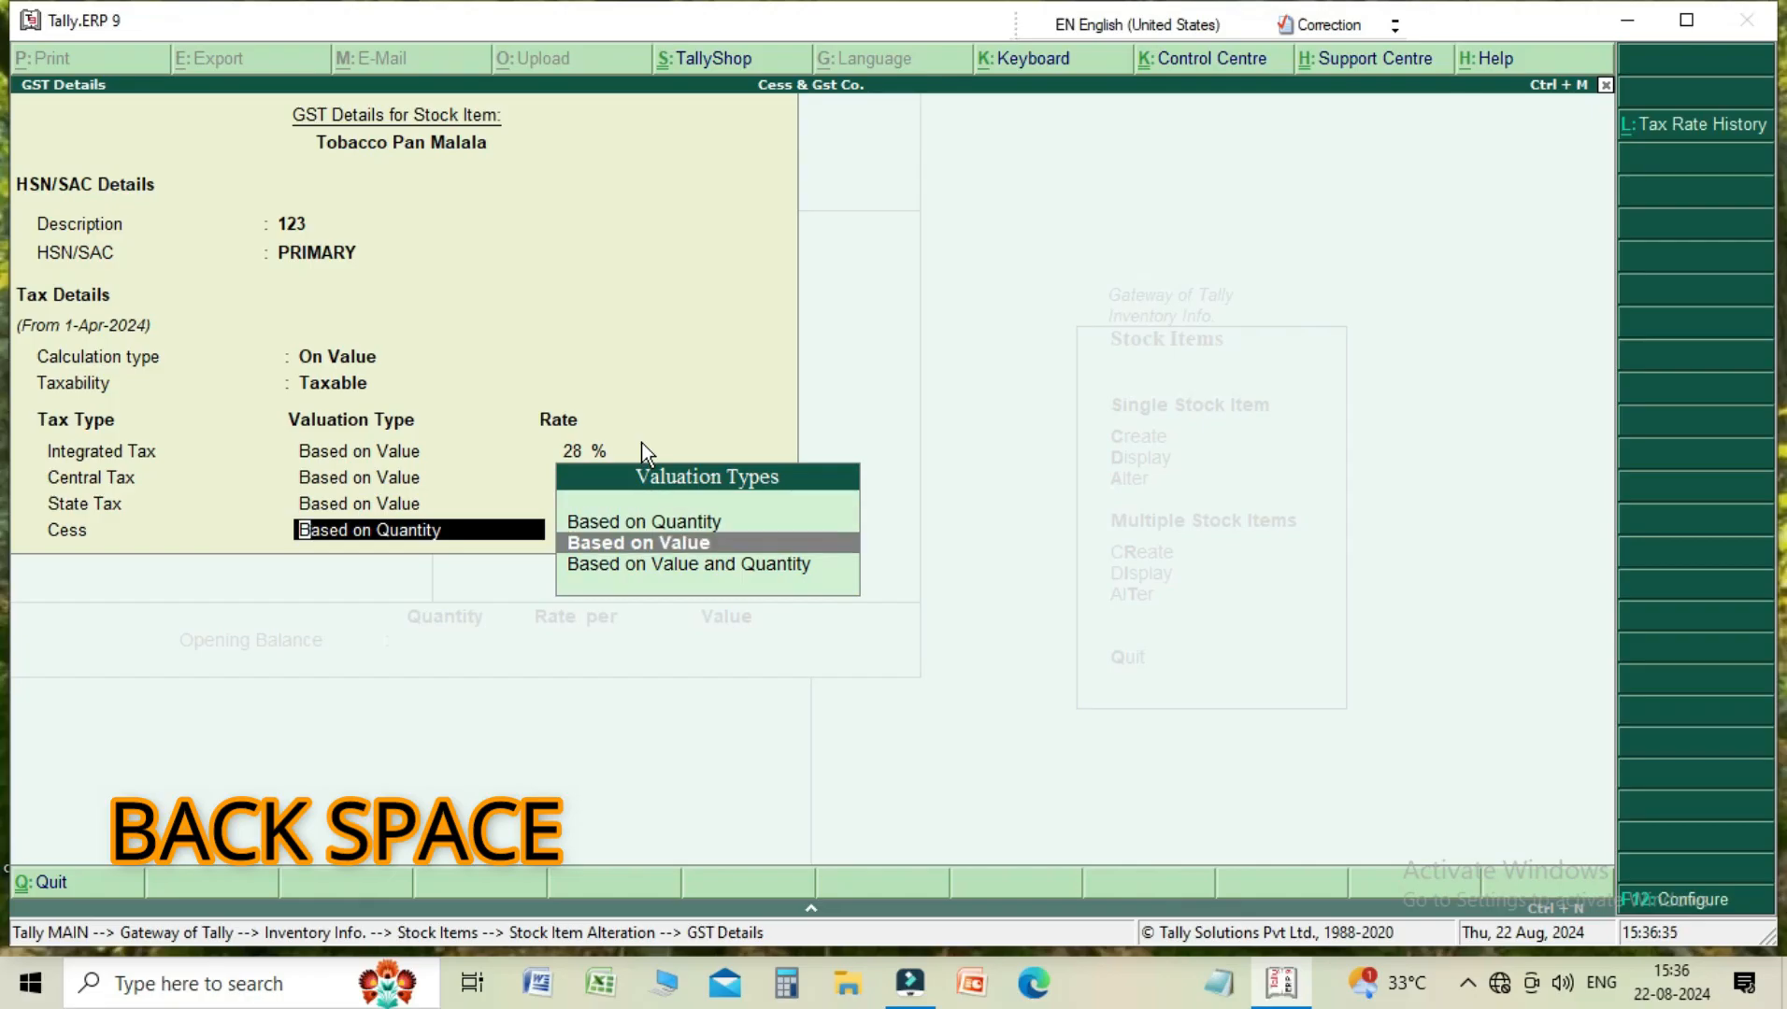
pyautogui.press('Return')
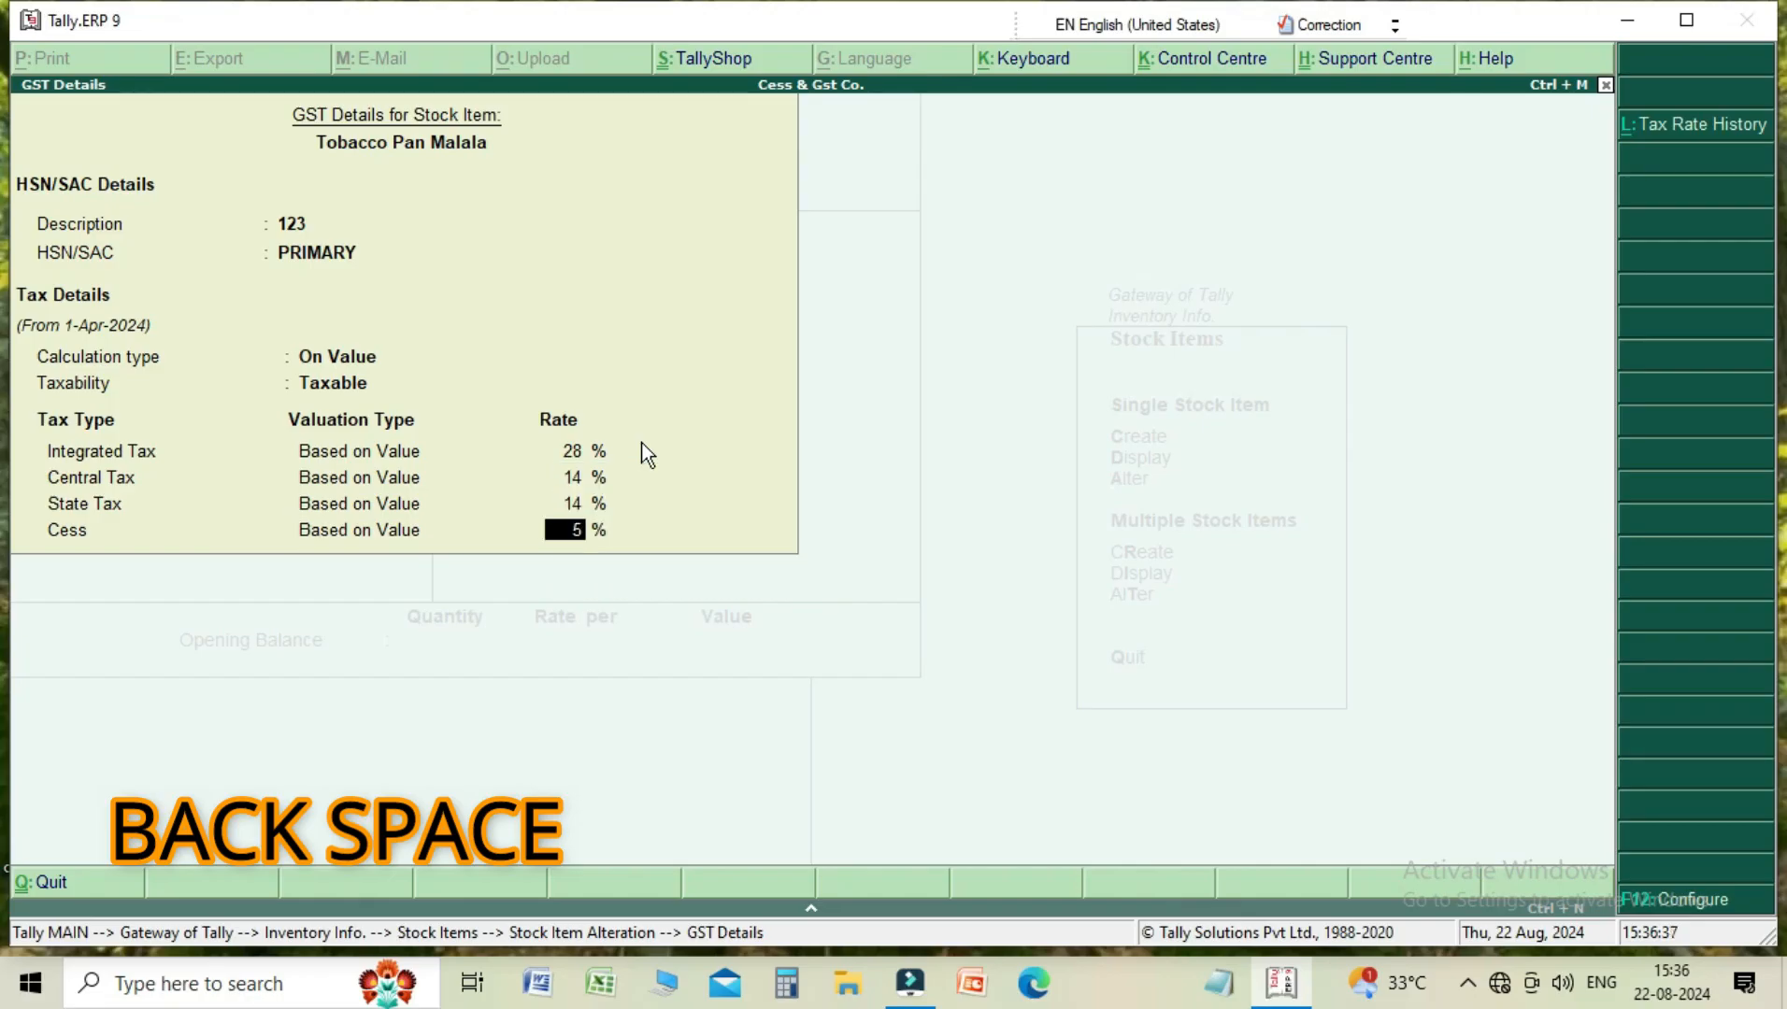
# - Set the Cess valuation type to Based on Value and Quantity, keeping the rates 5% and 41.70 per unit
pyautogui.press('BackSpace')
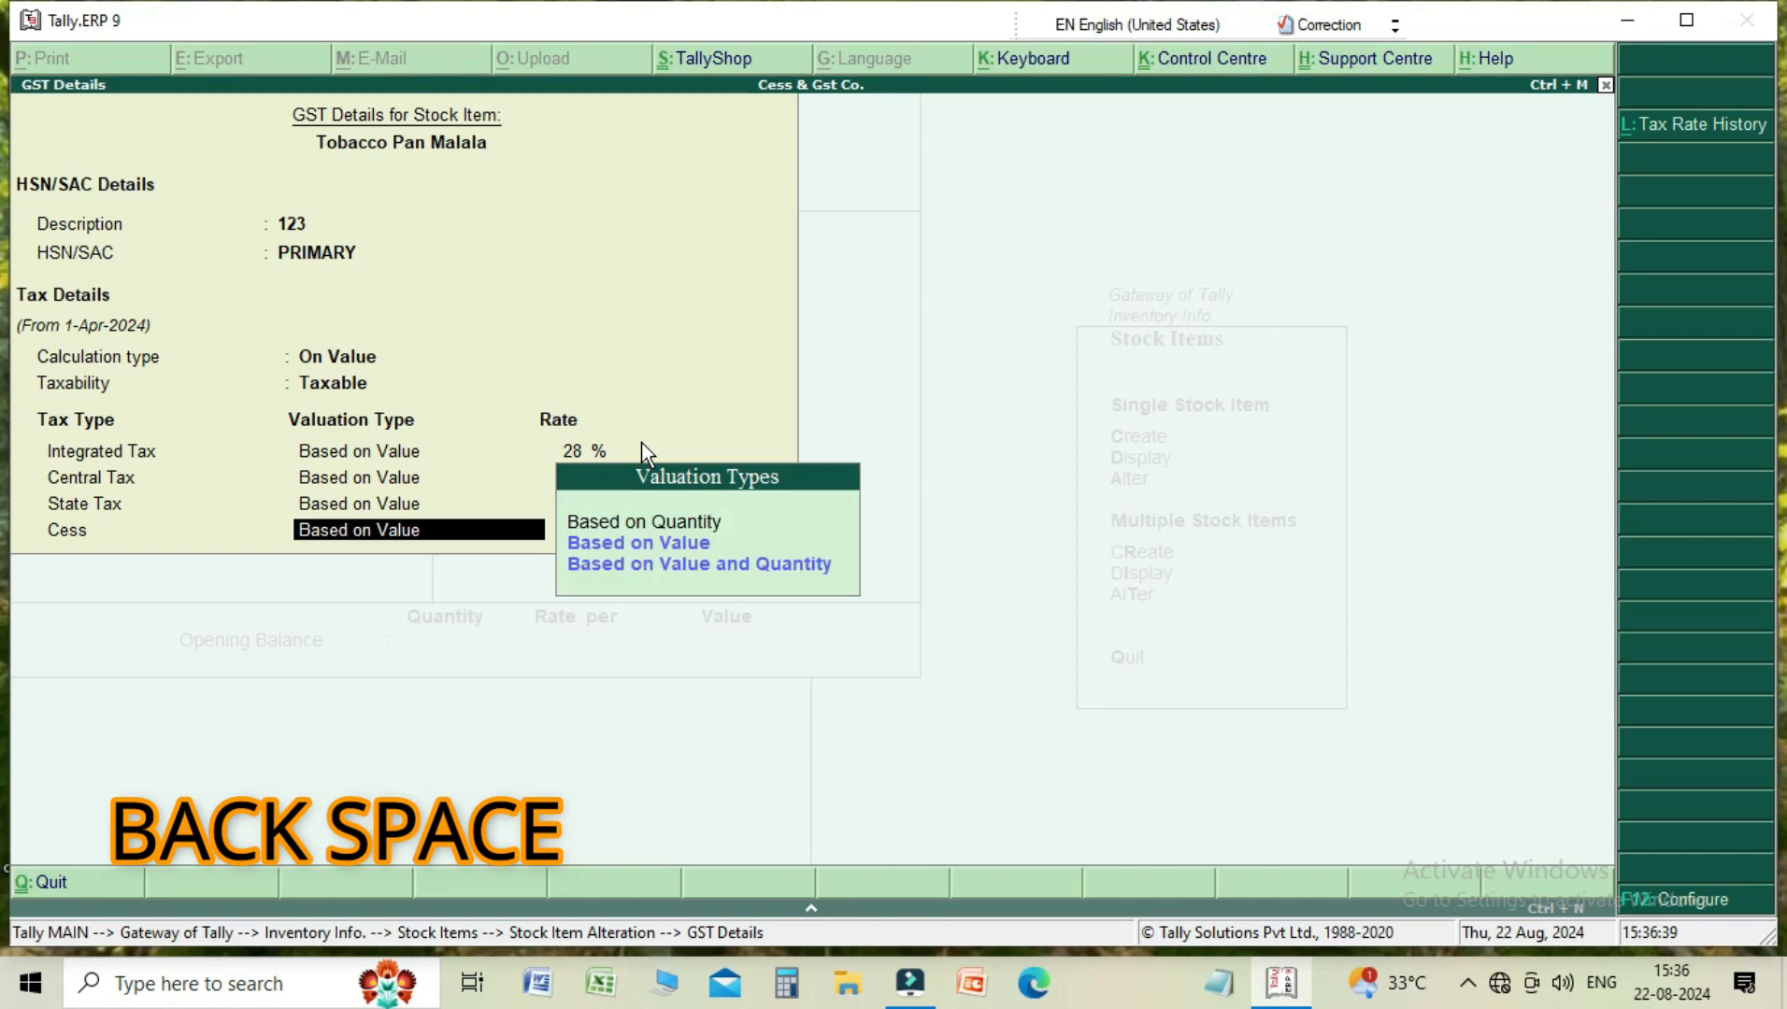
pyautogui.press('Down')
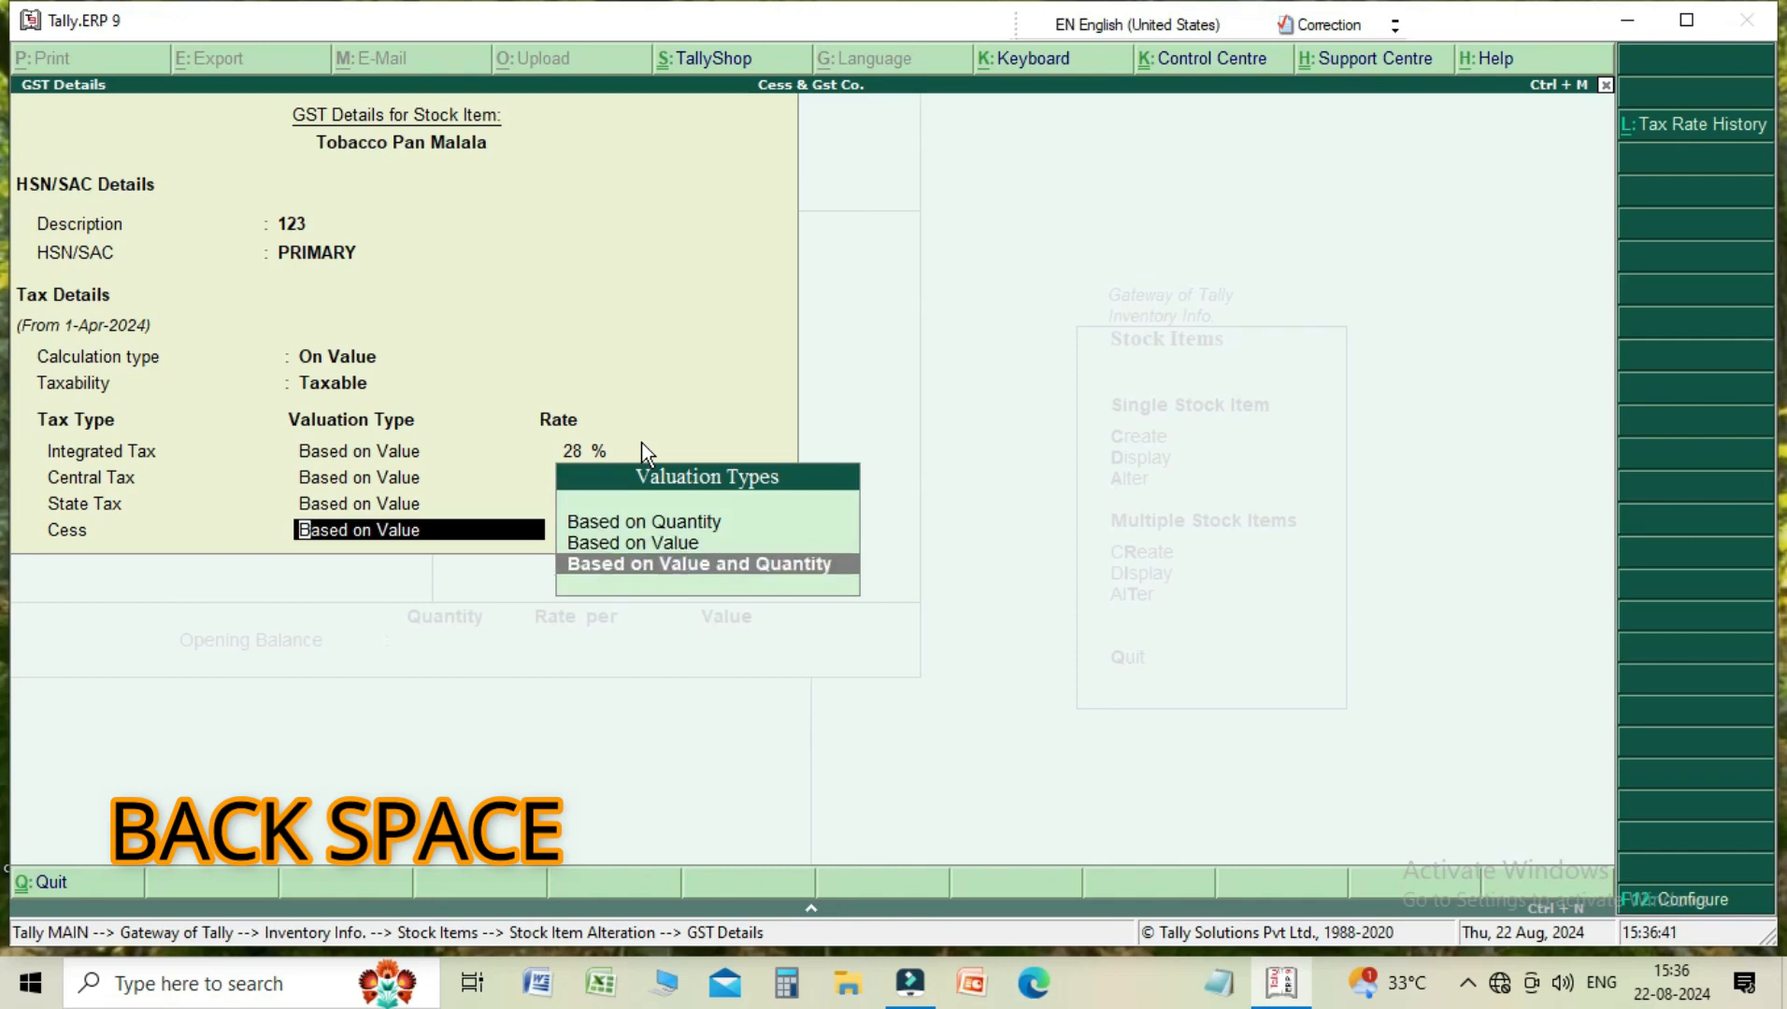
pyautogui.press('Return')
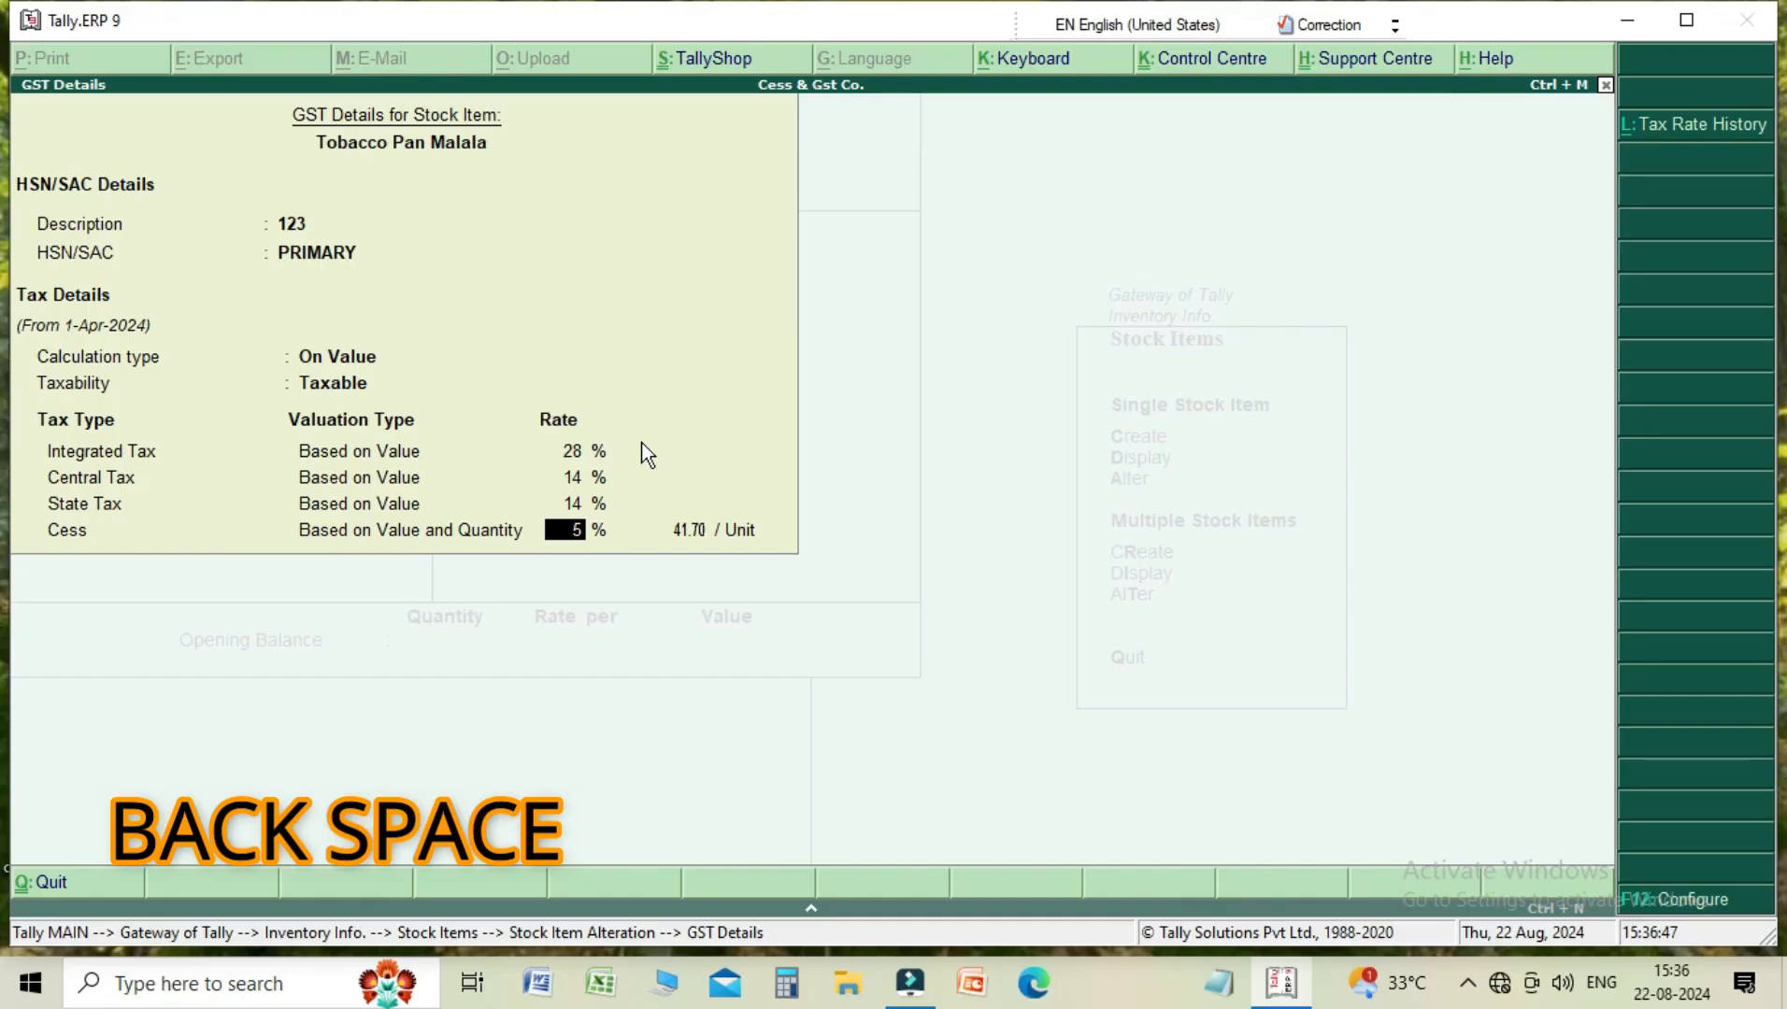
pyautogui.press('Return')
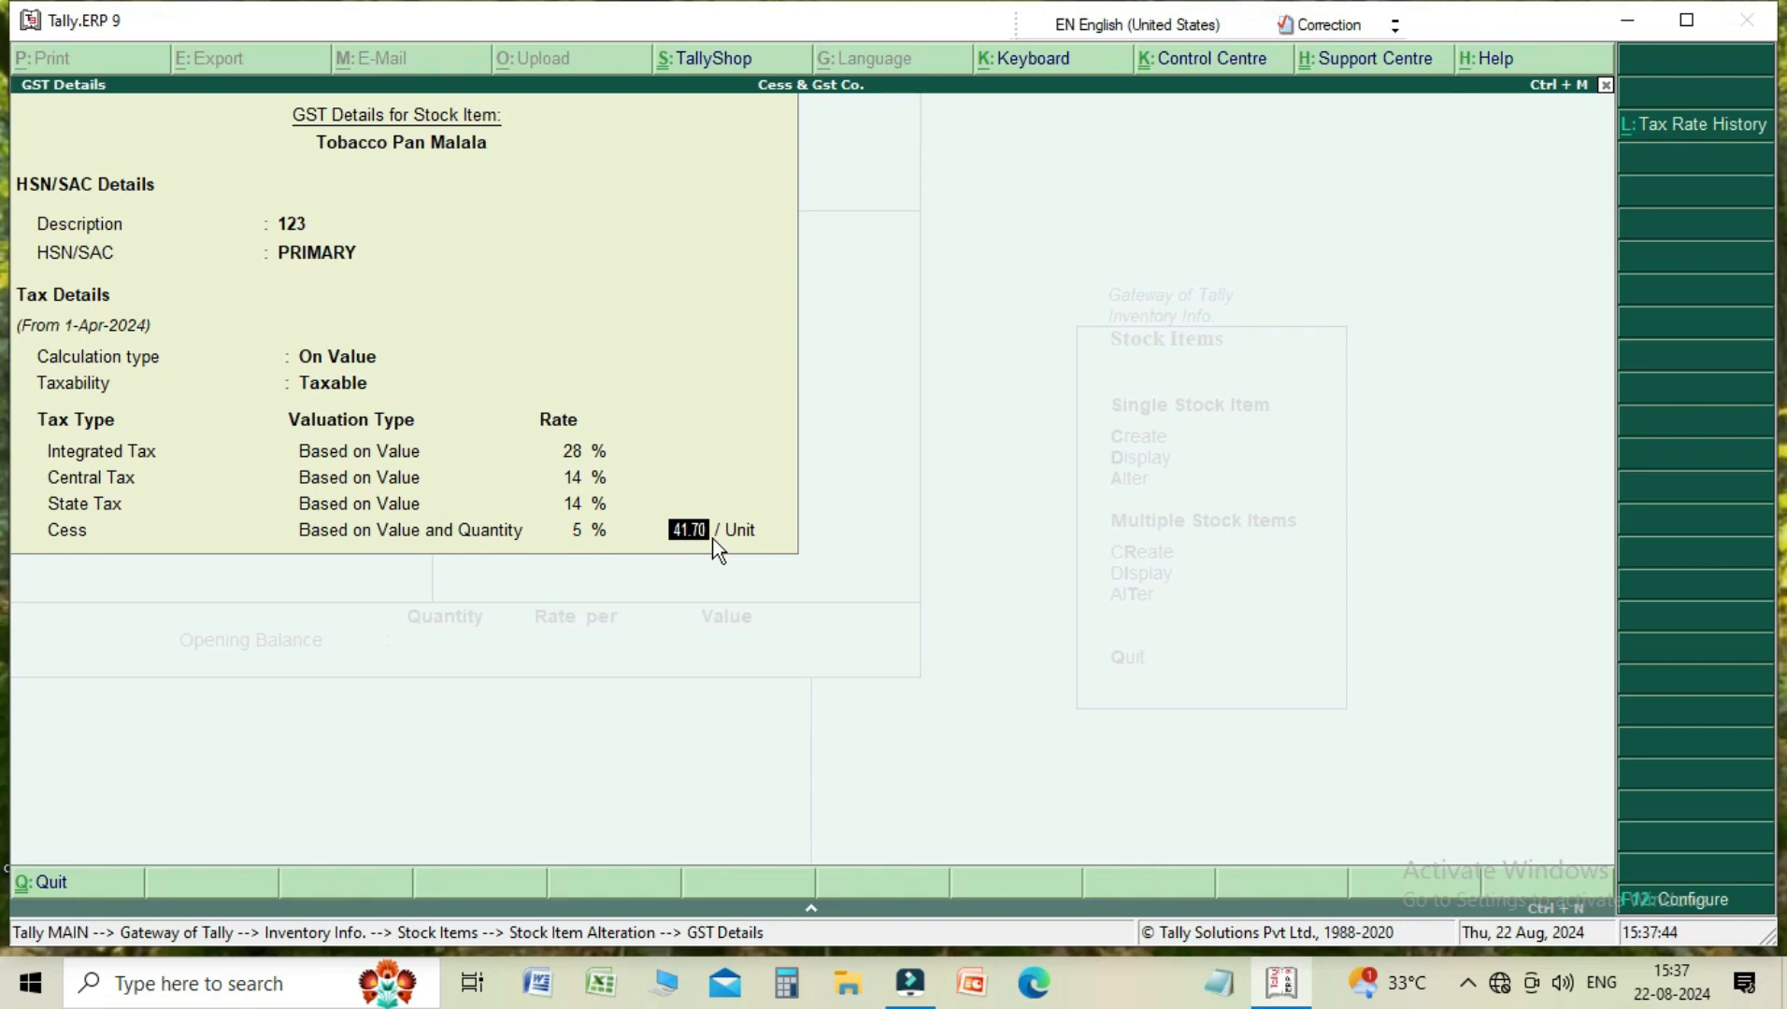
# - Accept the GST details as applicable from 1-Apr-2024 and save the stock item with Goods as its type of supply
pyautogui.press('Return')
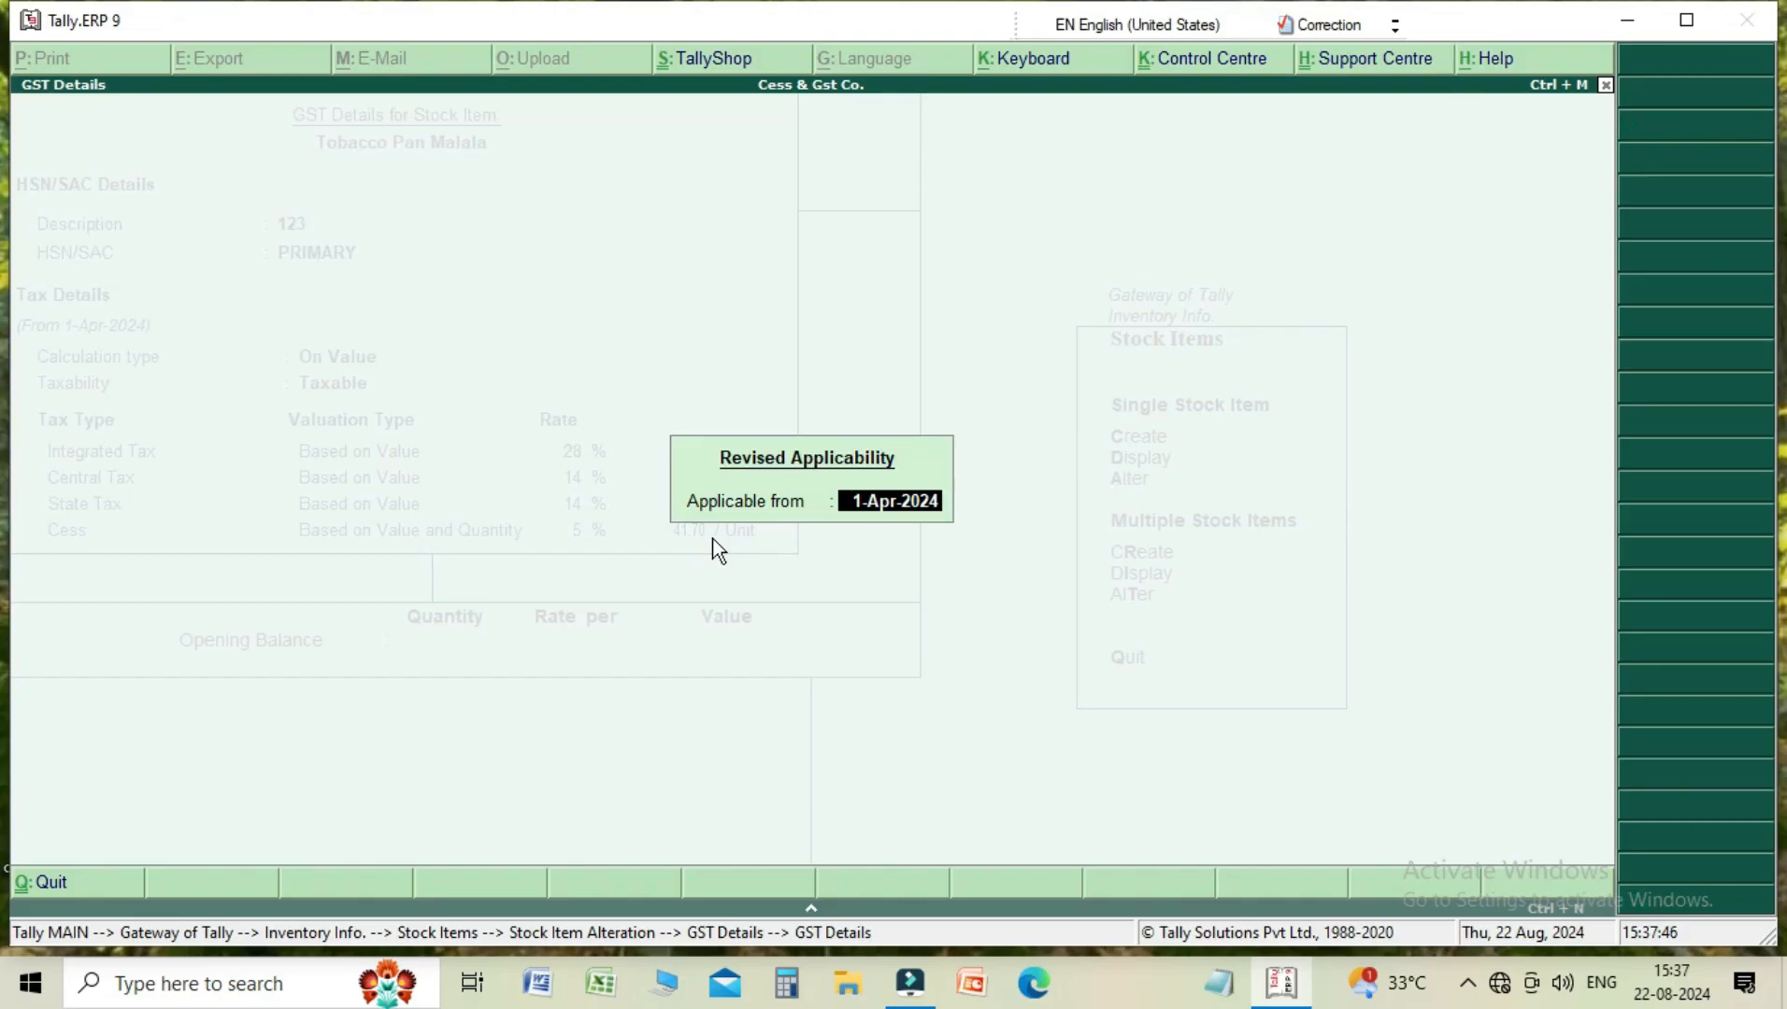
pyautogui.press('Return')
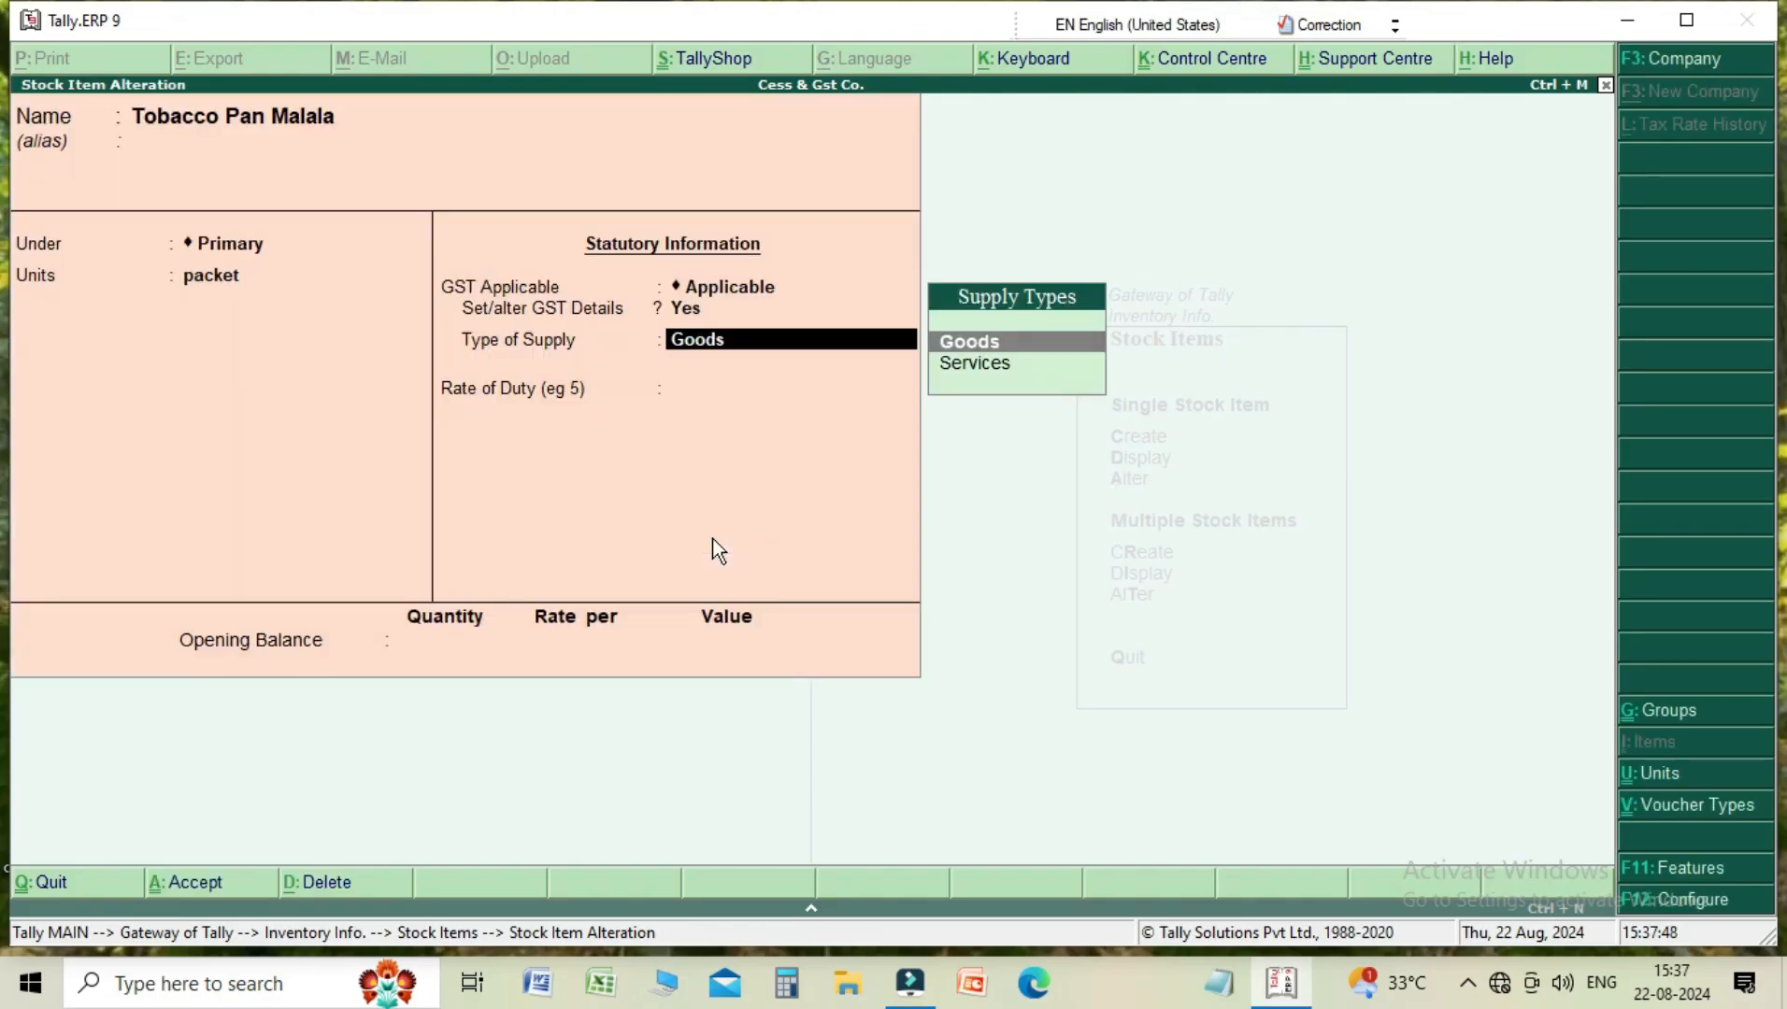
pyautogui.press('Return')
pyautogui.press('Return')
pyautogui.press('Return')
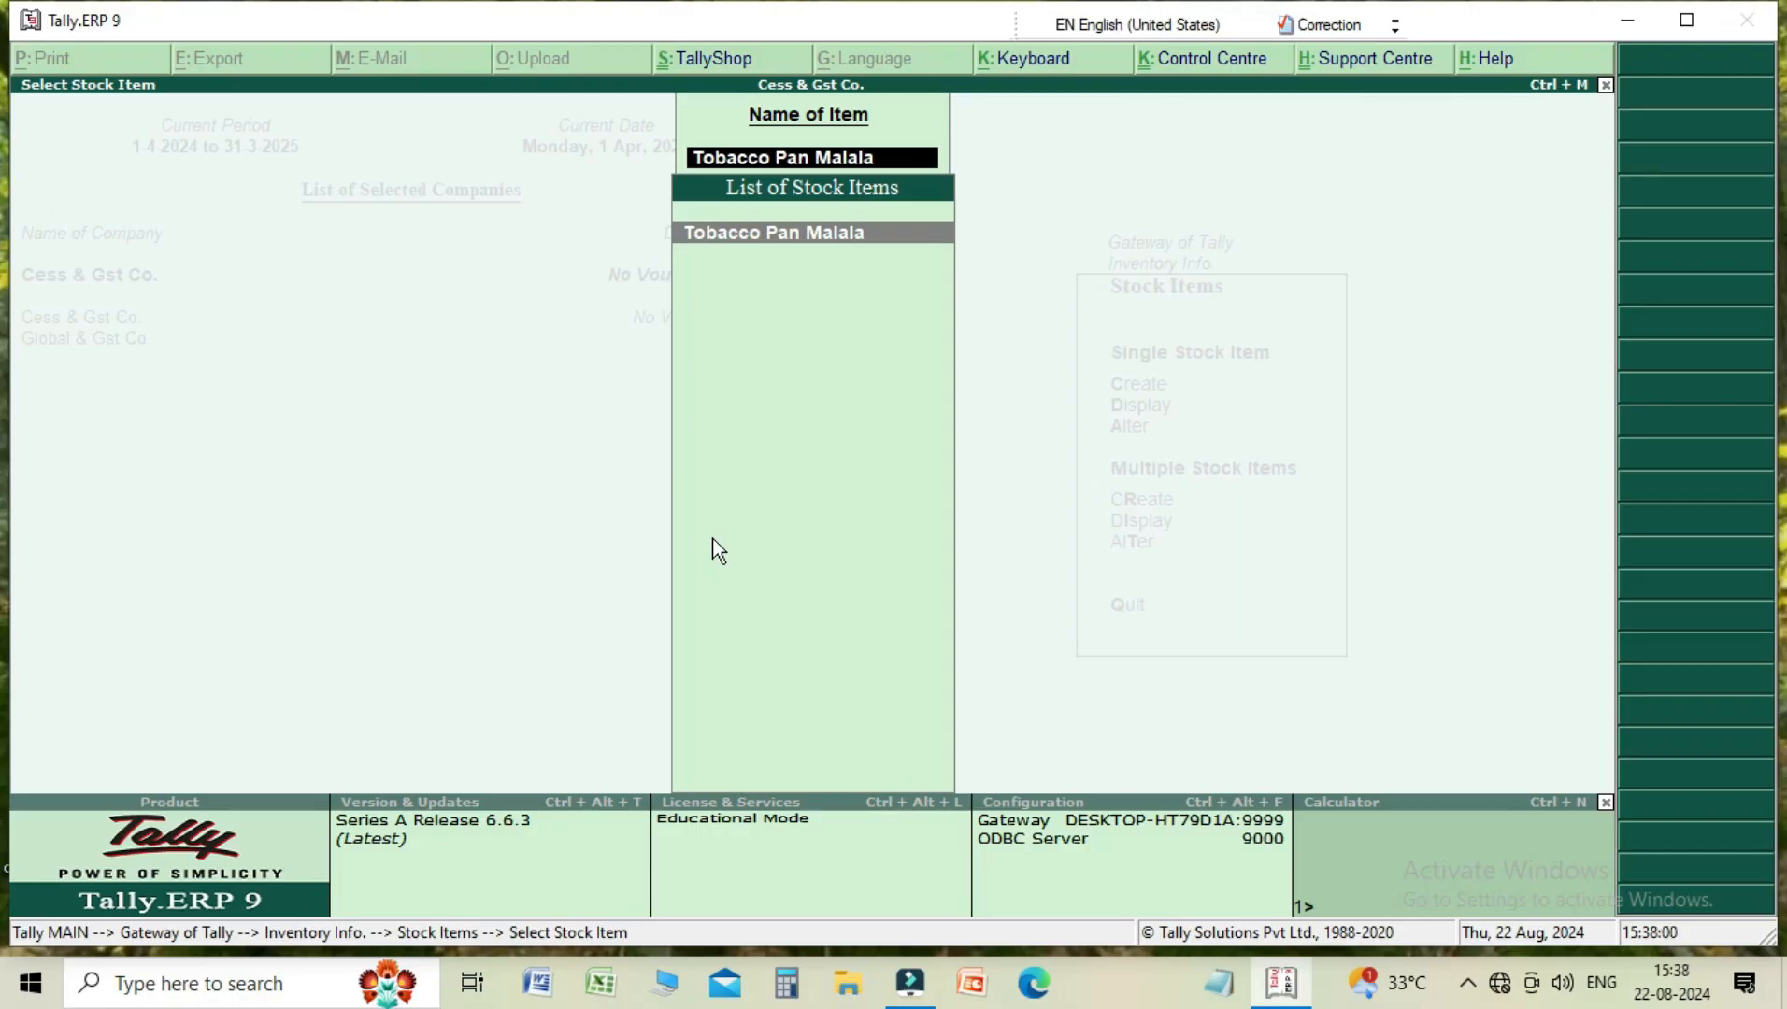
# - Leave the stock items and open the list of single ledgers for alteration under Accounts Info
pyautogui.press('Escape')
pyautogui.press('Escape')
pyautogui.press('Escape')
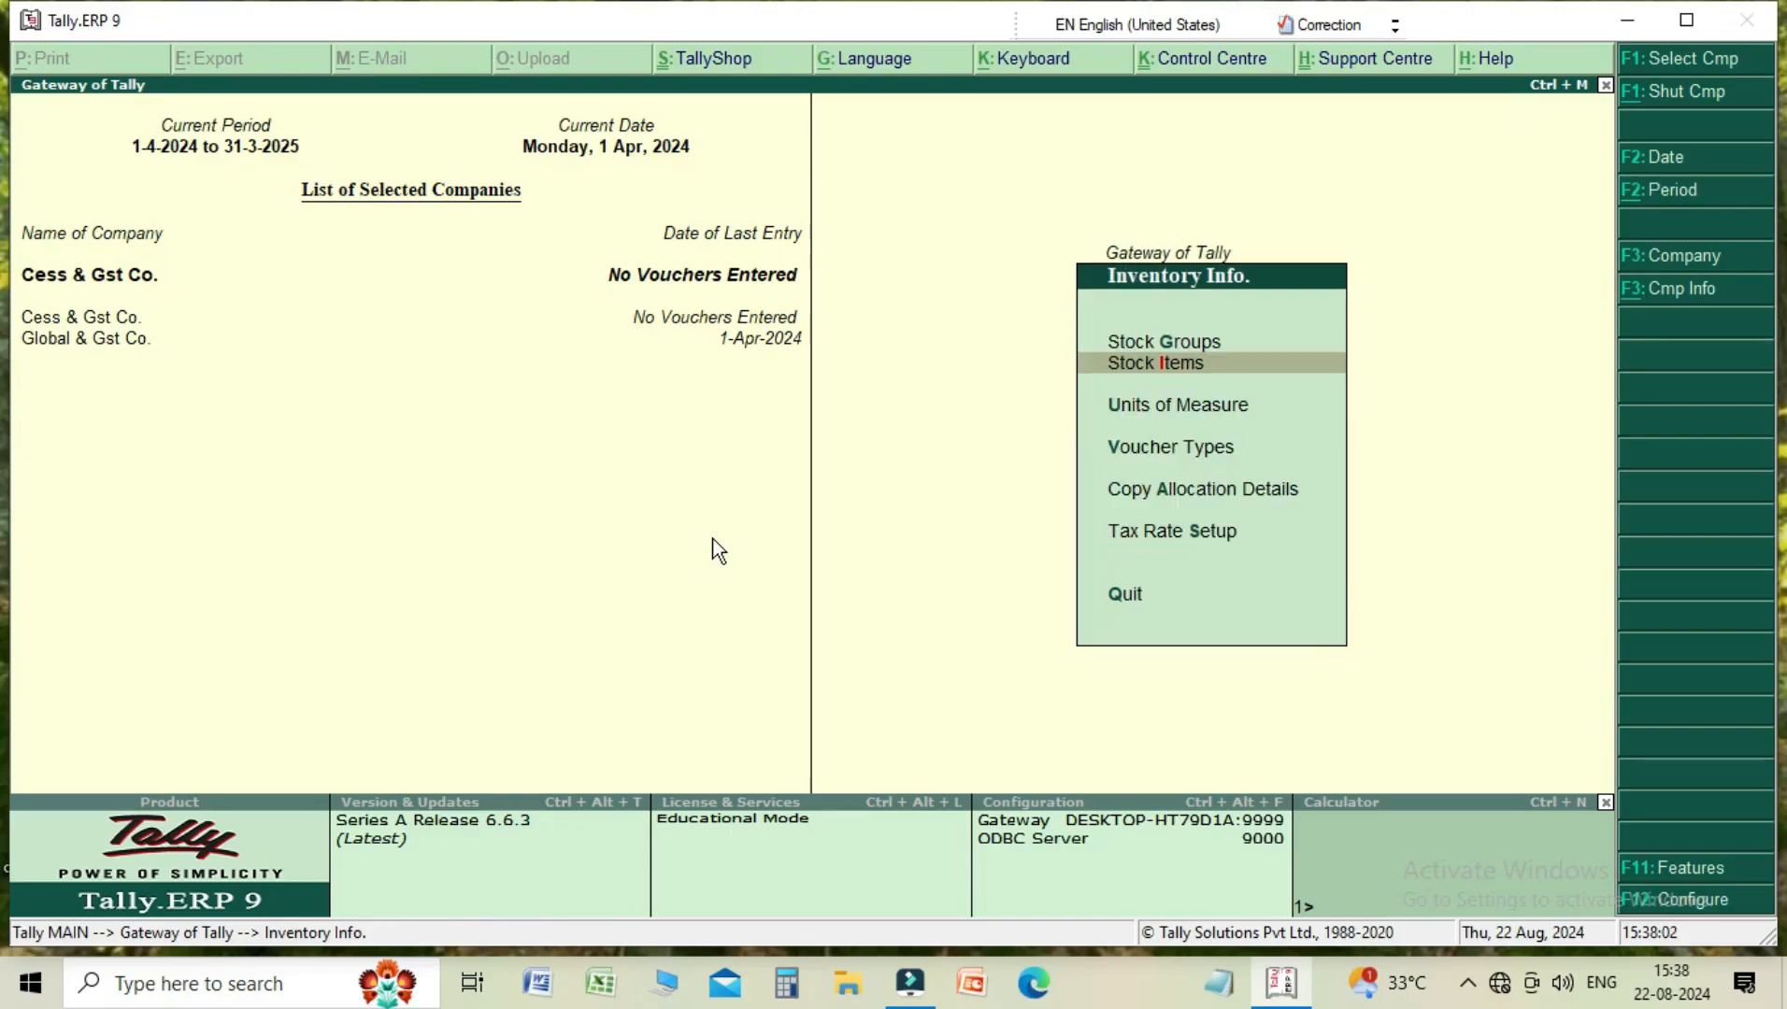
pyautogui.press('Escape')
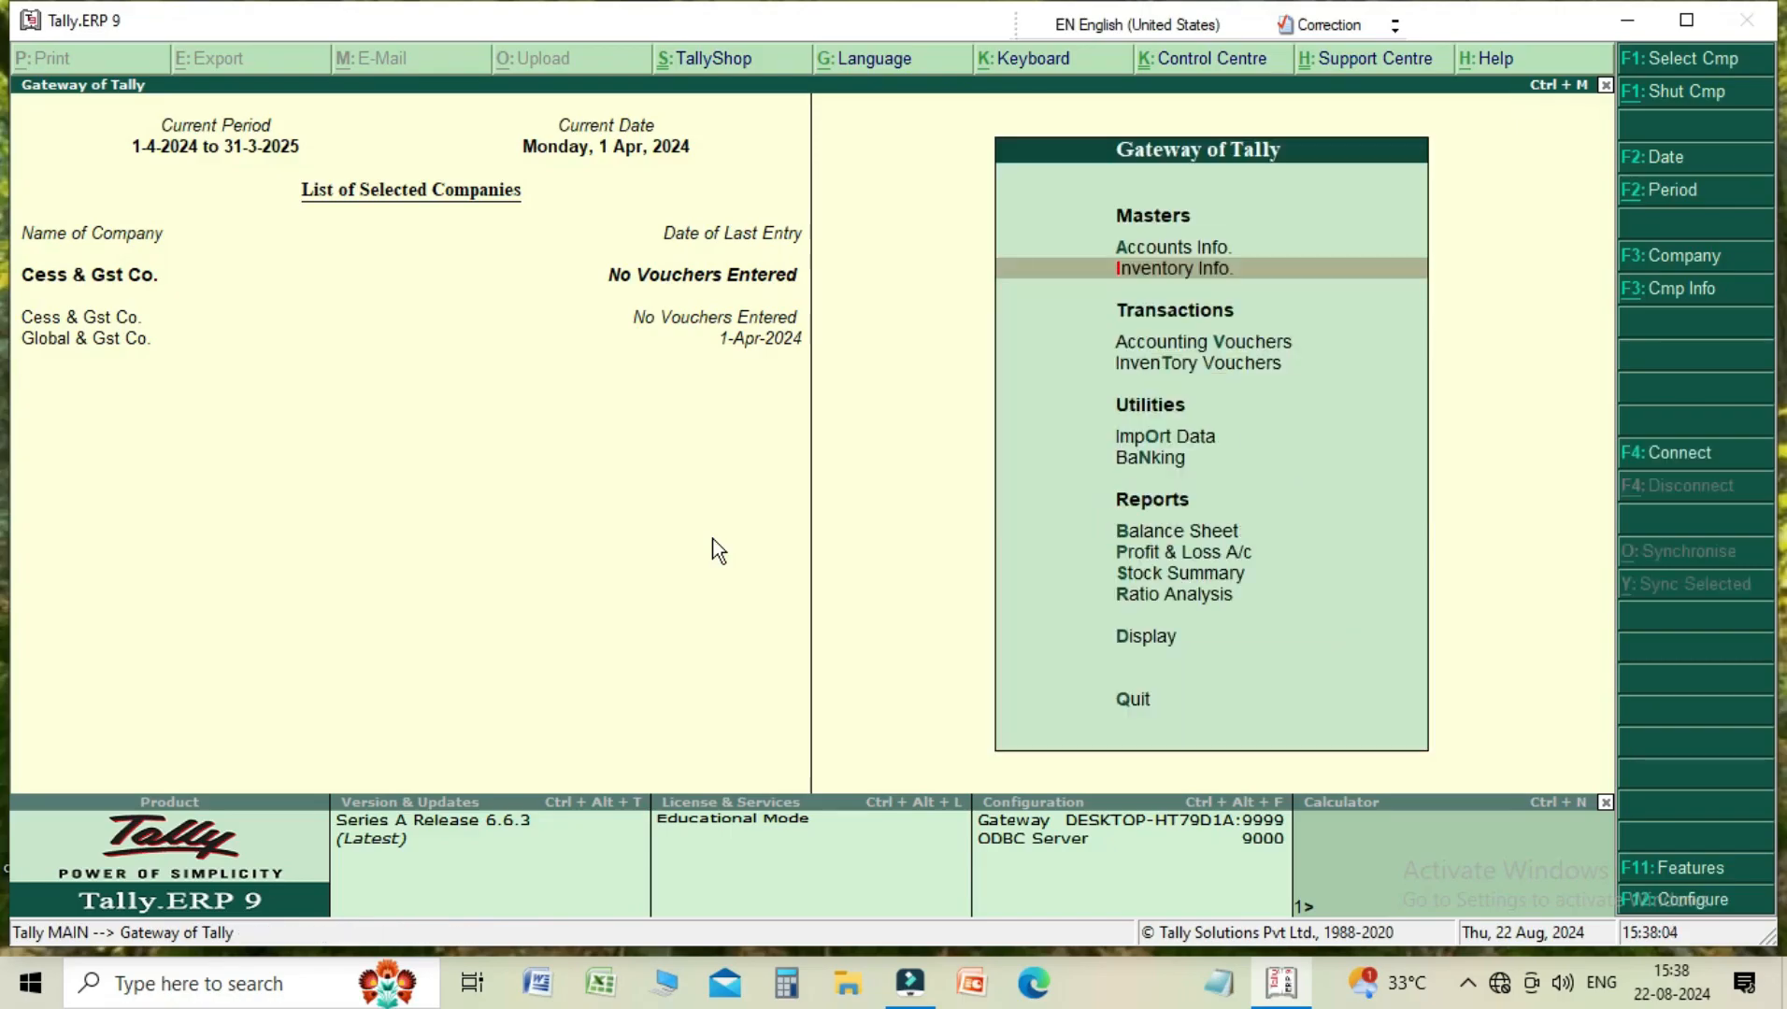
pyautogui.press('Up')
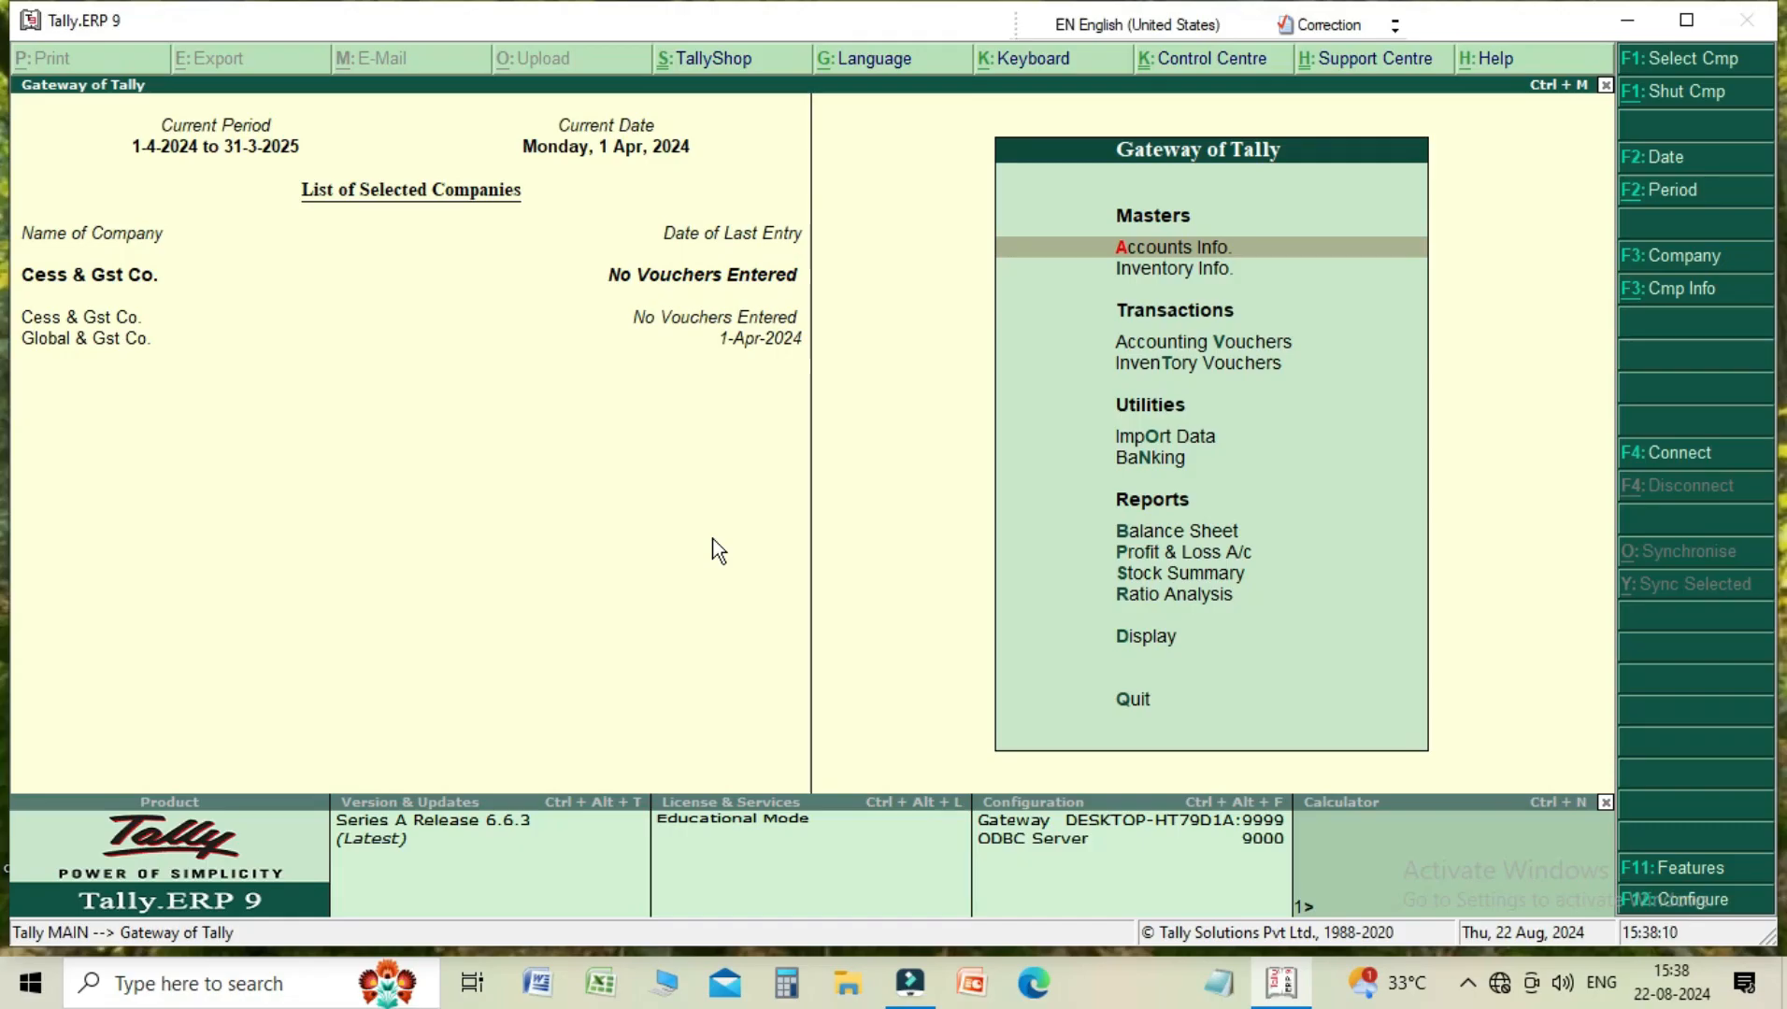
pyautogui.press('Return')
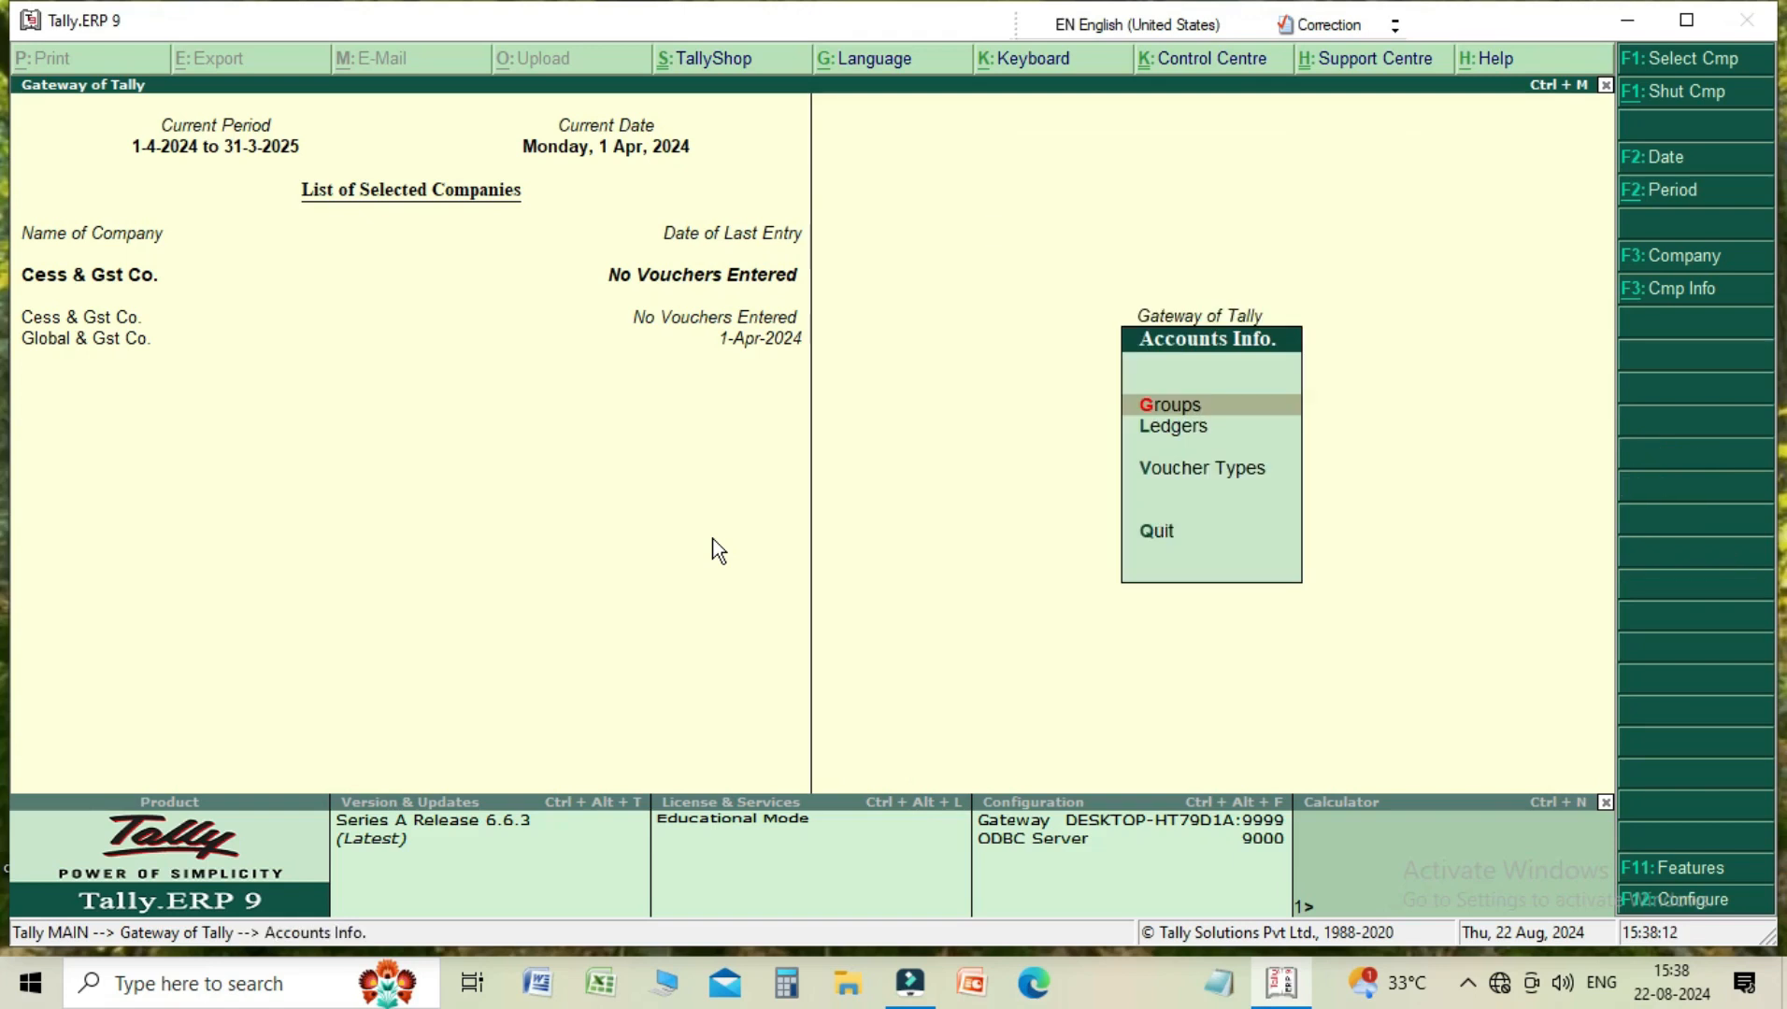
pyautogui.press('Down')
pyautogui.press('Return')
pyautogui.press('Down')
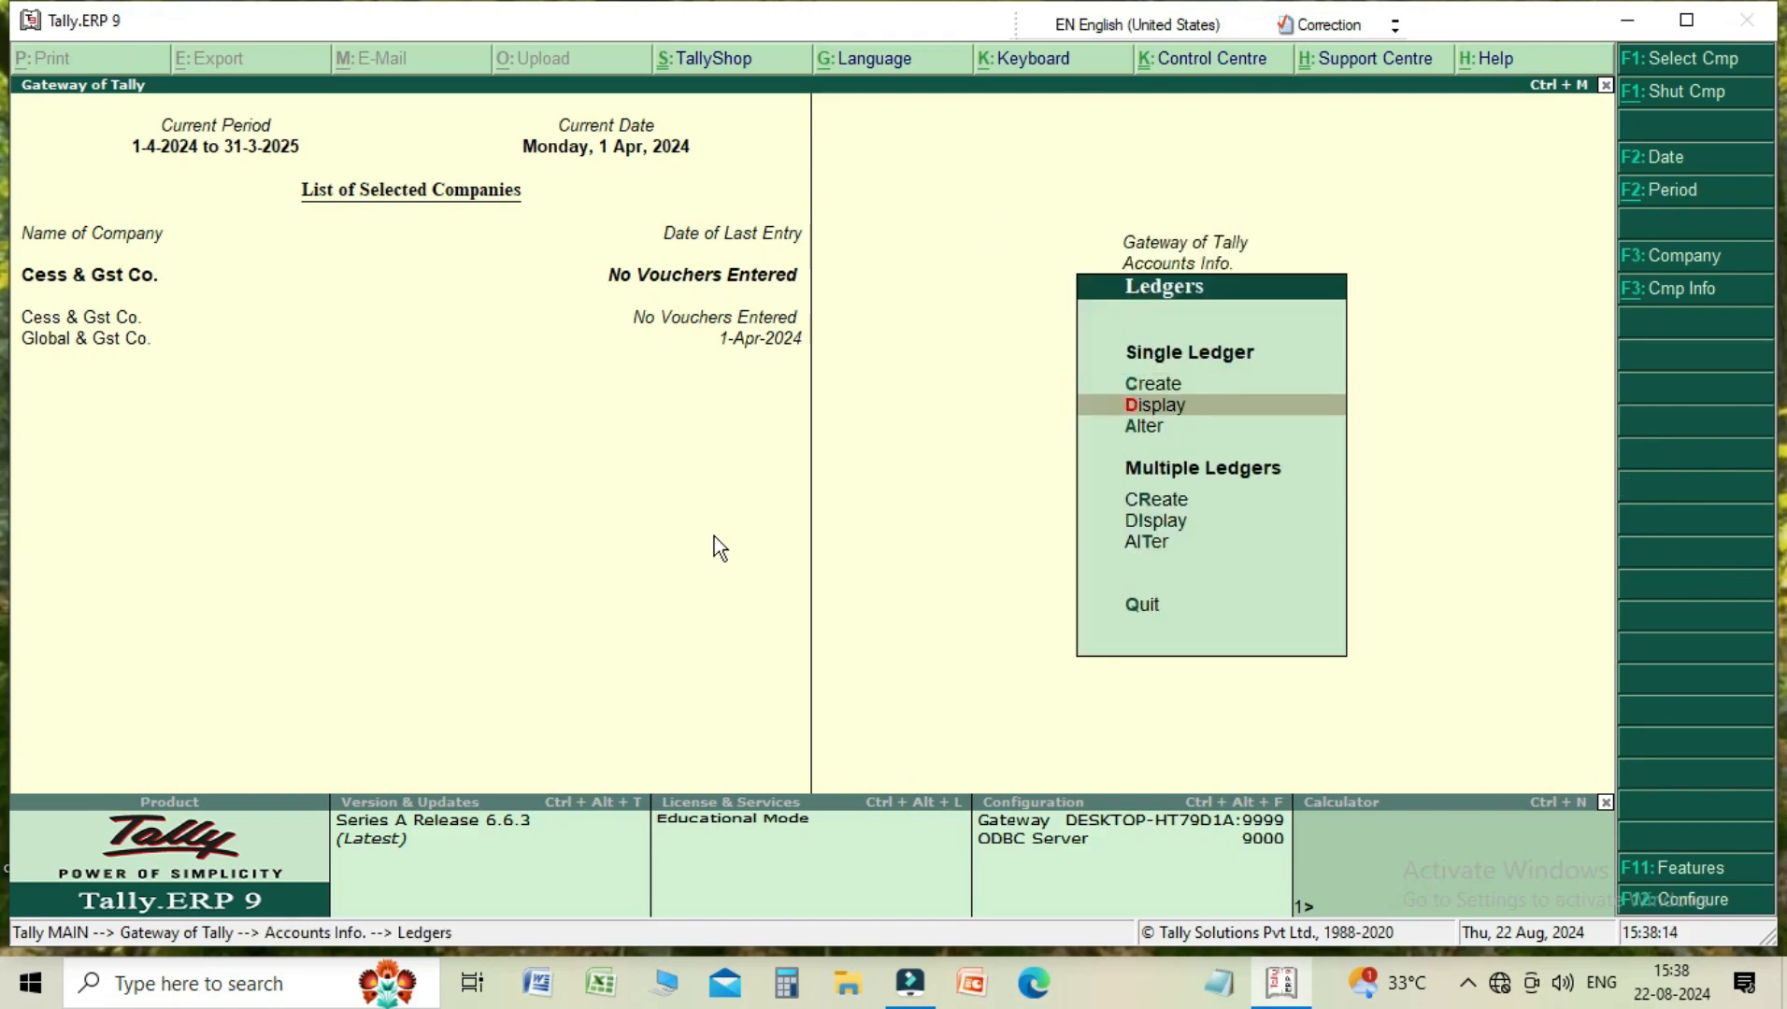
pyautogui.press('Down')
pyautogui.press('Return')
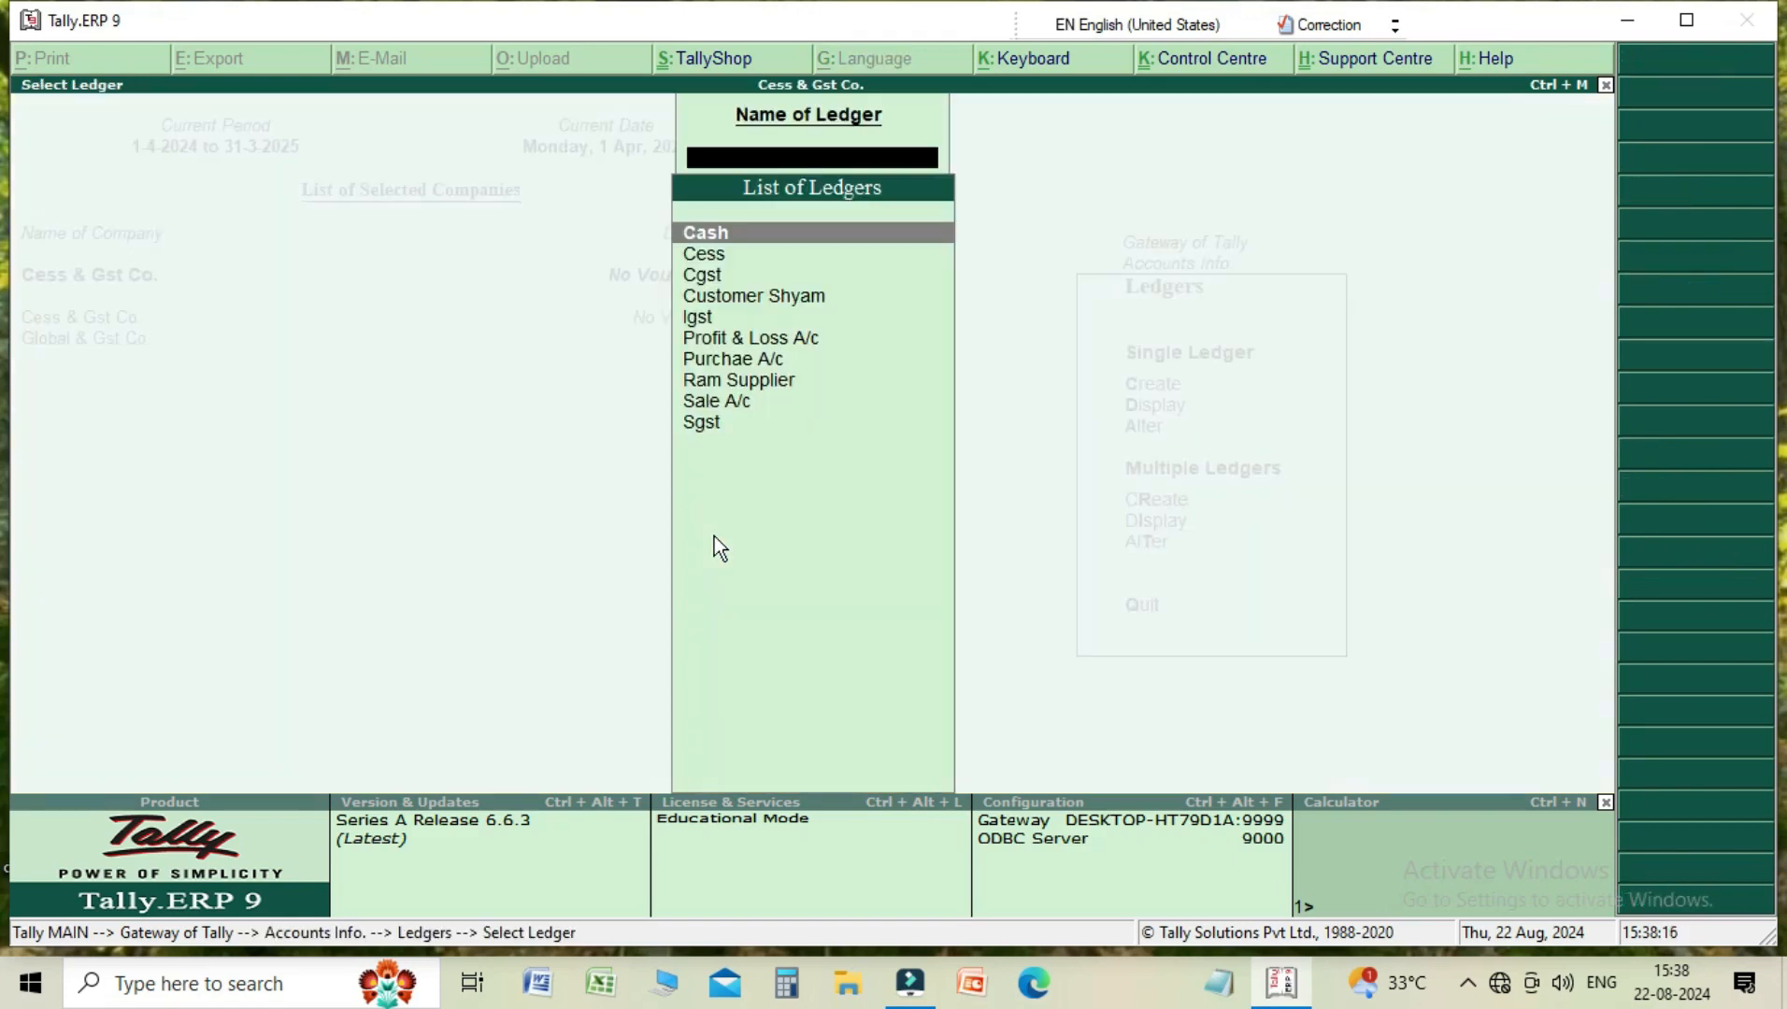
# - Open the supplier's ledger for alteration
pyautogui.press('Down')
pyautogui.press('Down')
pyautogui.press('Down')
pyautogui.press('Down')
pyautogui.press('Down')
pyautogui.press('Down')
pyautogui.press('Down')
pyautogui.press('Down')
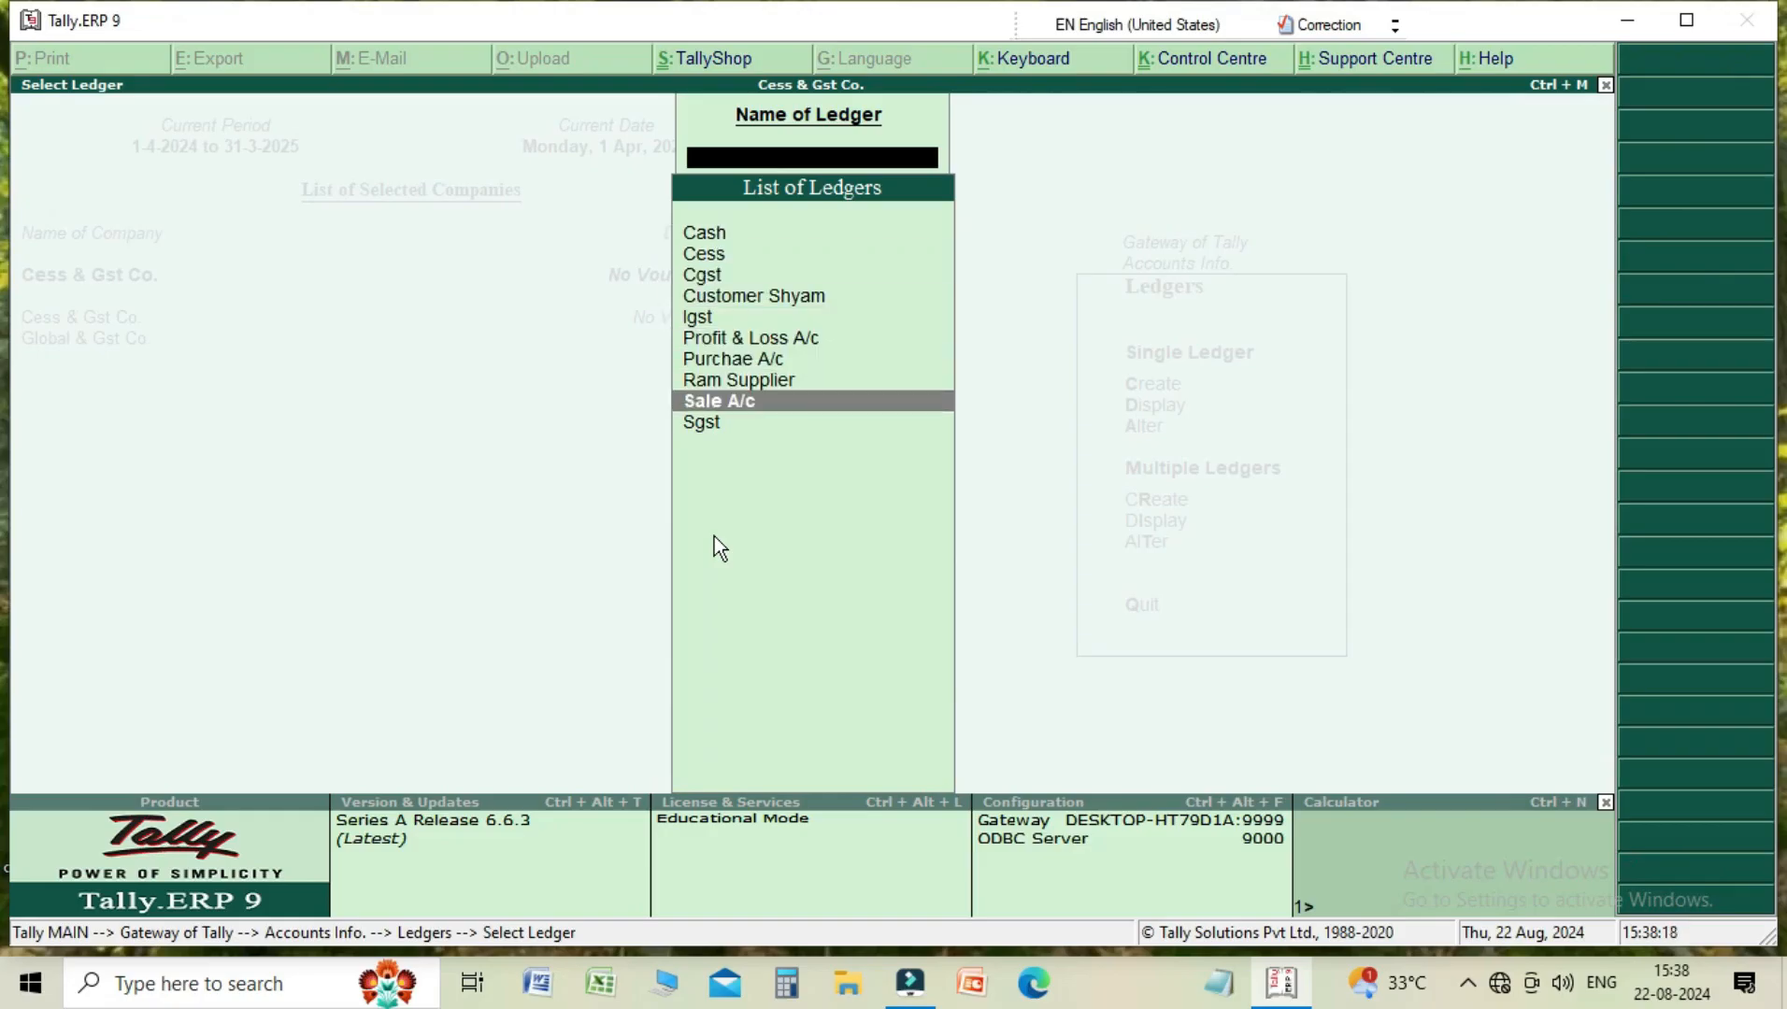
pyautogui.press('Up')
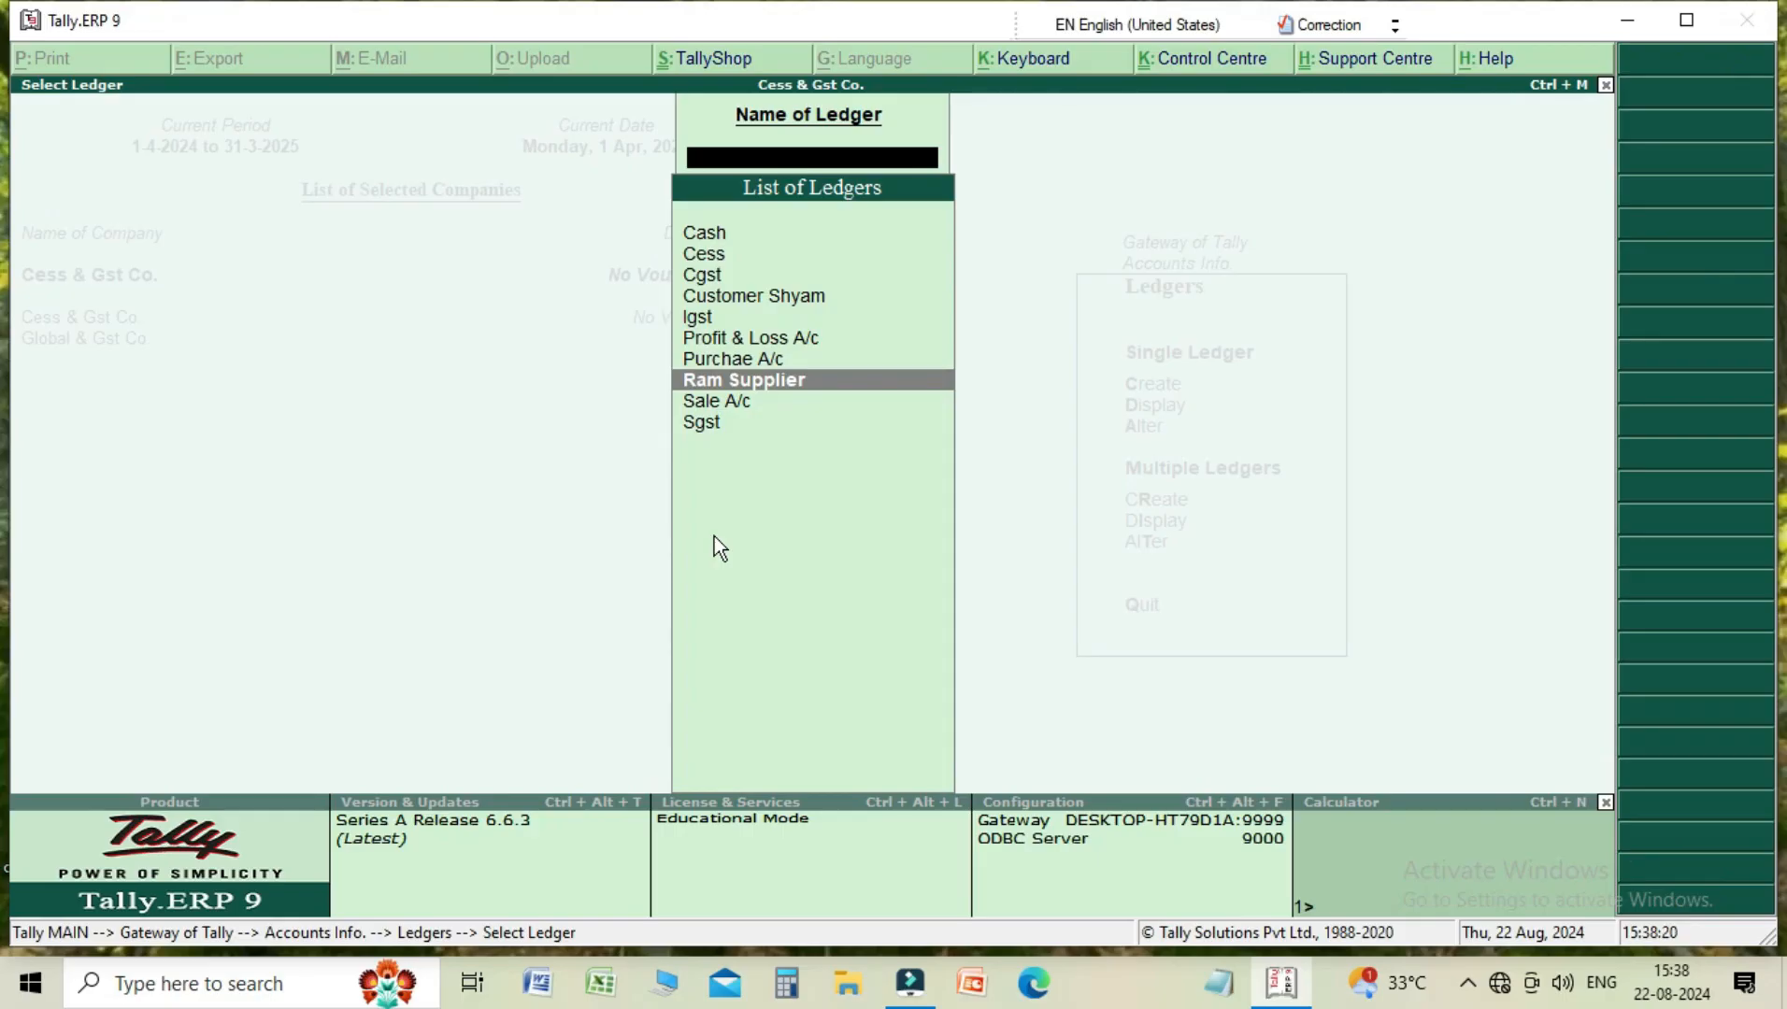
pyautogui.press('Return')
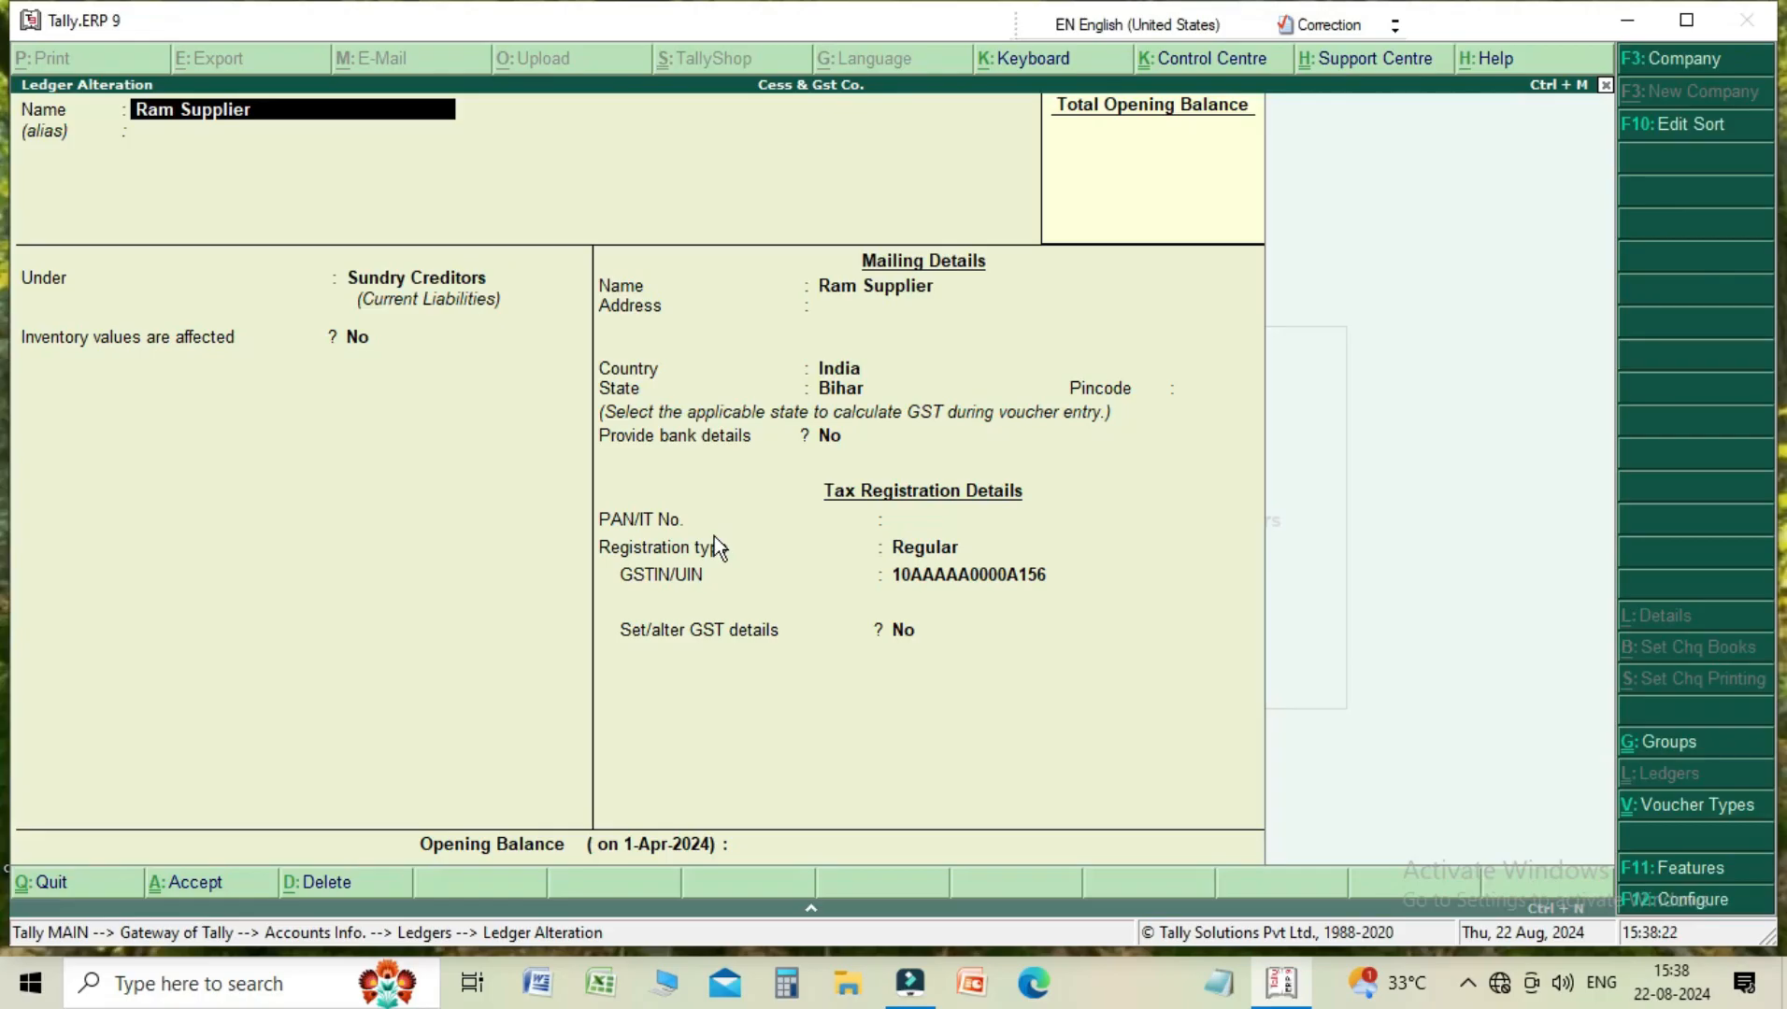
# - Keep the supplier ledger under Sundry Creditors with inventory values affected at No, country India and state Bihar
pyautogui.press('Return')
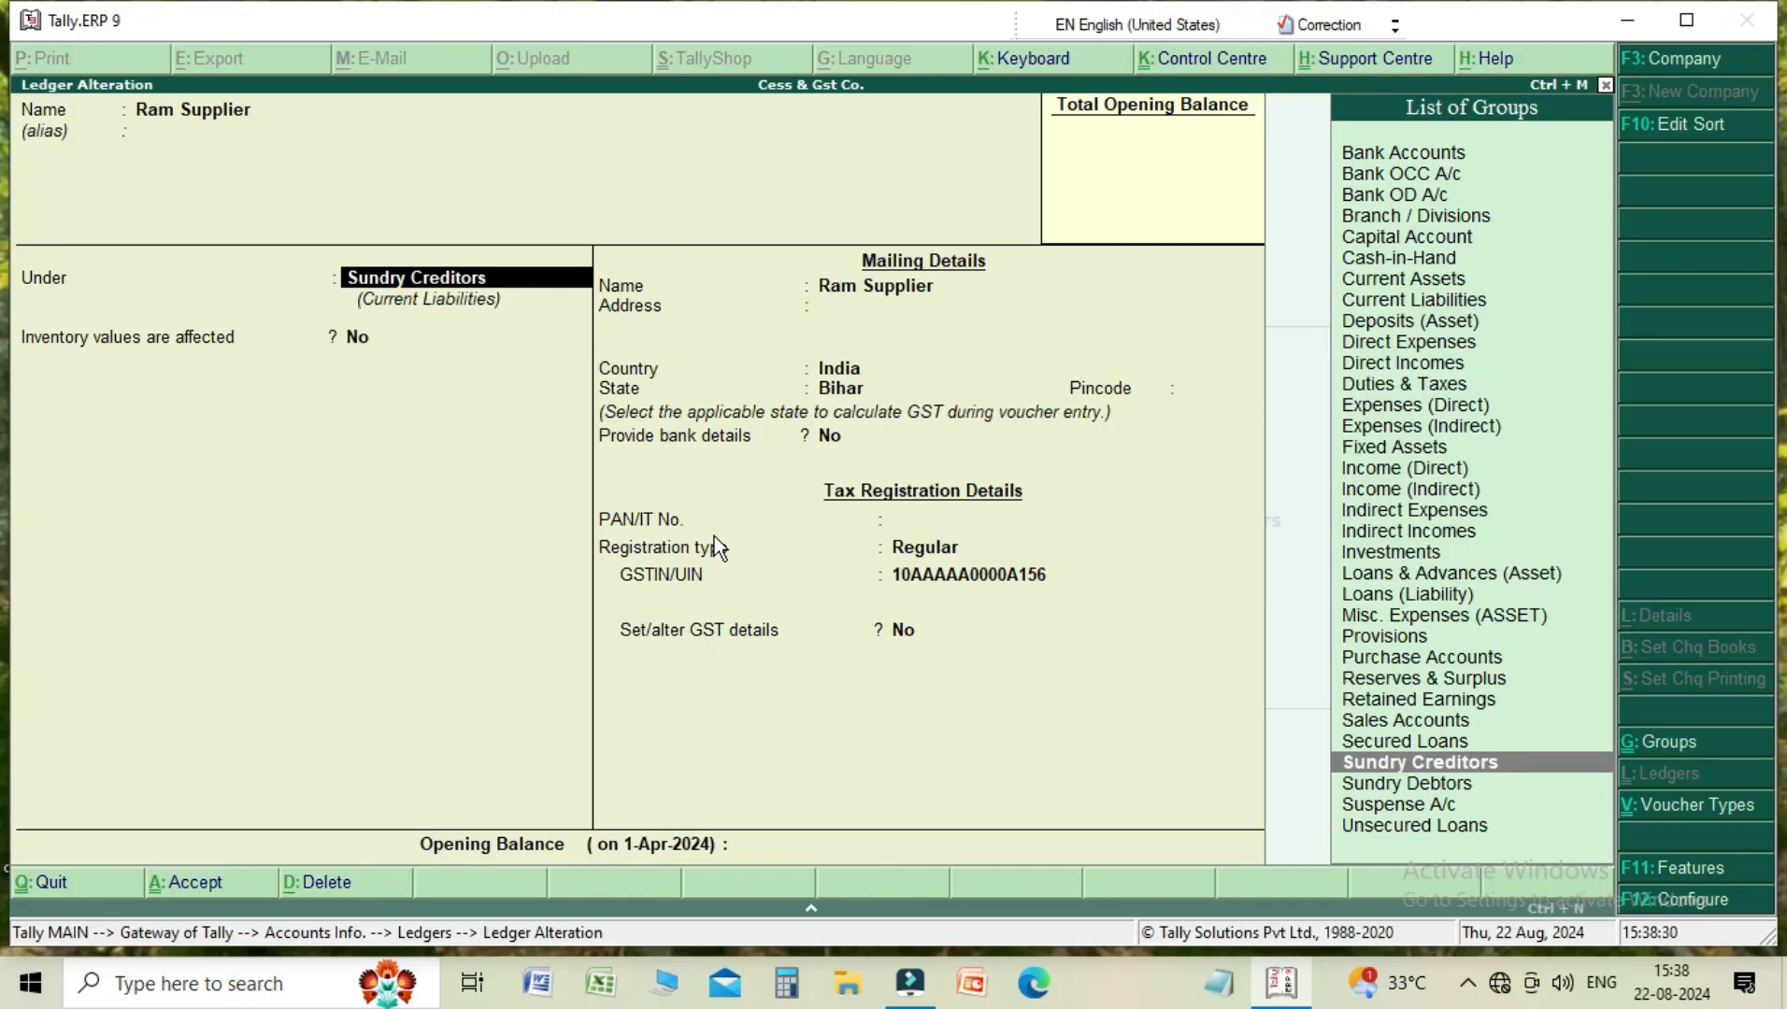
pyautogui.press('Return')
pyautogui.press('Return')
pyautogui.press('Return')
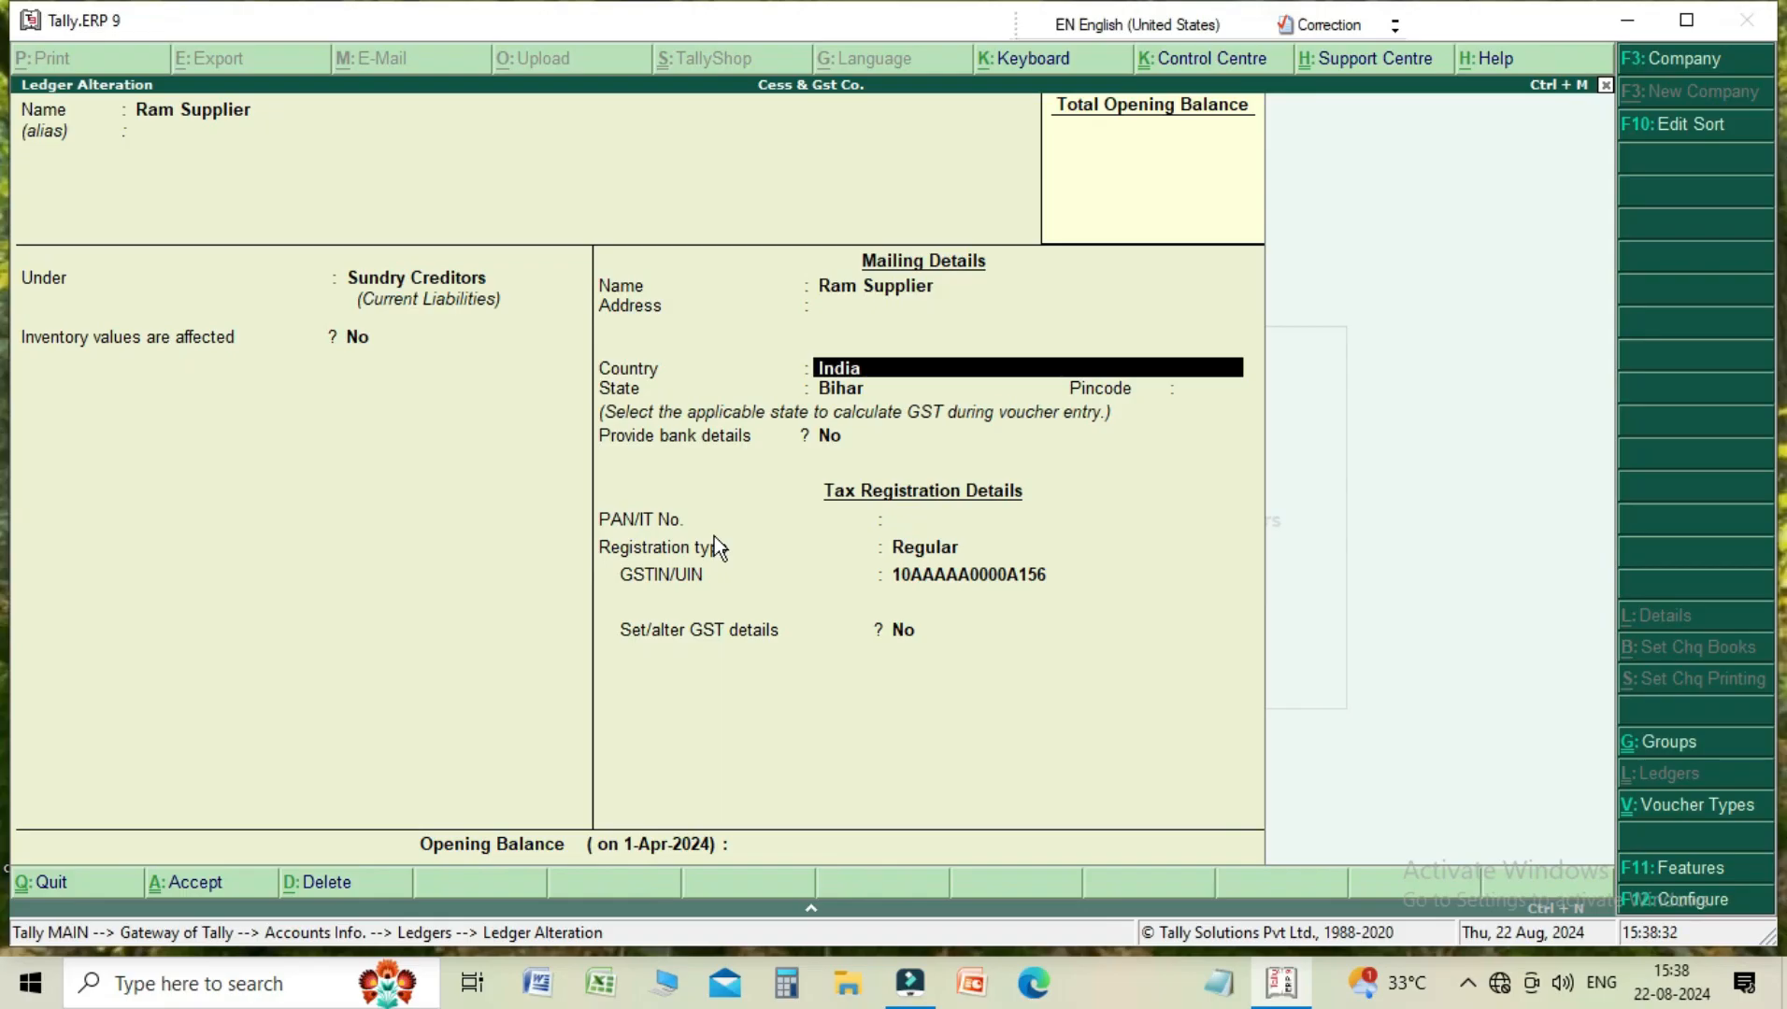
pyautogui.press('Return')
pyautogui.press('Return')
pyautogui.press('Return')
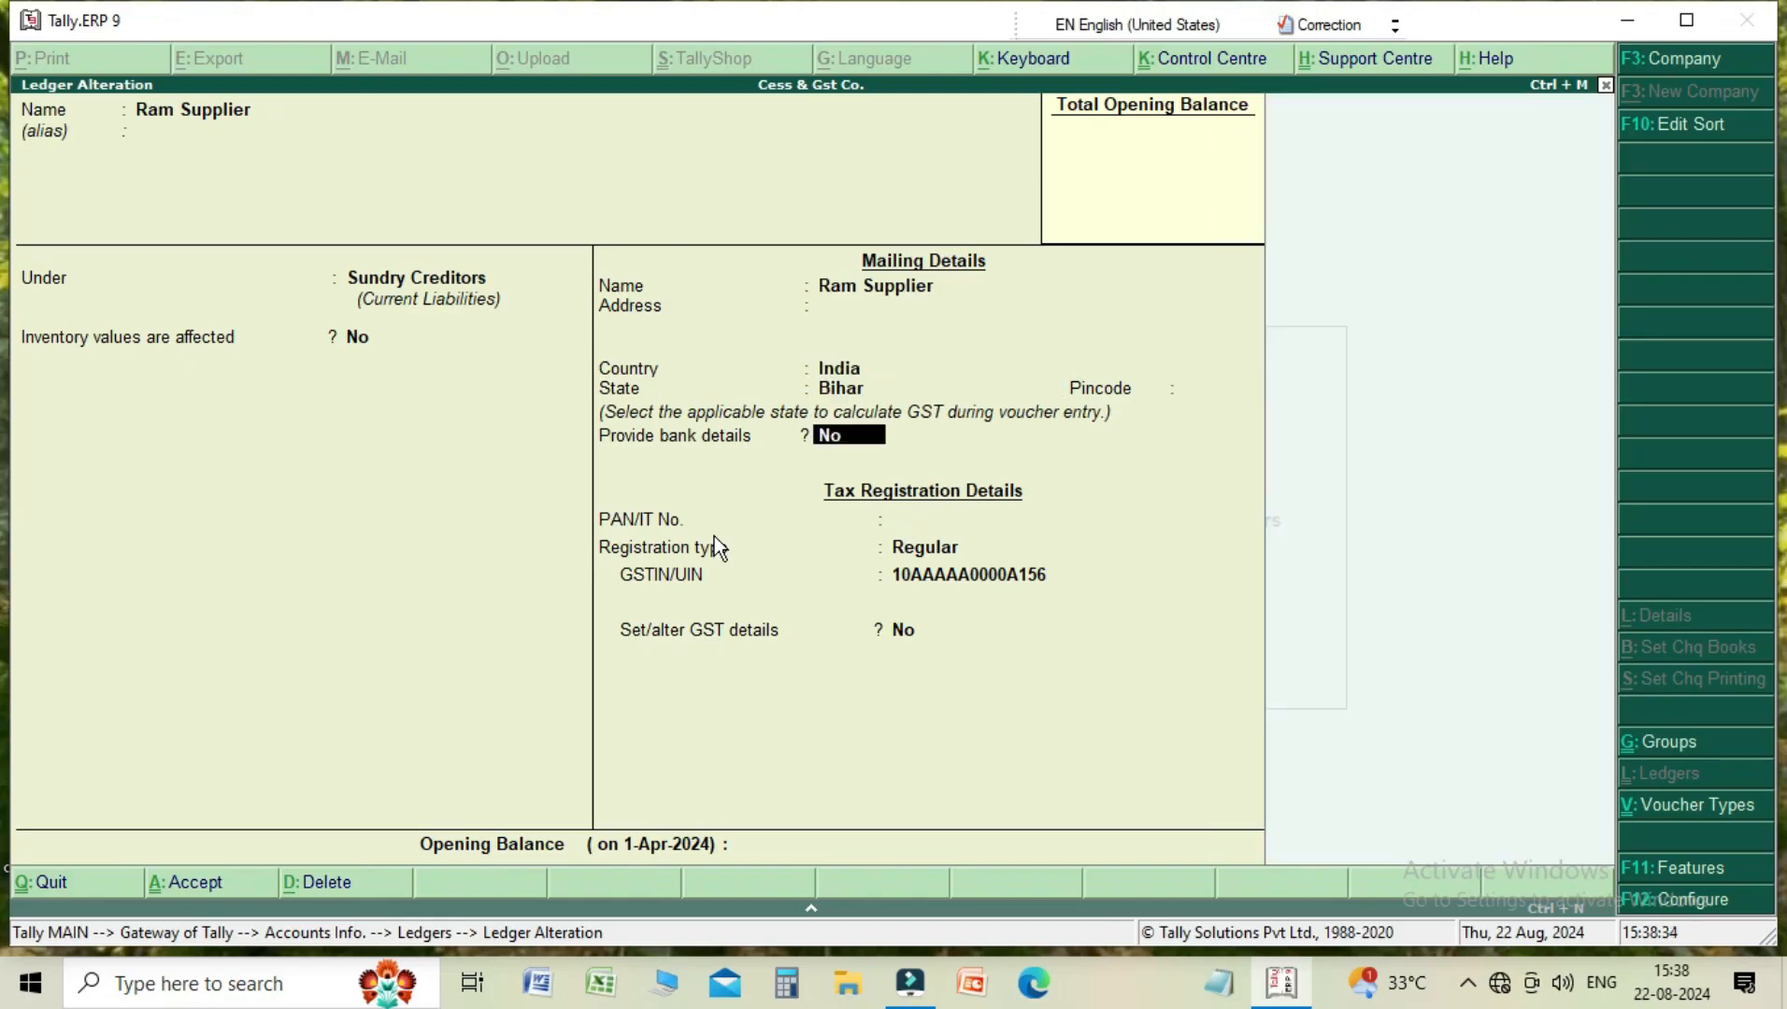
# - Keep bank details at No, registration type Regular and Set/alter GST details at No, leave the opening balance empty and save the supplier's ledger
pyautogui.press('Return')
pyautogui.press('Return')
pyautogui.press('Return')
pyautogui.press('Return')
pyautogui.press('Return')
pyautogui.press('Return')
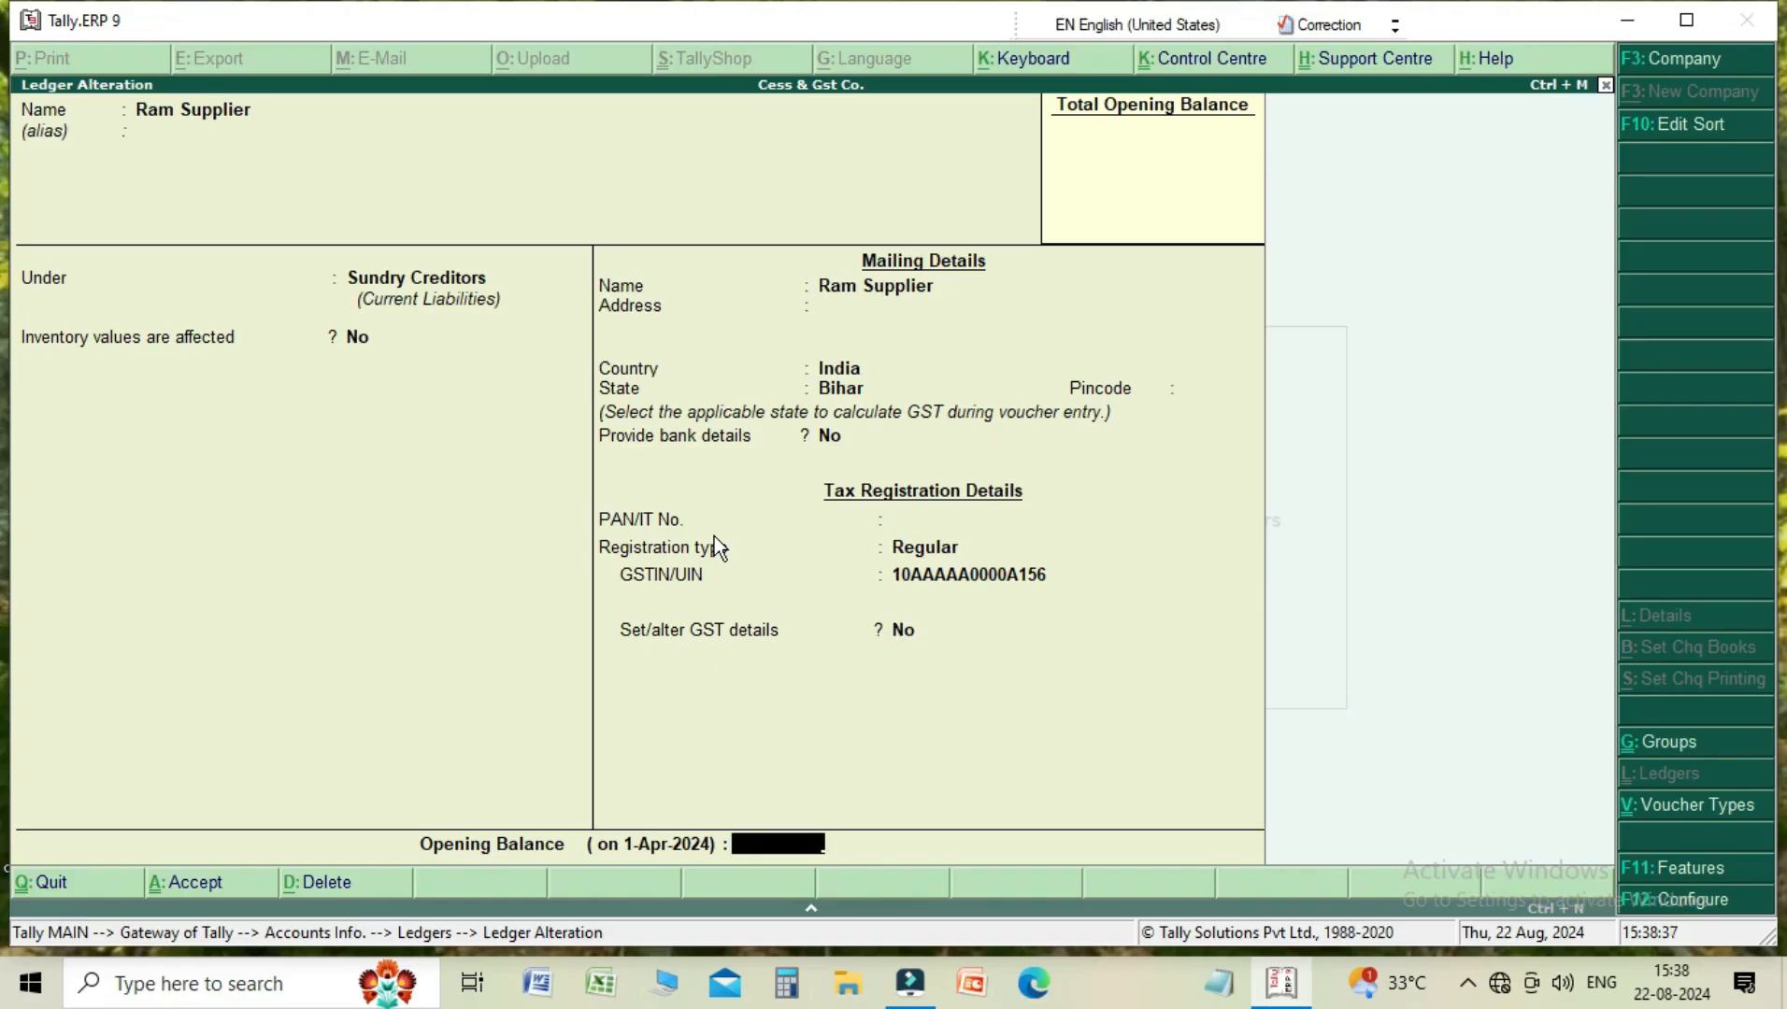
pyautogui.press('Return')
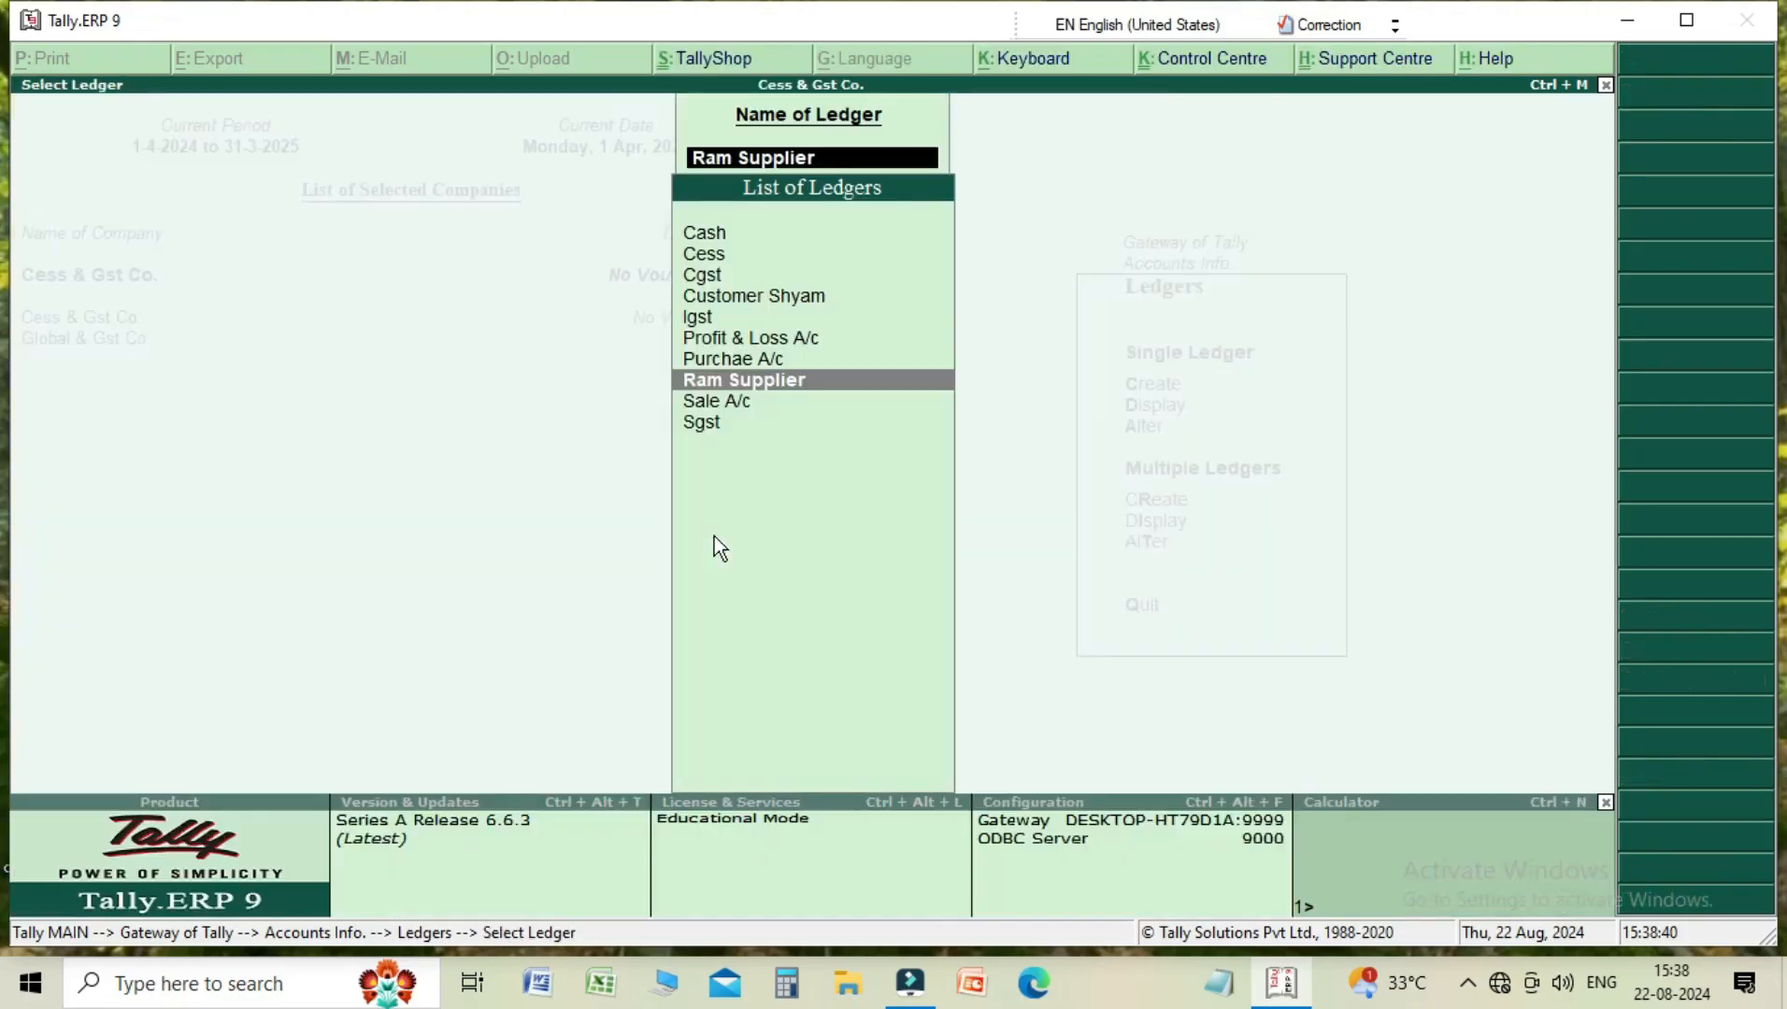
# - Open the customer's ledger for alteration
pyautogui.press('Up')
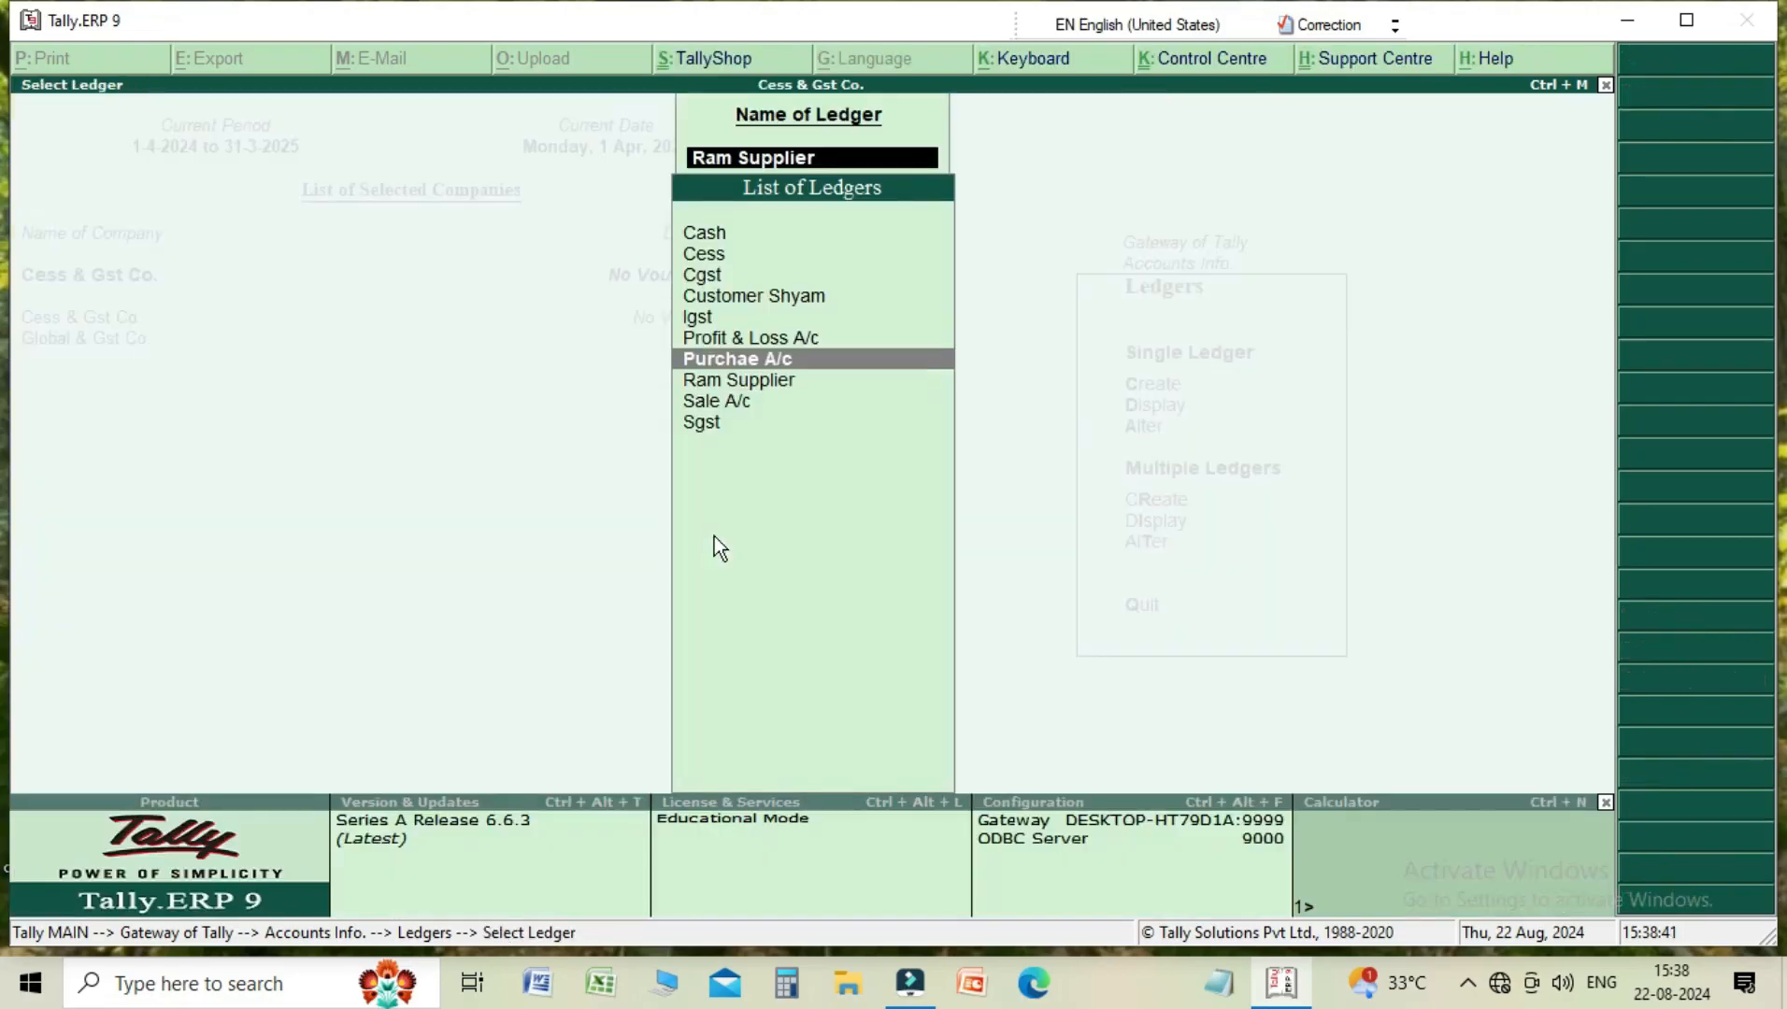
pyautogui.press('Down')
pyautogui.press('Up')
pyautogui.press('Up')
pyautogui.press('Up')
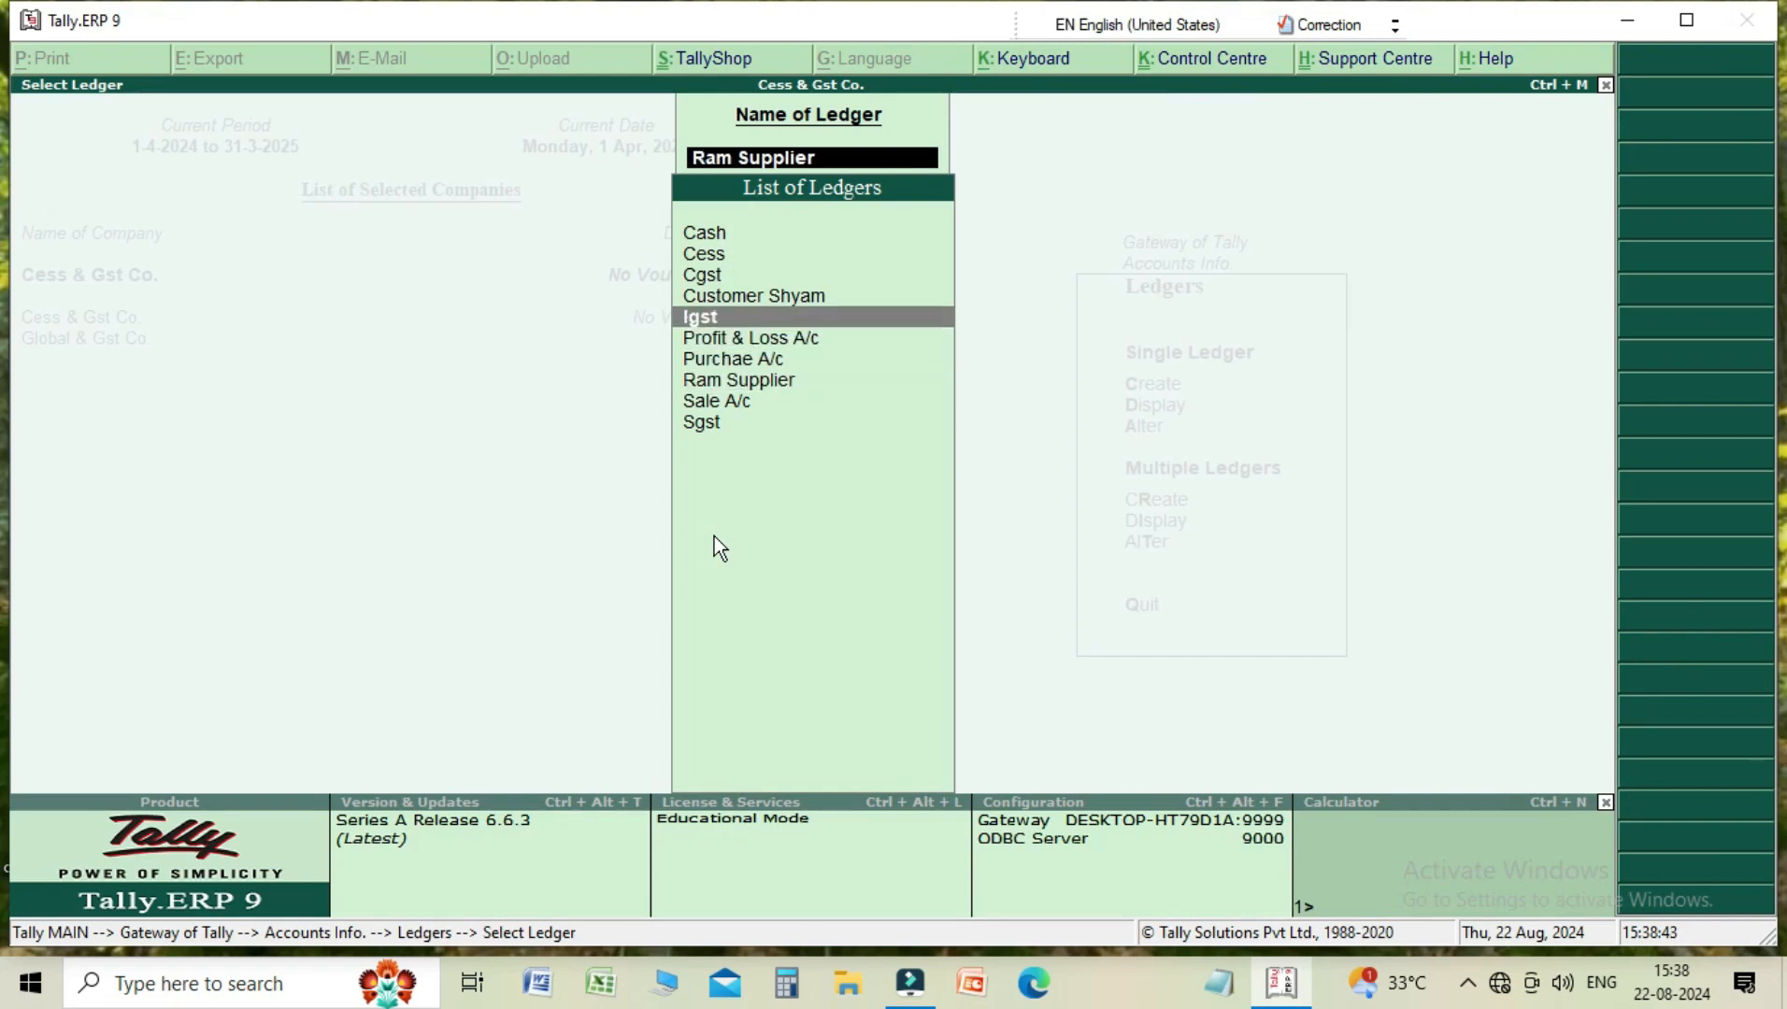
pyautogui.press('Down')
pyautogui.press('Down')
pyautogui.press('Down')
pyautogui.press('Up')
pyautogui.press('Up')
pyautogui.press('Up')
pyautogui.press('Up')
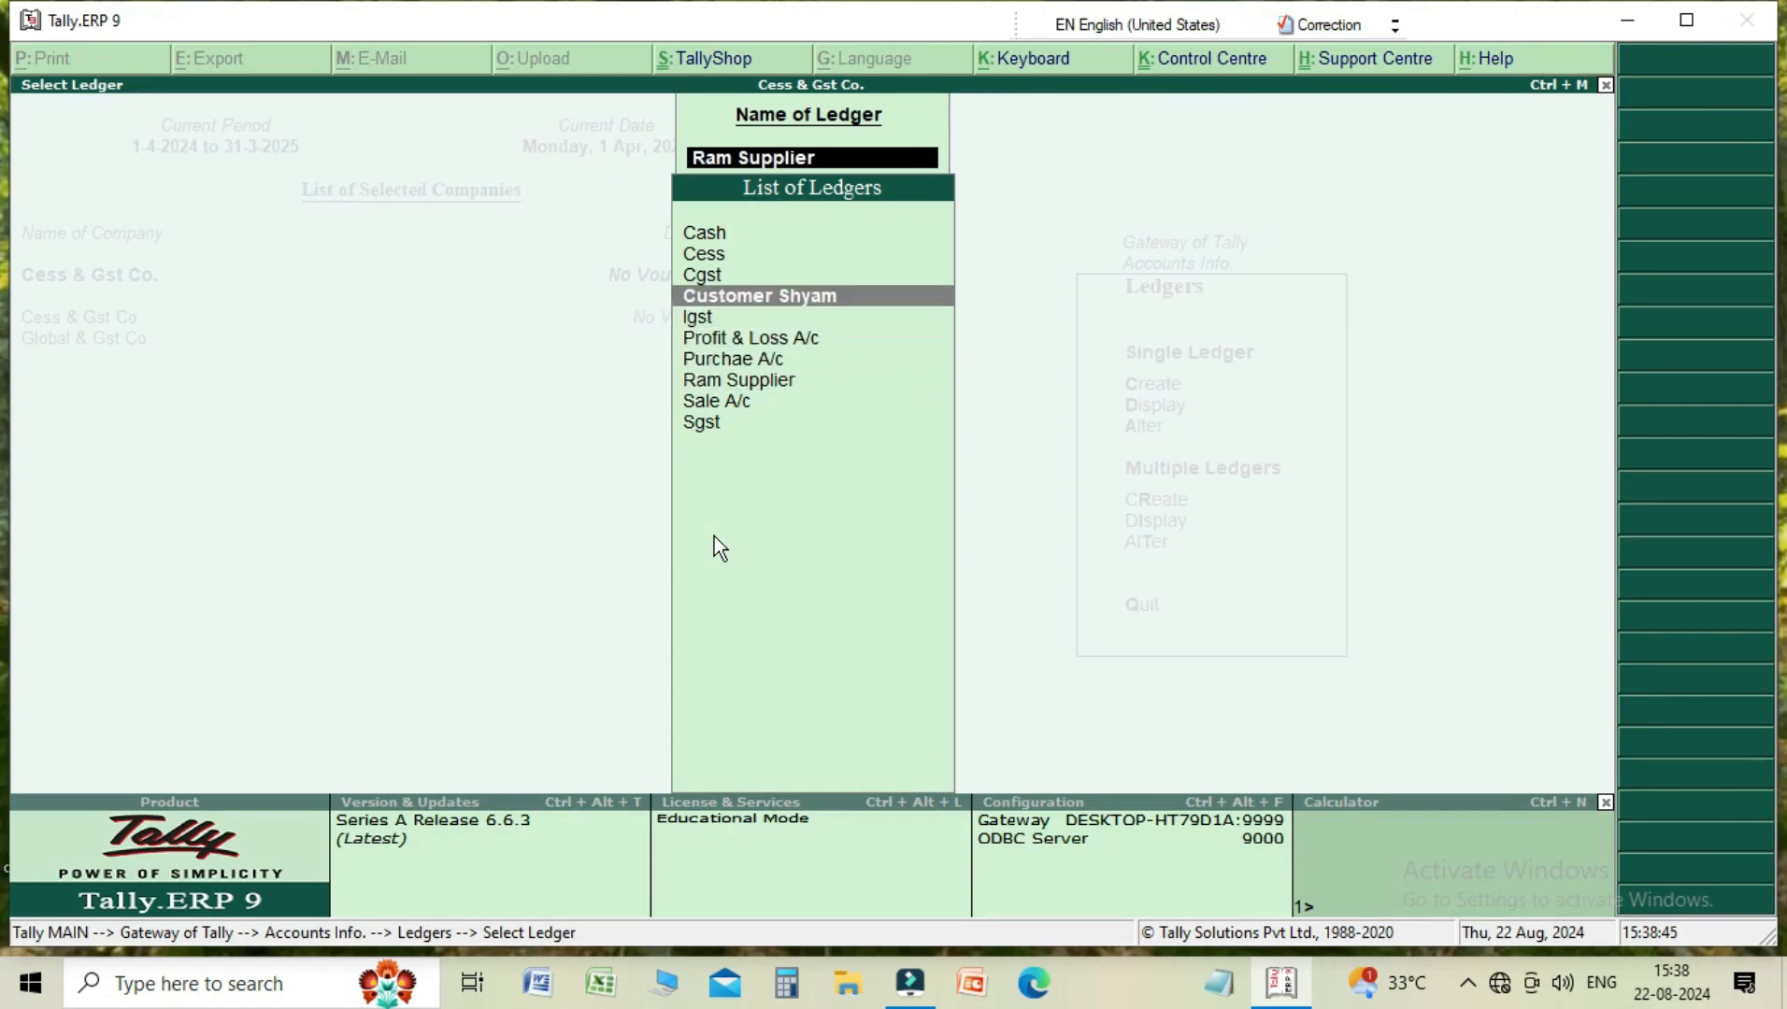
pyautogui.press('Return')
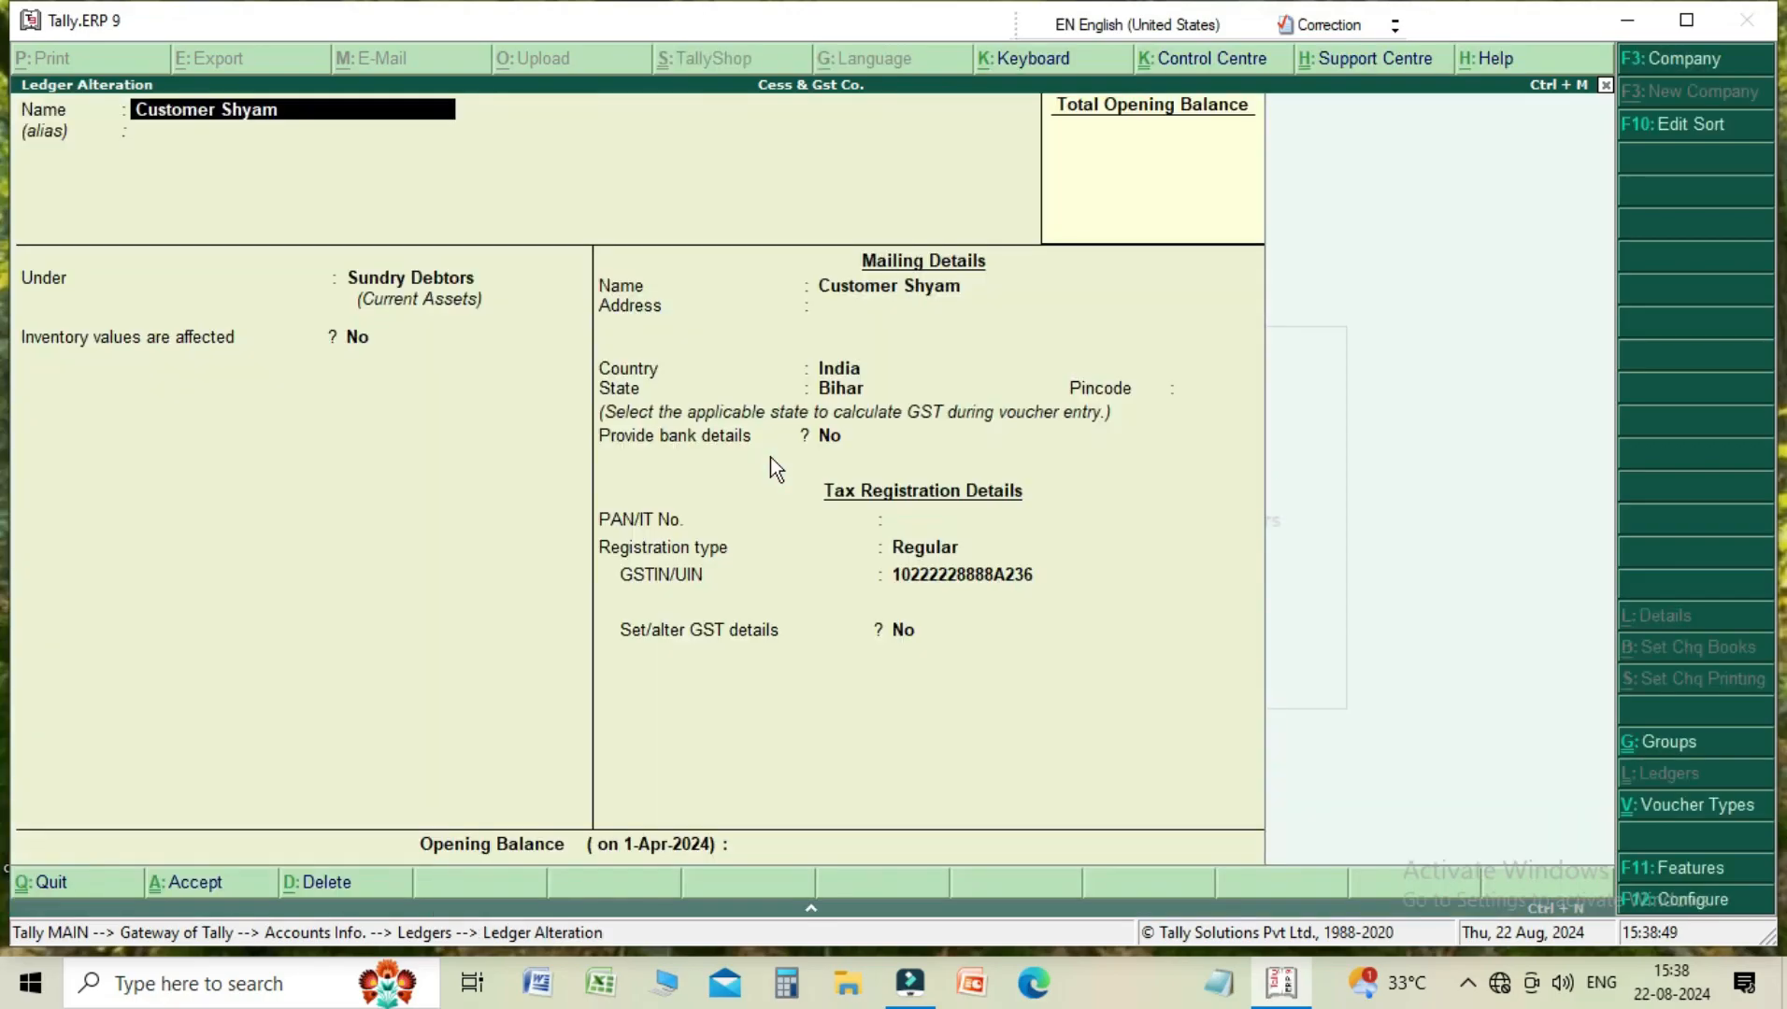
# - Keep the customer ledger under Sundry Debtors with inventory values affected at No, country India, state Bihar and bank details at No
pyautogui.press('Return')
pyautogui.press('Return')
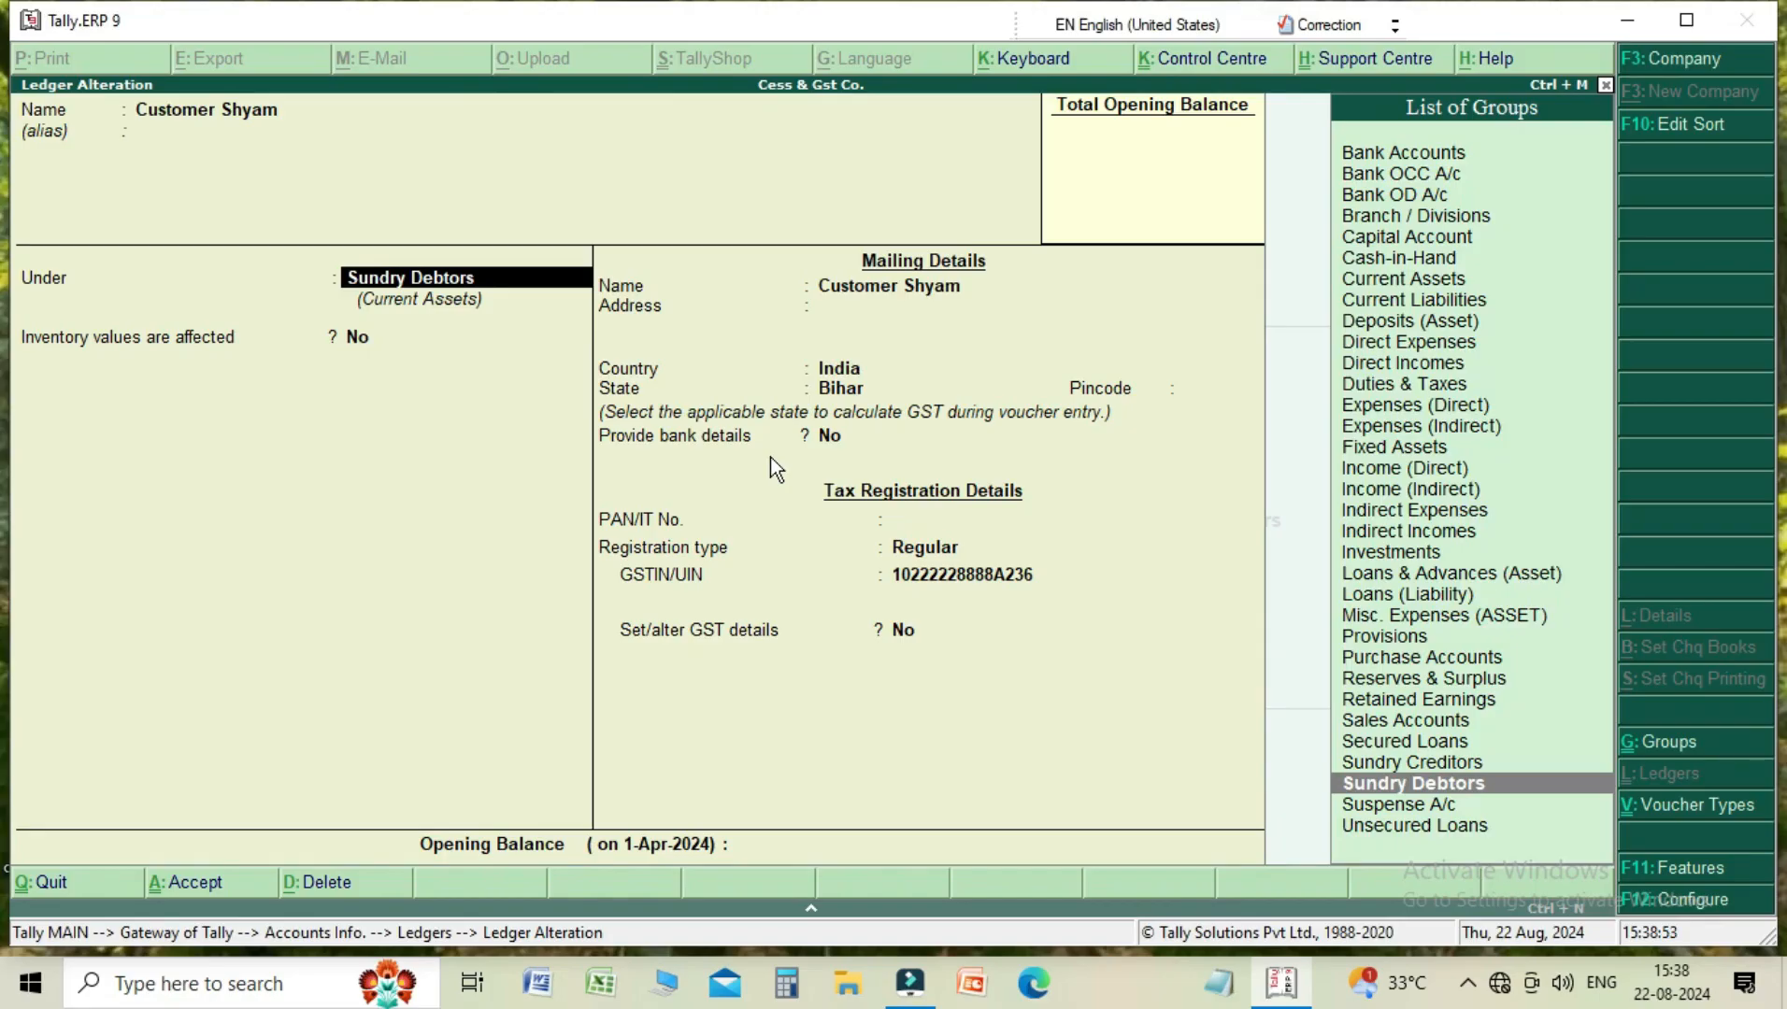
pyautogui.press('Return')
pyautogui.press('Return')
pyautogui.press('Return')
pyautogui.press('Return')
pyautogui.press('Return')
pyautogui.press('Return')
pyautogui.press('Return')
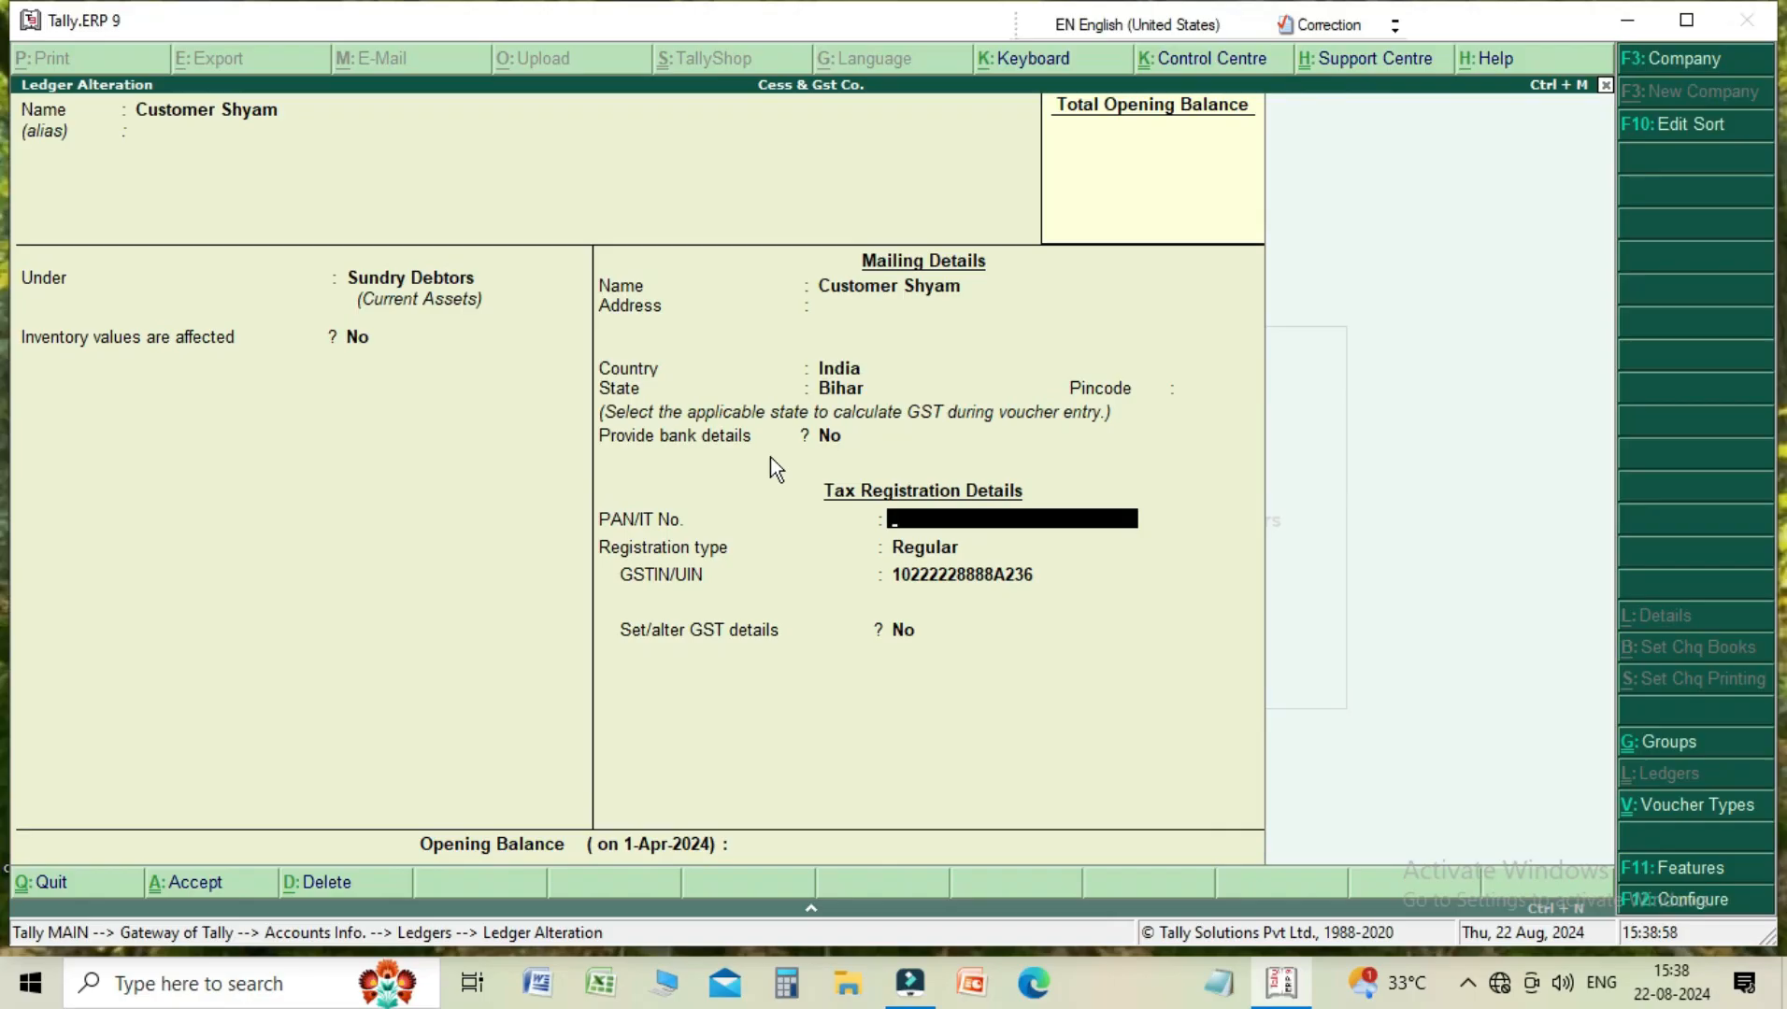
# - Keep registration type Regular, the existing GSTIN and Set/alter GST details at No, and save the customer's ledger
pyautogui.press('Return')
pyautogui.press('Return')
pyautogui.press('Return')
pyautogui.press('Return')
pyautogui.press('Return')
pyautogui.press('Return')
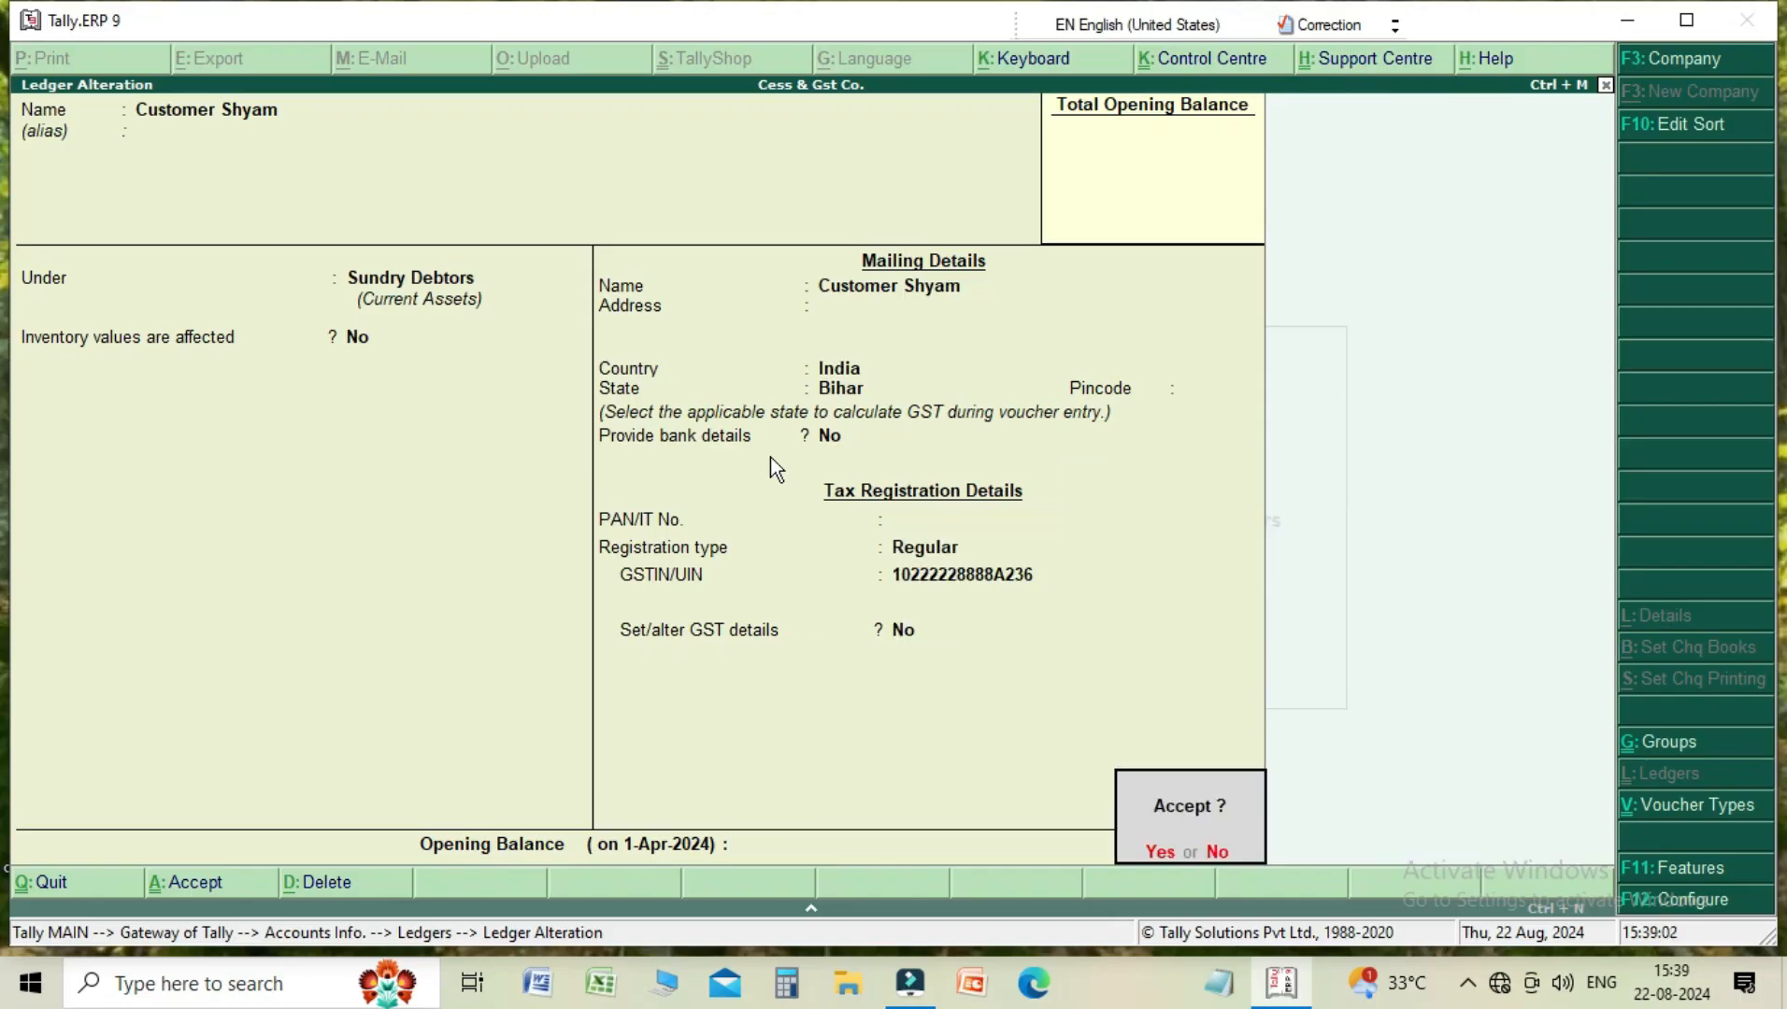
pyautogui.press('Return')
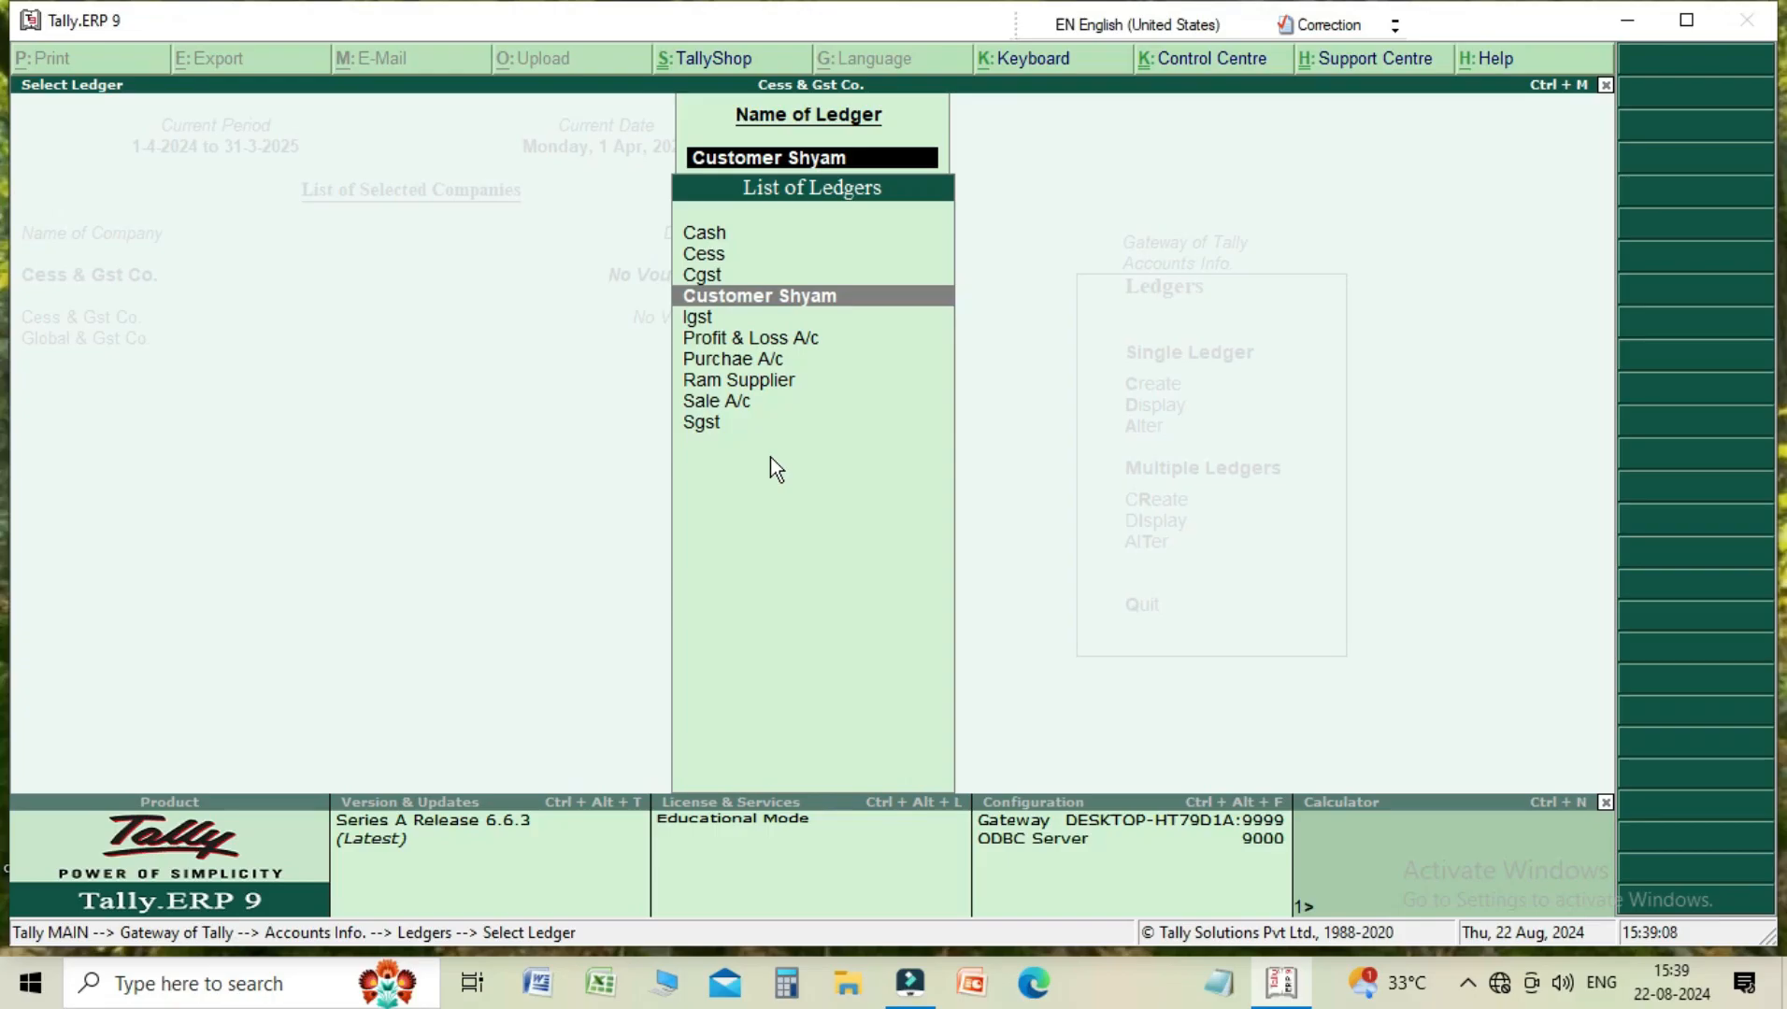
# - Open the Sale A/c ledger for alteration
pyautogui.press('Down')
pyautogui.press('Down')
pyautogui.press('Down')
pyautogui.press('Down')
pyautogui.press('Down')
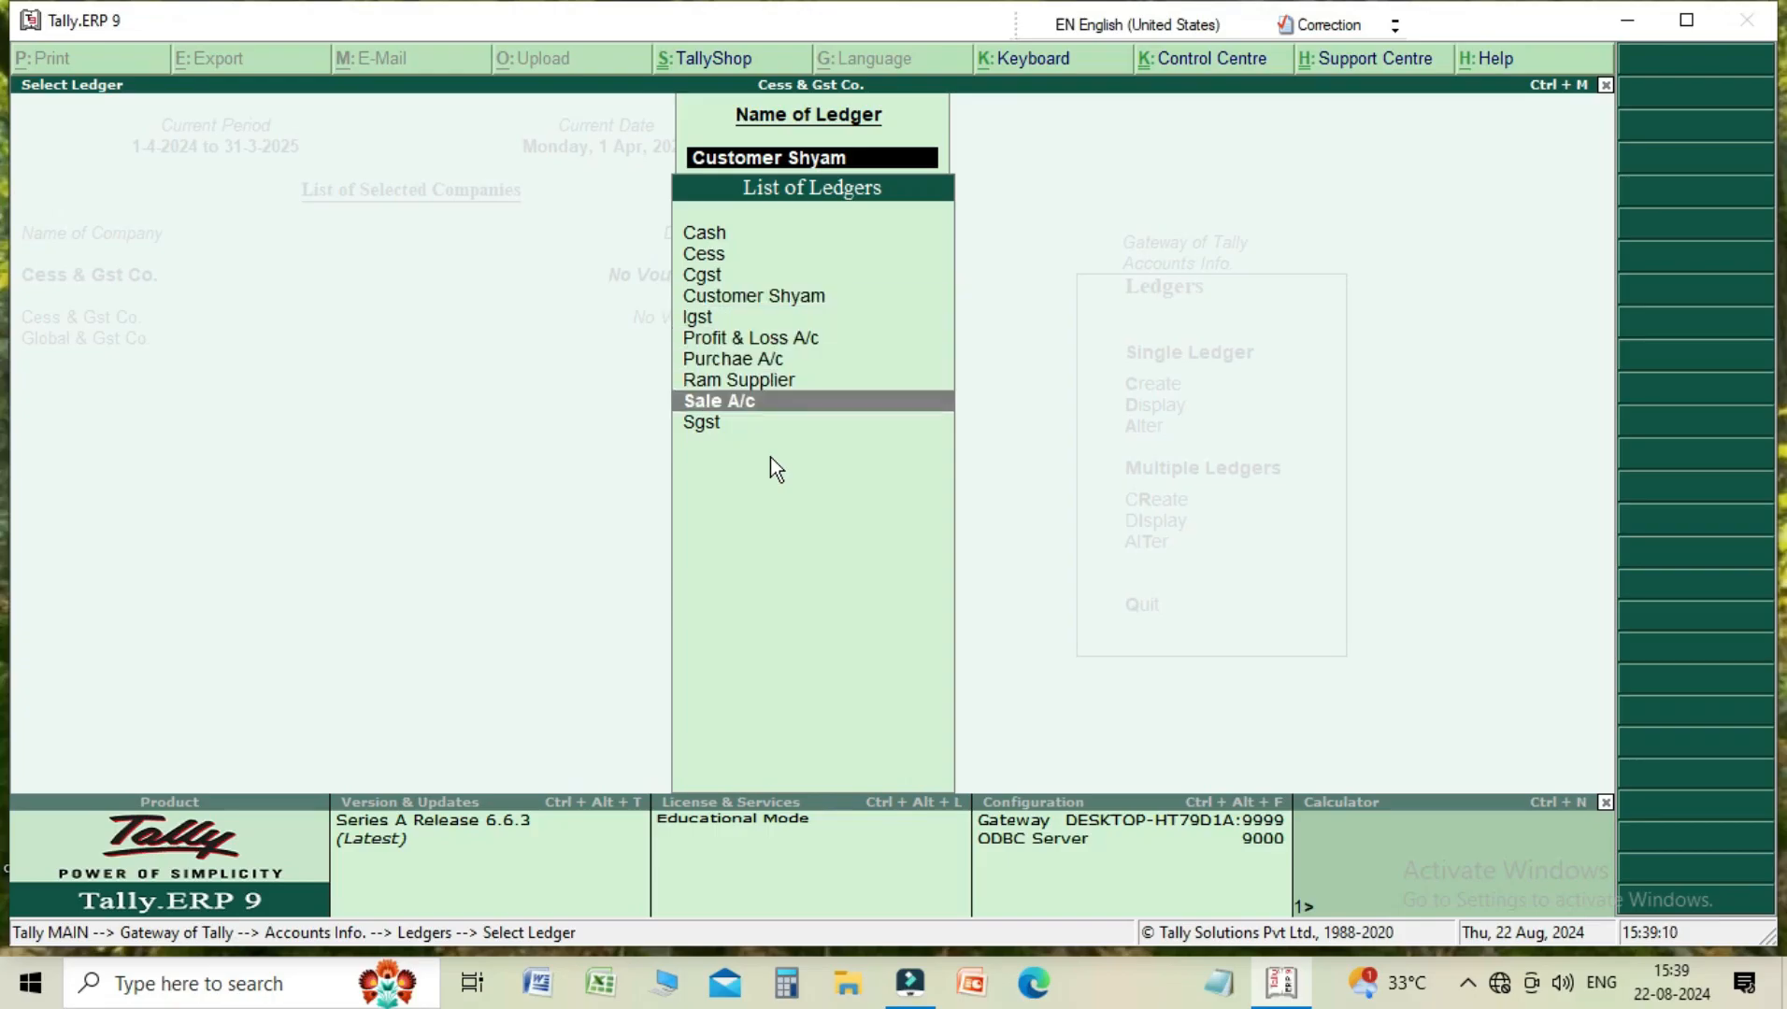
pyautogui.press('Return')
# - Keep Sale A/c under Sales Accounts with inventory values affected at Yes, and set the type of ledger to Not Applicable
pyautogui.press('Return')
pyautogui.press('Return')
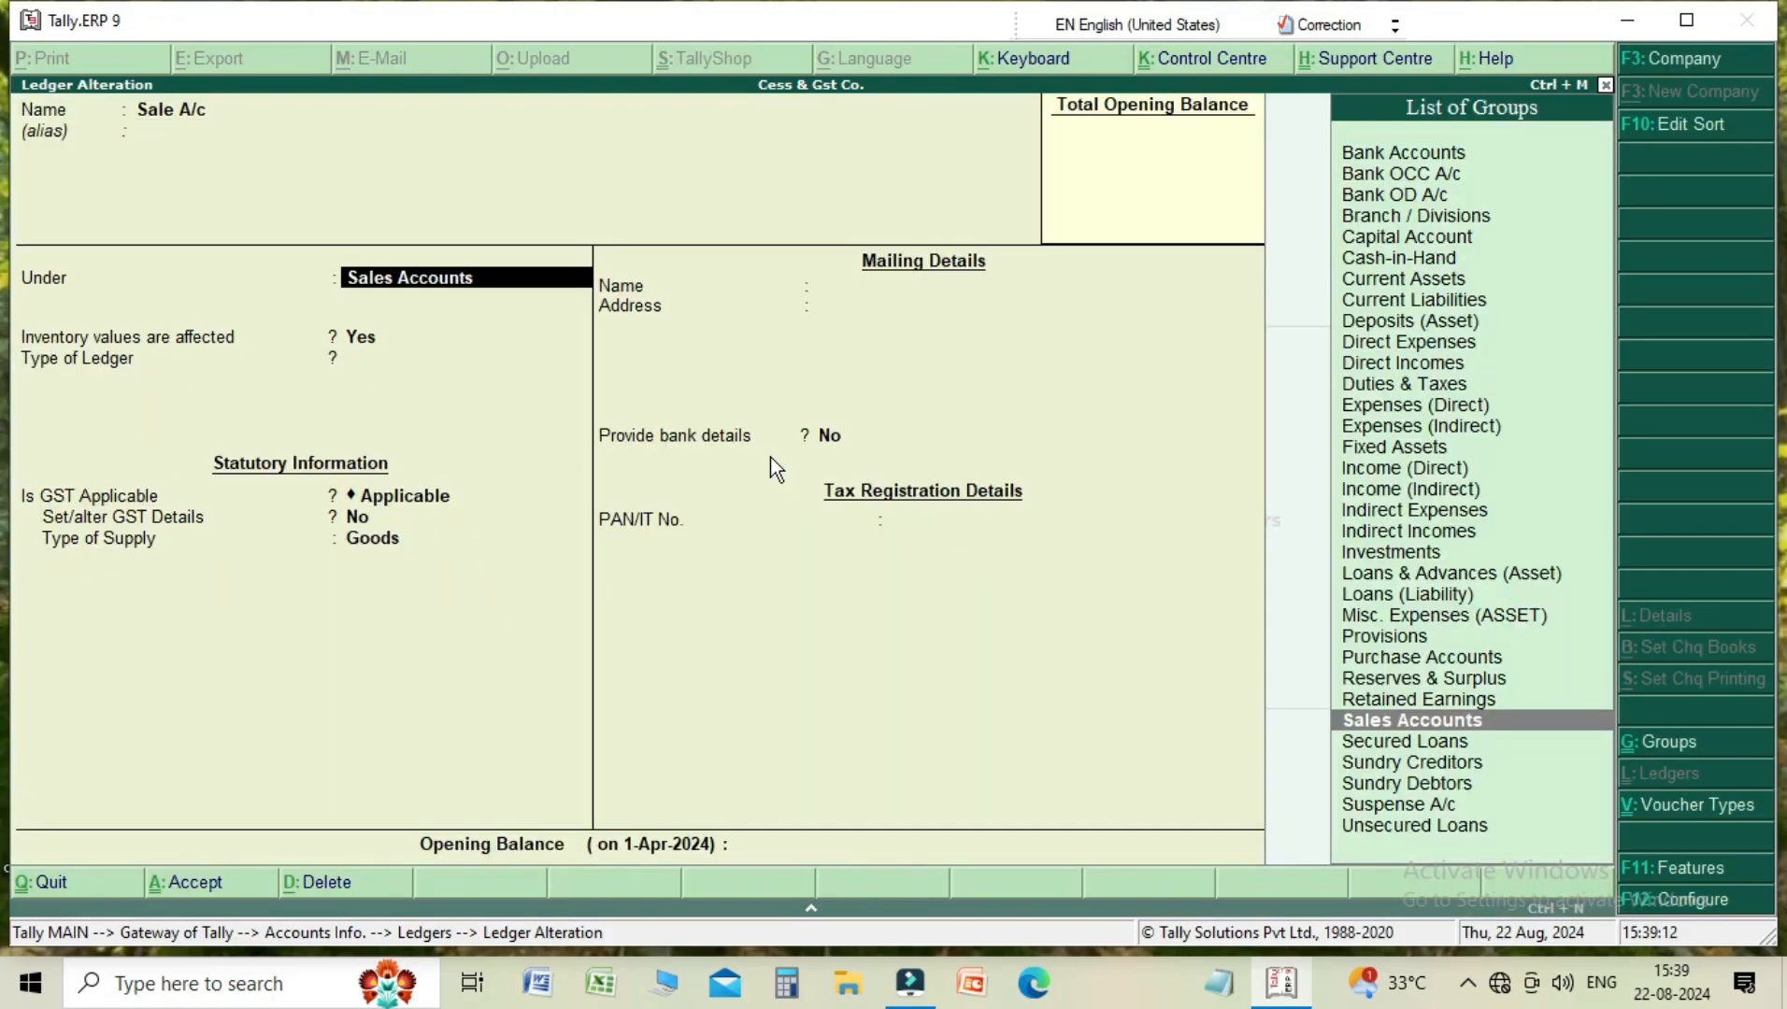
pyautogui.press('Return')
pyautogui.press('Return')
pyautogui.press('Return')
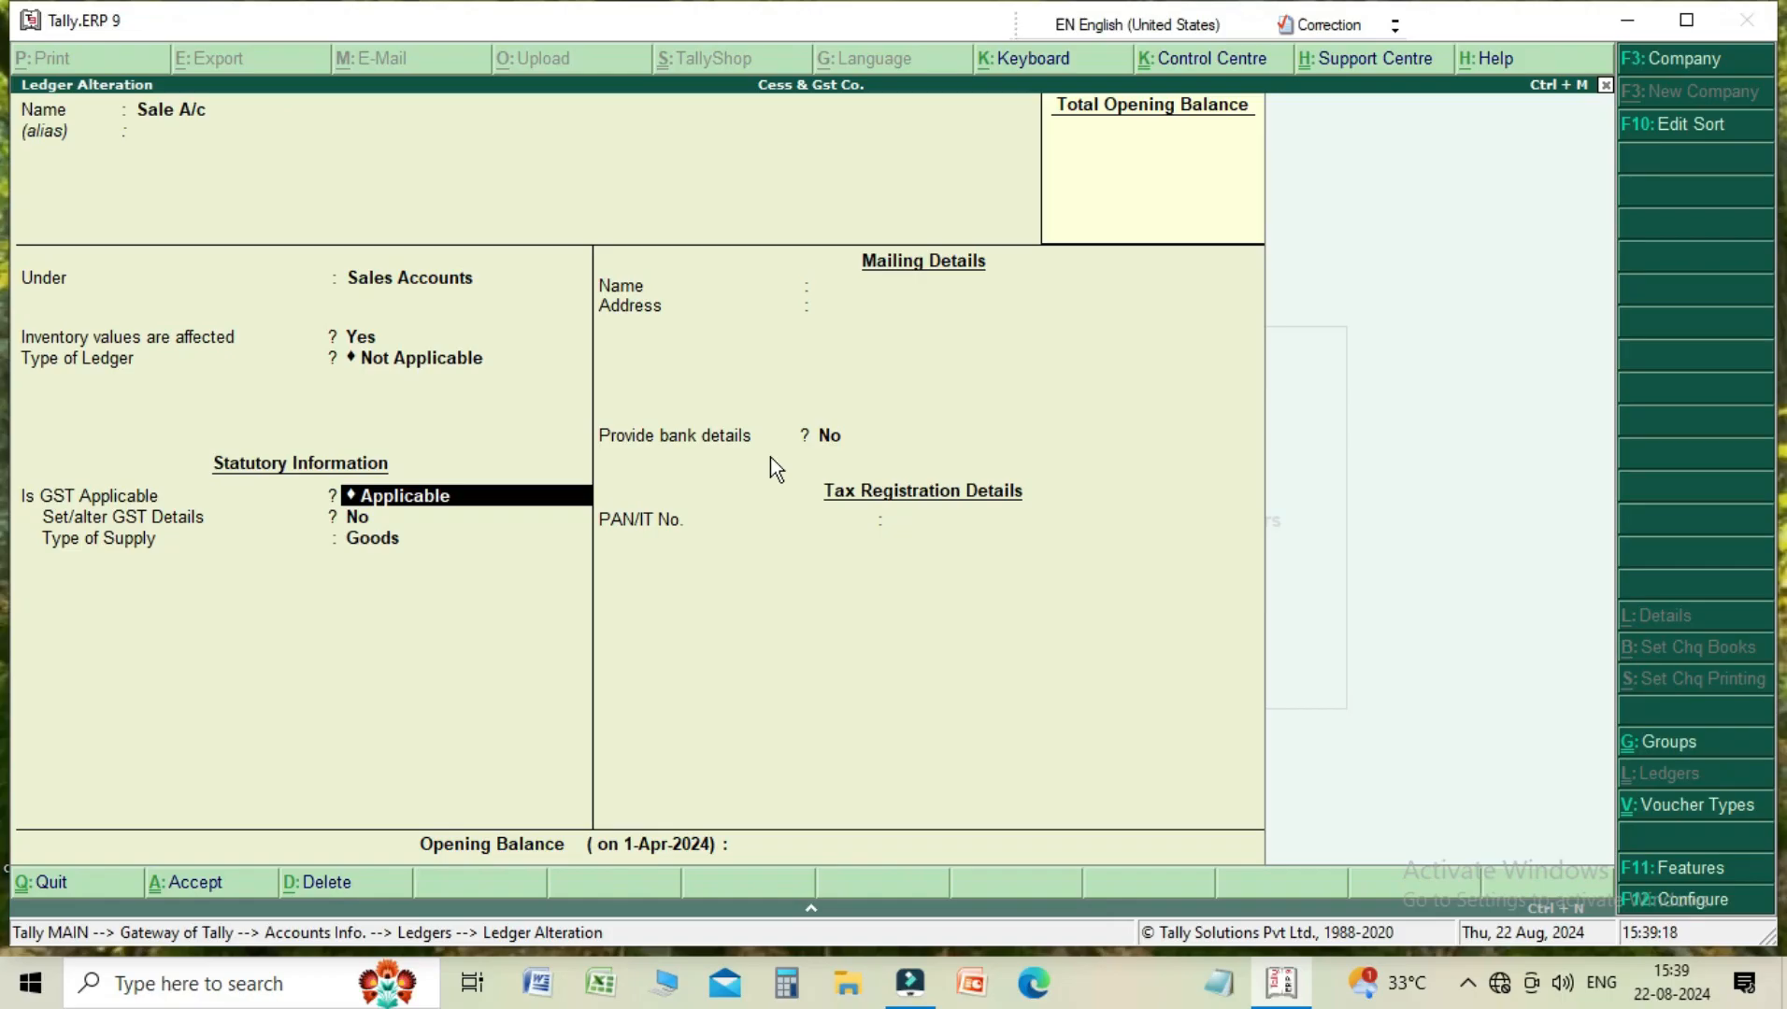
# - Keep GST Applicable, Set/alter GST Details at No, supply type Goods and bank details at No, and save the Sale A/c ledger
pyautogui.press('Return')
pyautogui.press('Return')
pyautogui.press('Return')
pyautogui.press('Return')
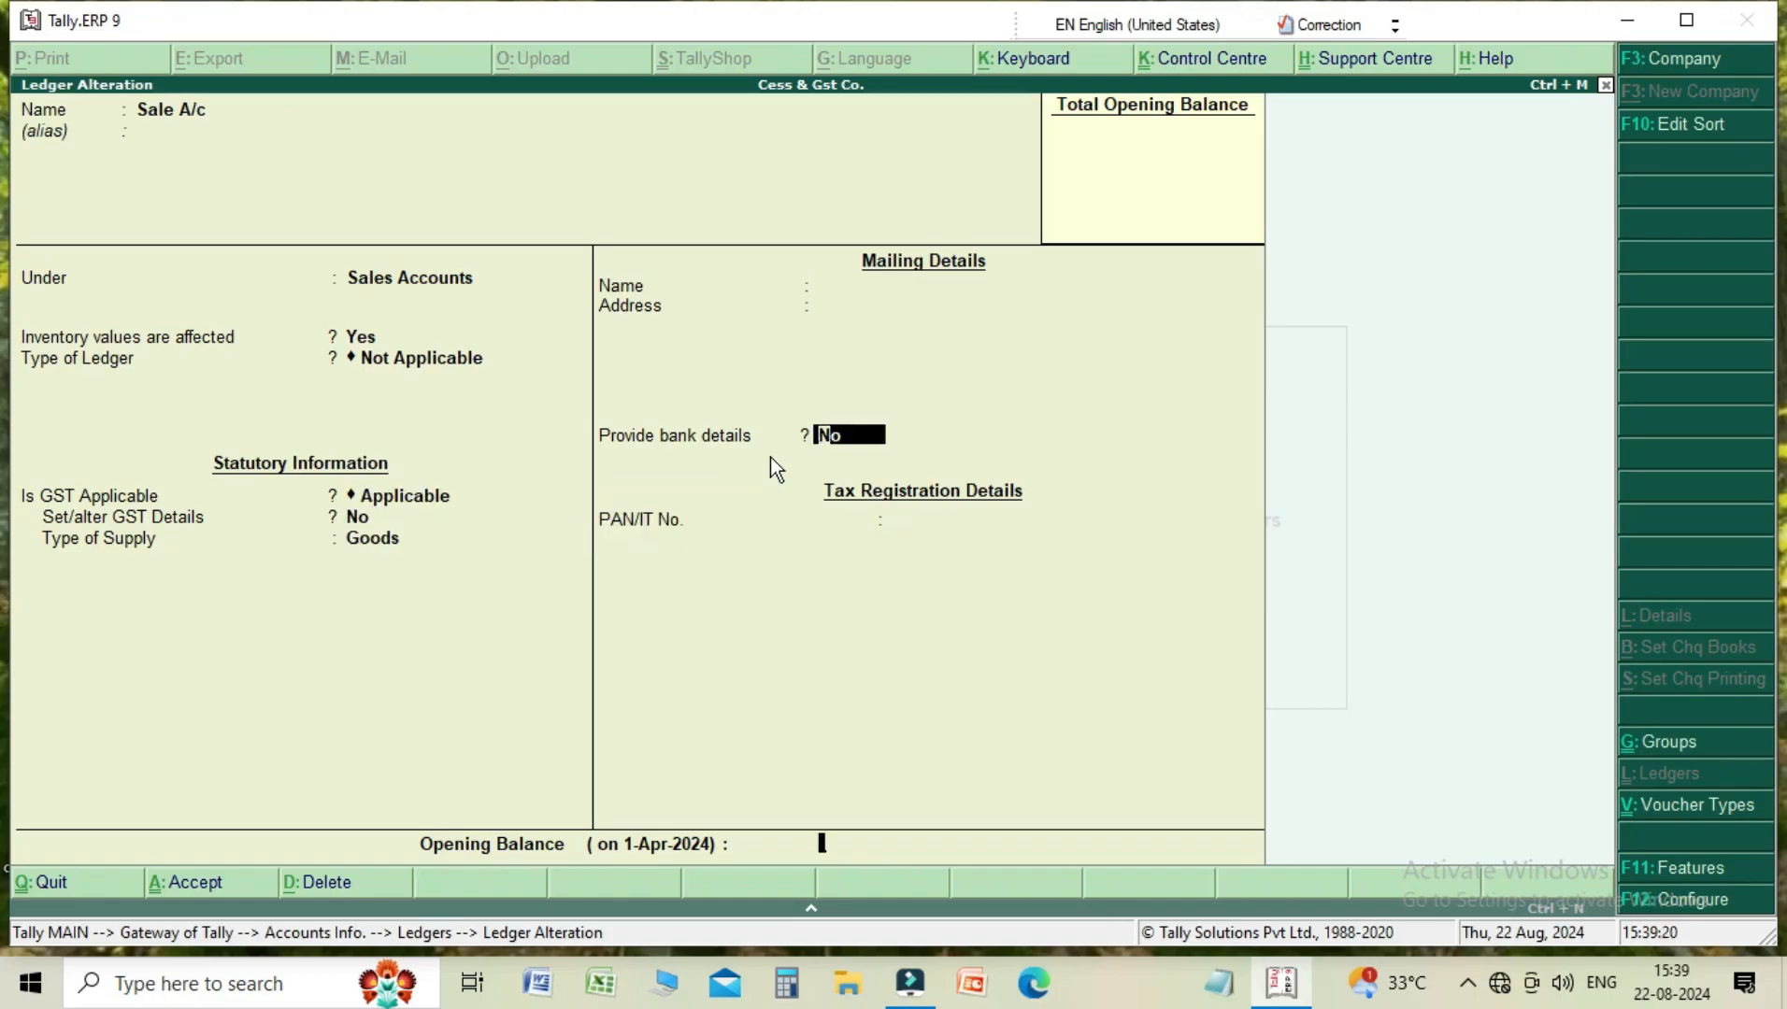
pyautogui.press('Return')
pyautogui.press('Return')
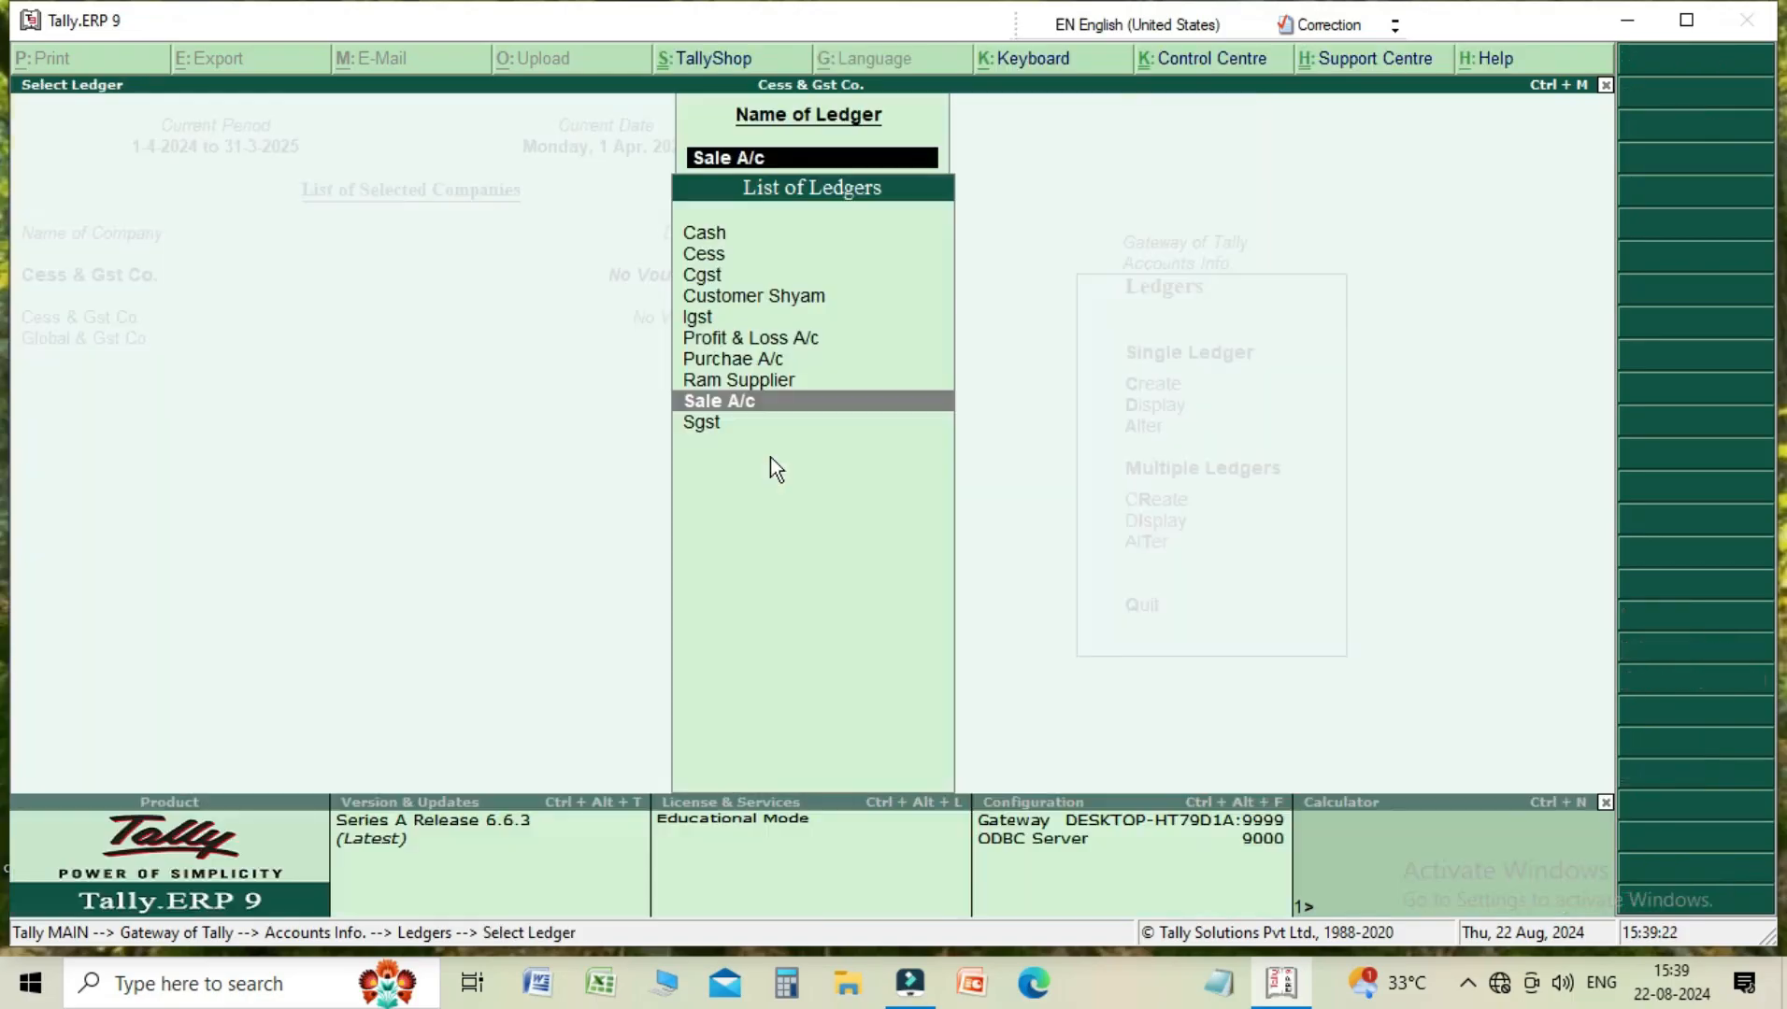
# - Open the Purchae A/c ledger, keeping Purchase Accounts, inventory values affected at Yes and GST Applicable, with type of ledger Not Applicable
pyautogui.press('Up')
pyautogui.press('Up')
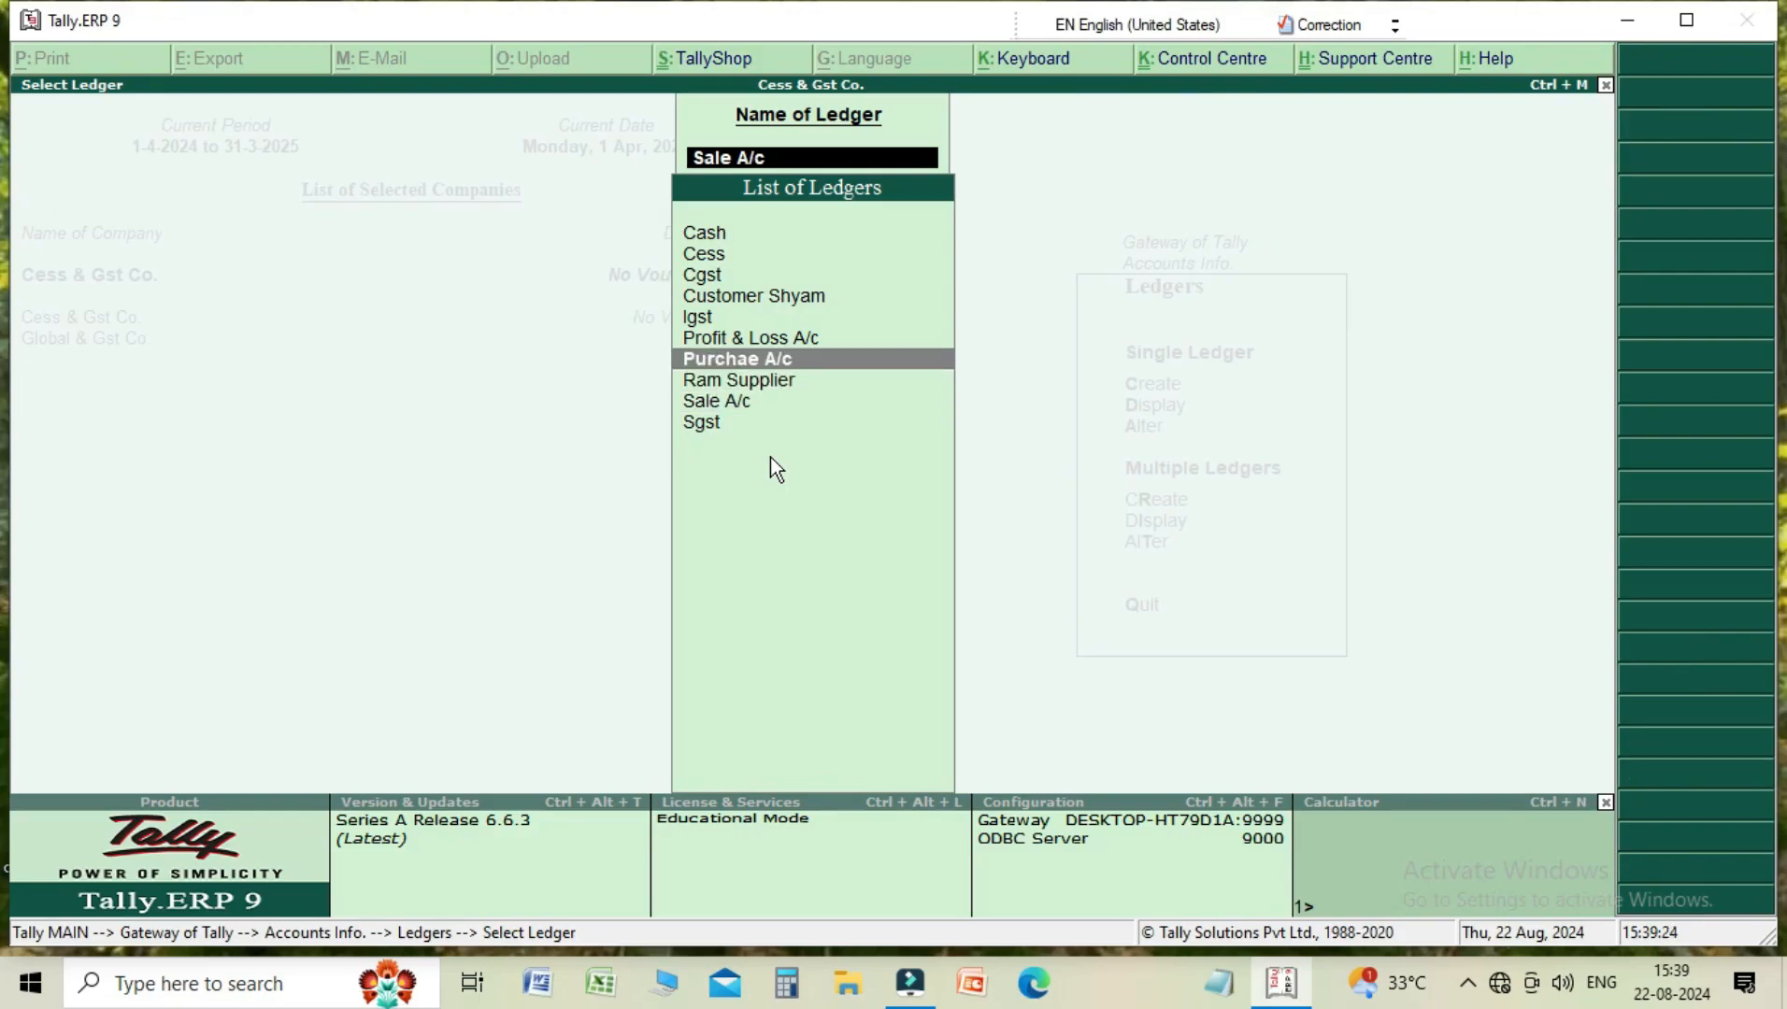
pyautogui.press('Return')
pyautogui.press('Return')
pyautogui.press('Return')
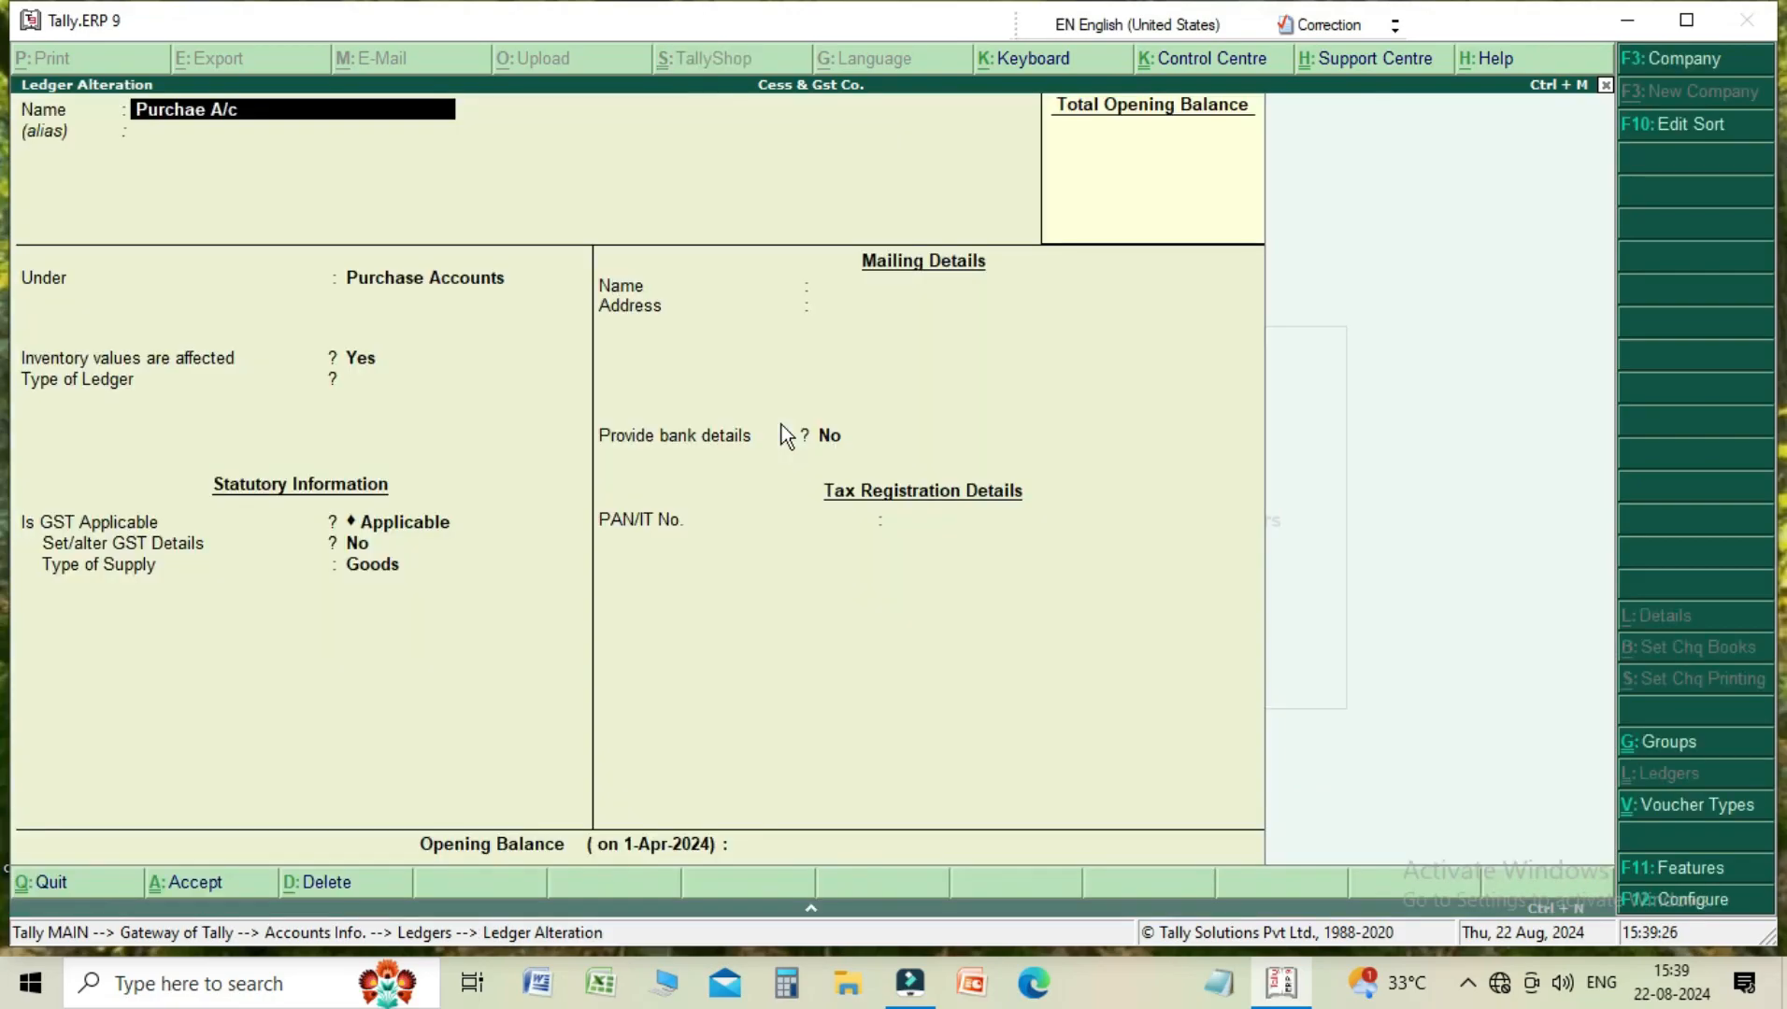
pyautogui.press('Return')
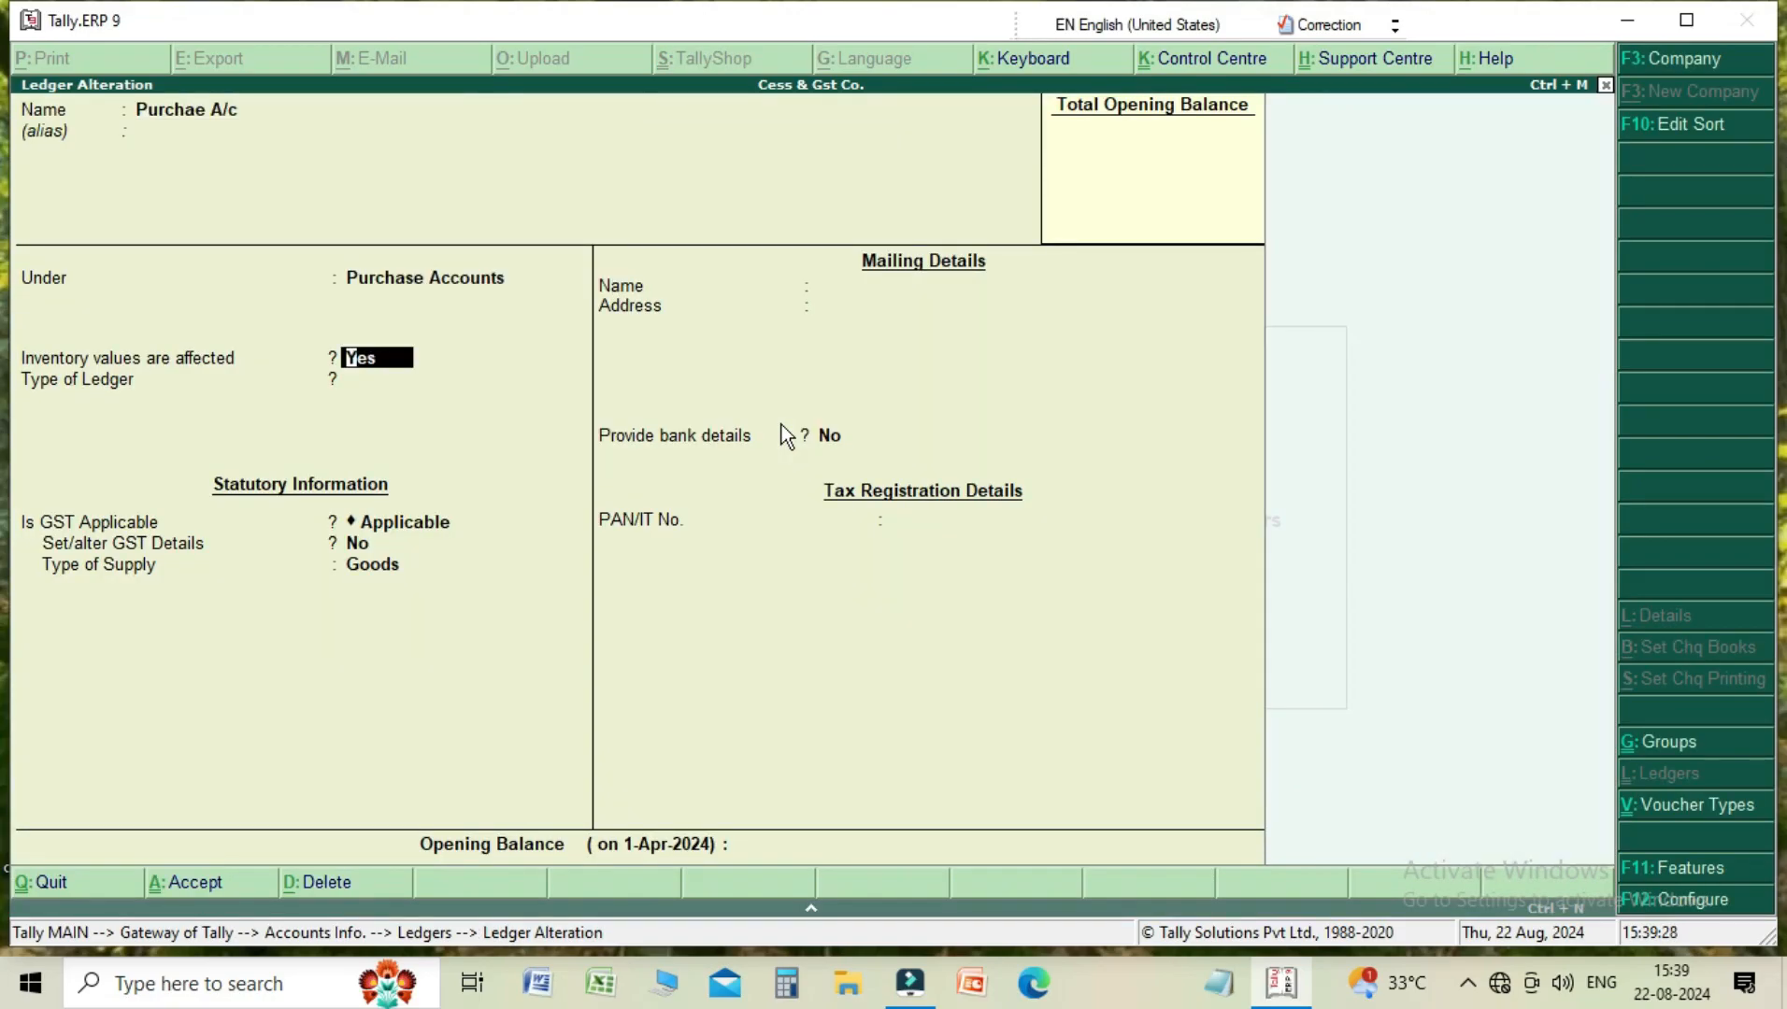
pyautogui.press('Return')
pyautogui.press('Return')
pyautogui.press('Return')
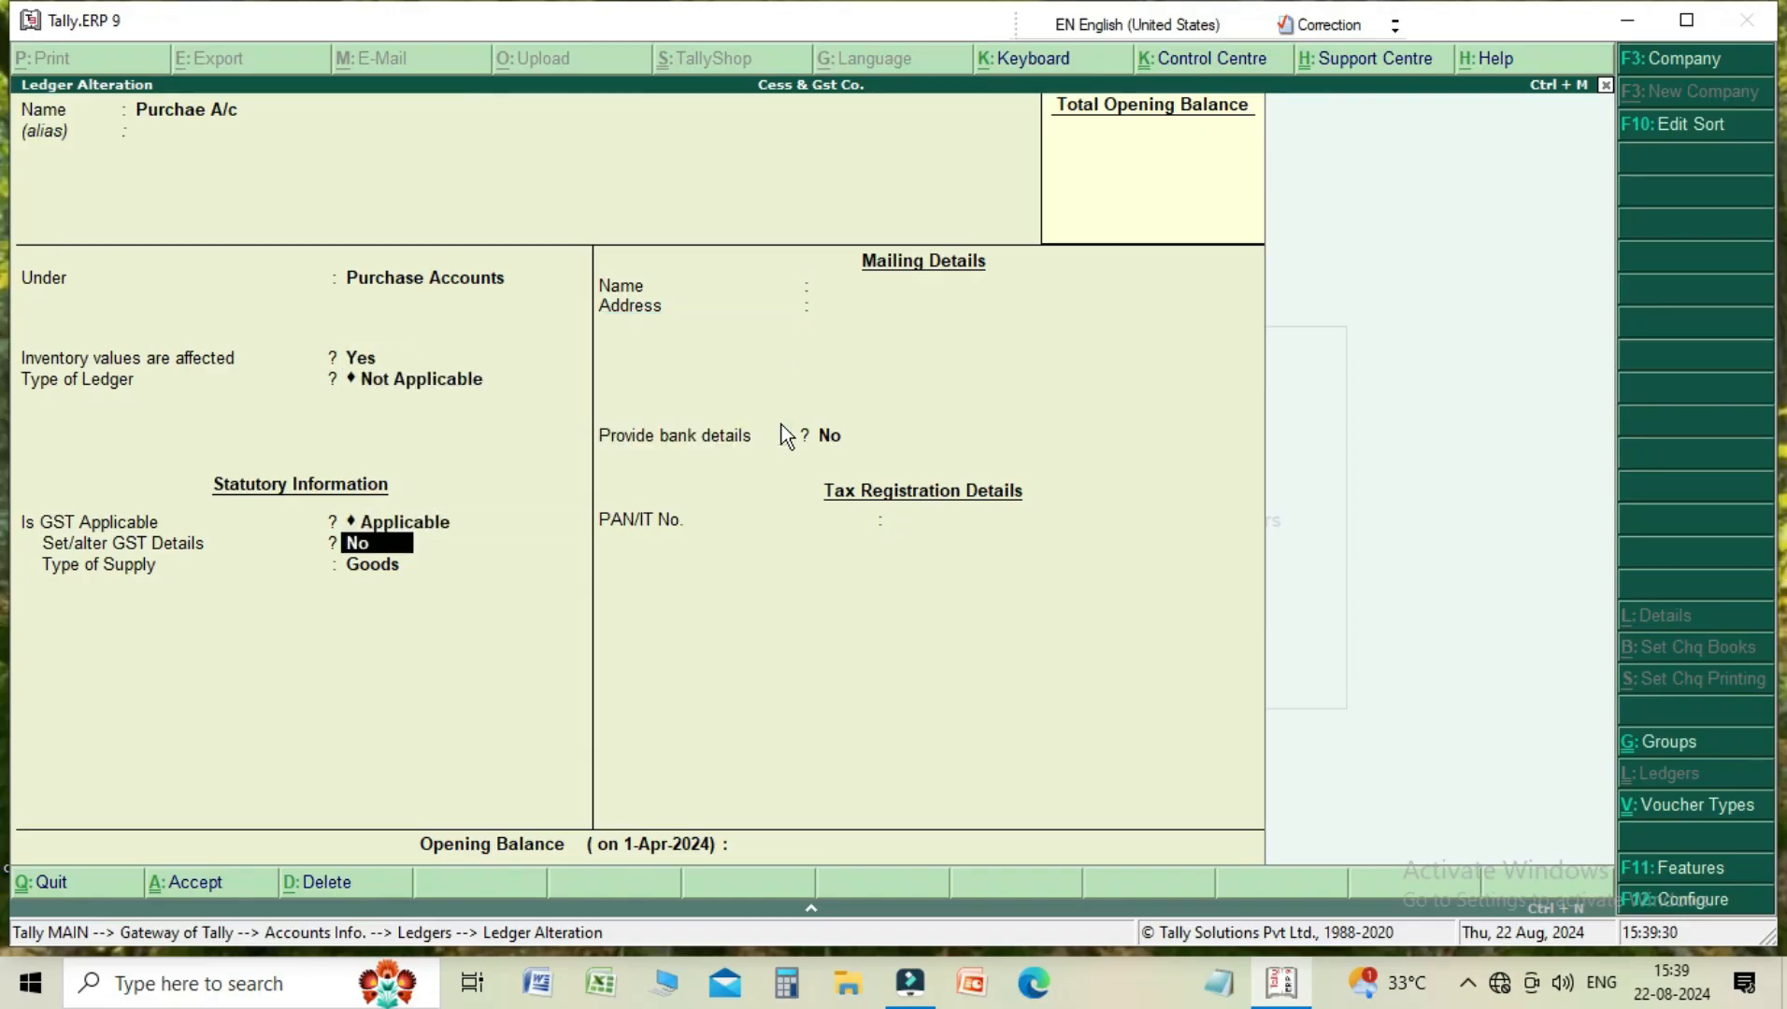
# - Keep Set/alter GST Details at No, supply type Goods and bank details at No, and save the Purchae A/c ledger
pyautogui.press('Return')
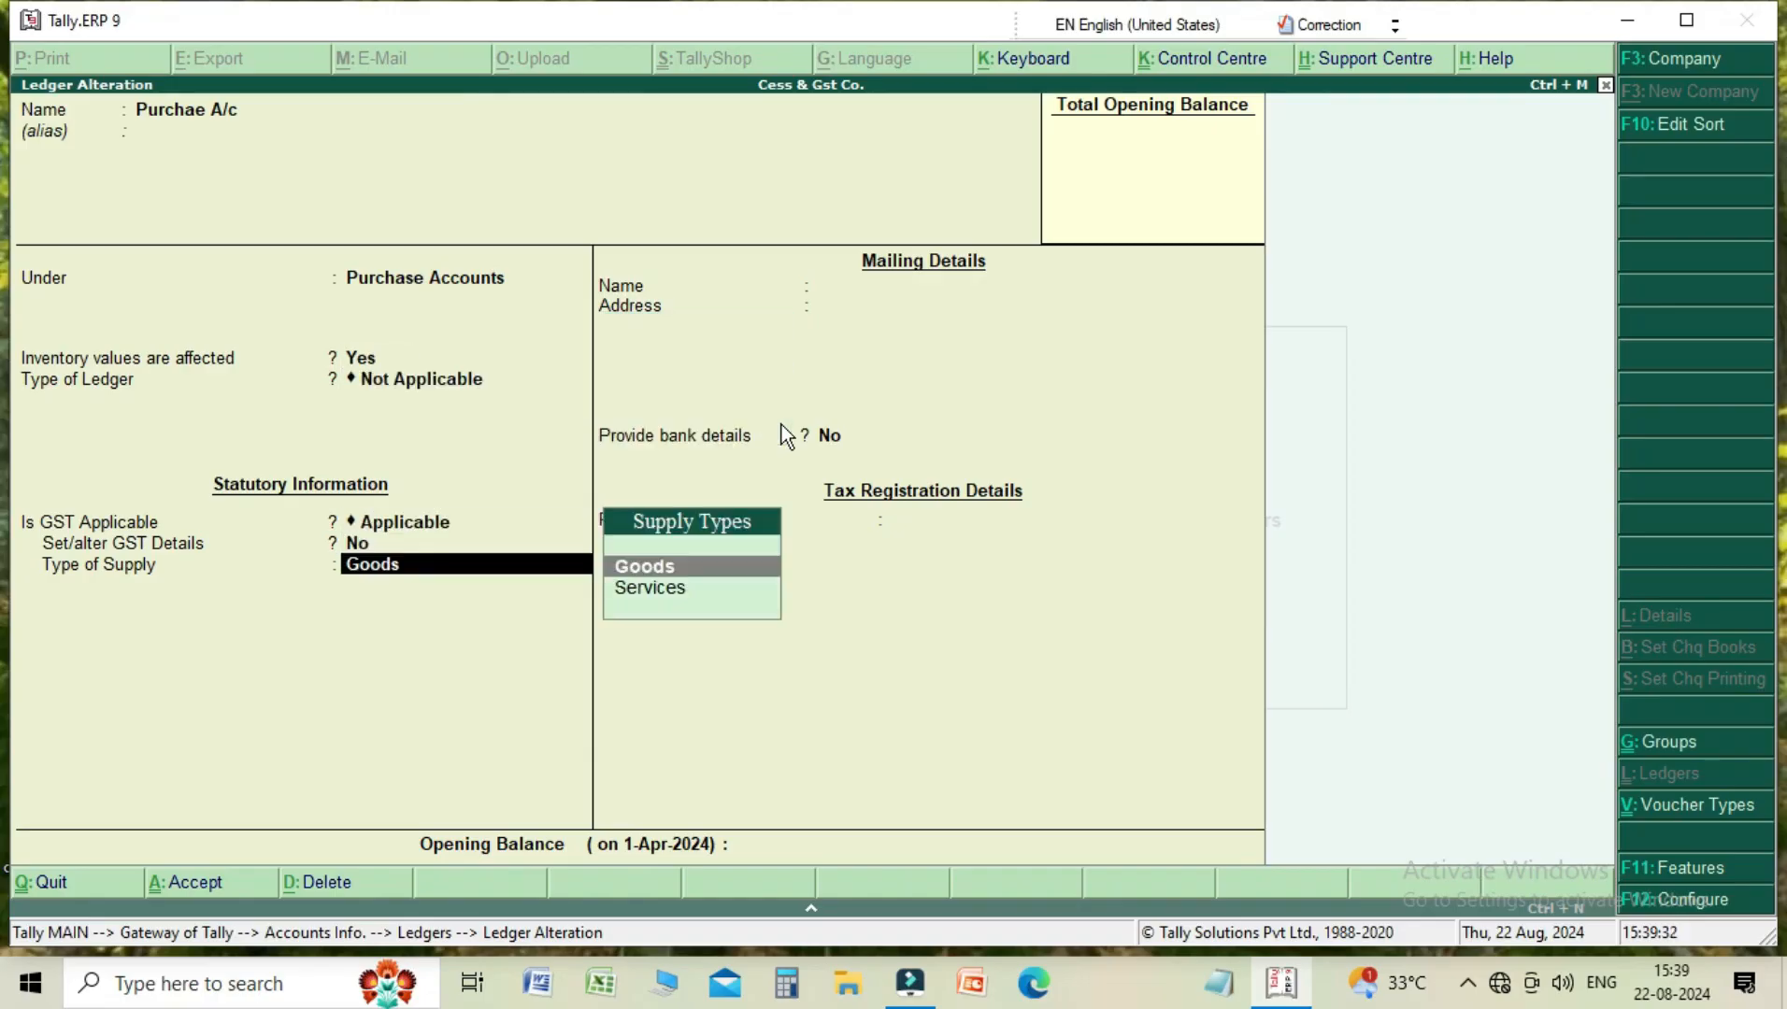
pyautogui.press('Return')
pyautogui.press('Return')
pyautogui.press('Return')
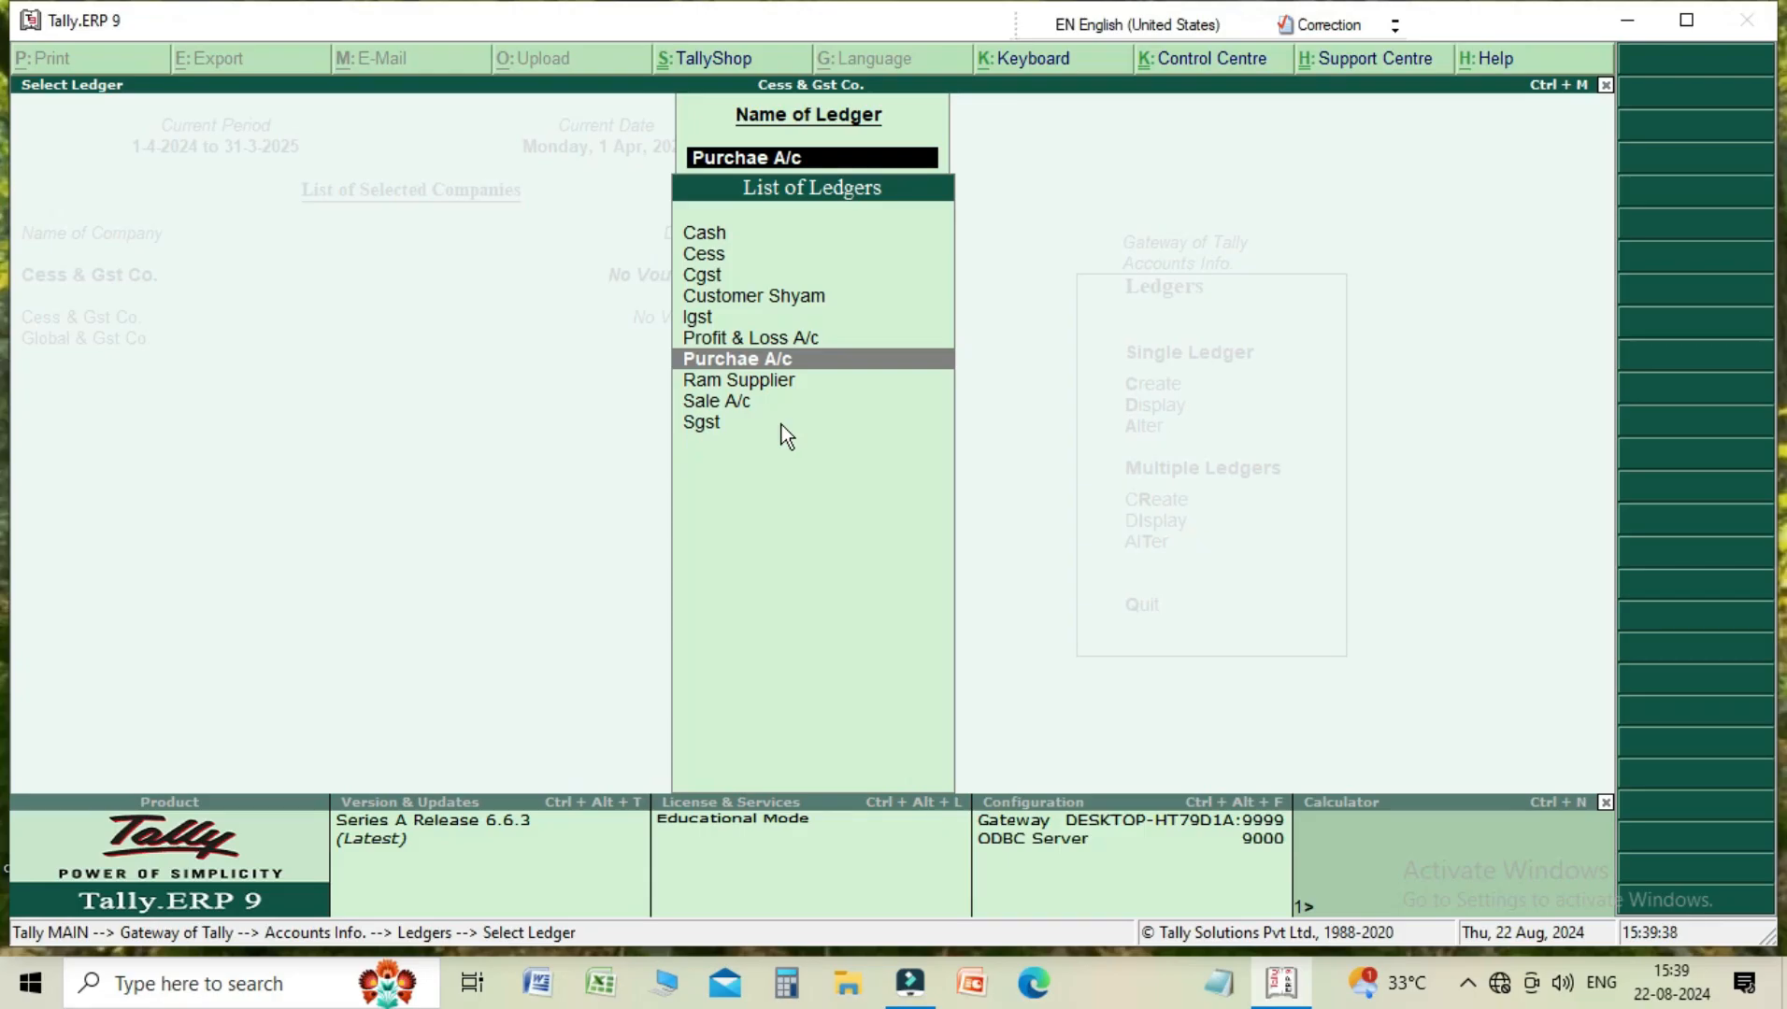
# - Open the Cgst ledger for alteration
pyautogui.press('Up')
pyautogui.press('Up')
pyautogui.press('Up')
pyautogui.press('Up')
pyautogui.press('Up')
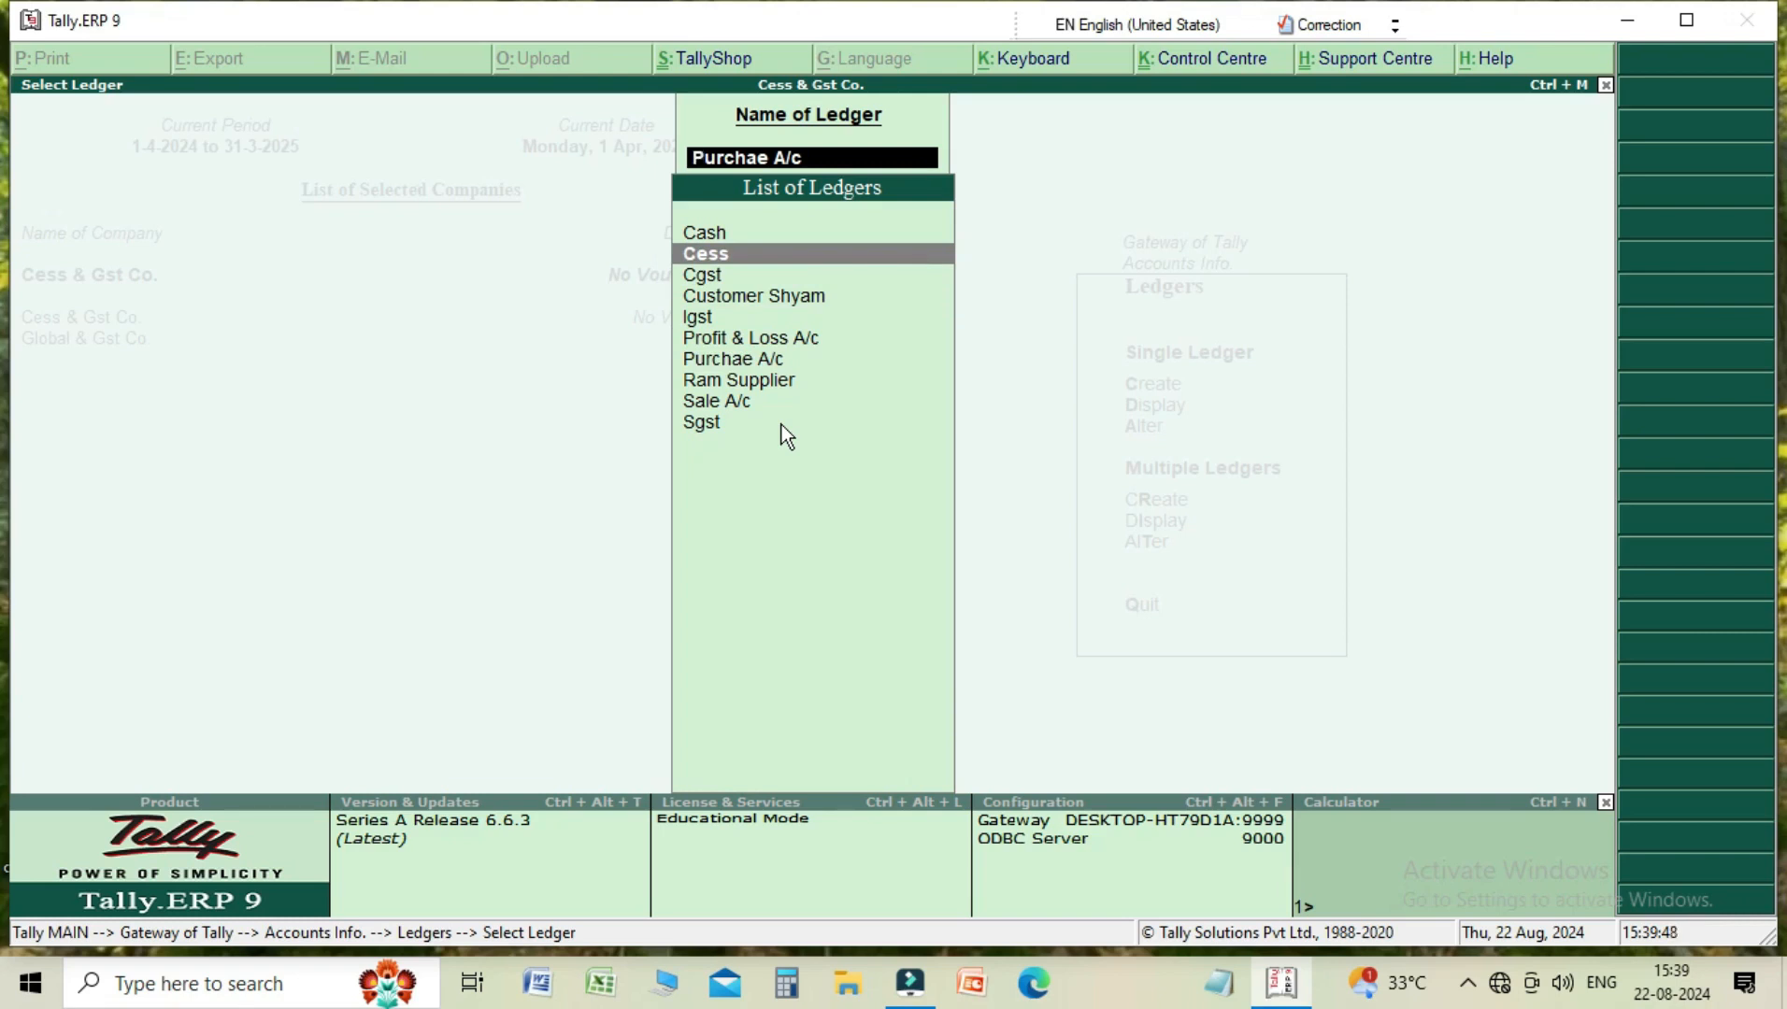
pyautogui.press('Down')
pyautogui.press('Return')
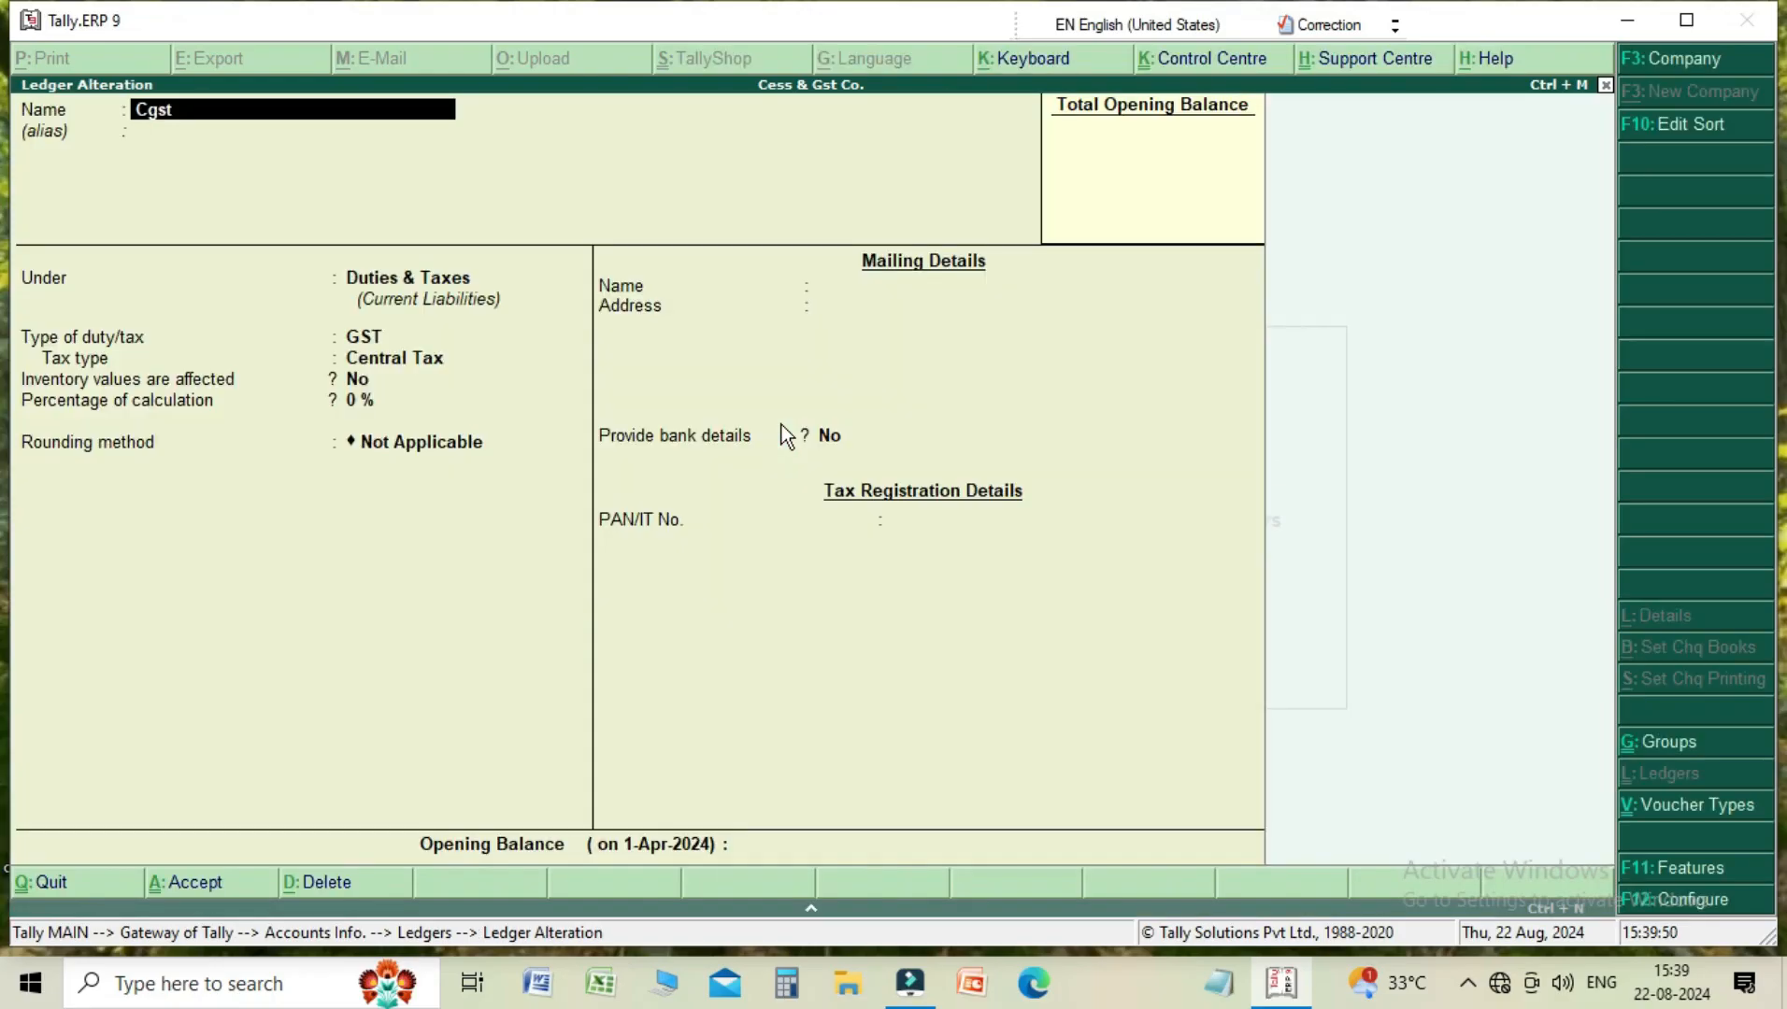
# - Keep Cgst under Duties & Taxes with duty type GST, tax type Central Tax, inventory values affected at No and calculation at 0 %
pyautogui.press('Return')
pyautogui.press('Return')
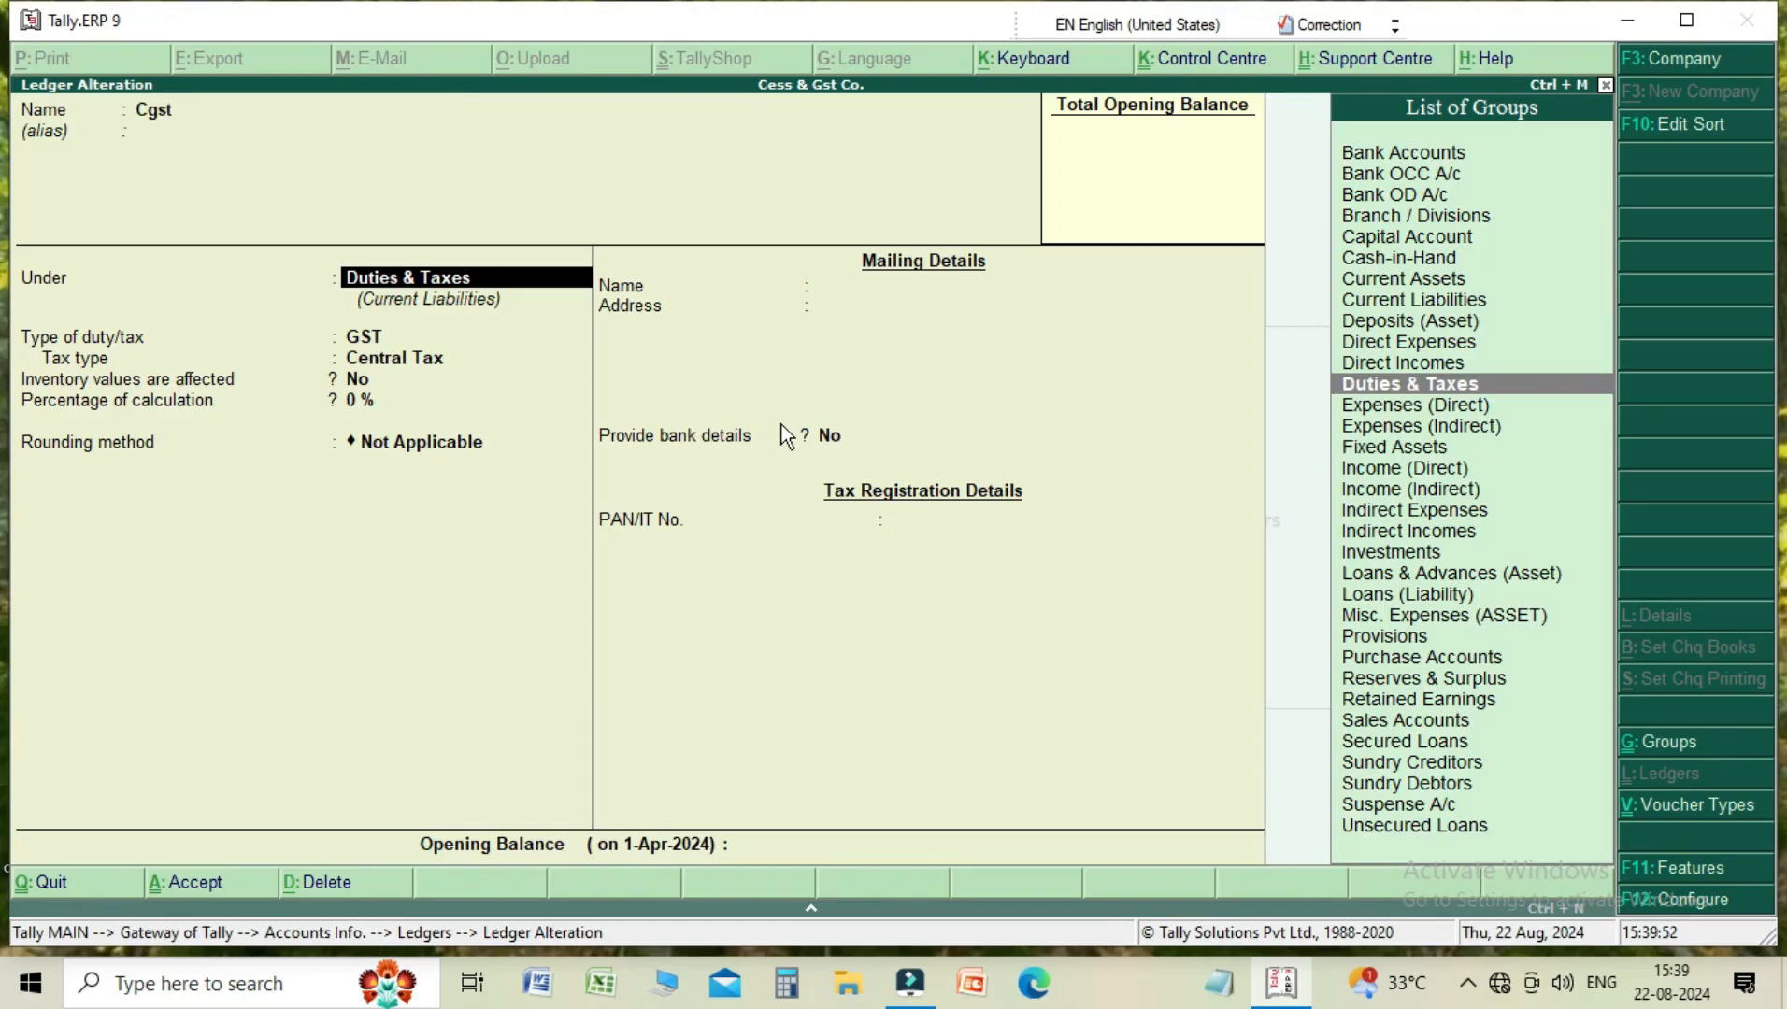
pyautogui.press('Return')
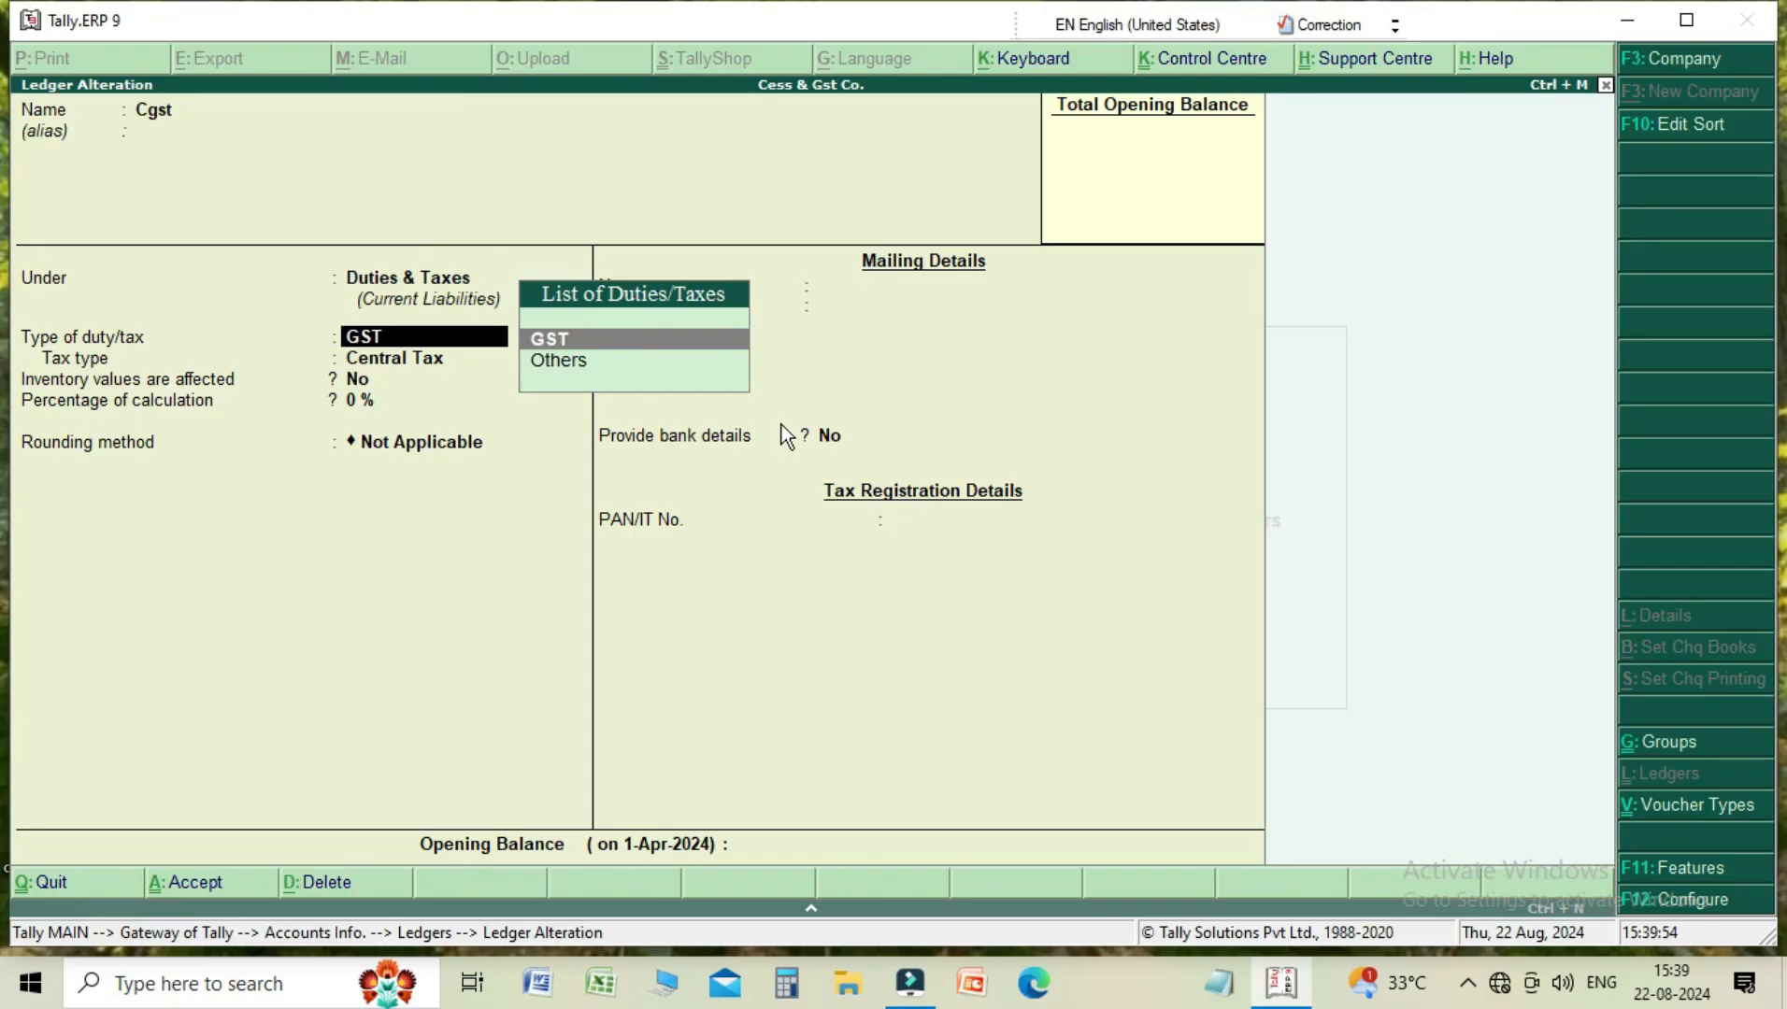
pyautogui.press('Return')
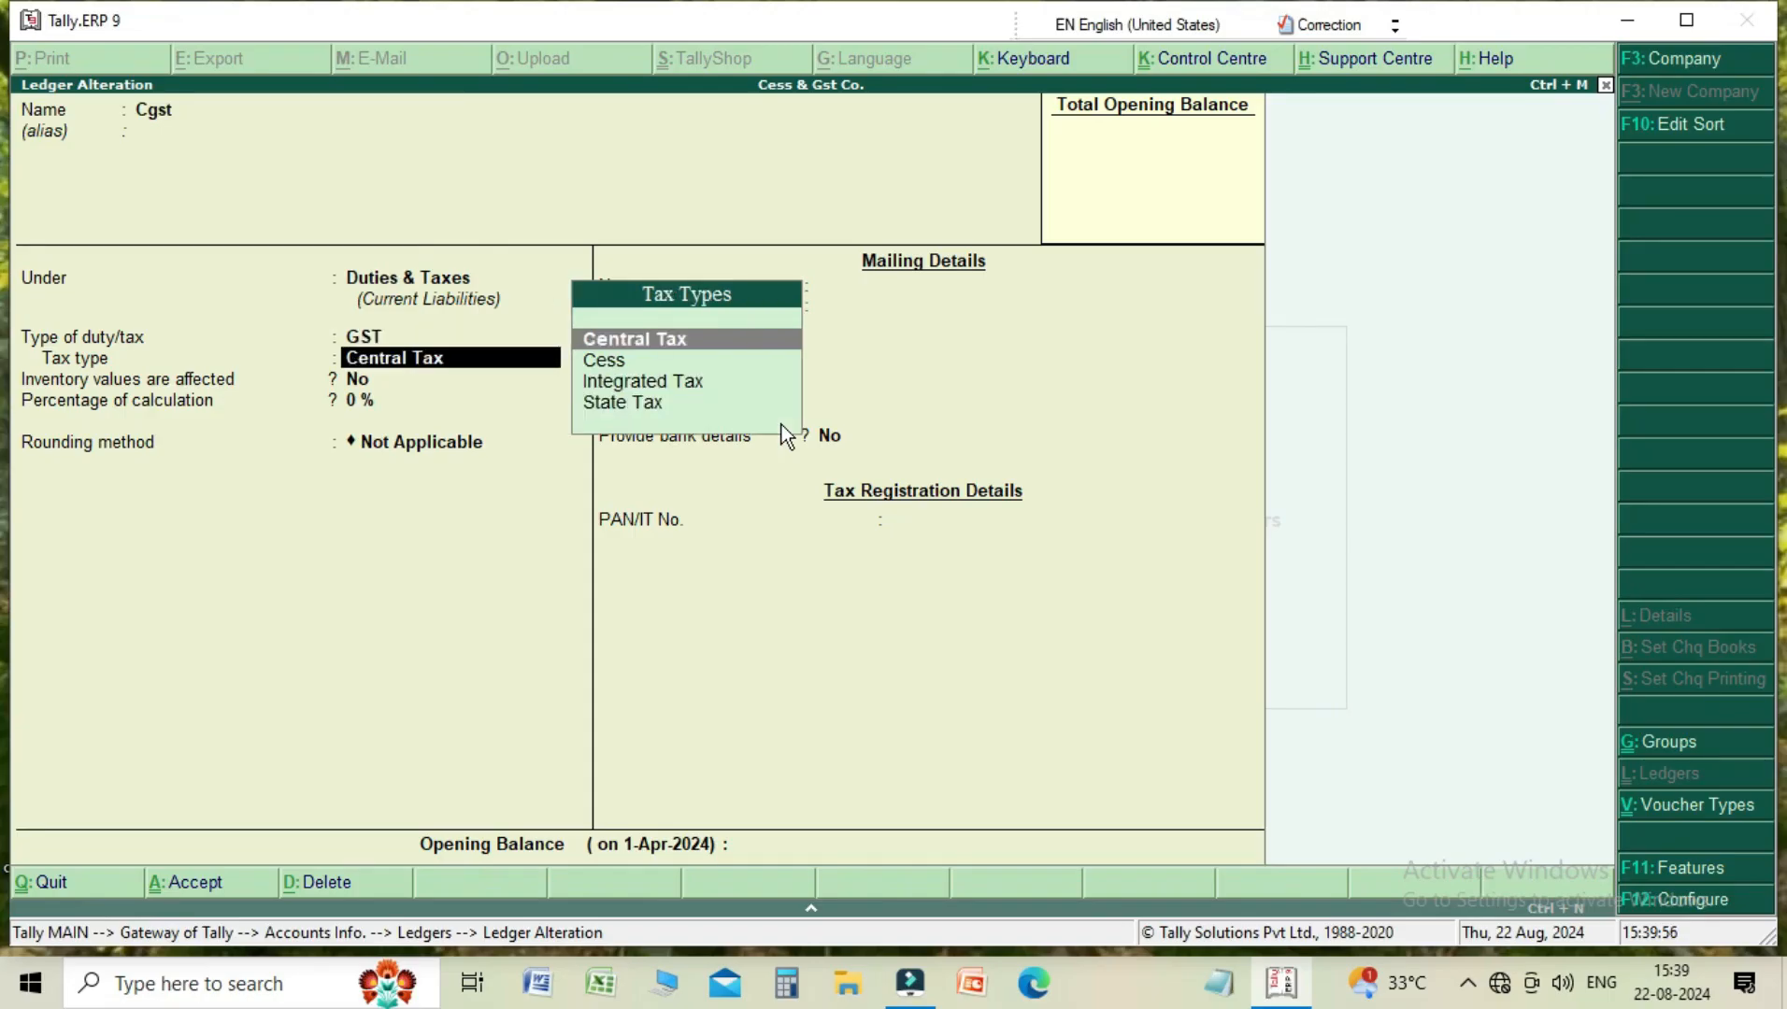
pyautogui.press('Return')
pyautogui.press('Return')
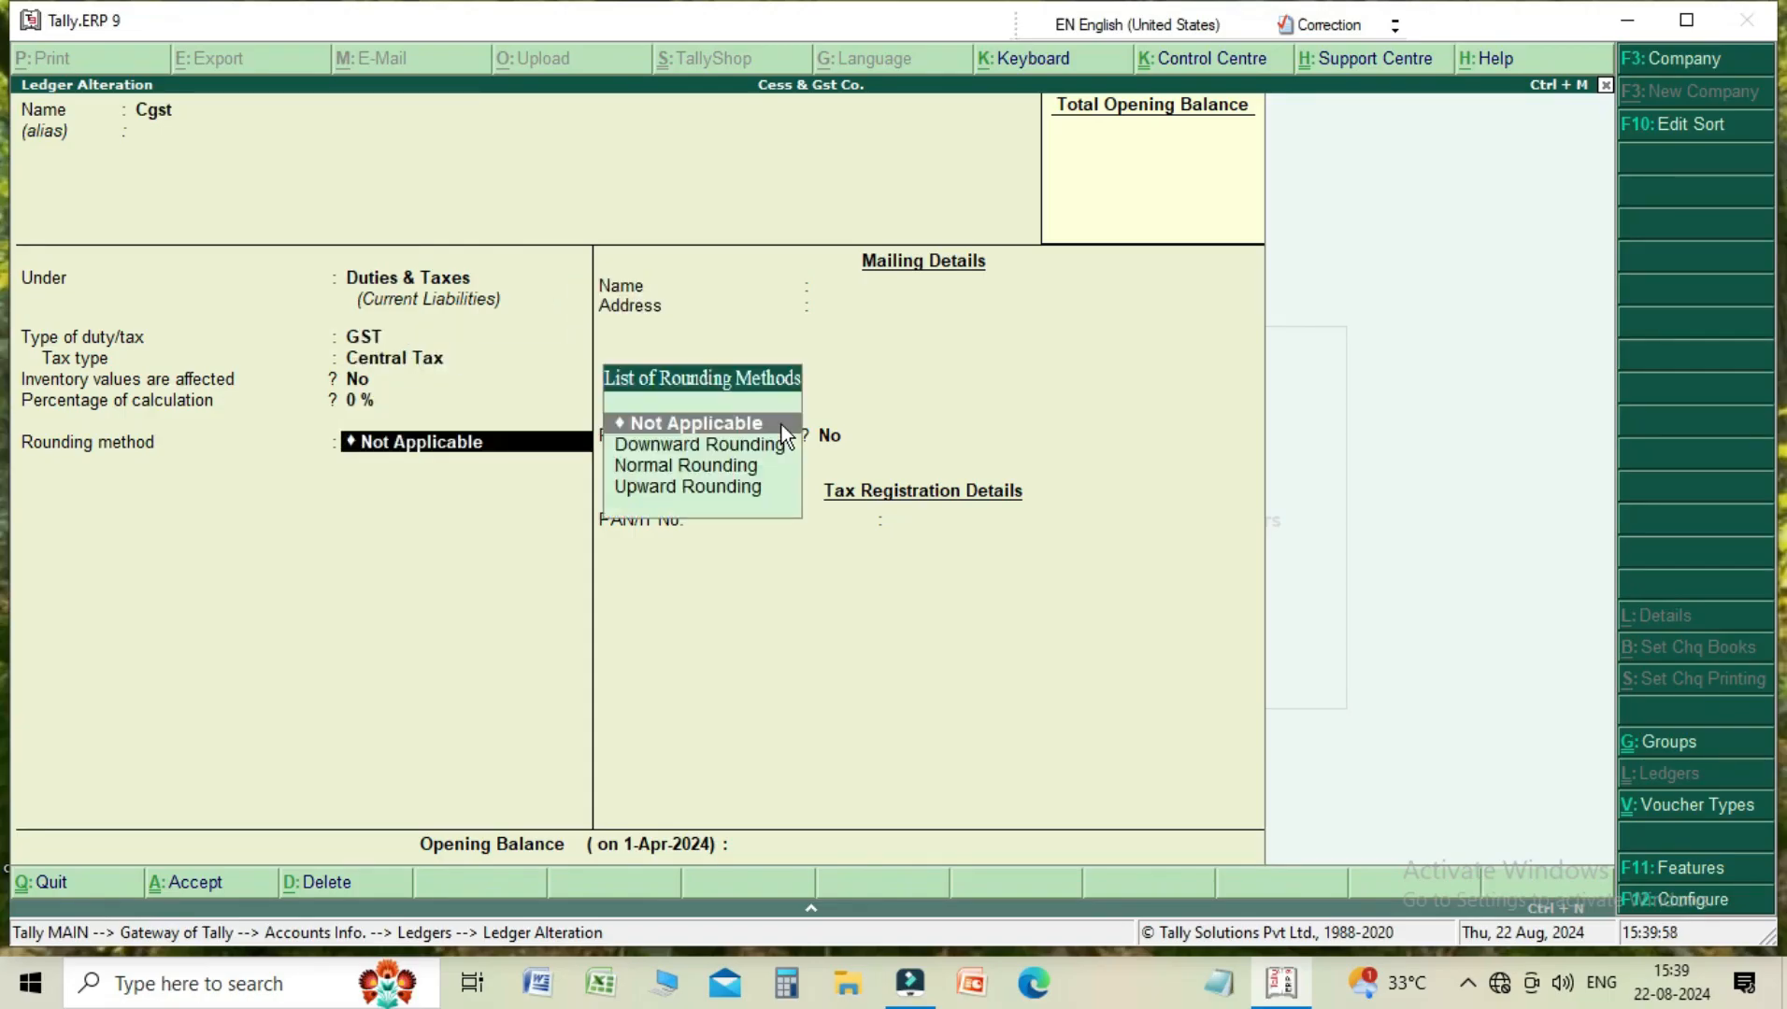
# - Keep the rounding method Not Applicable and bank details at No, and save the Cgst ledger
pyautogui.press('Return')
pyautogui.press('Return')
pyautogui.press('Return')
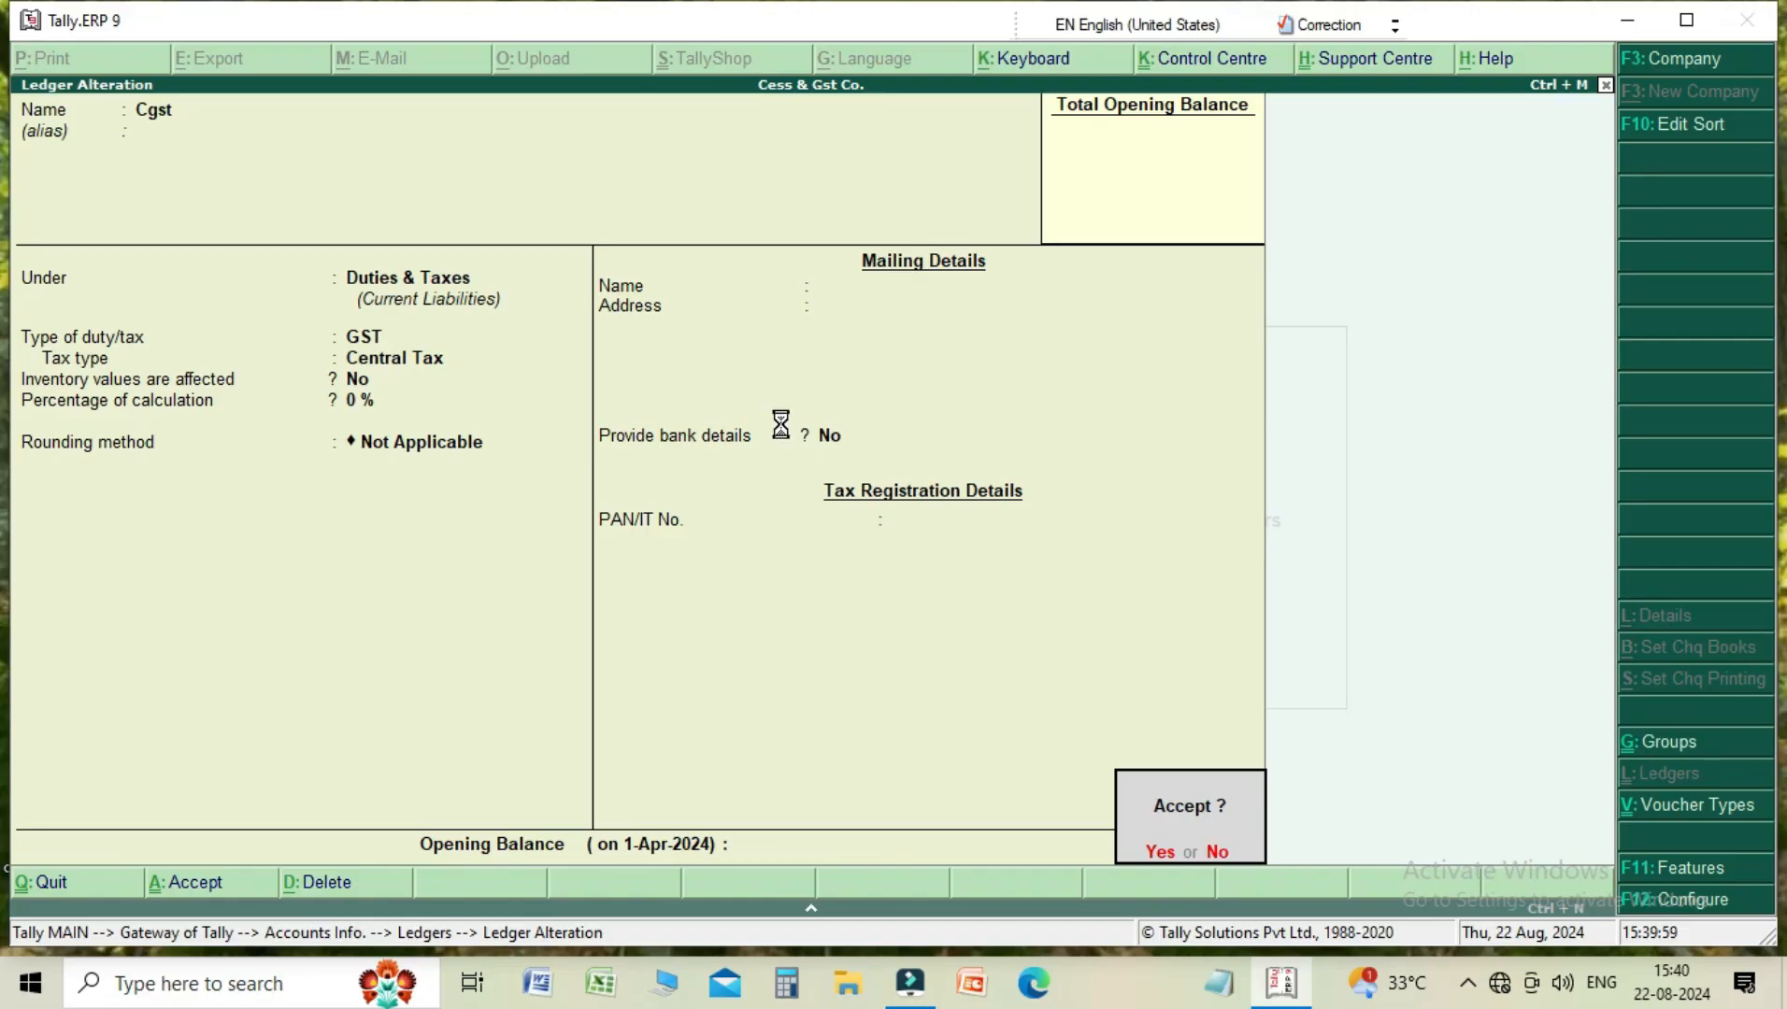
pyautogui.press('Return')
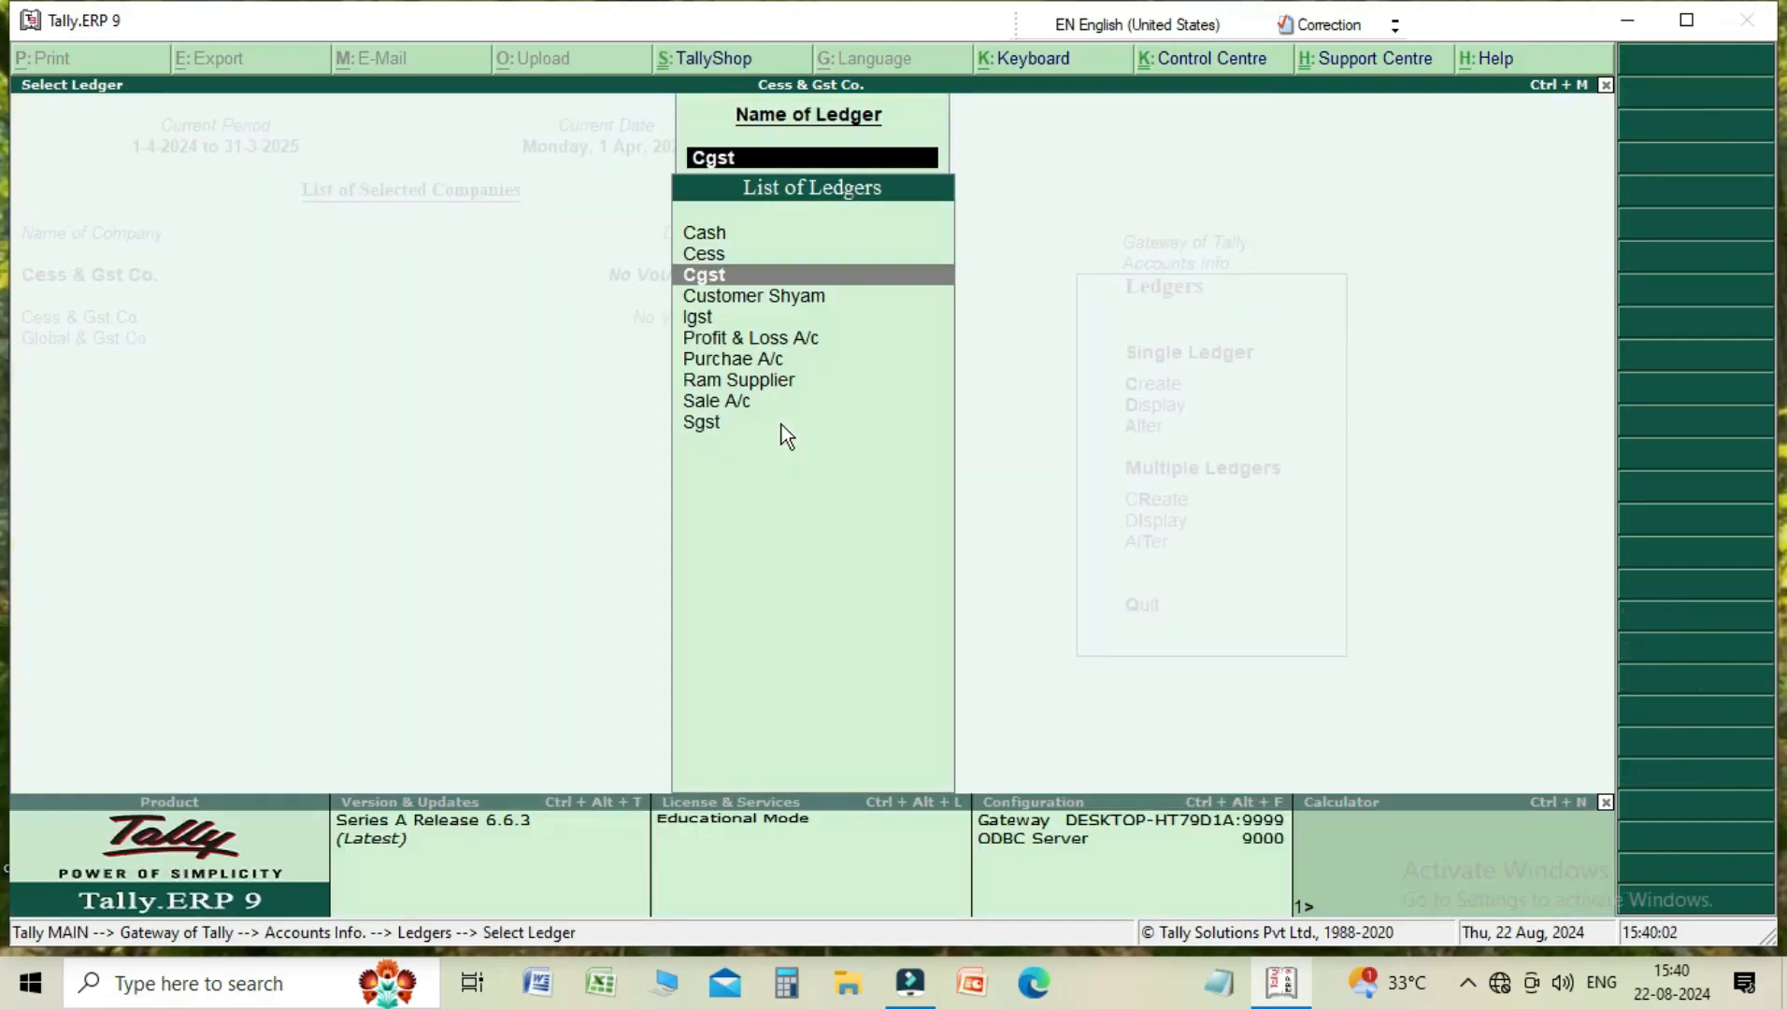
# - Open the Sgst ledger for alteration
pyautogui.press('Down')
pyautogui.press('Down')
pyautogui.press('Down')
pyautogui.press('Down')
pyautogui.press('Down')
pyautogui.press('Down')
pyautogui.press('Down')
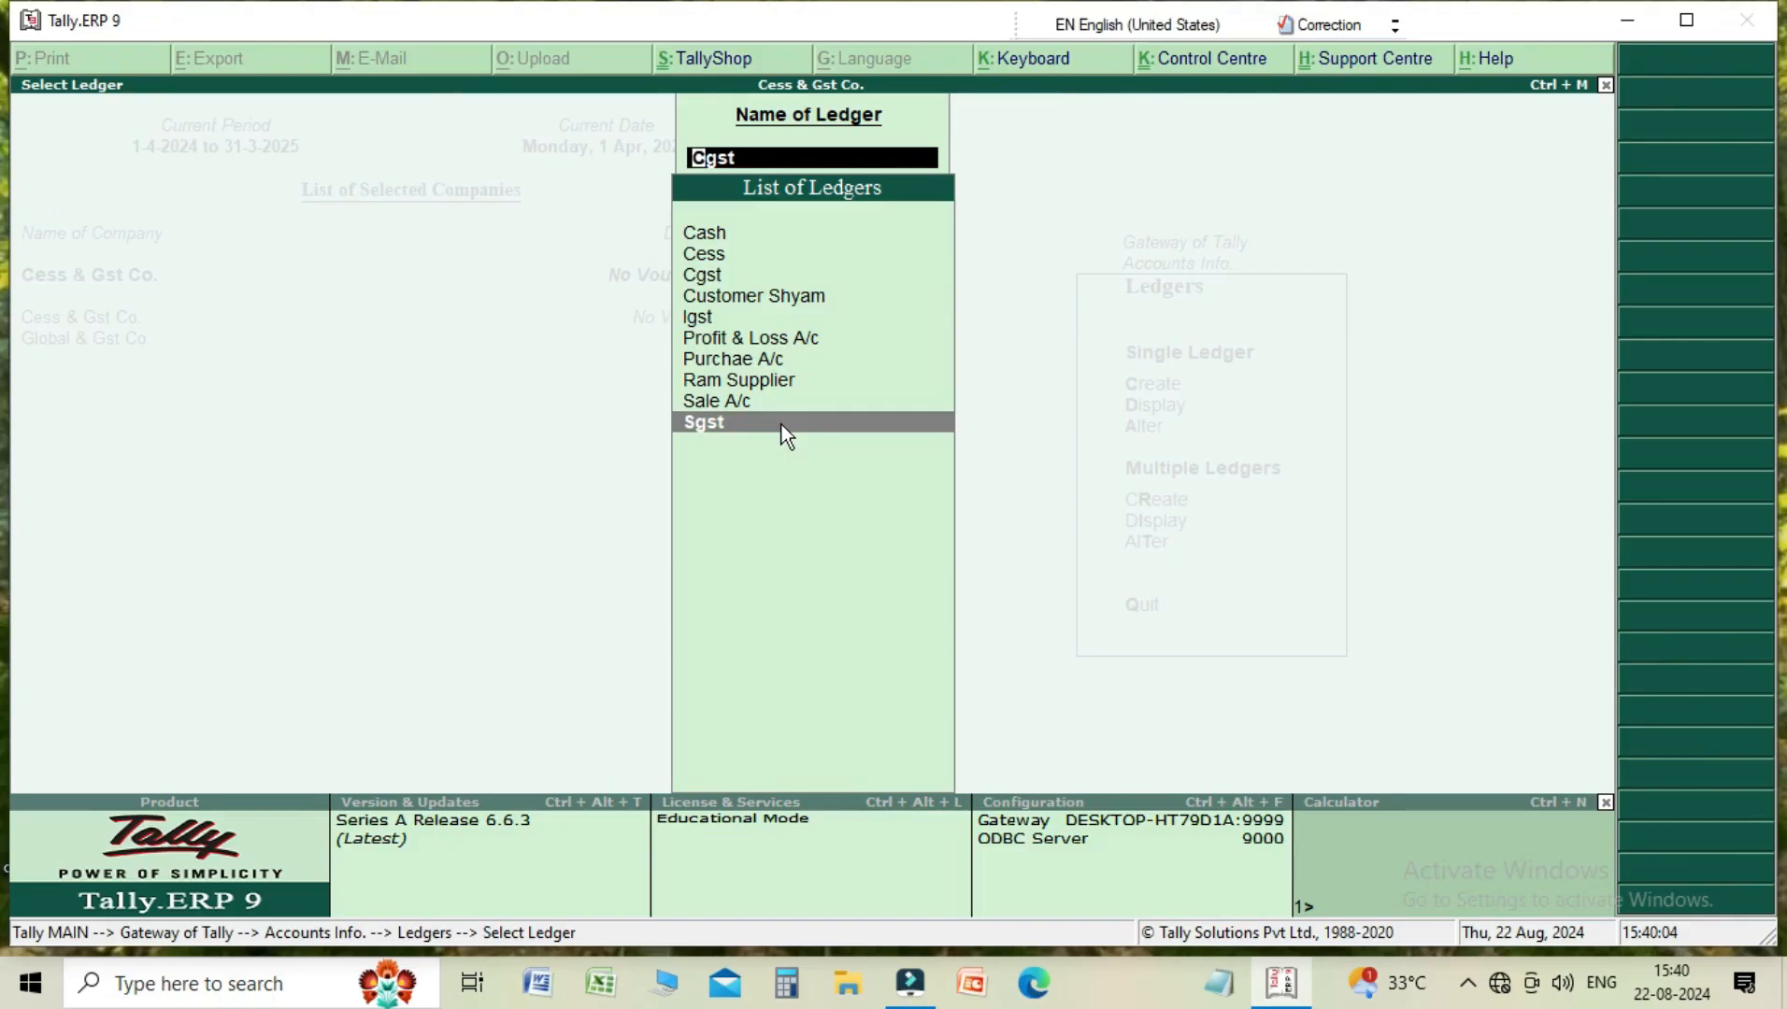
pyautogui.press('Return')
# - Keep Sgst under Duties & Taxes with duty type GST, tax type State Tax and rounding method Not Applicable, and save the ledger
pyautogui.press('Return')
pyautogui.press('Return')
pyautogui.press('Return')
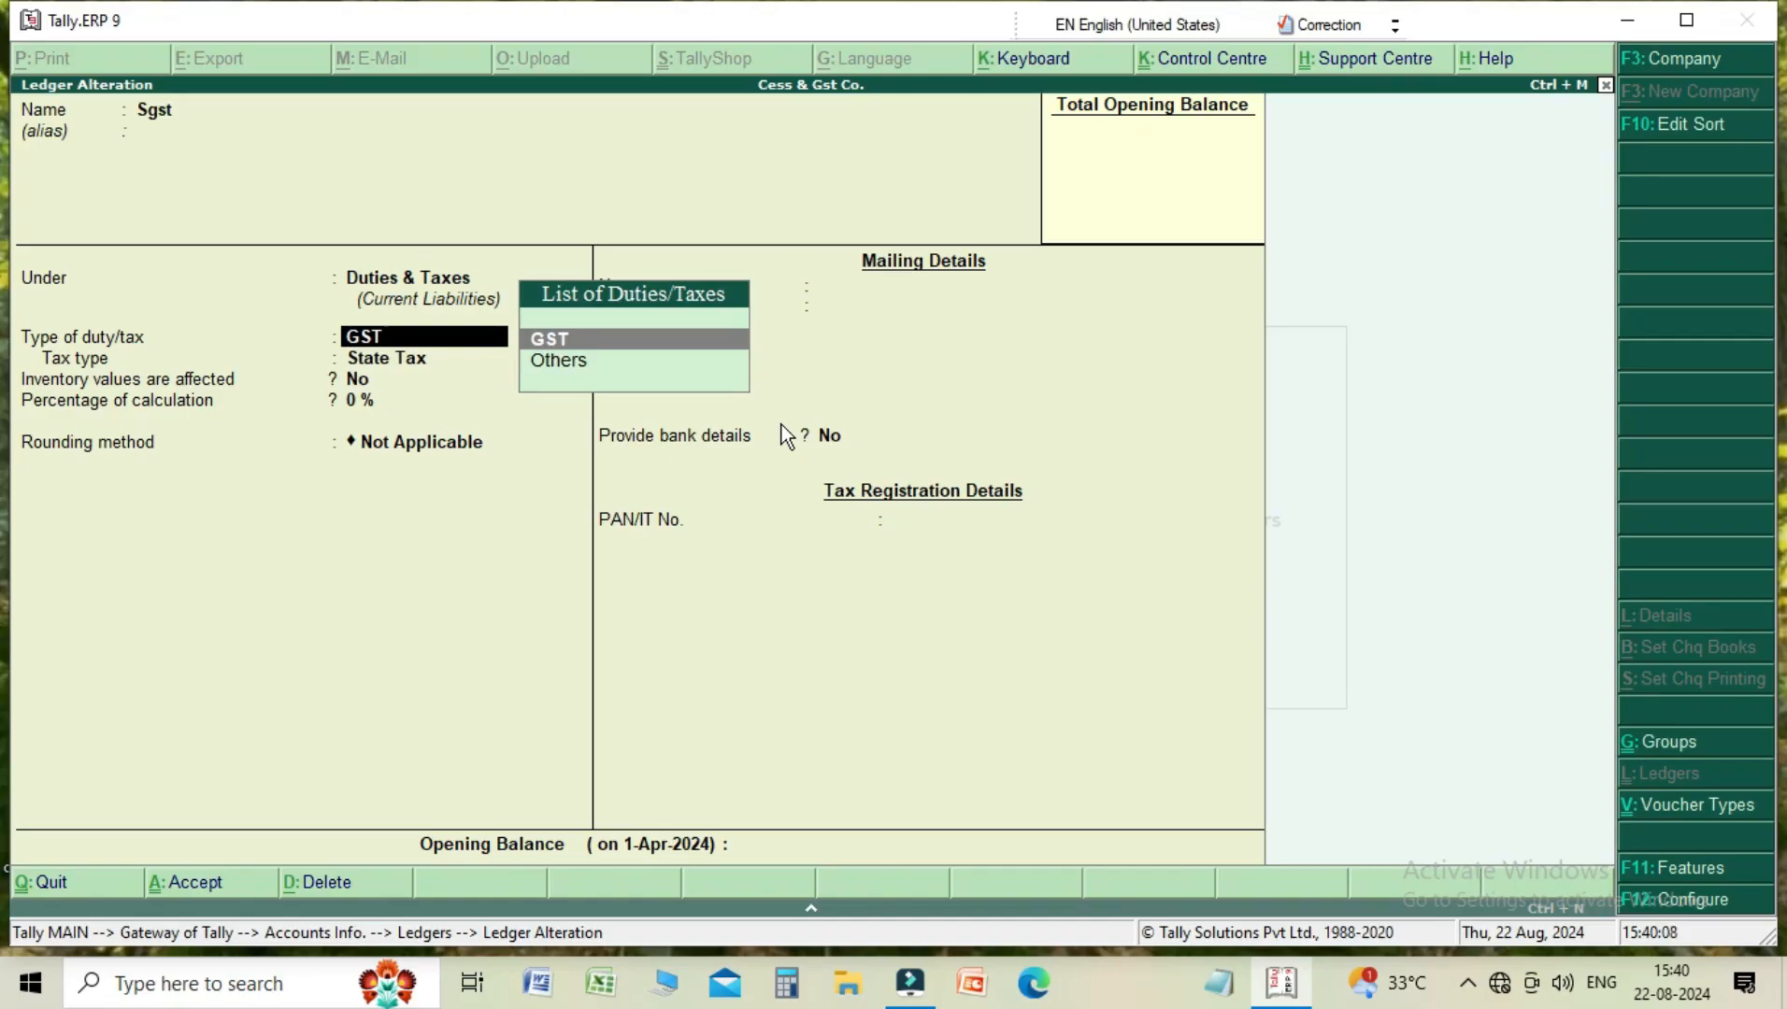
pyautogui.press('Return')
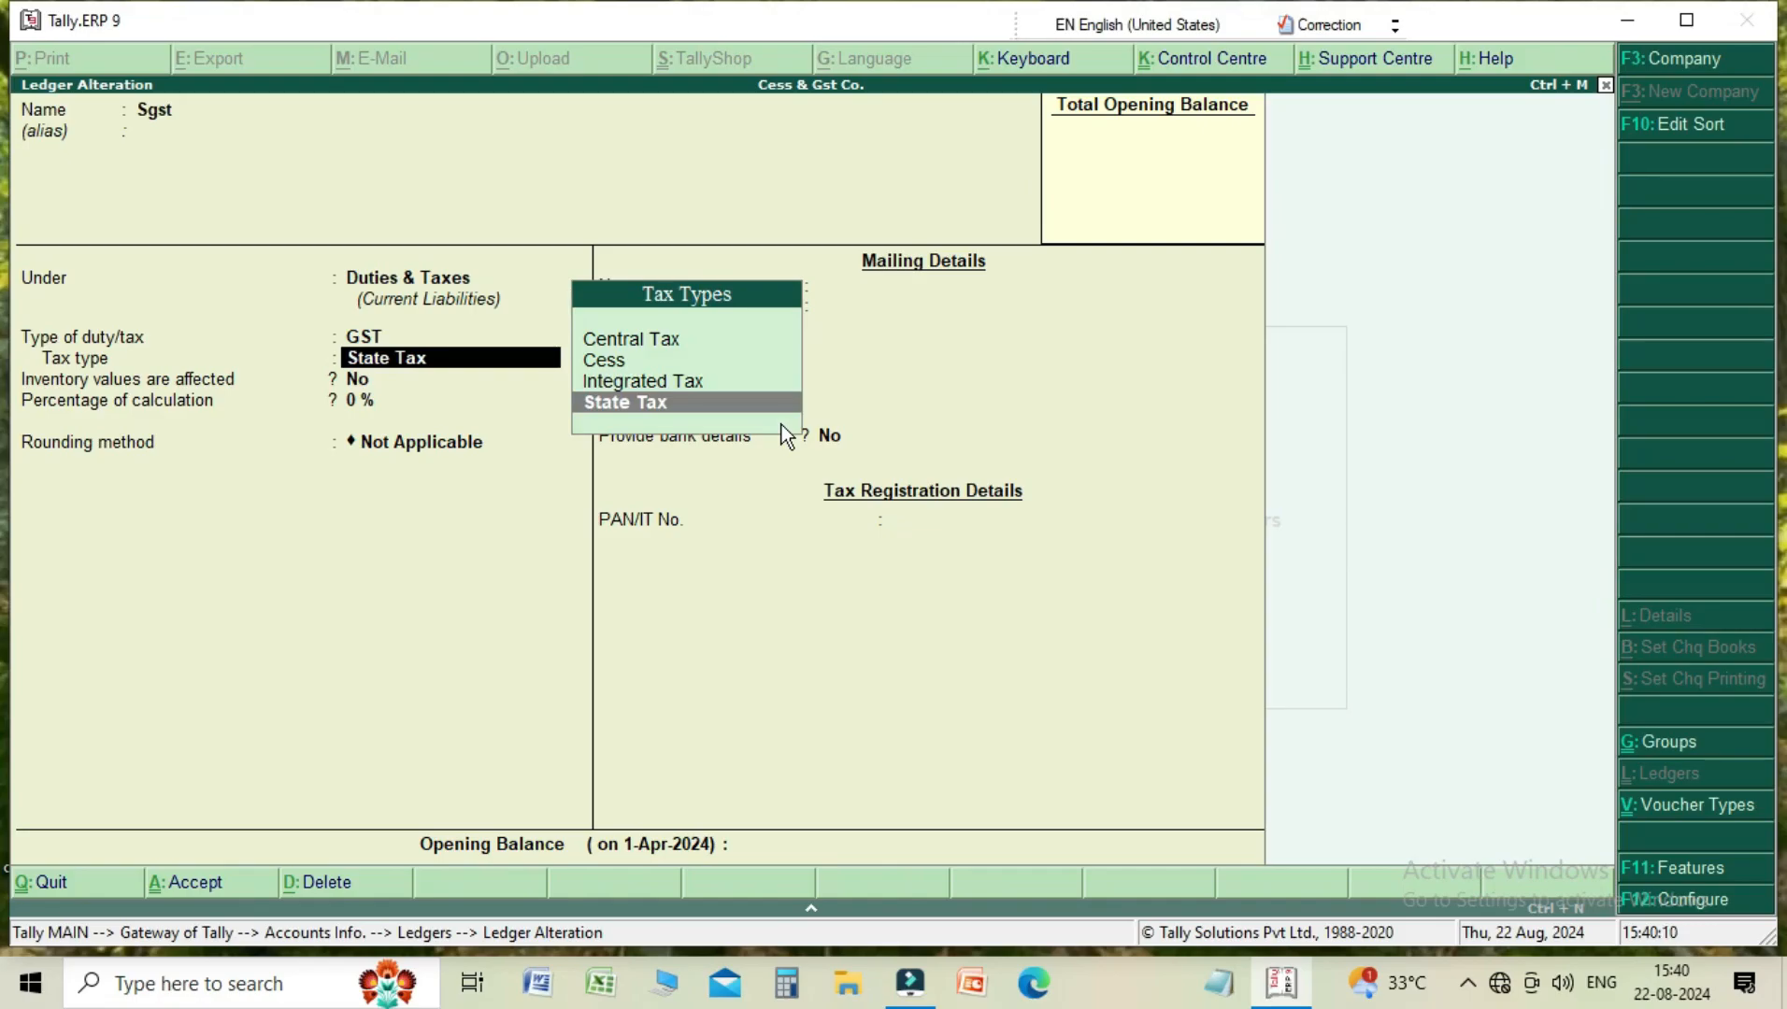
pyautogui.press('Return')
pyautogui.press('Return')
pyautogui.press('Return')
pyautogui.press('Return')
pyautogui.press('Return')
pyautogui.press('Return')
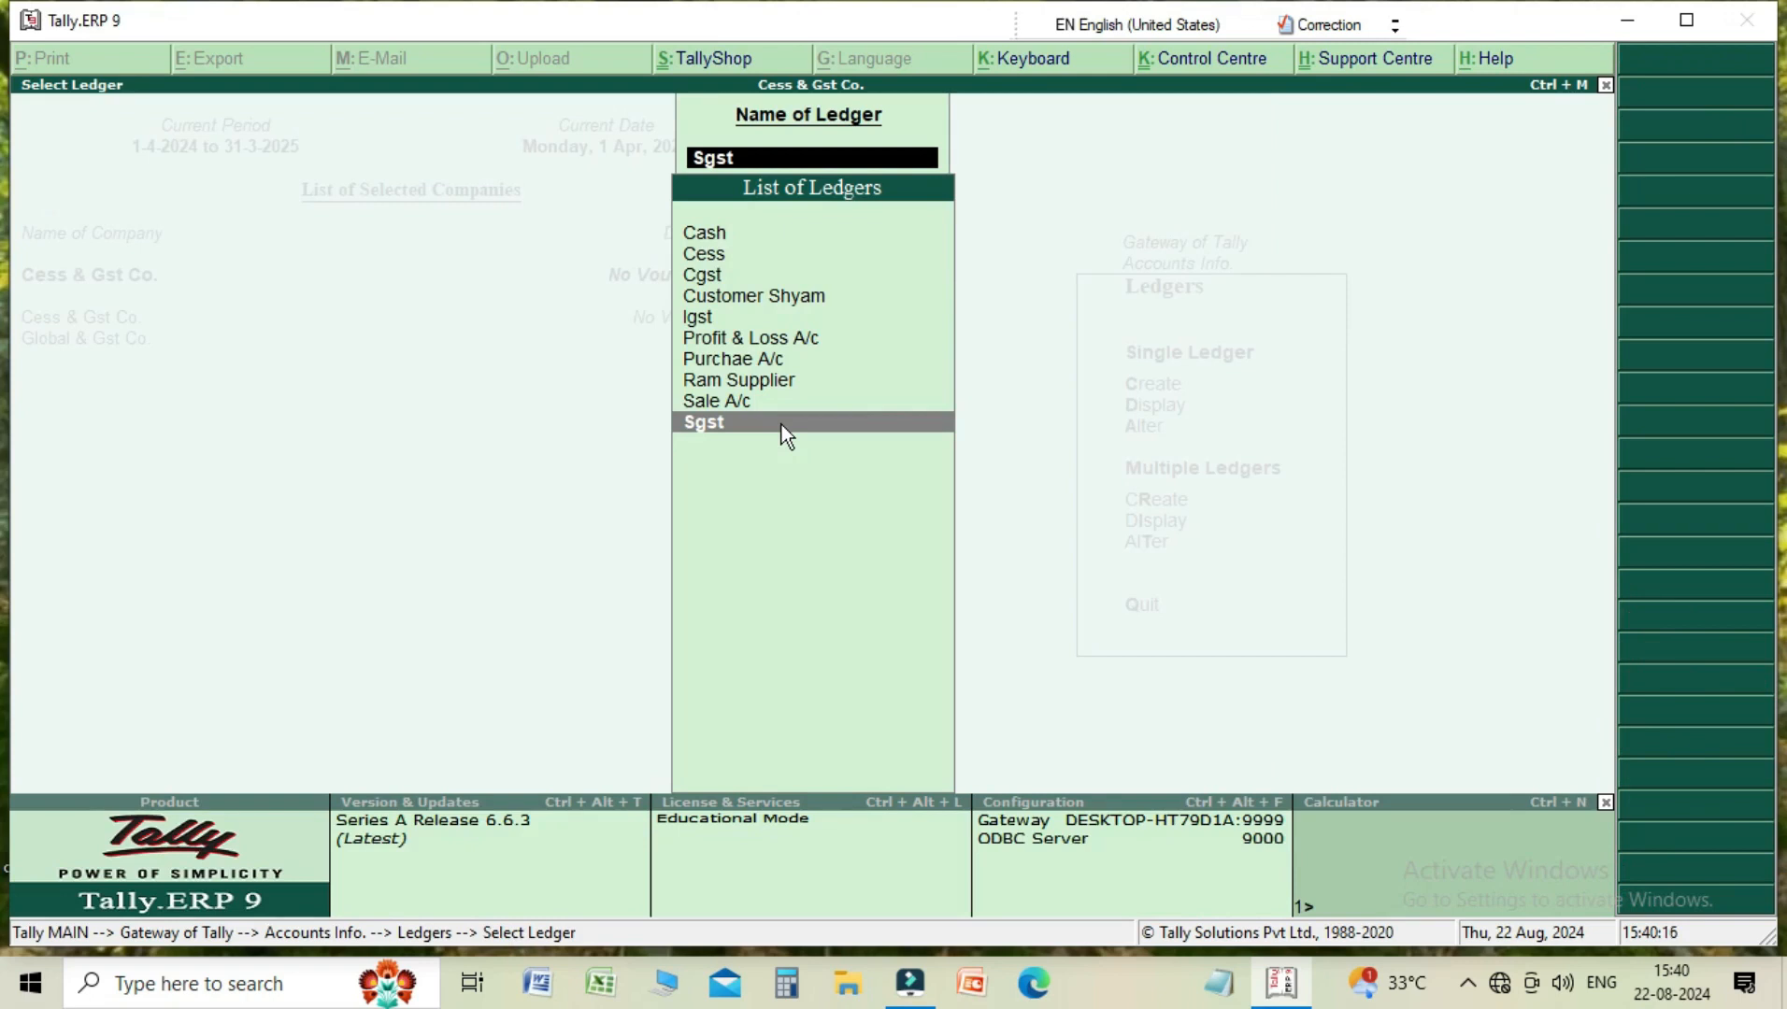
# - Open the Igst ledger for alteration
pyautogui.press('Up')
pyautogui.press('Up')
pyautogui.press('Up')
pyautogui.press('Up')
pyautogui.press('Up')
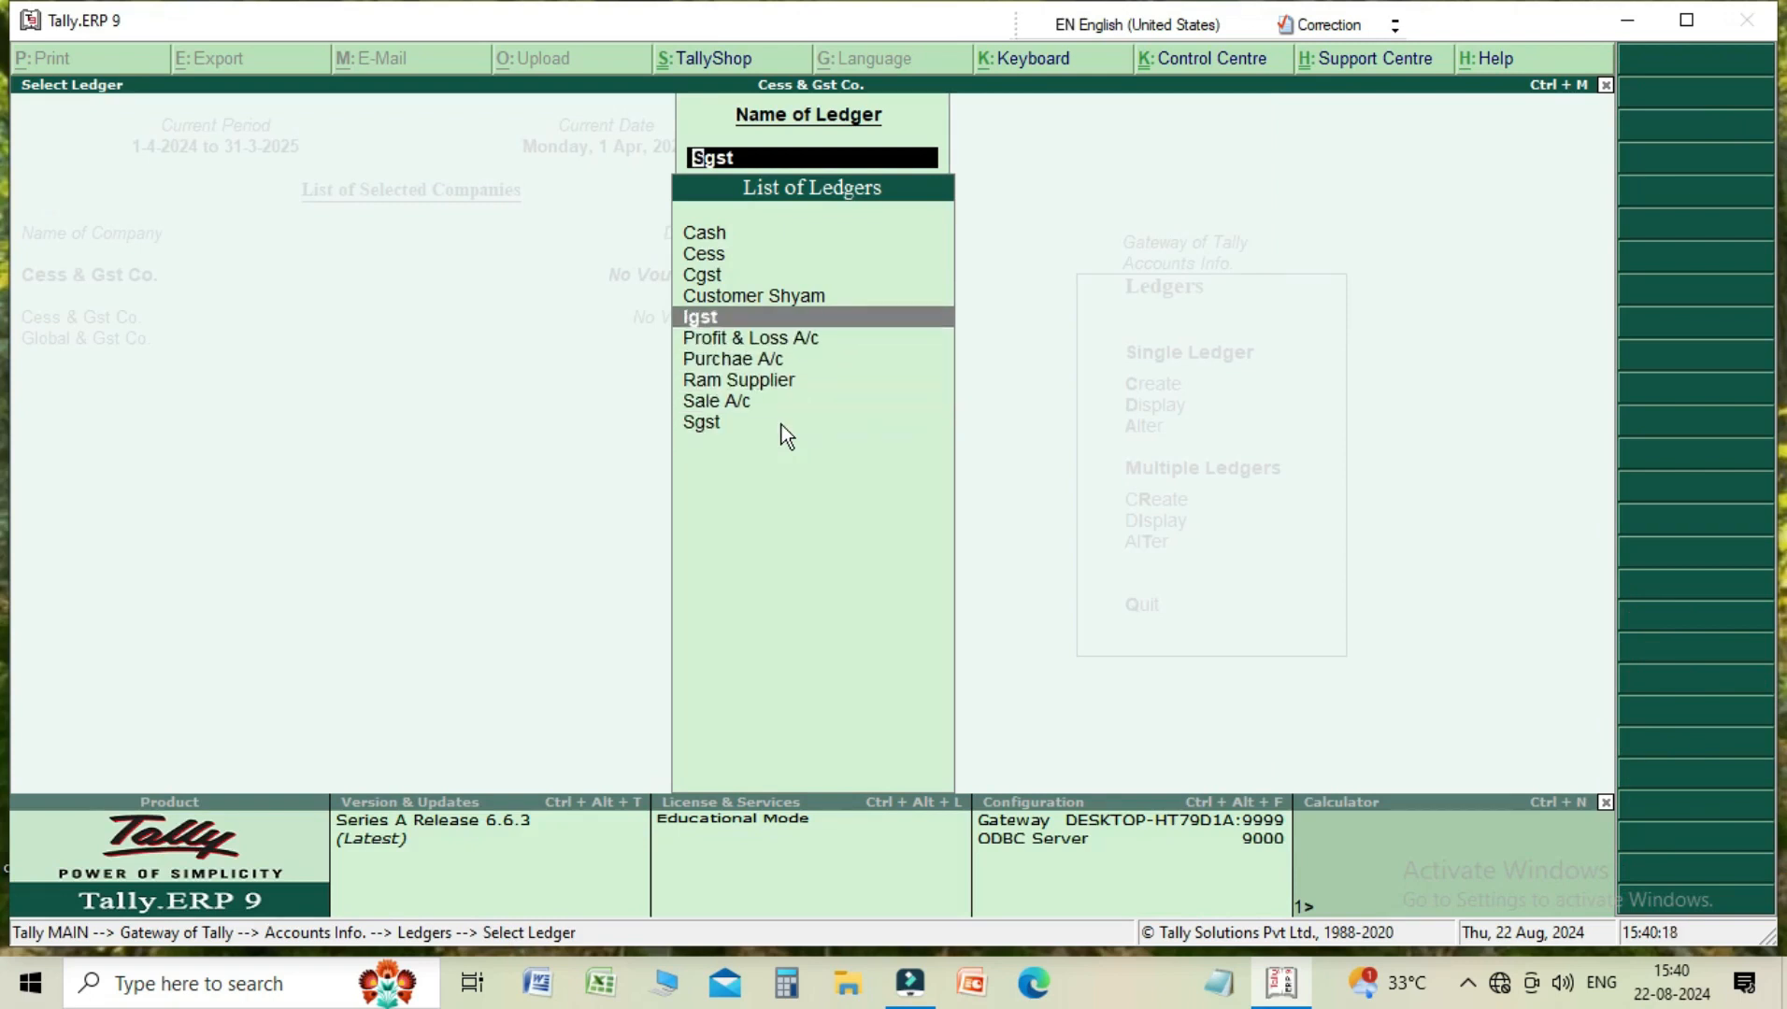
pyautogui.press('Return')
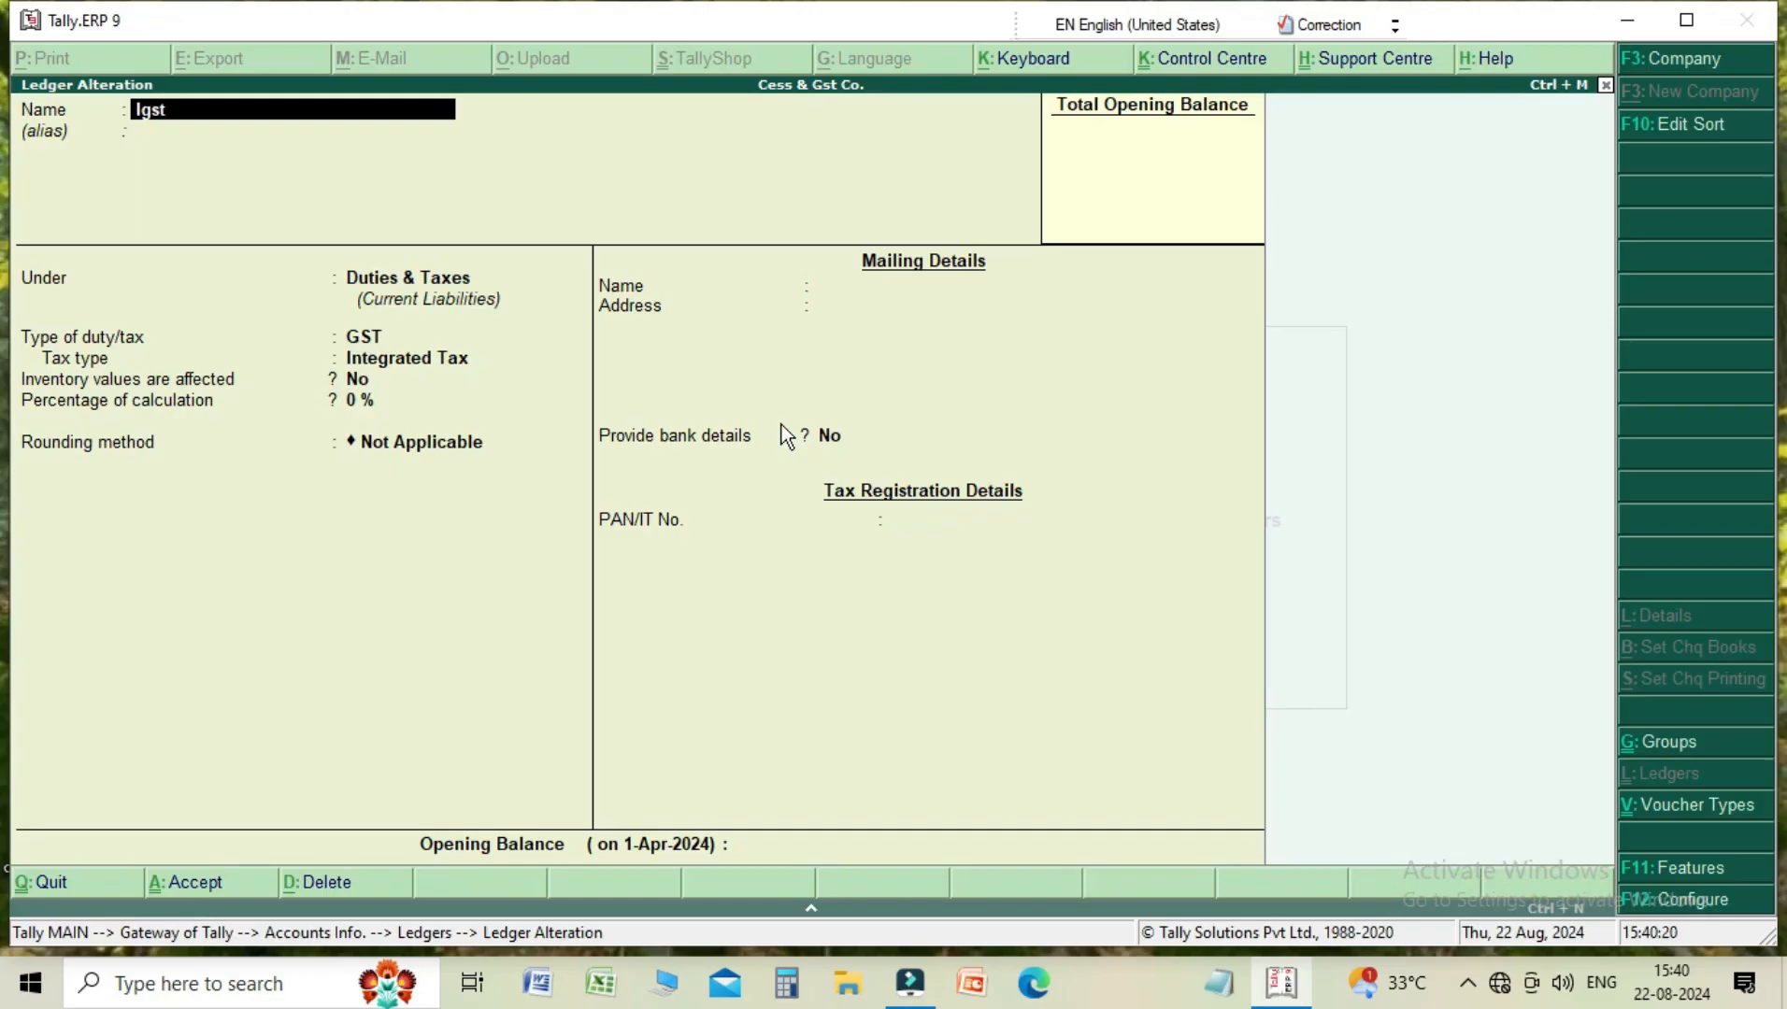
# - Keep Igst under Duties & Taxes with duty type GST, tax type Integrated Tax and rounding method Not Applicable, and save the ledger
pyautogui.press('Return')
pyautogui.press('Return')
pyautogui.press('Return')
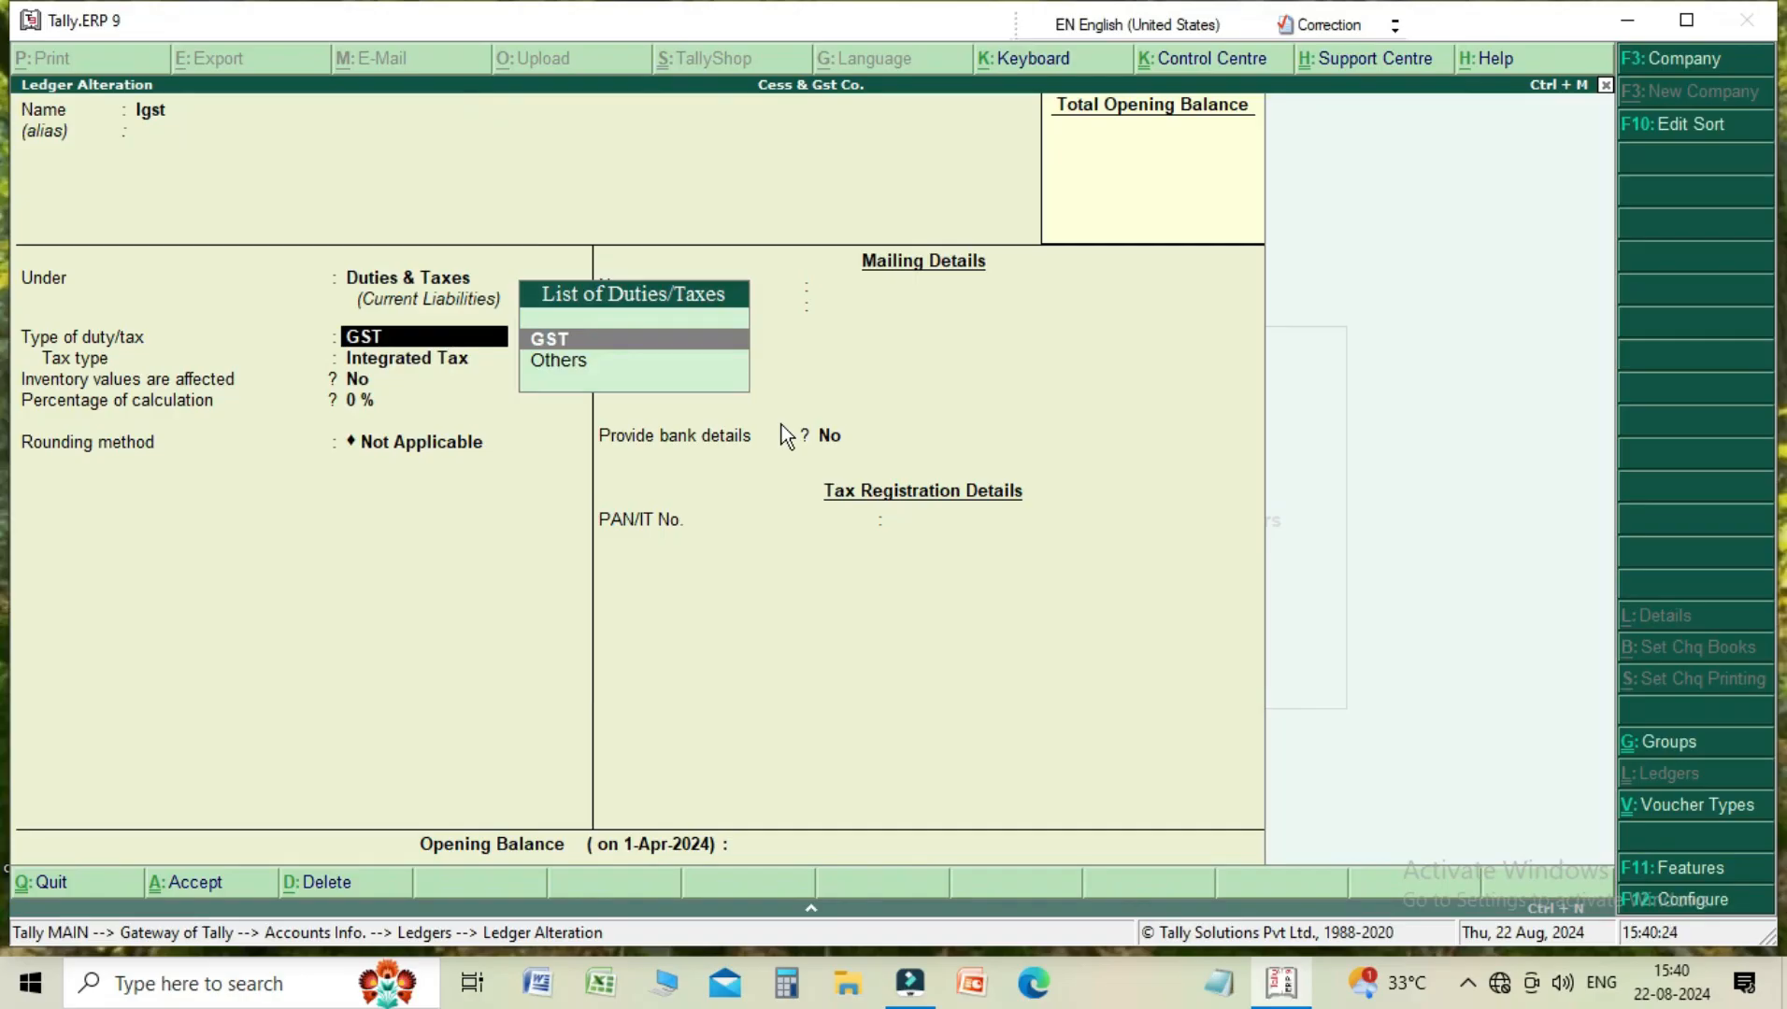
pyautogui.press('Return')
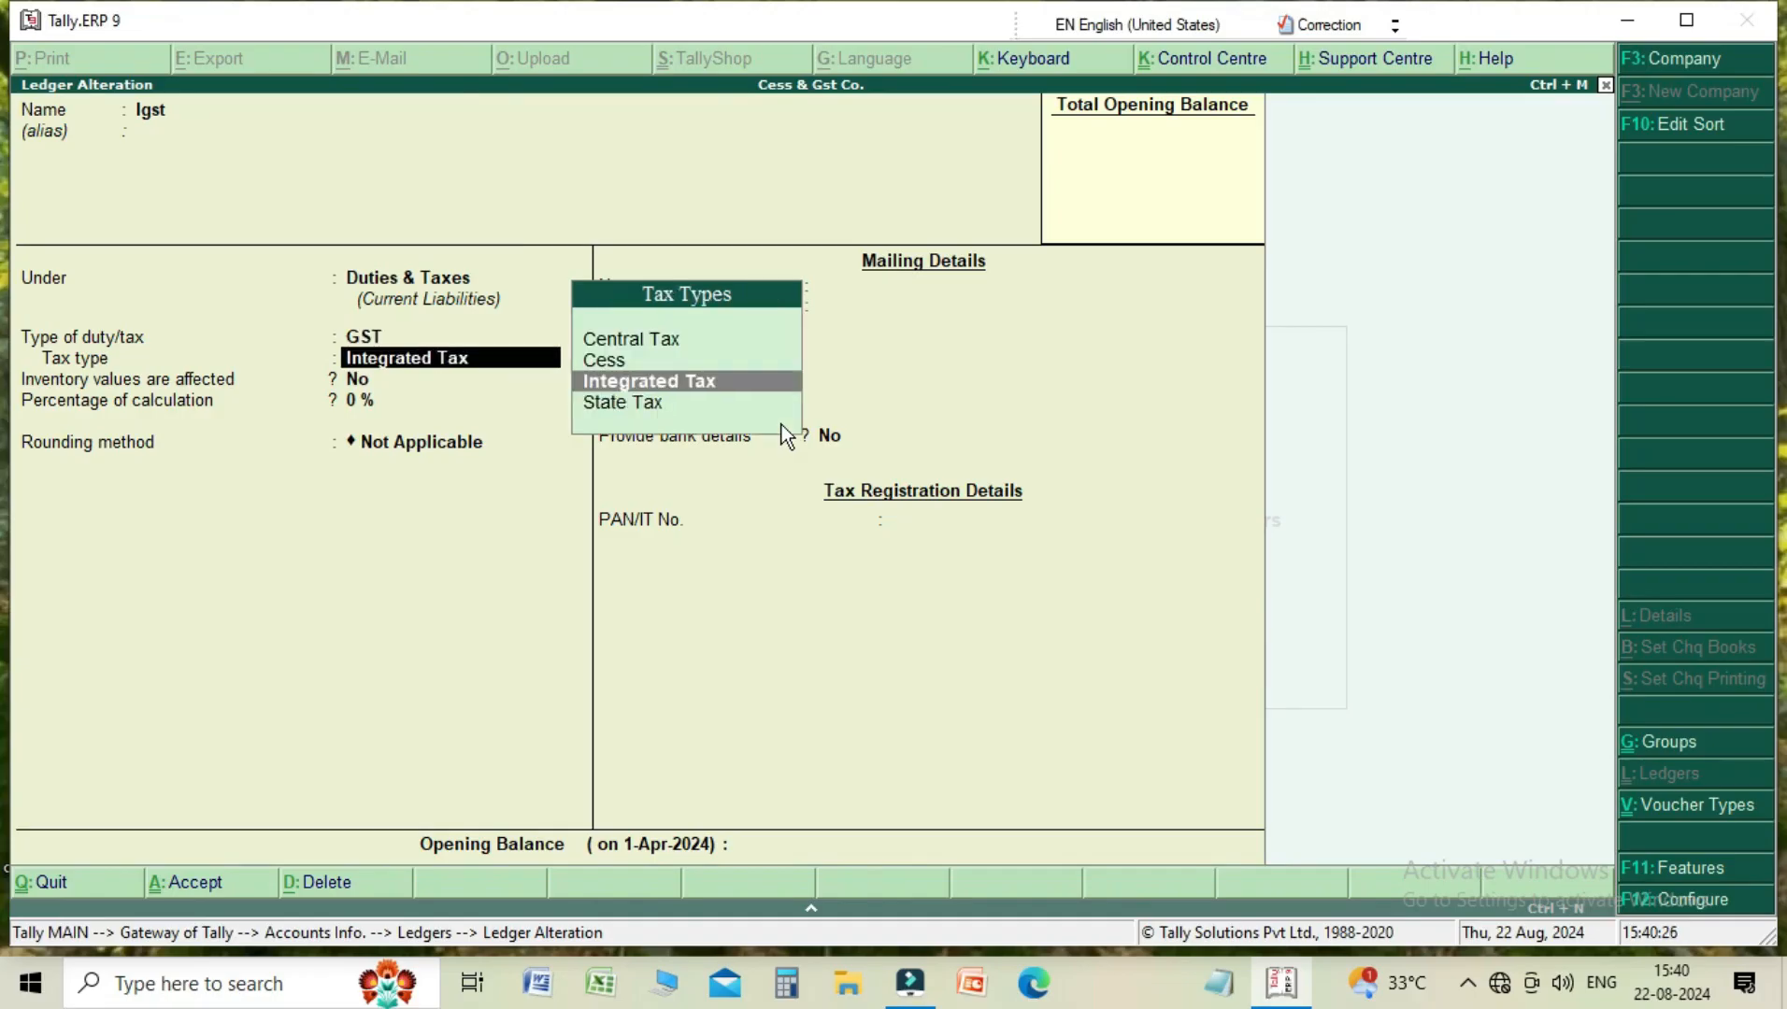
pyautogui.press('Return')
pyautogui.press('Return')
pyautogui.press('Return')
pyautogui.press('Return')
pyautogui.press('Return')
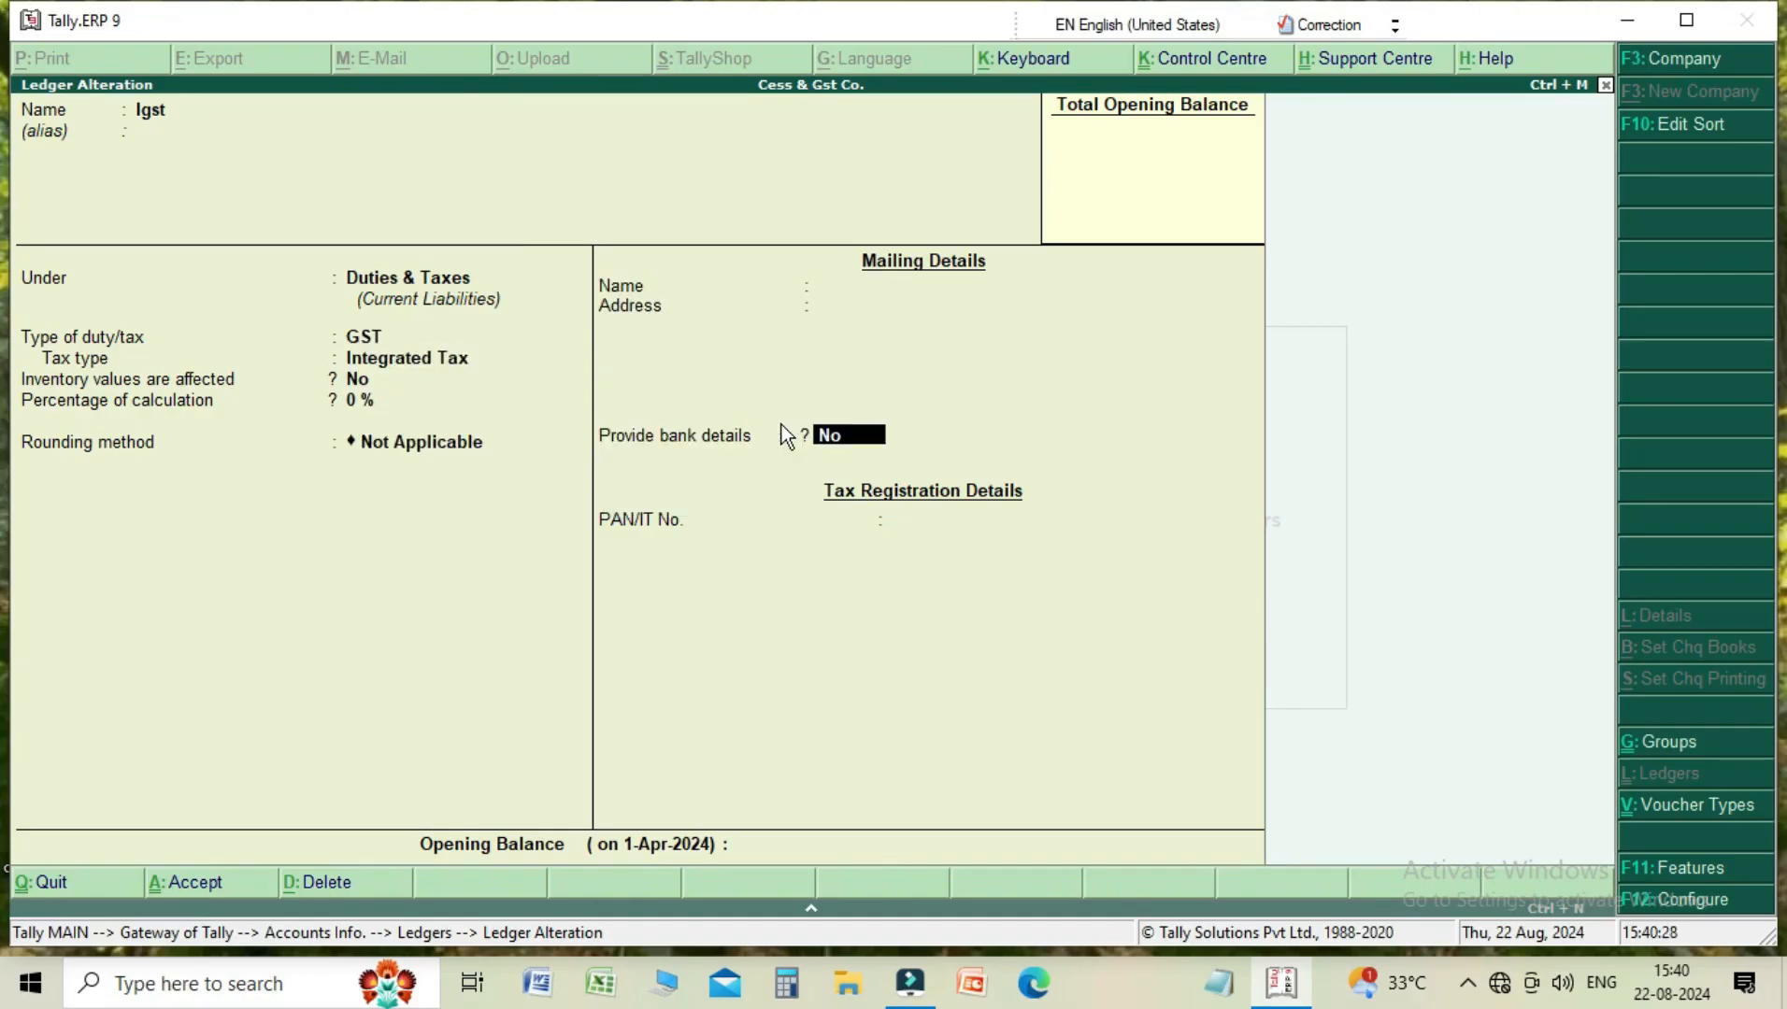
pyautogui.press('Return')
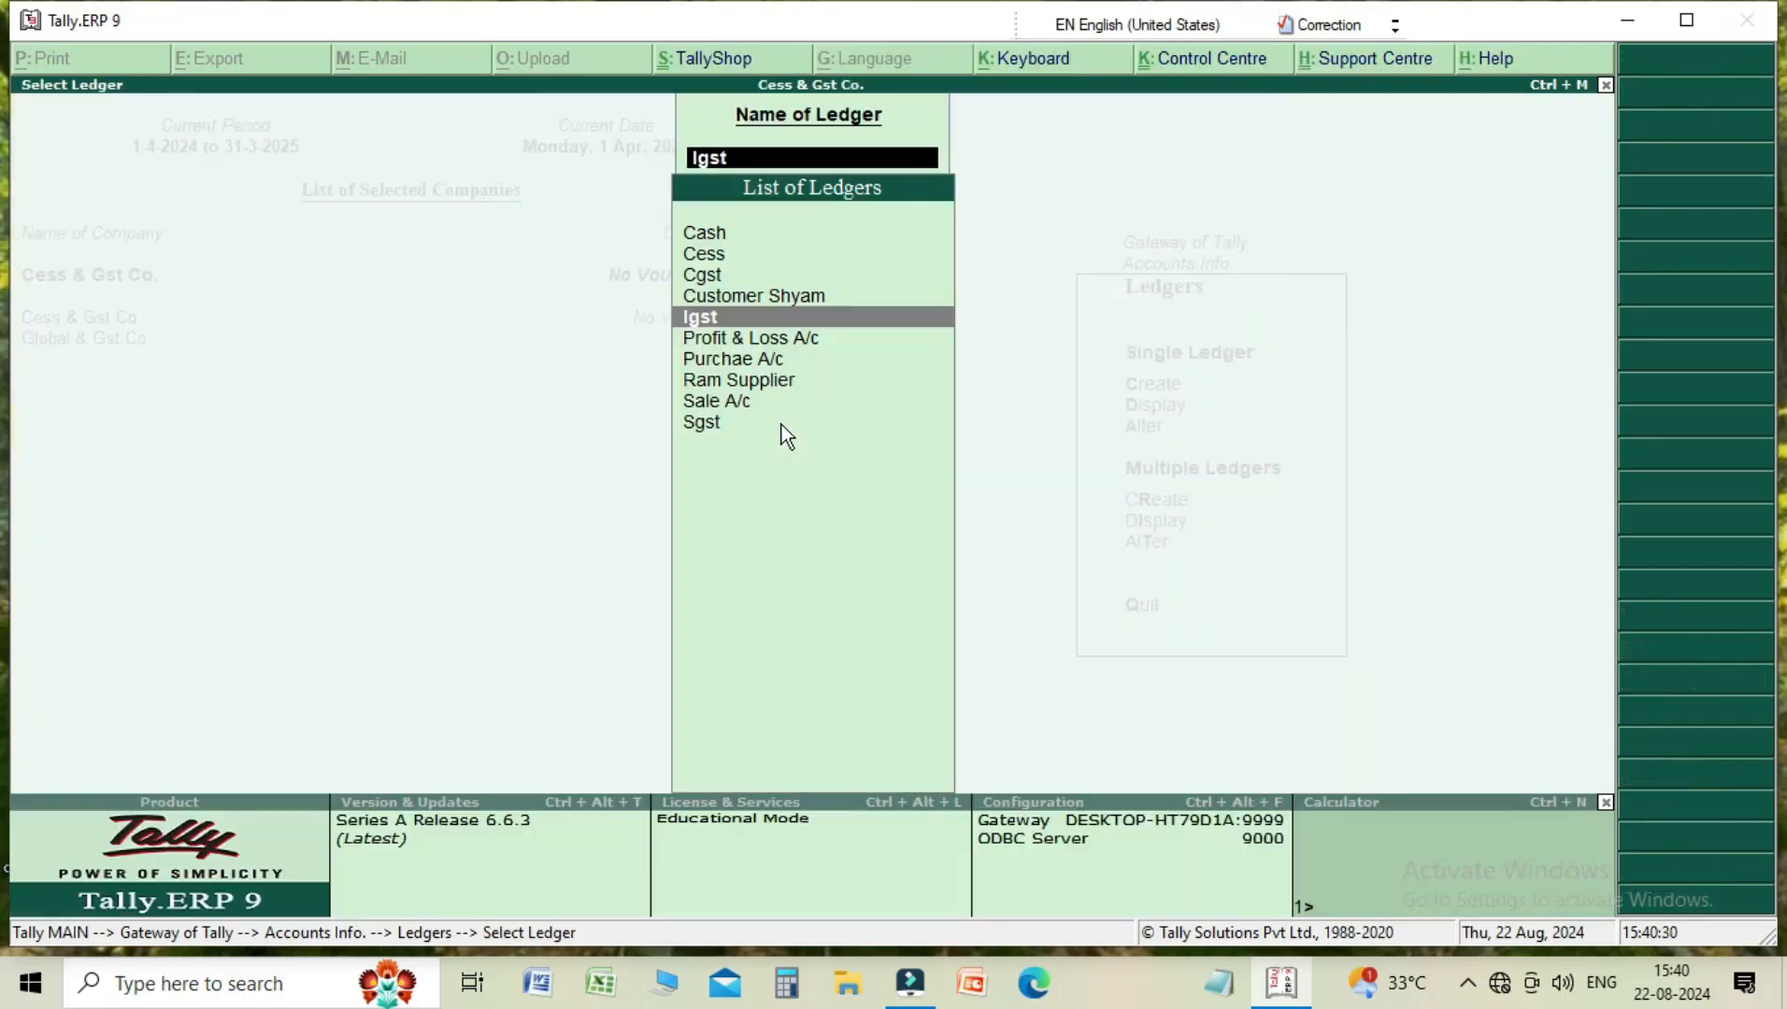
# - Open the Cess ledger for alteration
pyautogui.press('Up')
pyautogui.press('Up')
pyautogui.press('Up')
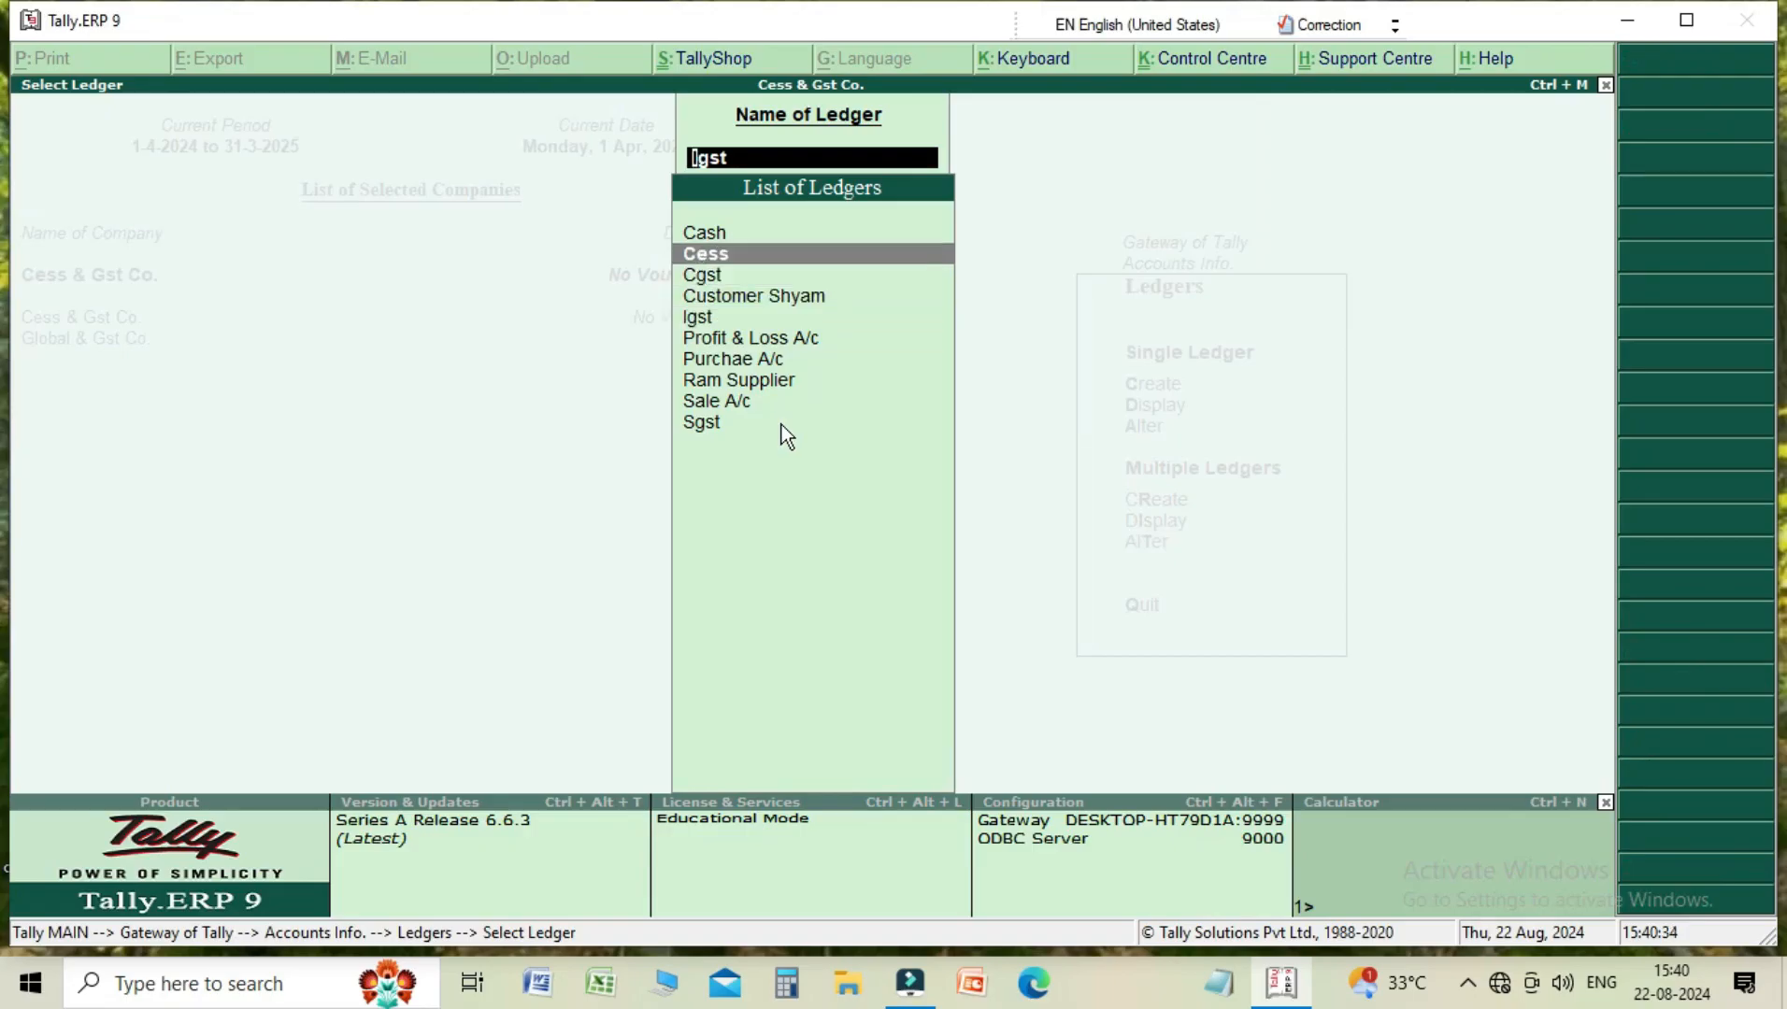
pyautogui.press('Return')
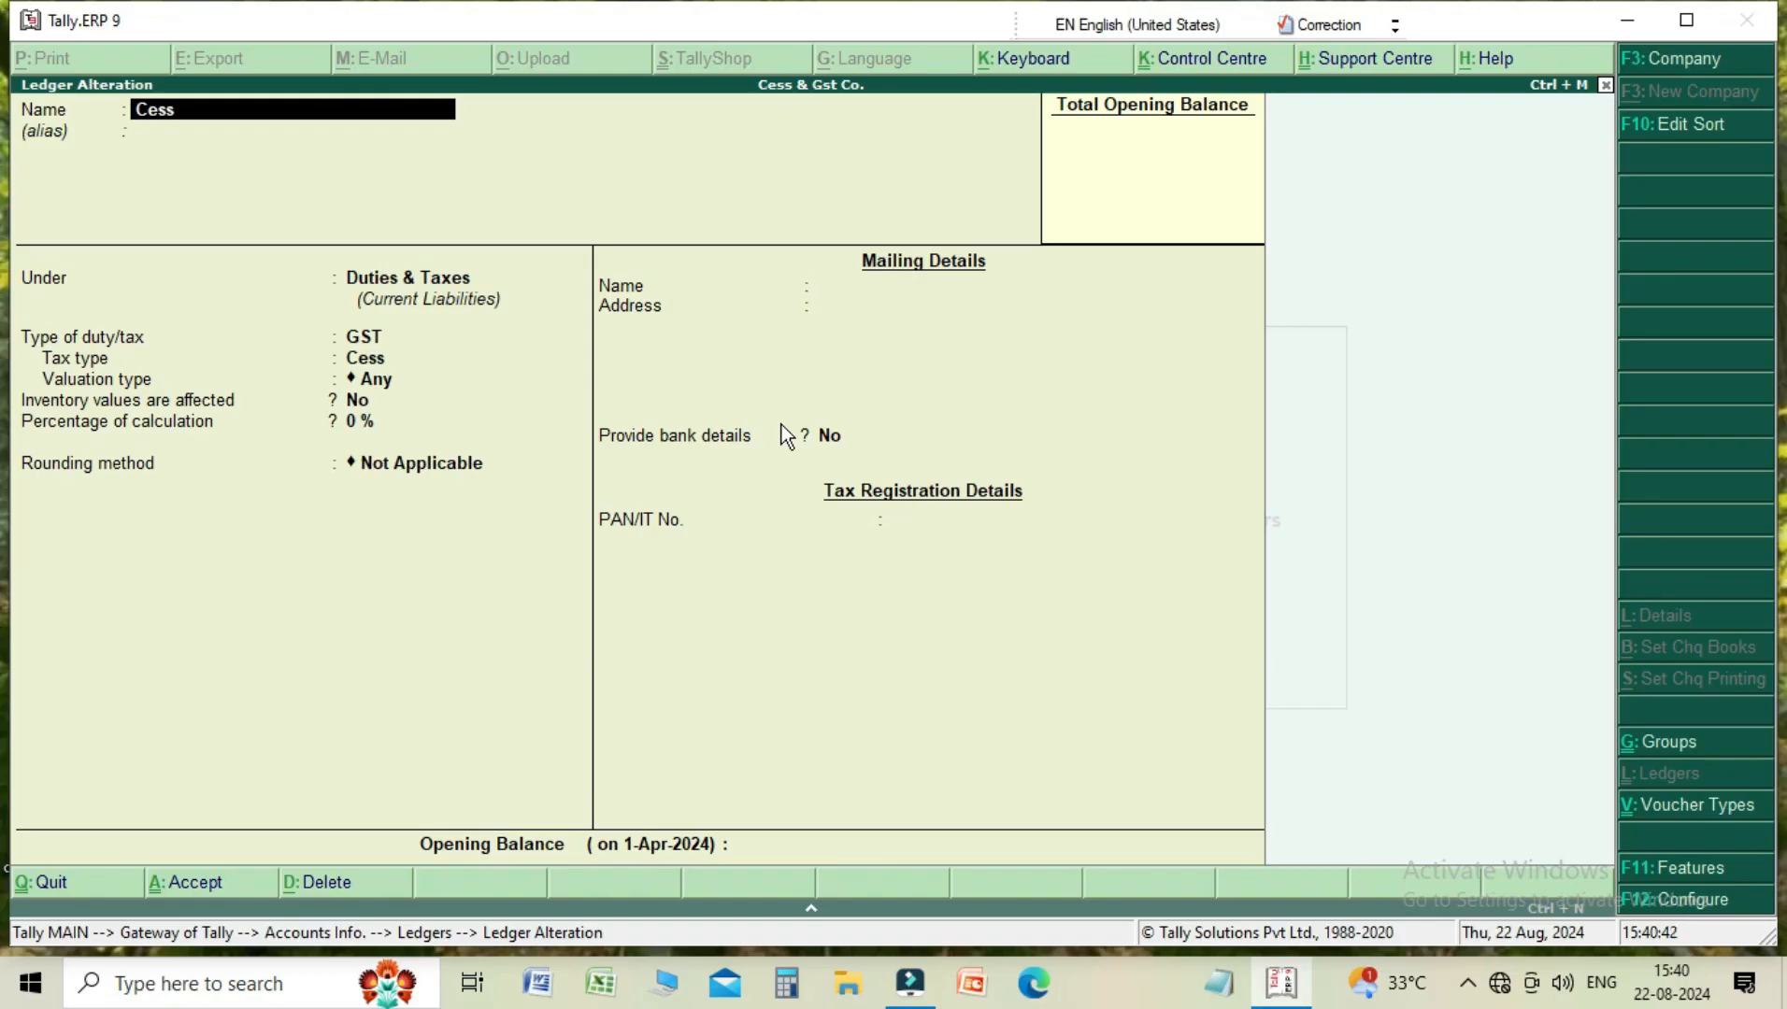
# - Keep Cess under Duties & Taxes with duty type GST, tax type Cess, valuation type Any and rounding method Not Applicable, and save the ledger
pyautogui.press('Return')
pyautogui.press('Return')
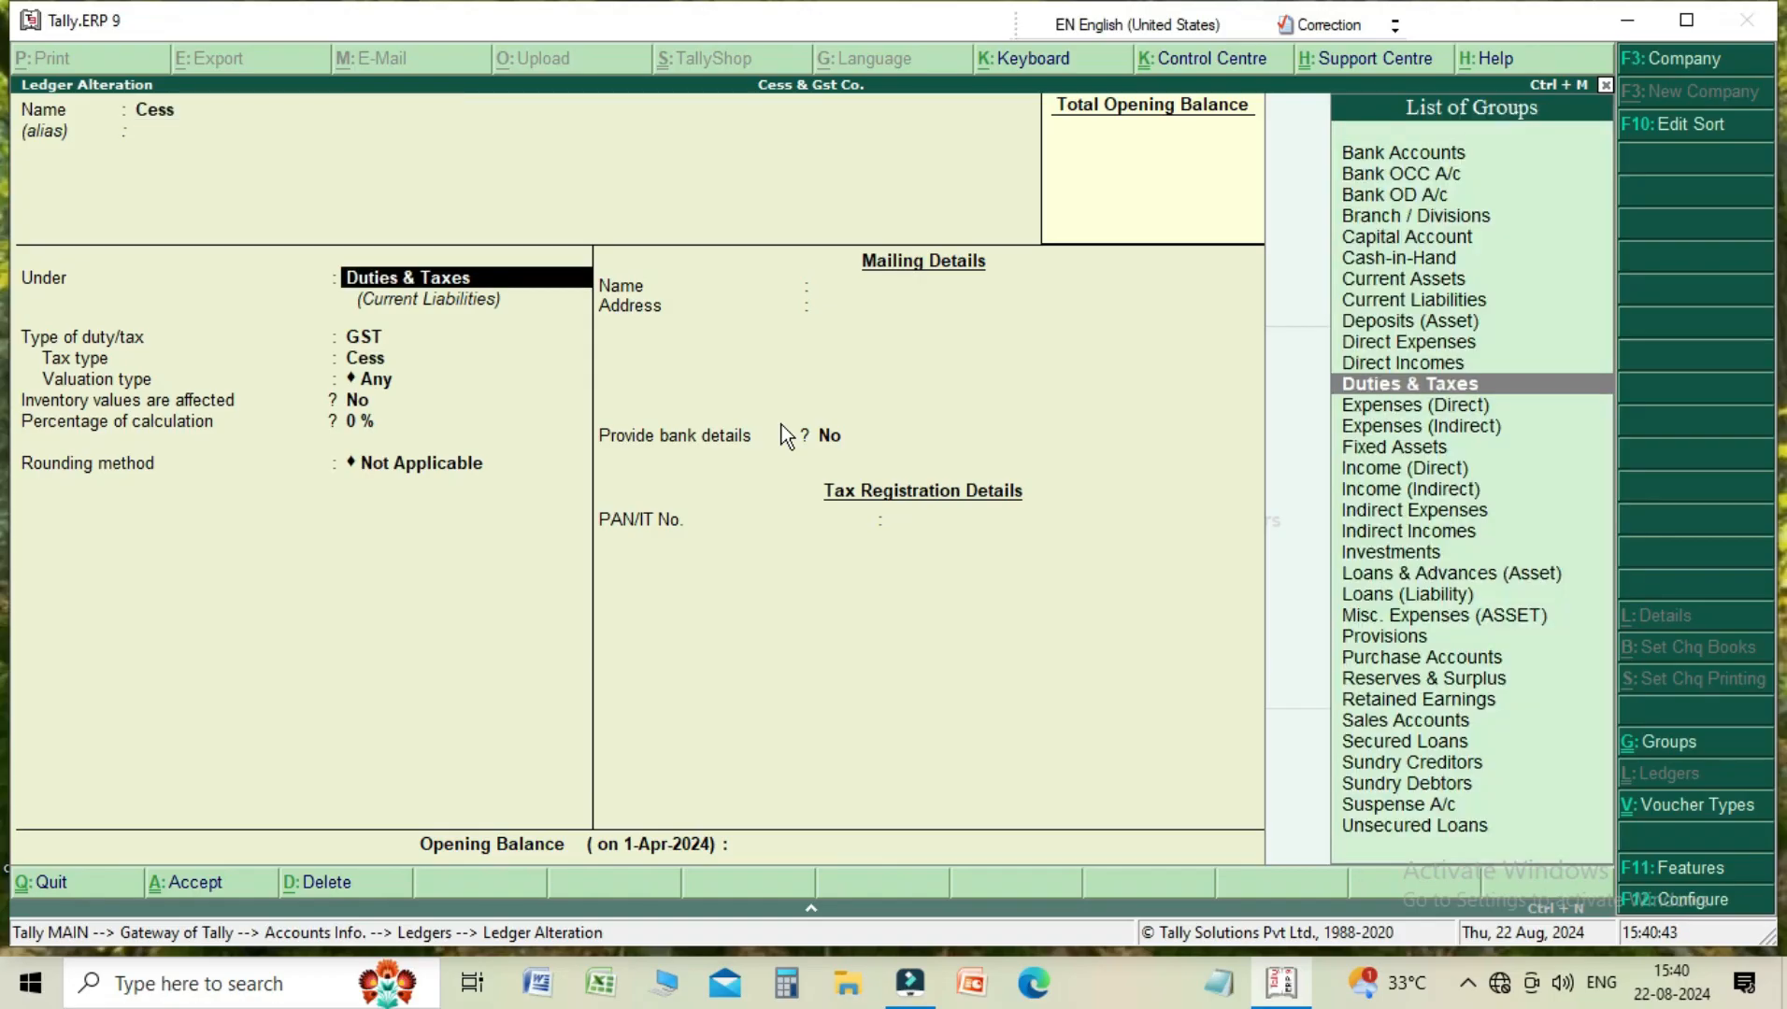
pyautogui.press('Return')
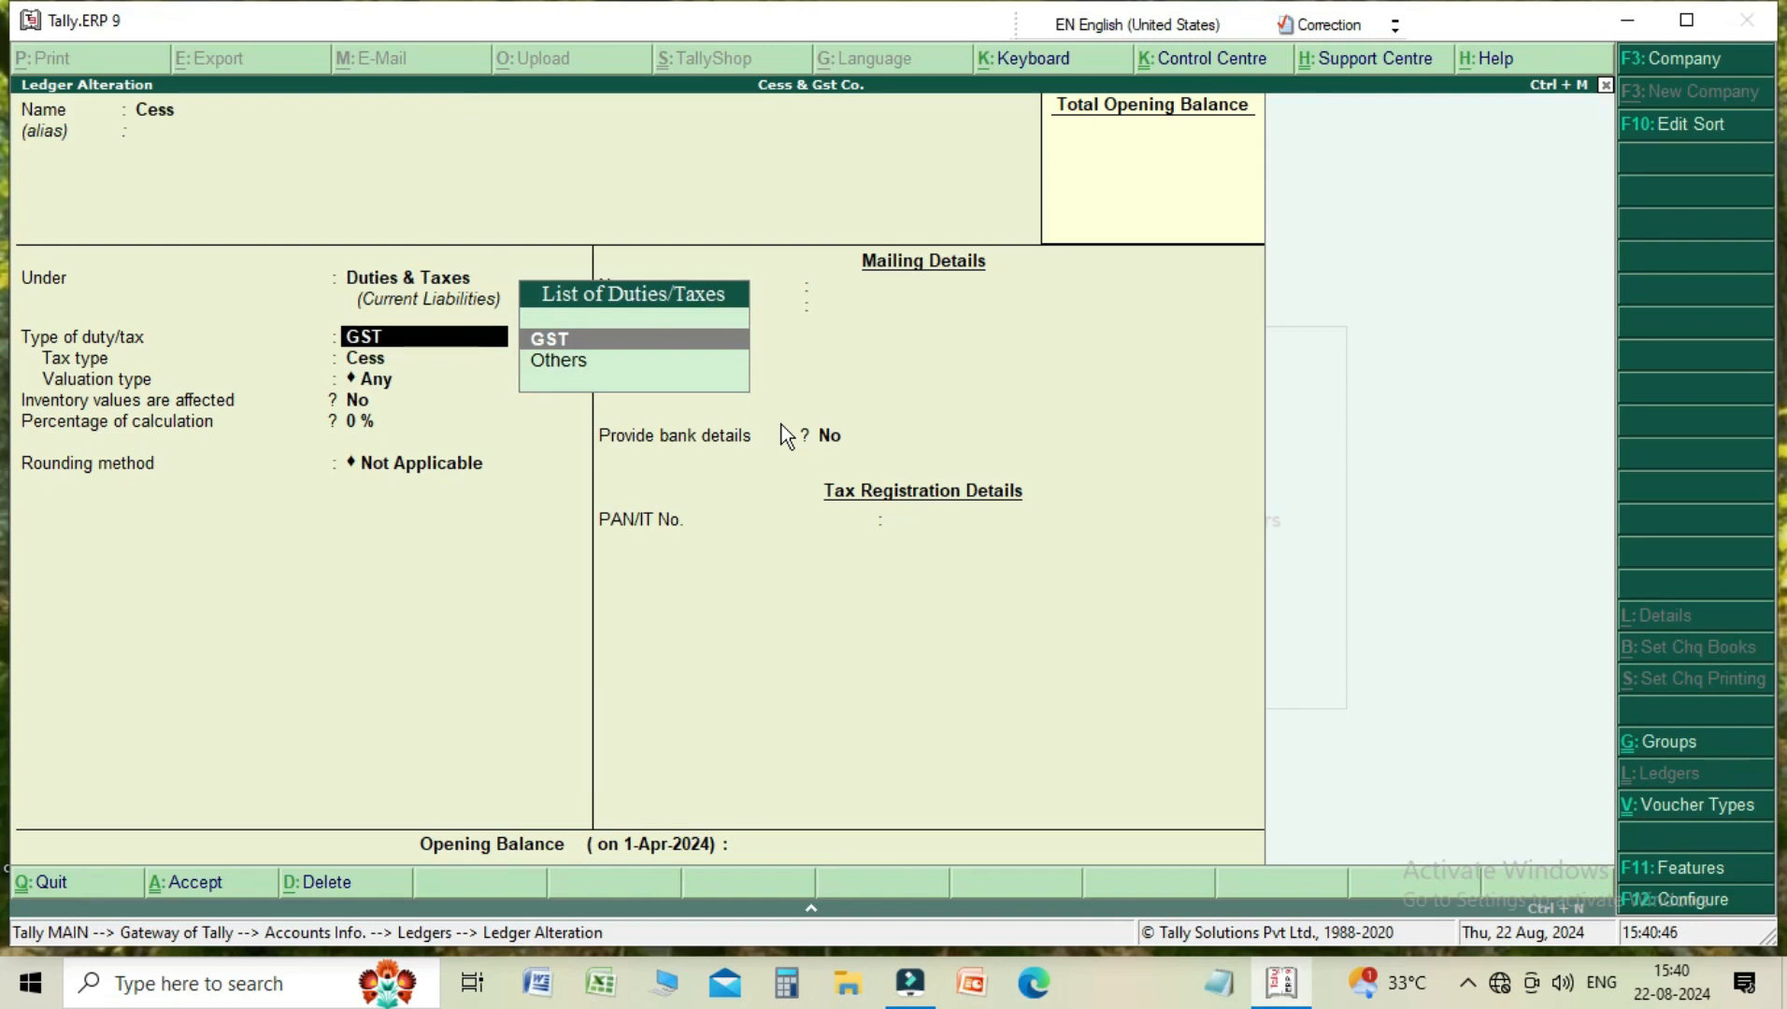
pyautogui.press('Return')
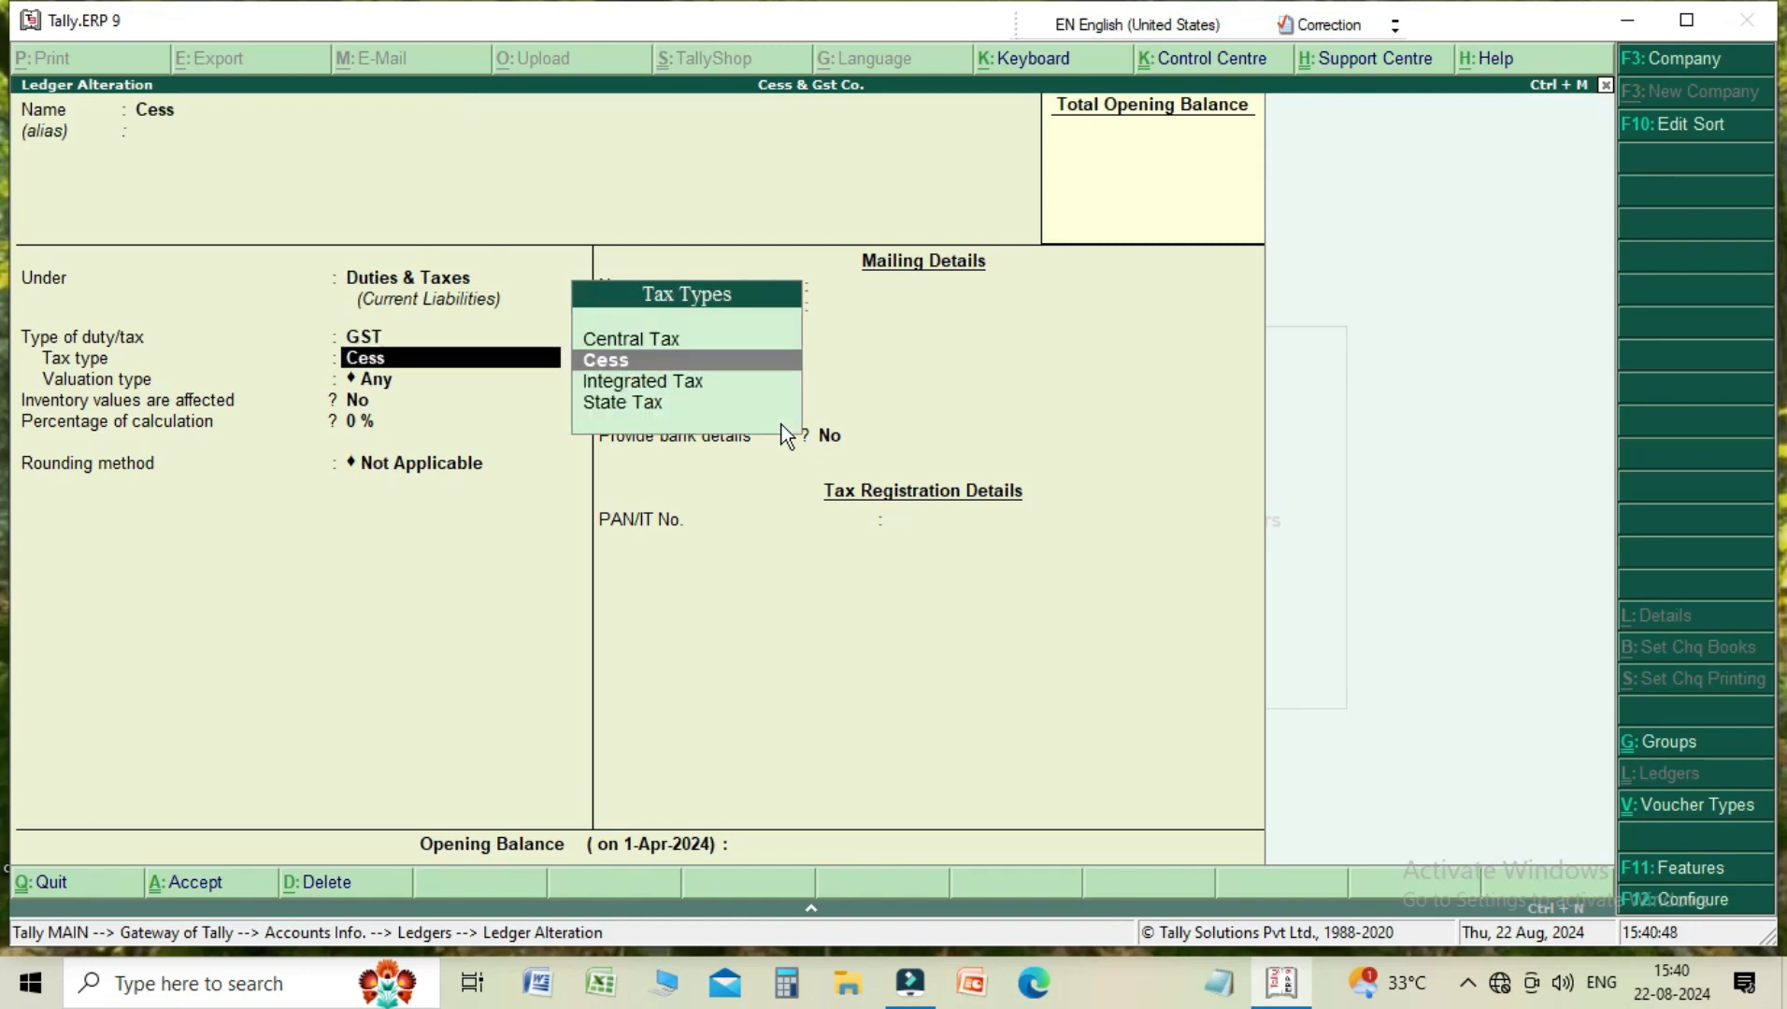
pyautogui.press('Return')
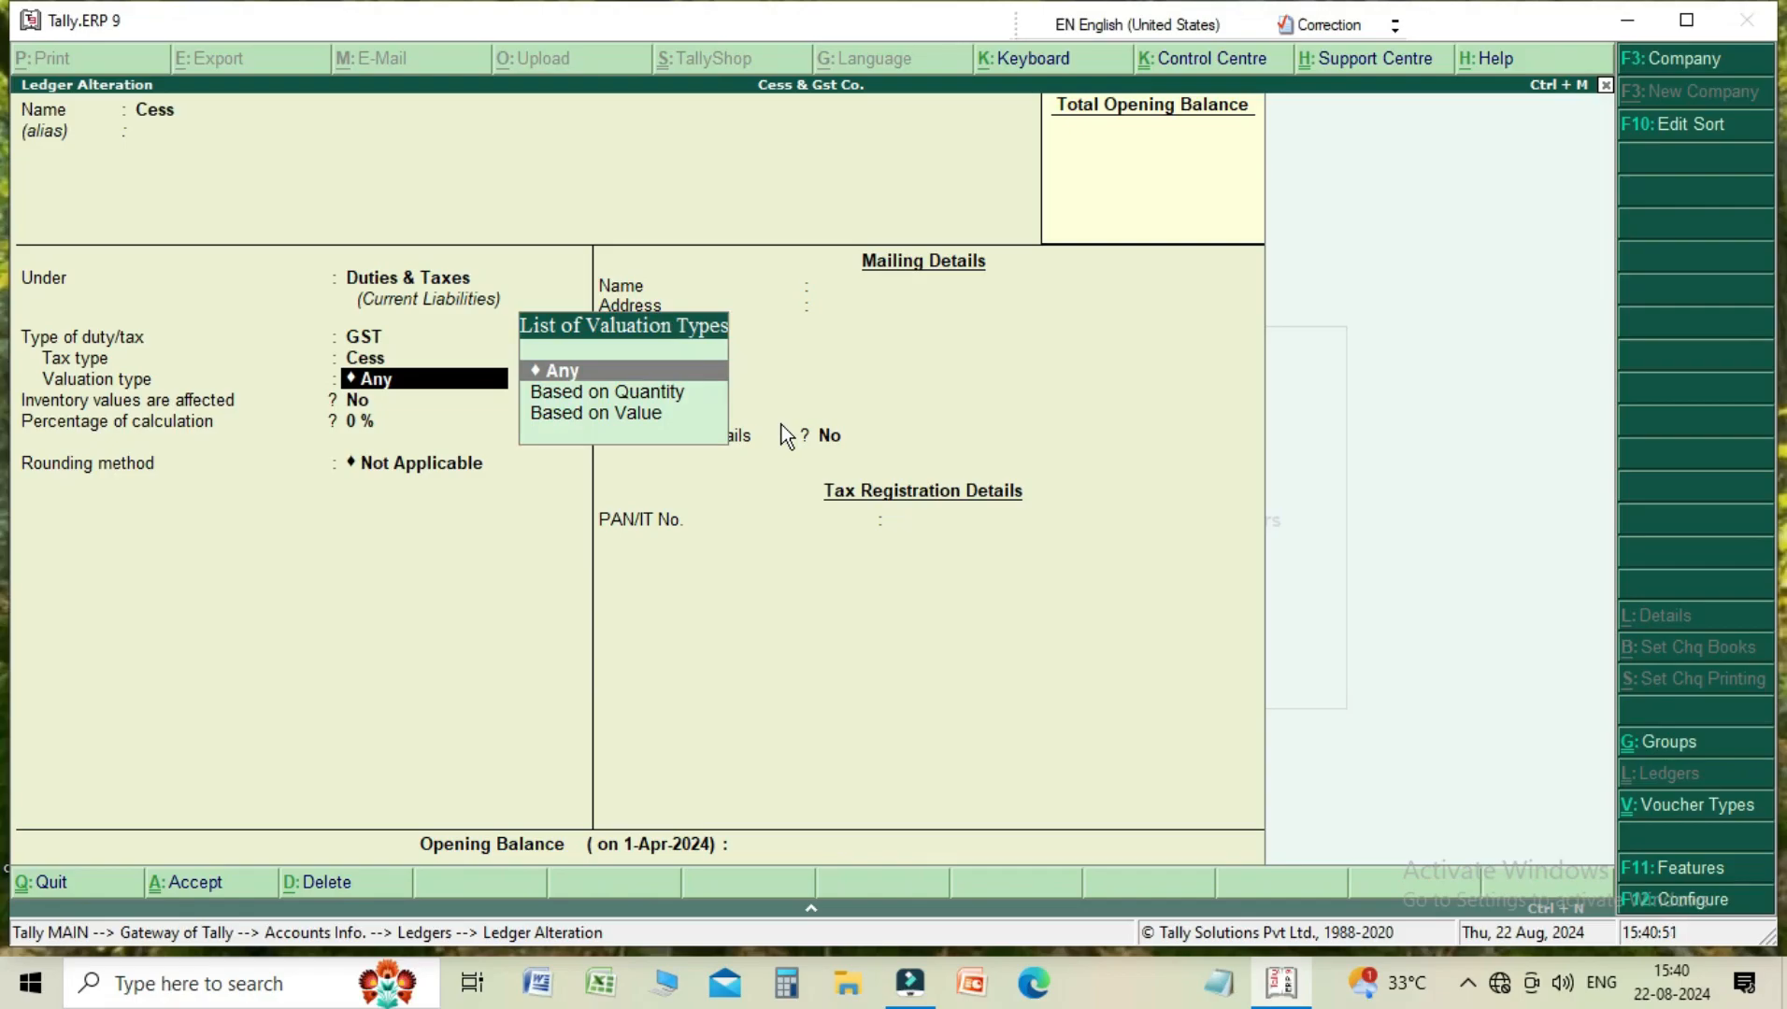
pyautogui.press('Return')
pyautogui.press('Return')
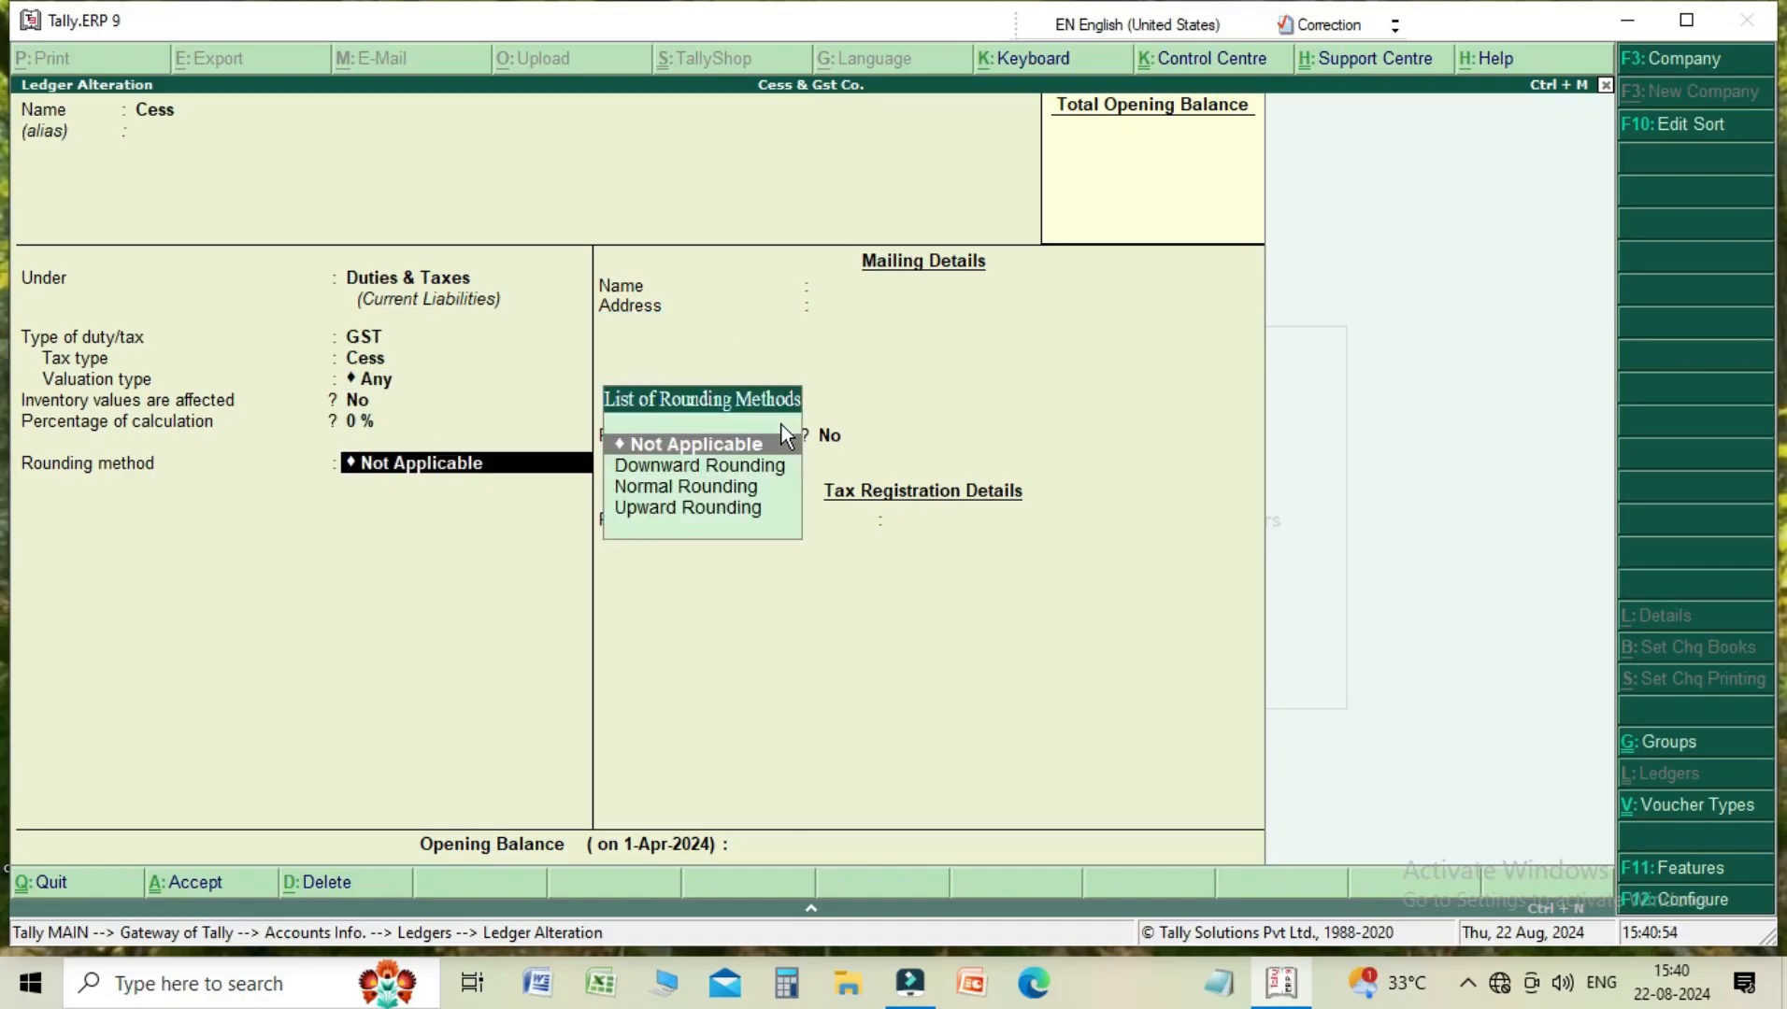
pyautogui.press('Return')
pyautogui.press('Return')
pyautogui.press('Return')
pyautogui.press('Return')
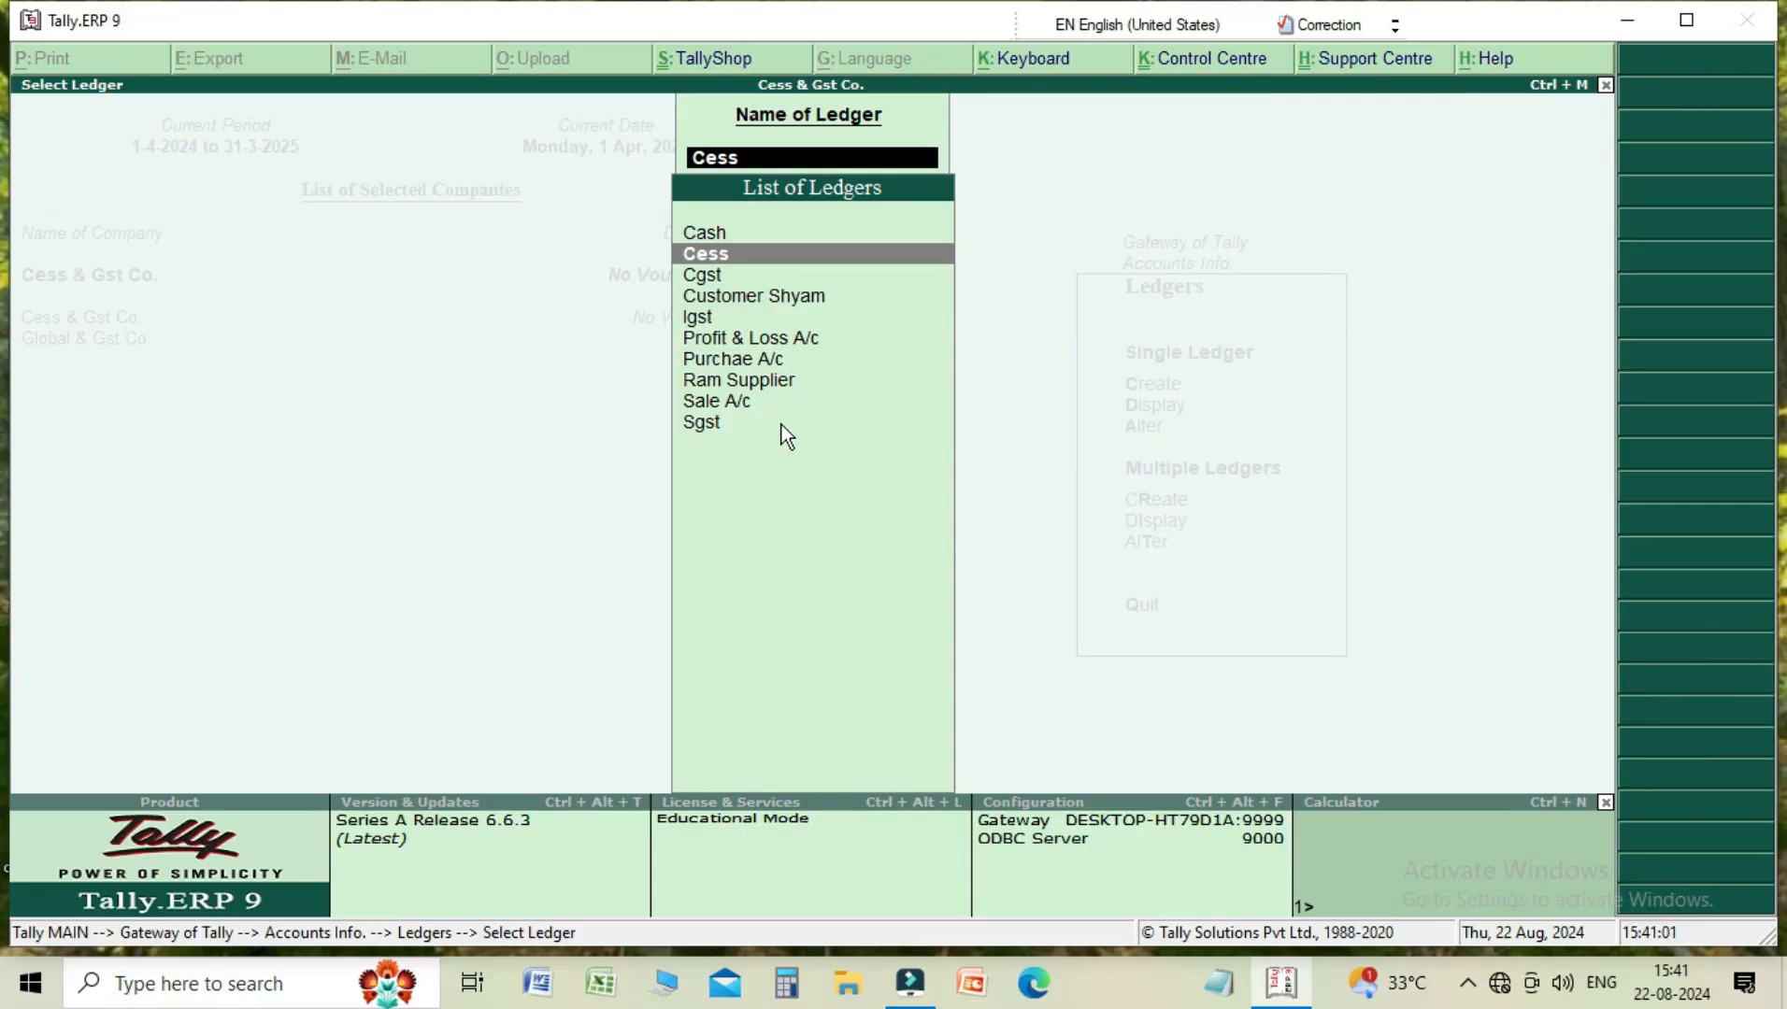
# - Look through the list of ledgers from Cess to Sgst and return to the Gateway of Tally
pyautogui.press('Down')
pyautogui.press('Down')
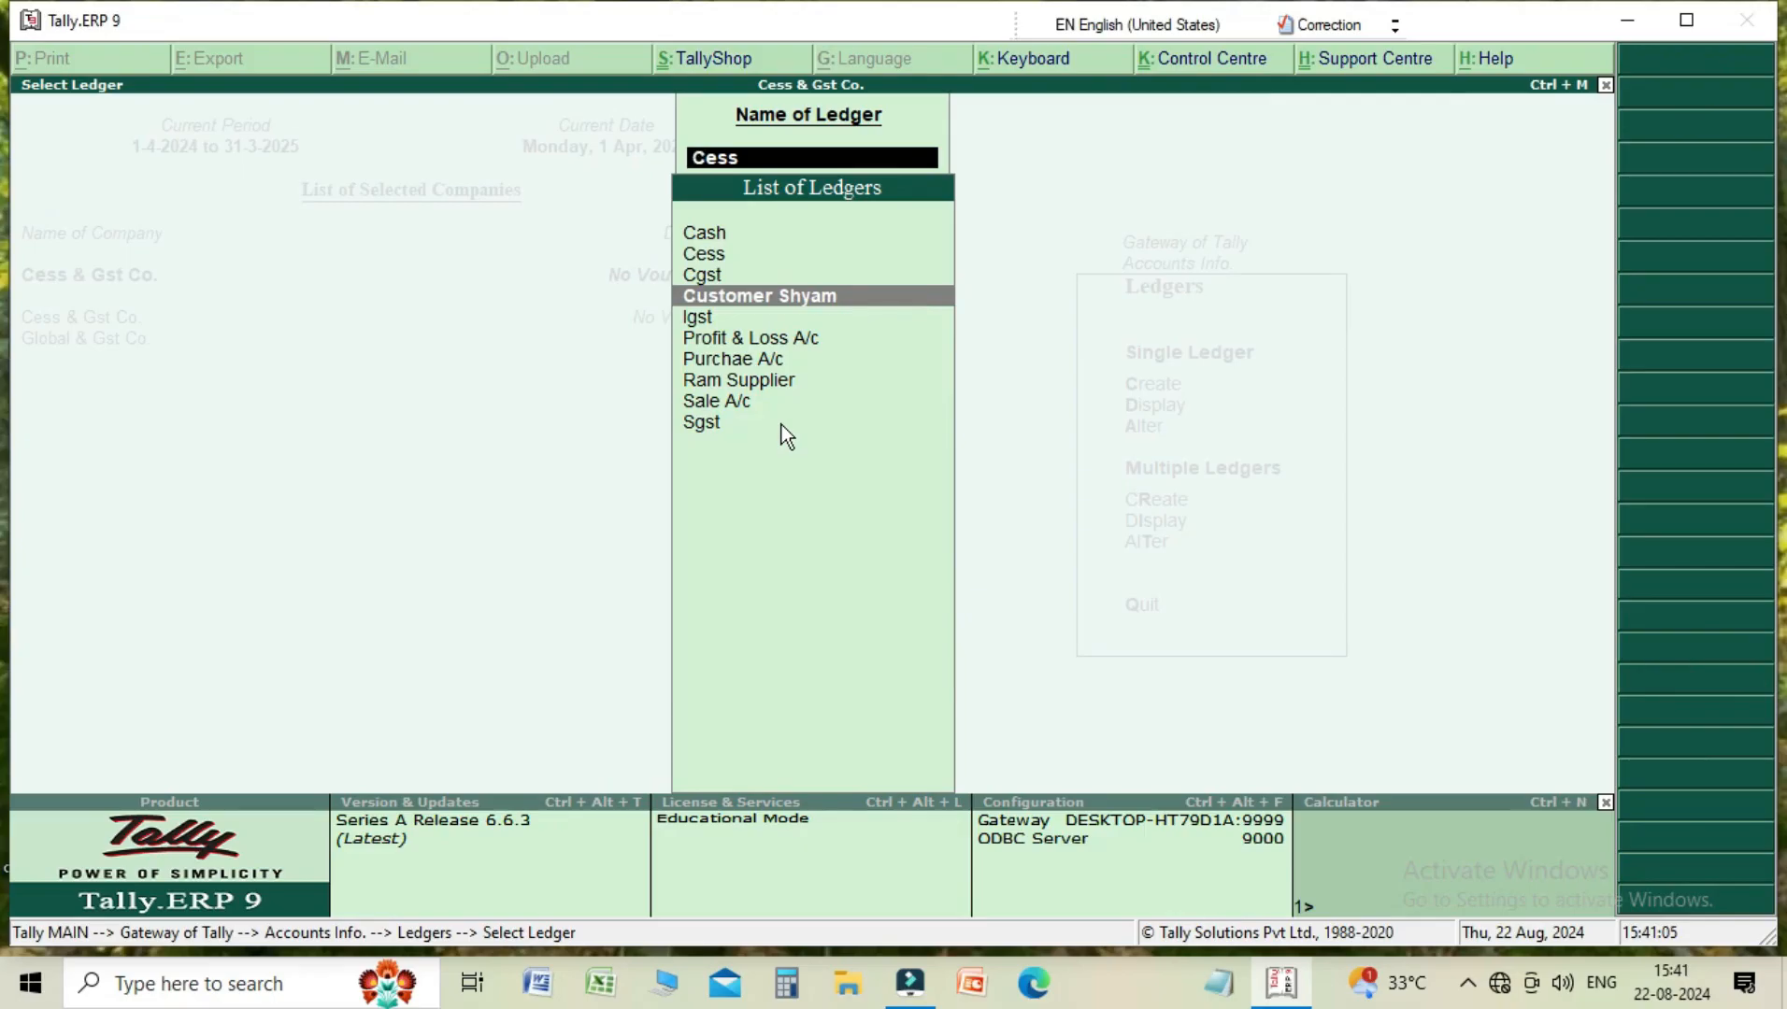
pyautogui.press('Down')
pyautogui.press('Down')
pyautogui.press('Down')
pyautogui.press('Down')
pyautogui.press('Down')
pyautogui.press('Down')
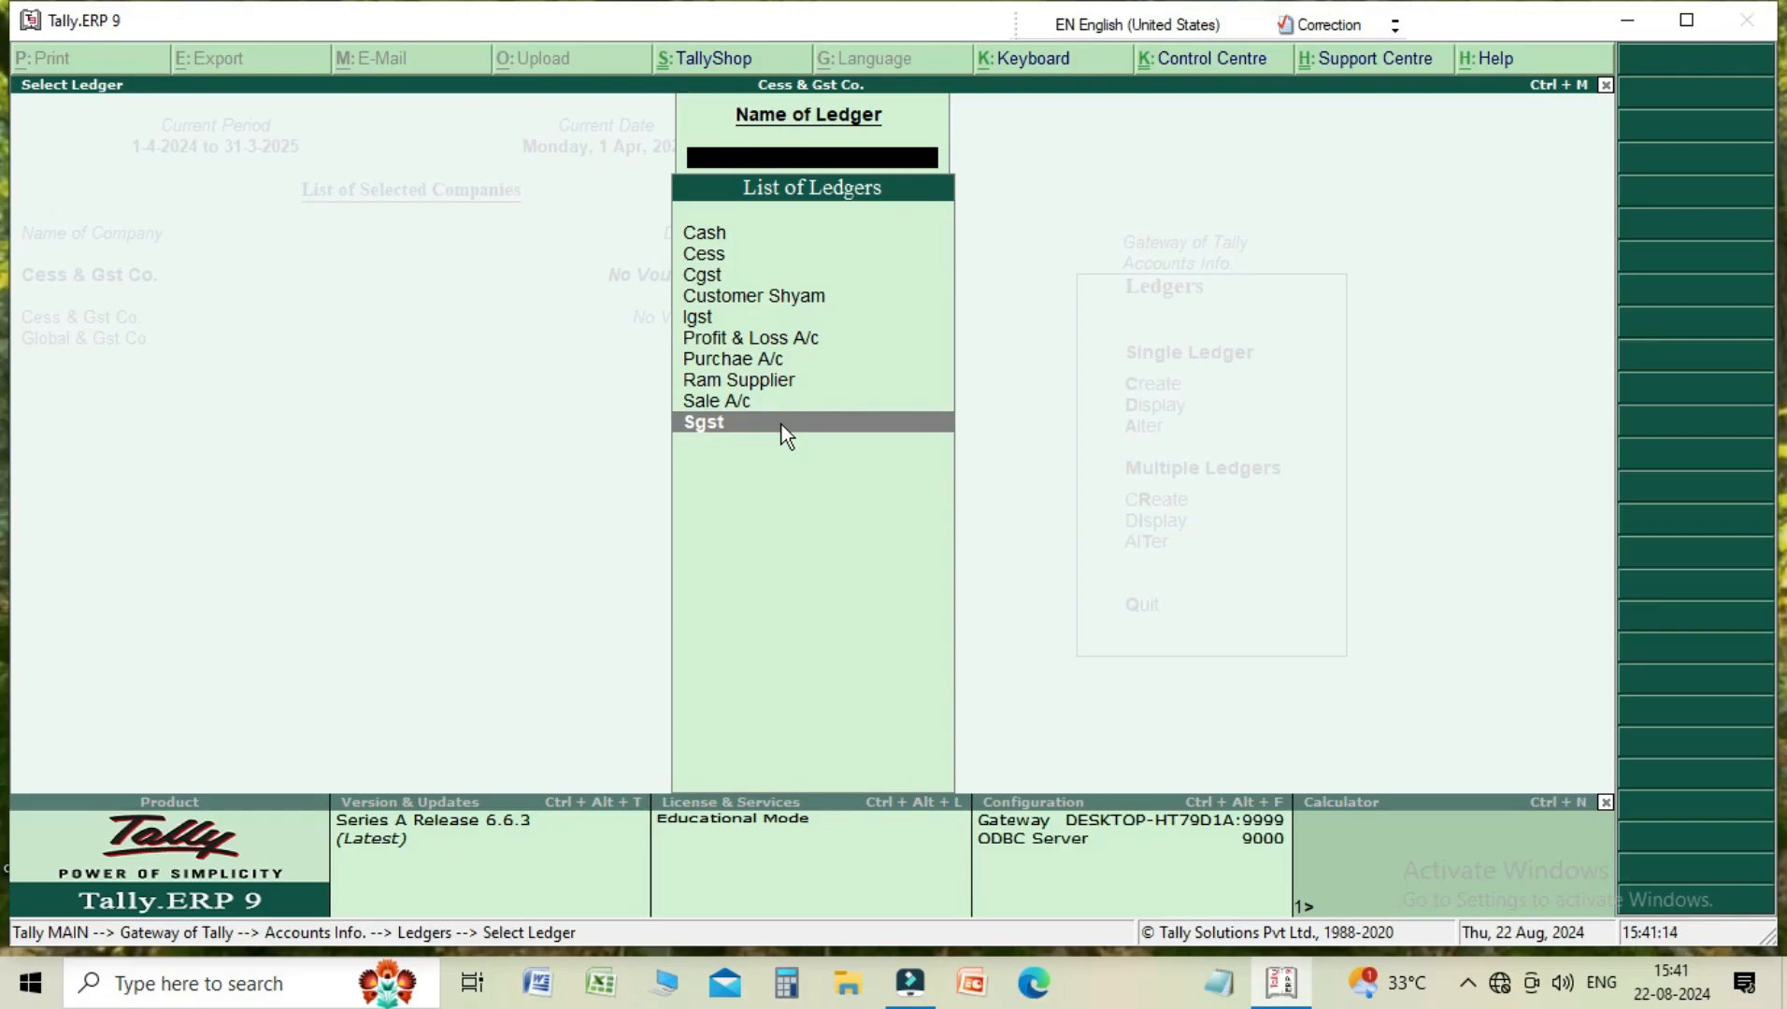
pyautogui.press('Escape')
pyautogui.press('Escape')
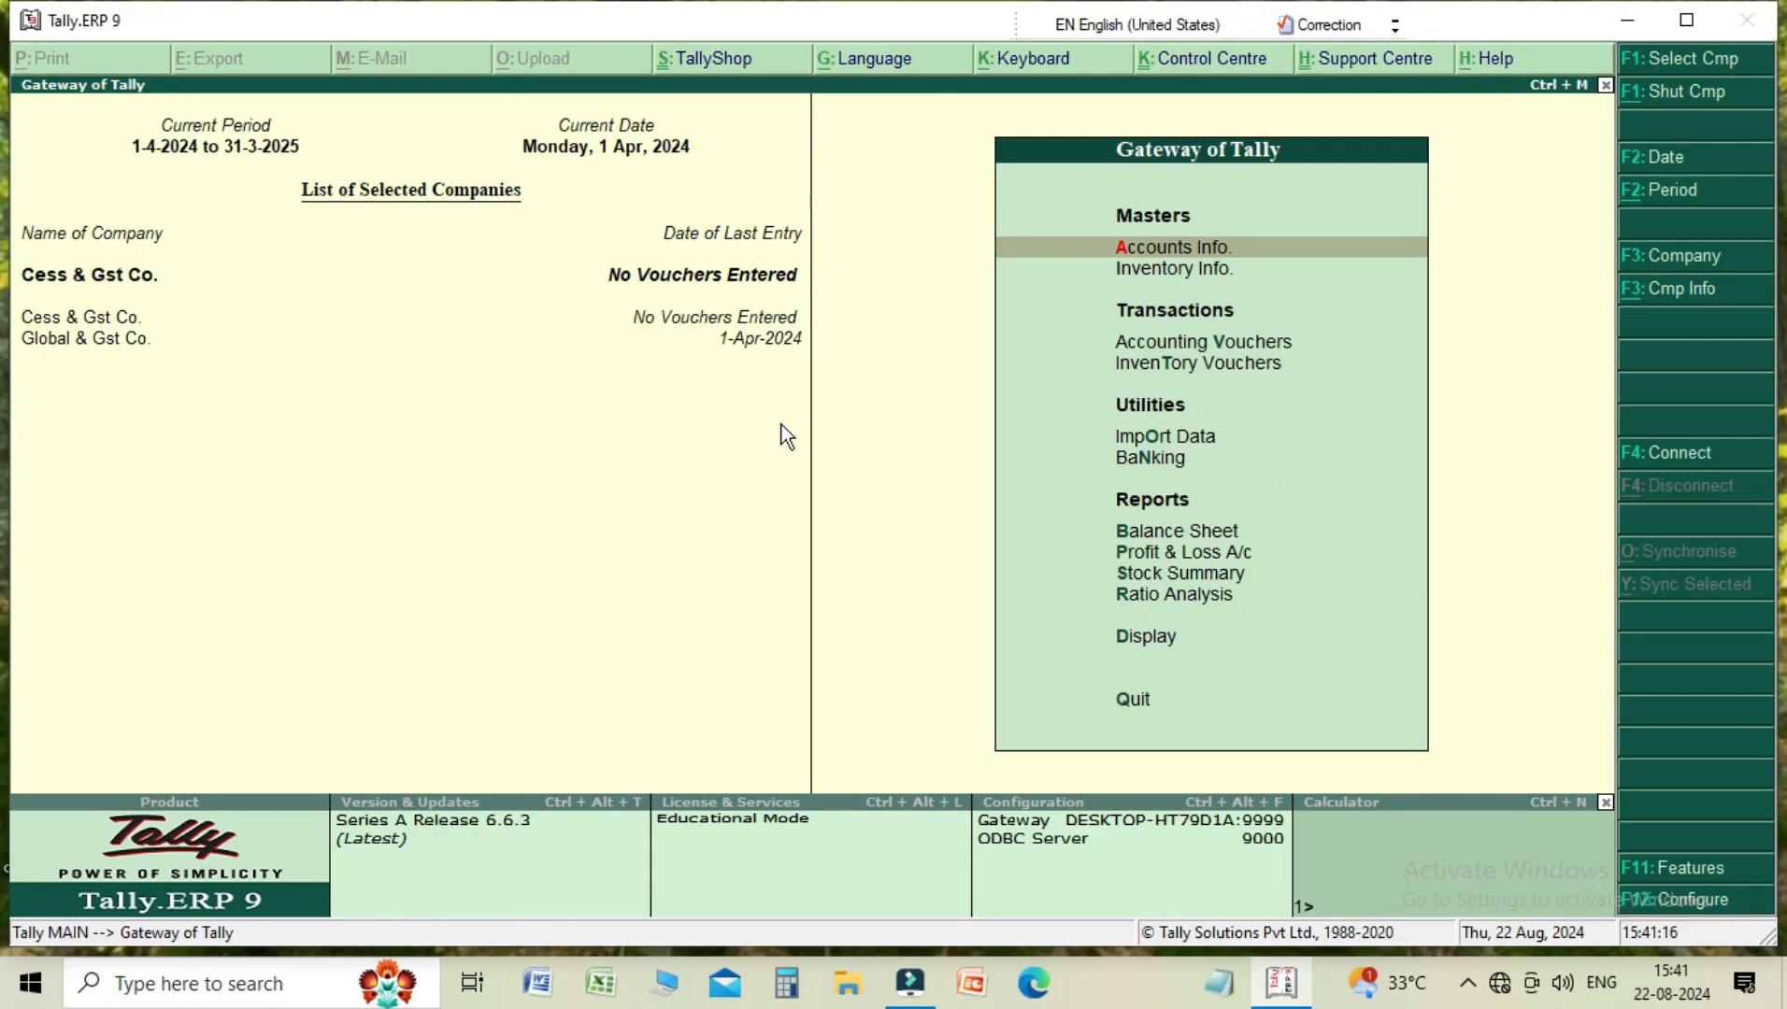
# - Start a purchase voucher with supplier invoice number 123 and invoice date 1-Apr-2024
pyautogui.press('Down')
pyautogui.press('Down')
pyautogui.press('Down')
pyautogui.press('Up')
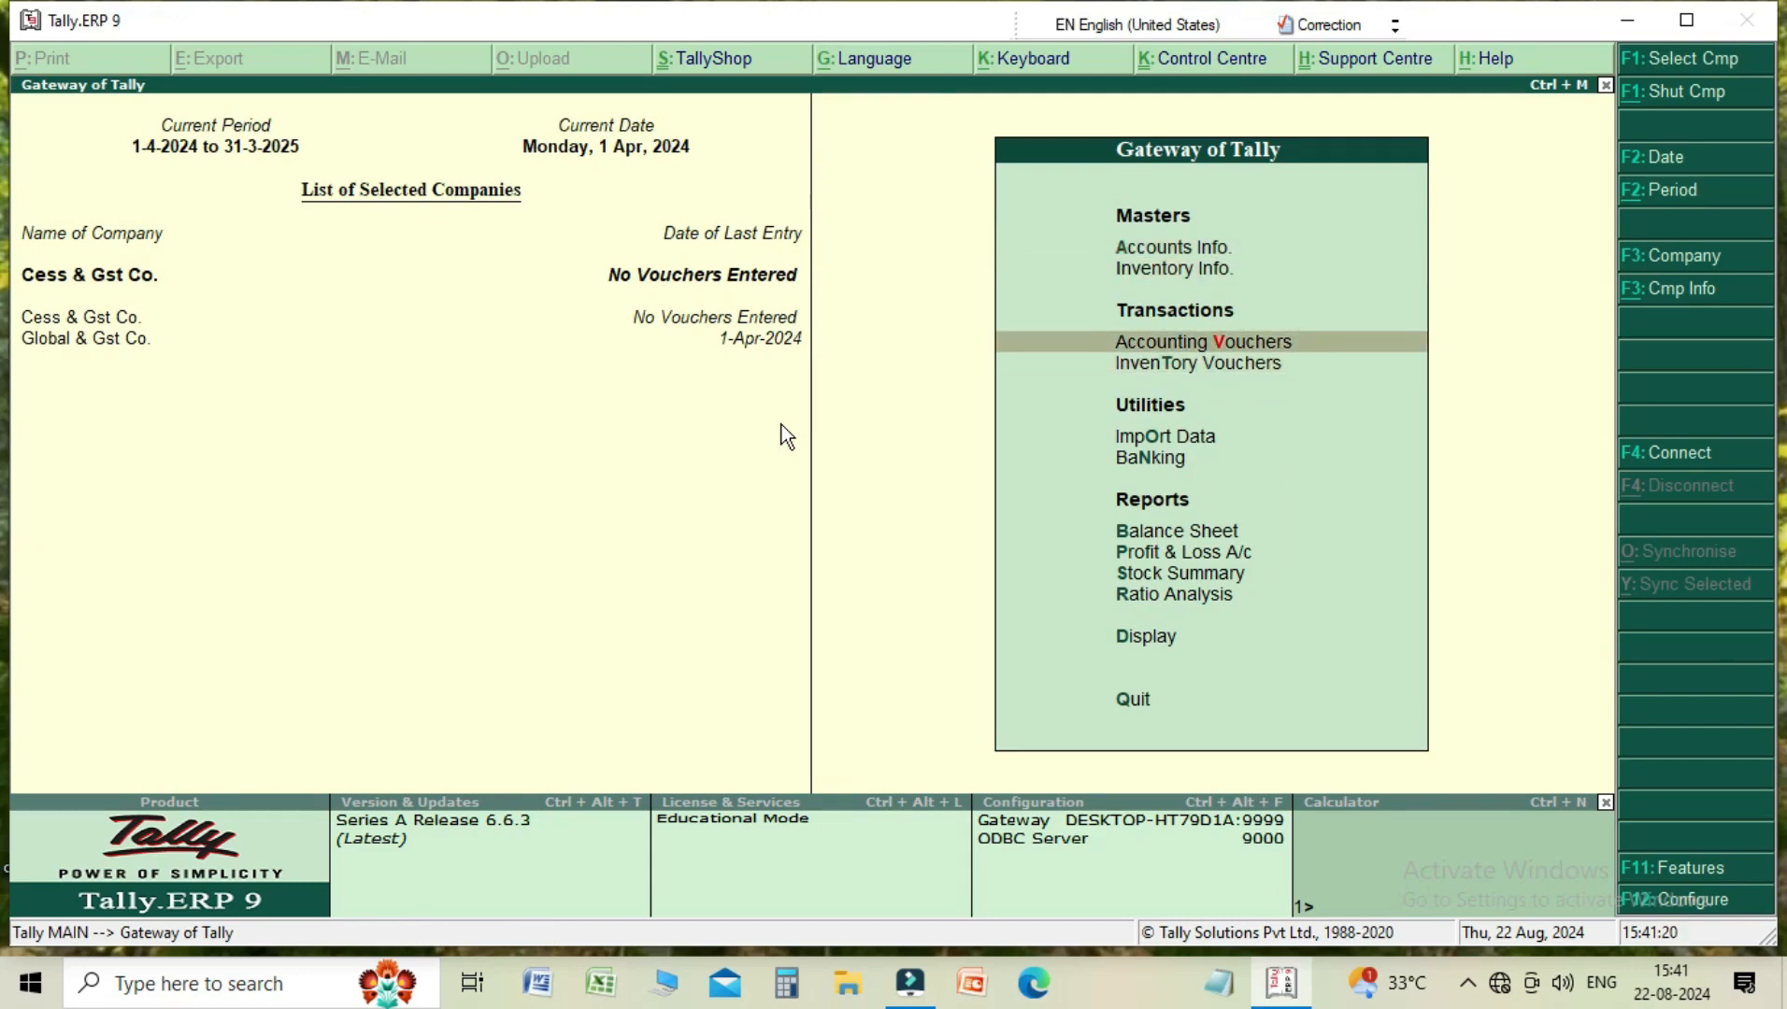
pyautogui.press('Return')
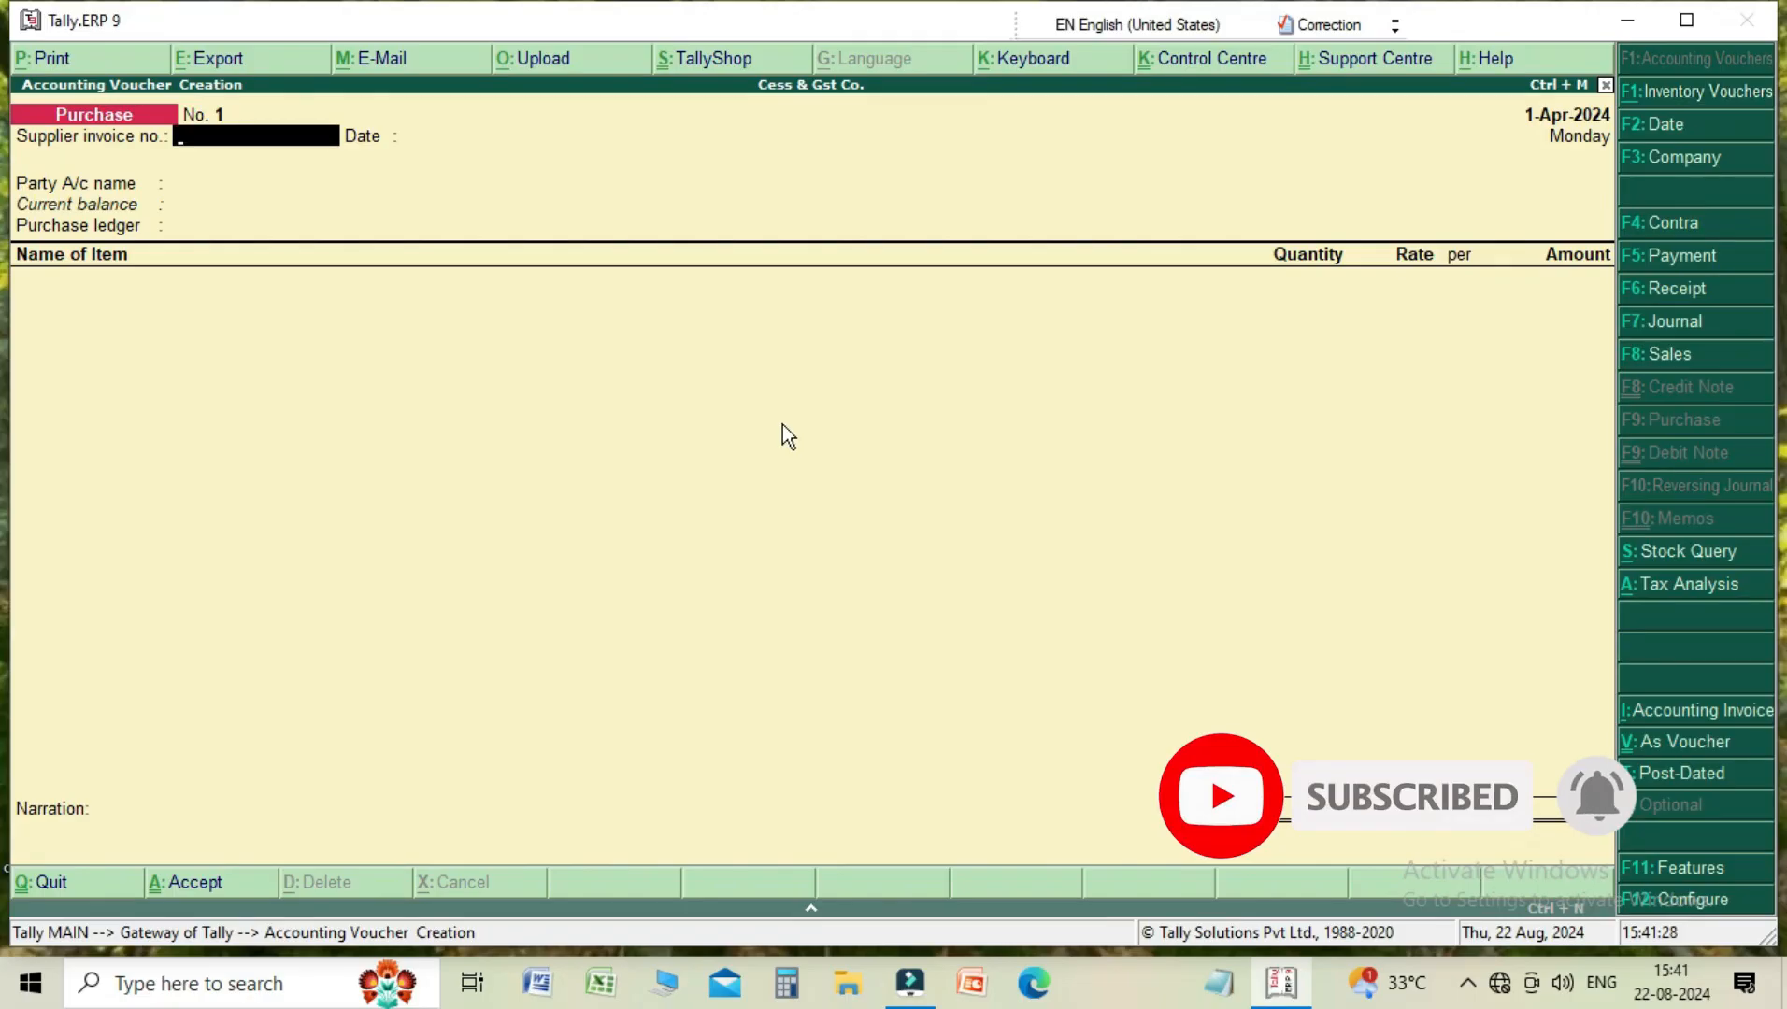
pyautogui.write('123')
pyautogui.press('Return')
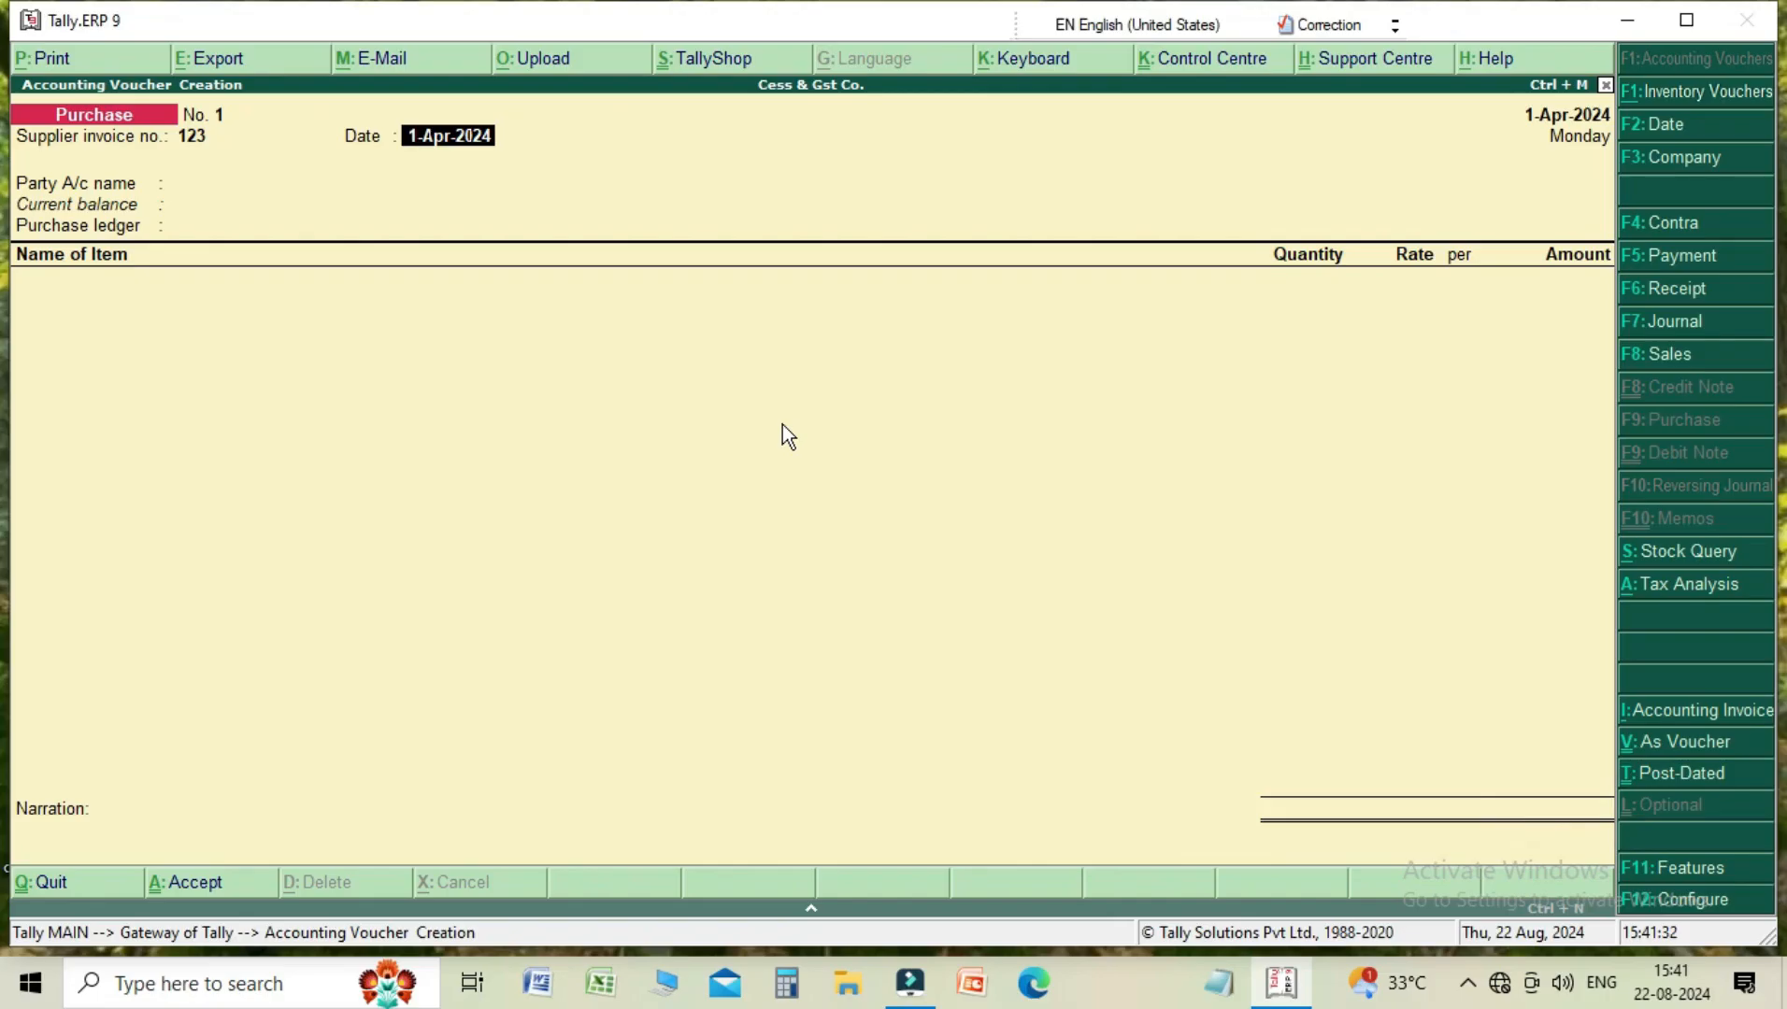
pyautogui.press('Return')
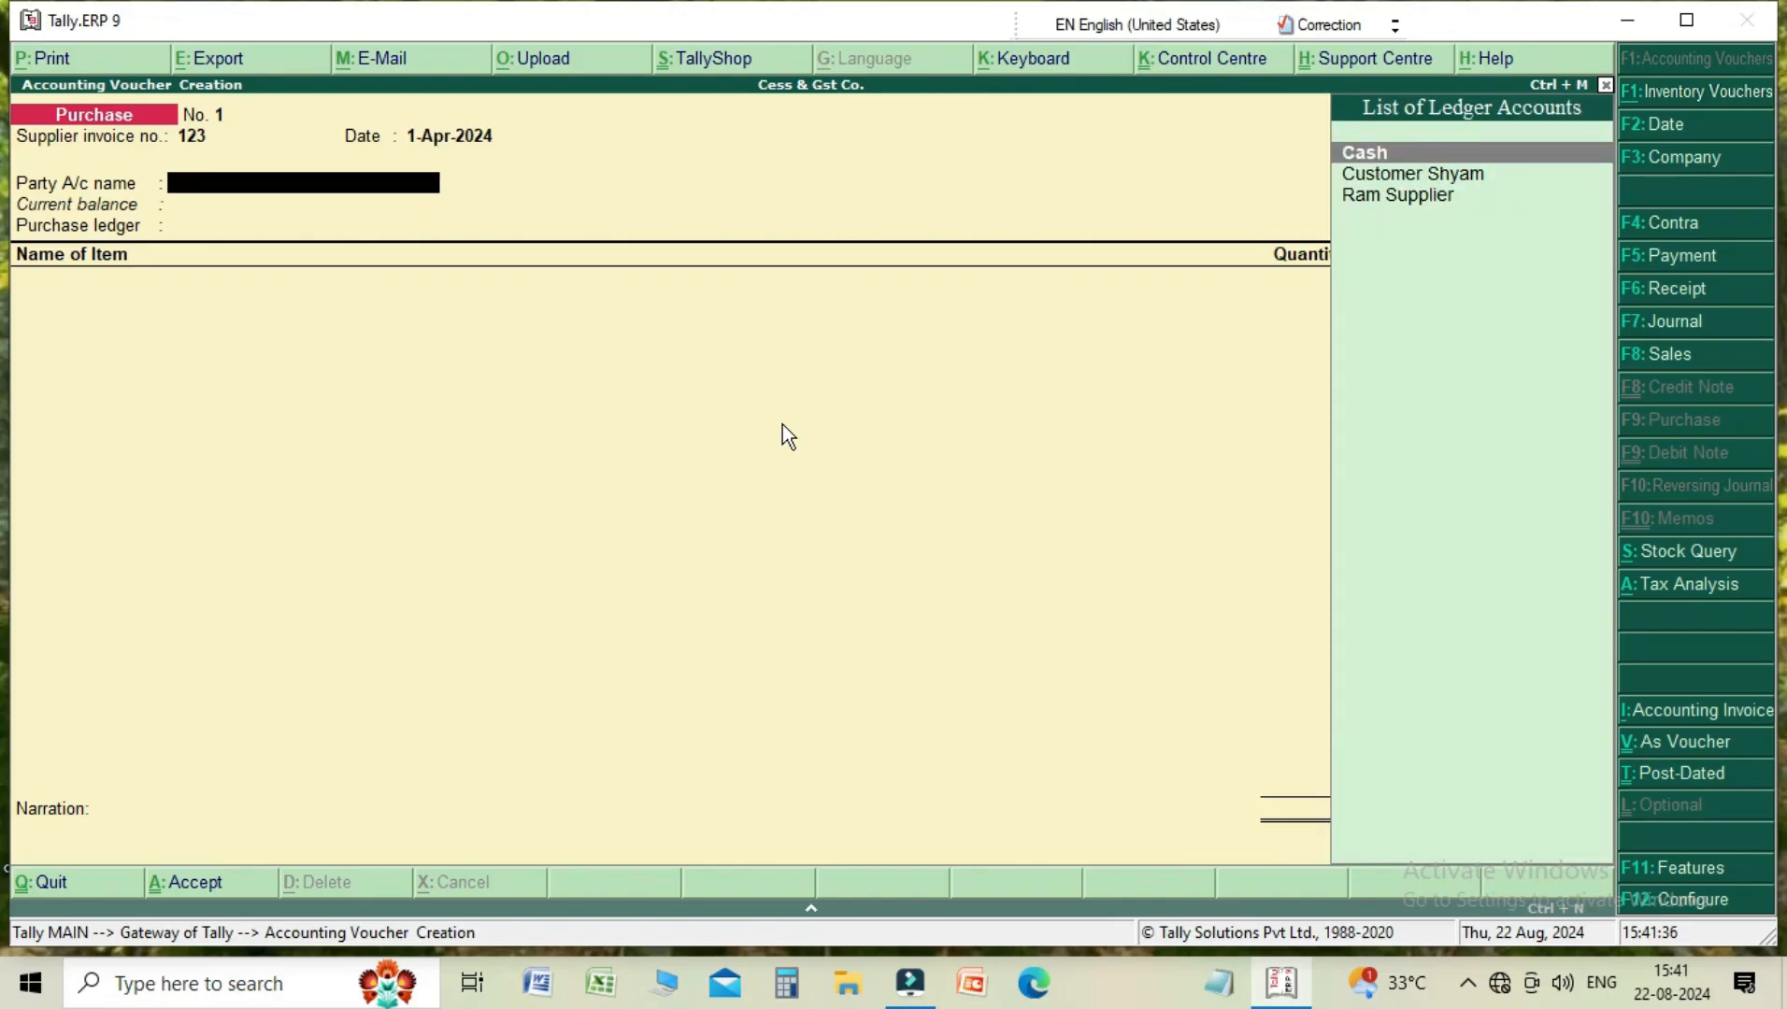
# - Set the supplier ledger as the voucher's party account, accept the supplier details and choose Purchae A/c as the purchase ledger
pyautogui.press('Down')
pyautogui.press('Down')
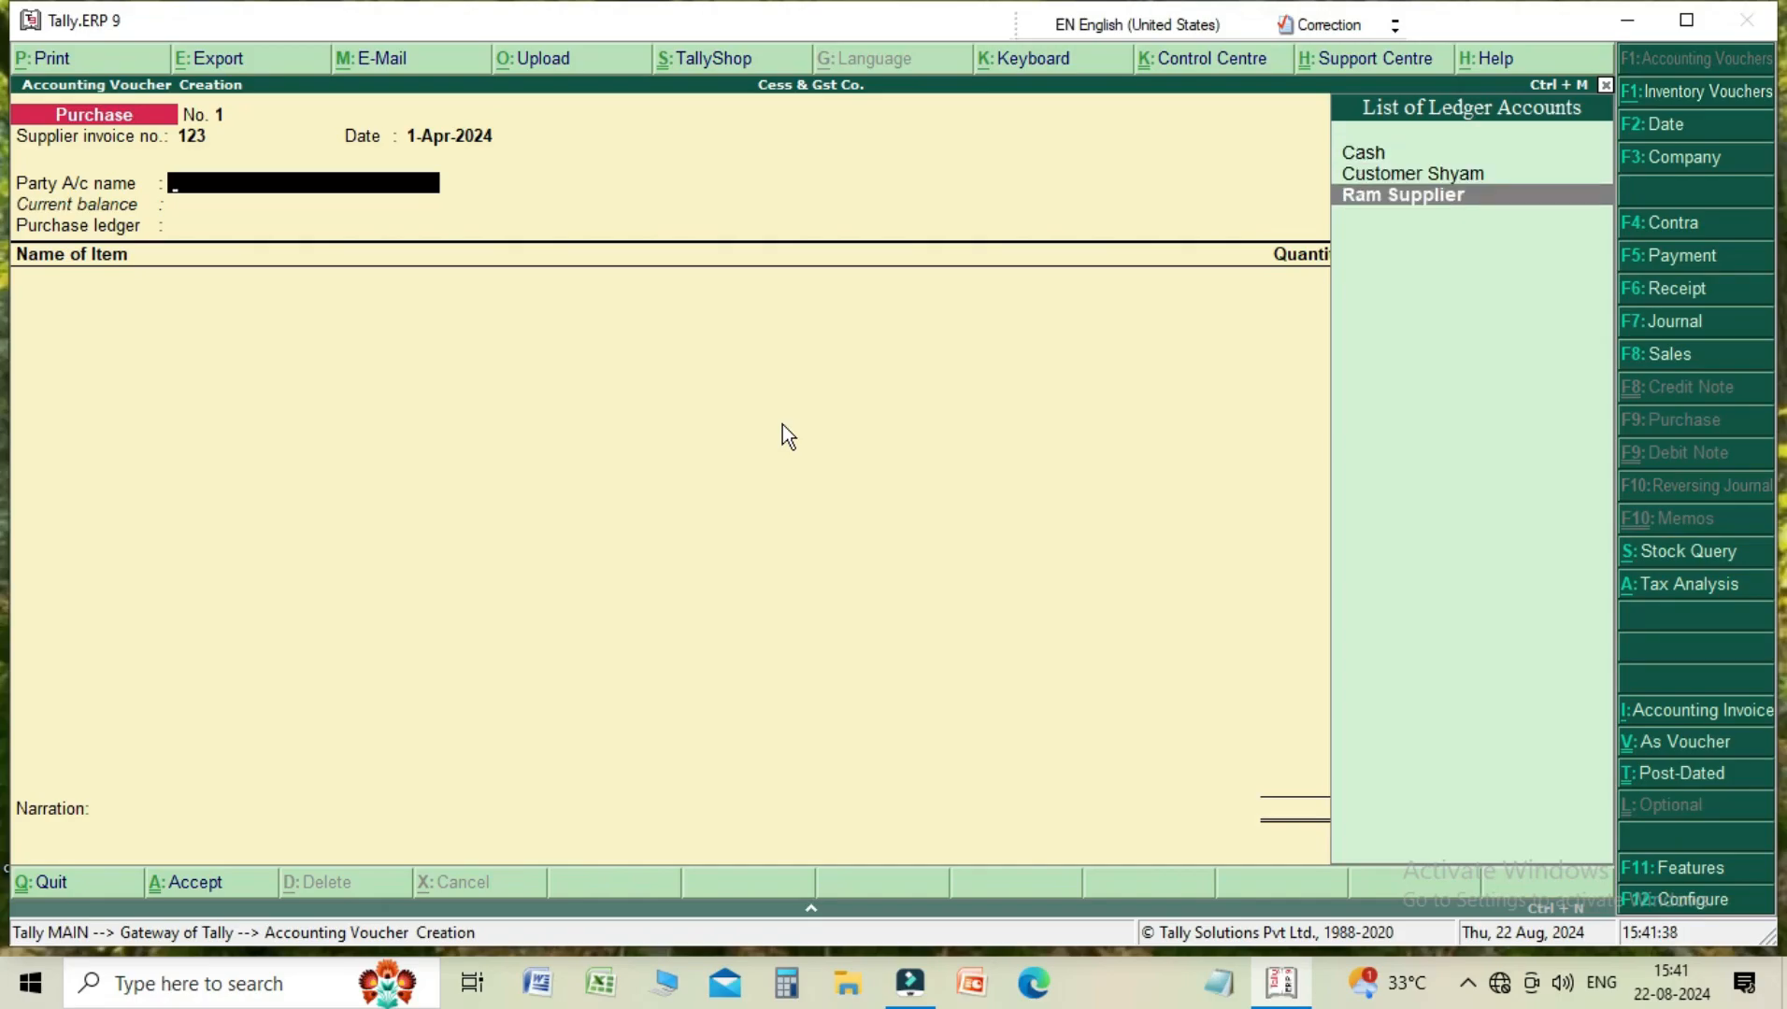
pyautogui.press('Return')
pyautogui.press('Return')
pyautogui.press('Return')
pyautogui.press('Return')
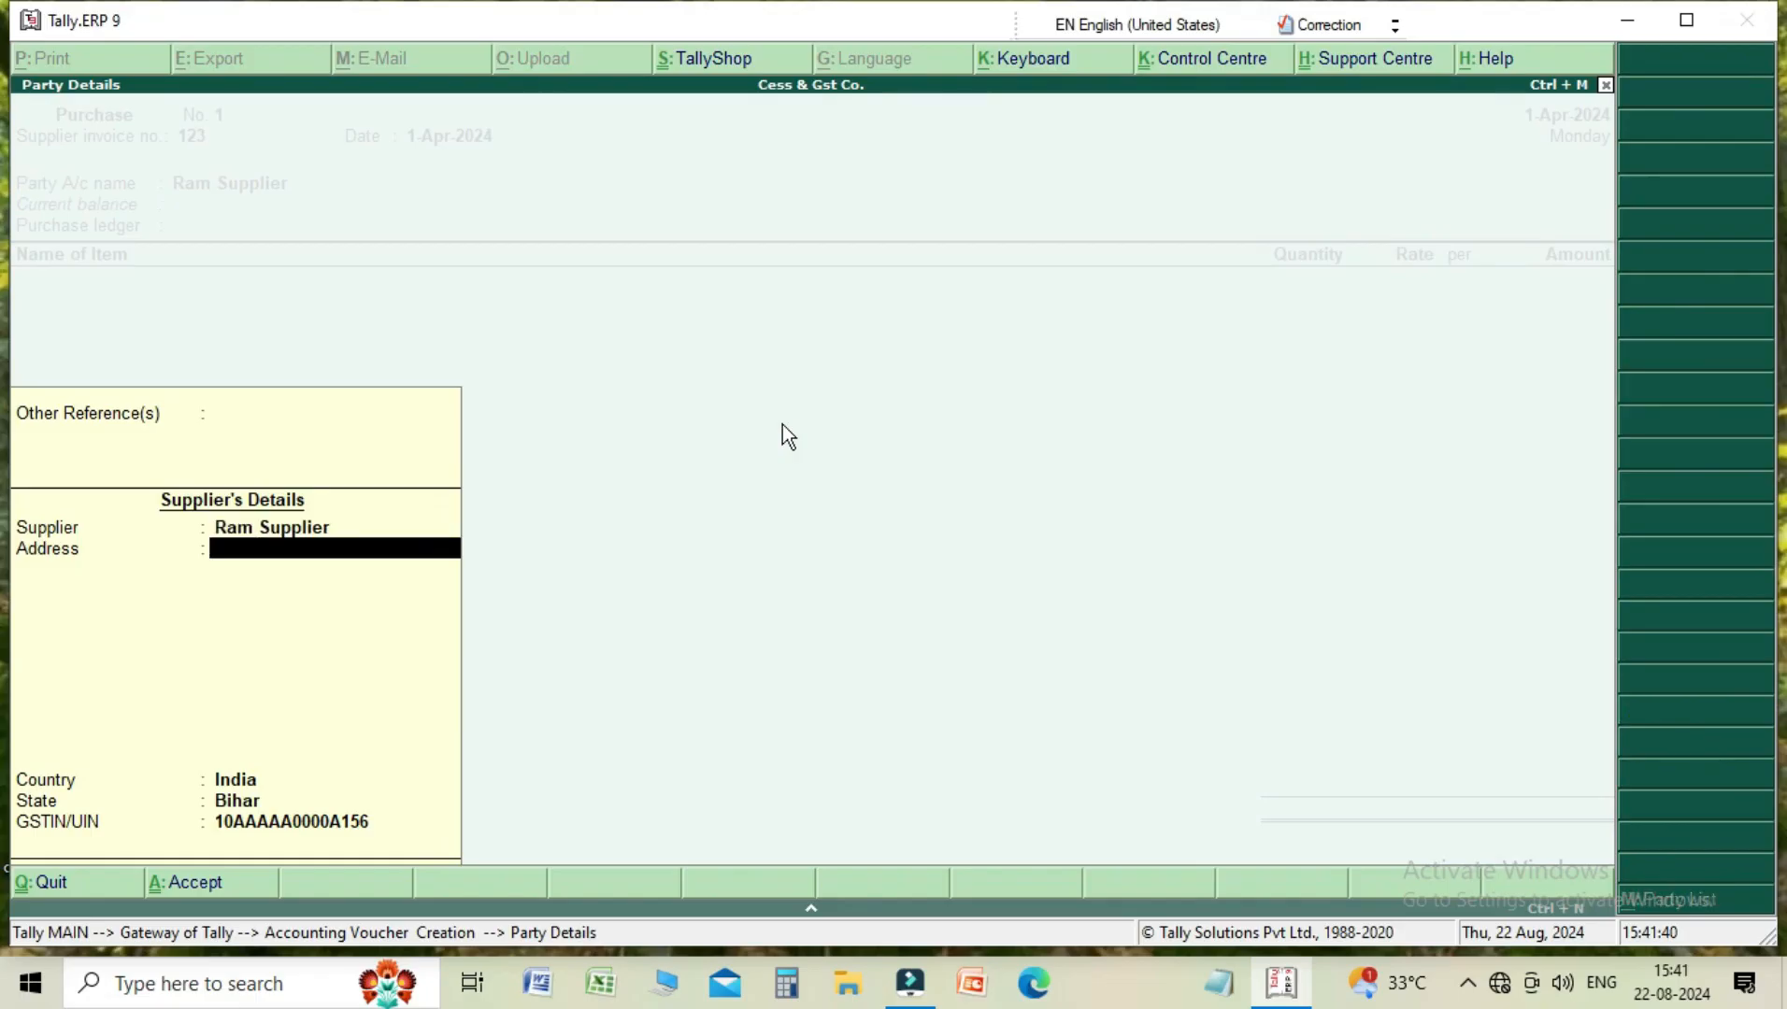
pyautogui.press('Return')
pyautogui.press('Return')
pyautogui.press('Return')
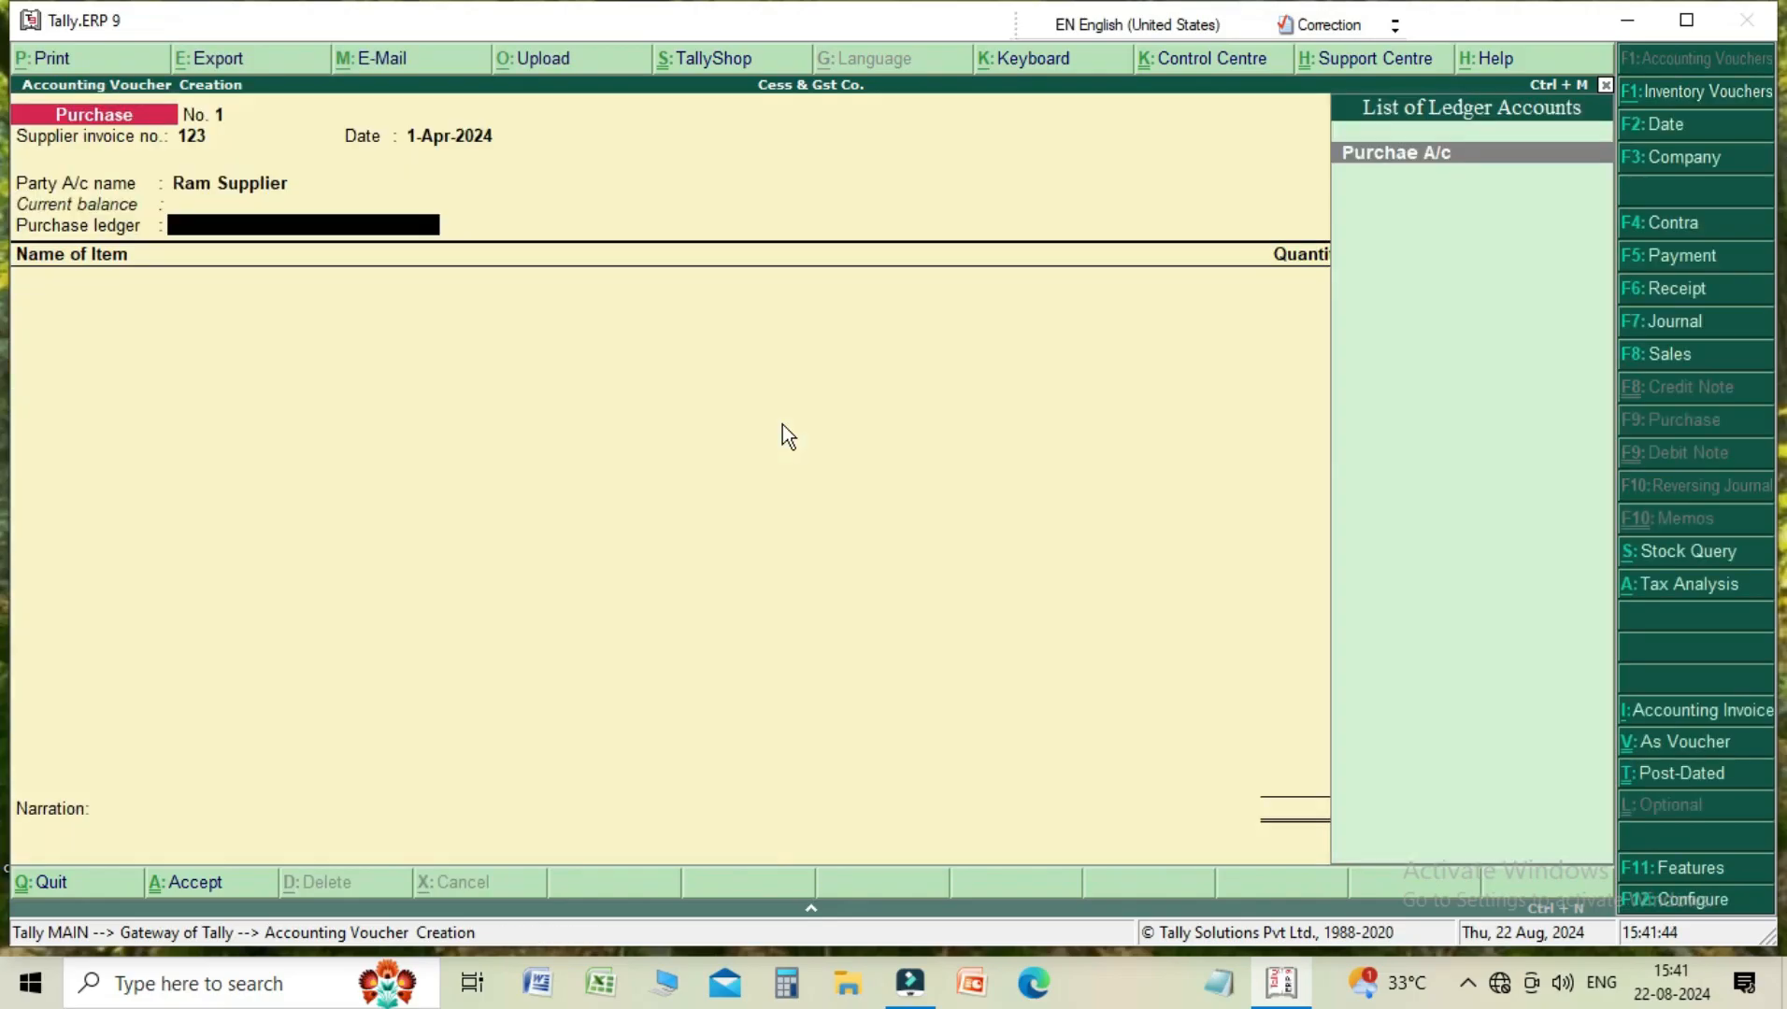
pyautogui.press('Return')
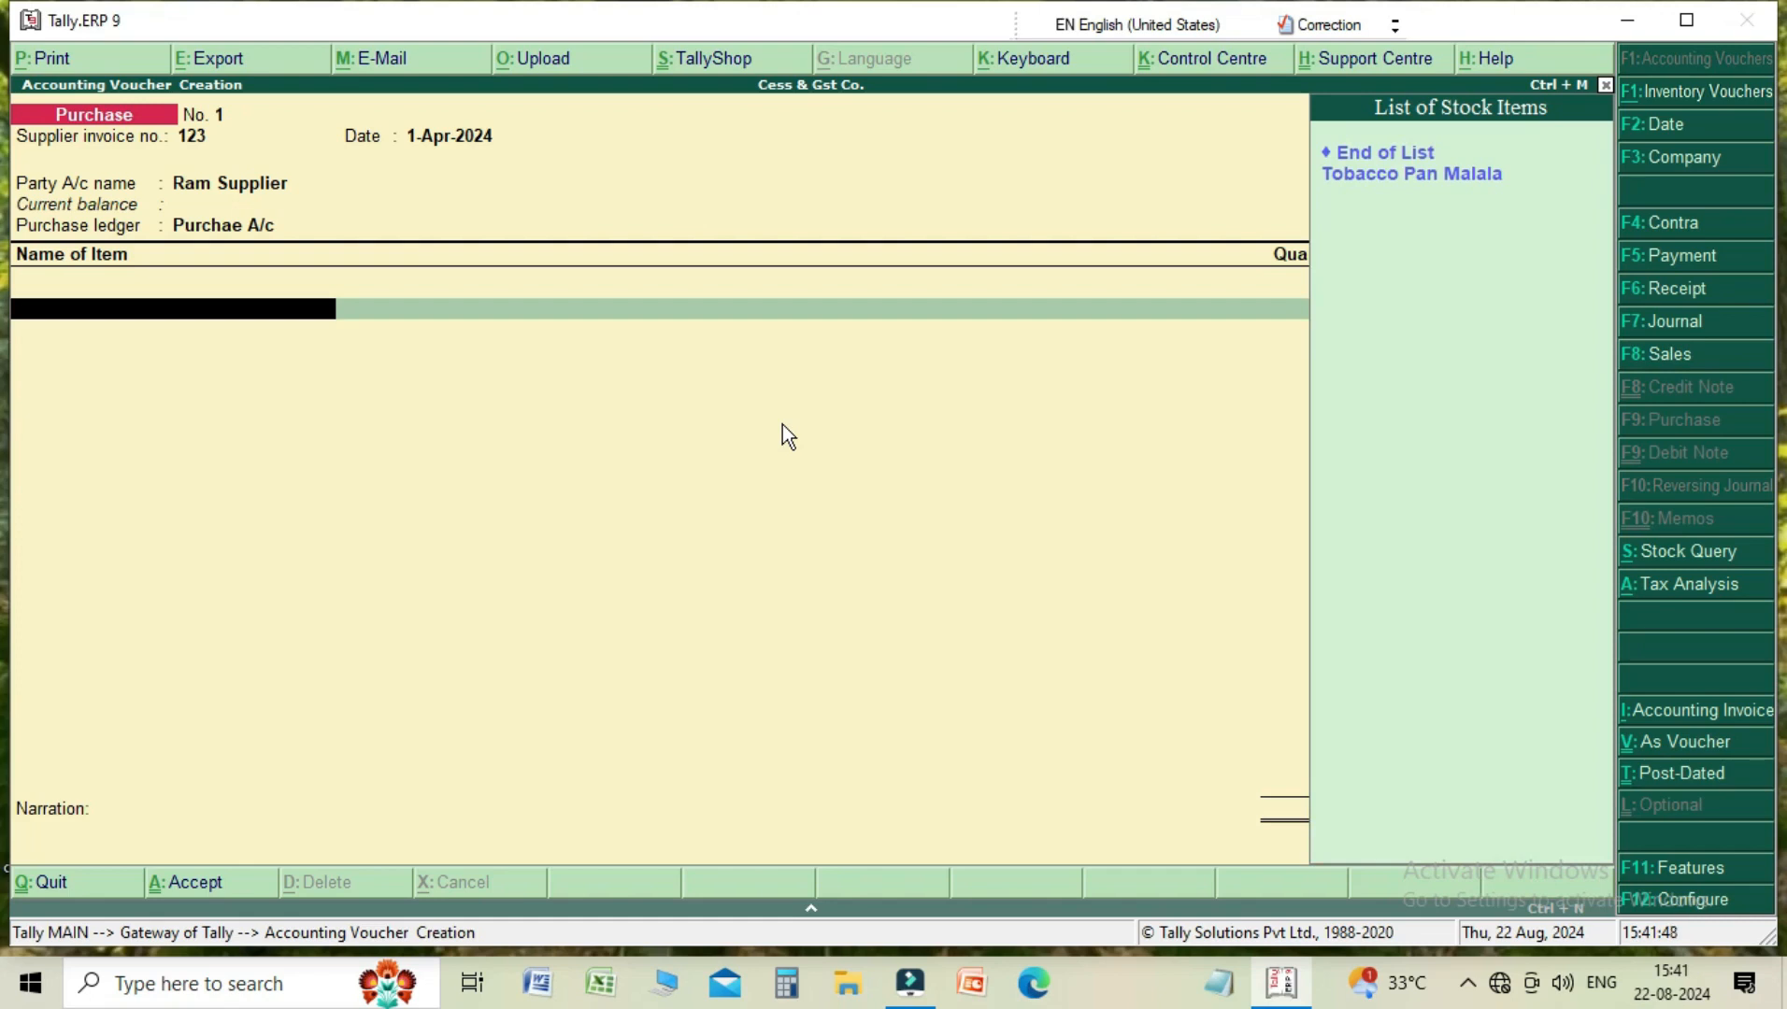
# - Add the item Tobacco Pan Malala to the purchase voucher with quantity 1000 packets at a rate of 100 per packet
pyautogui.press('Down')
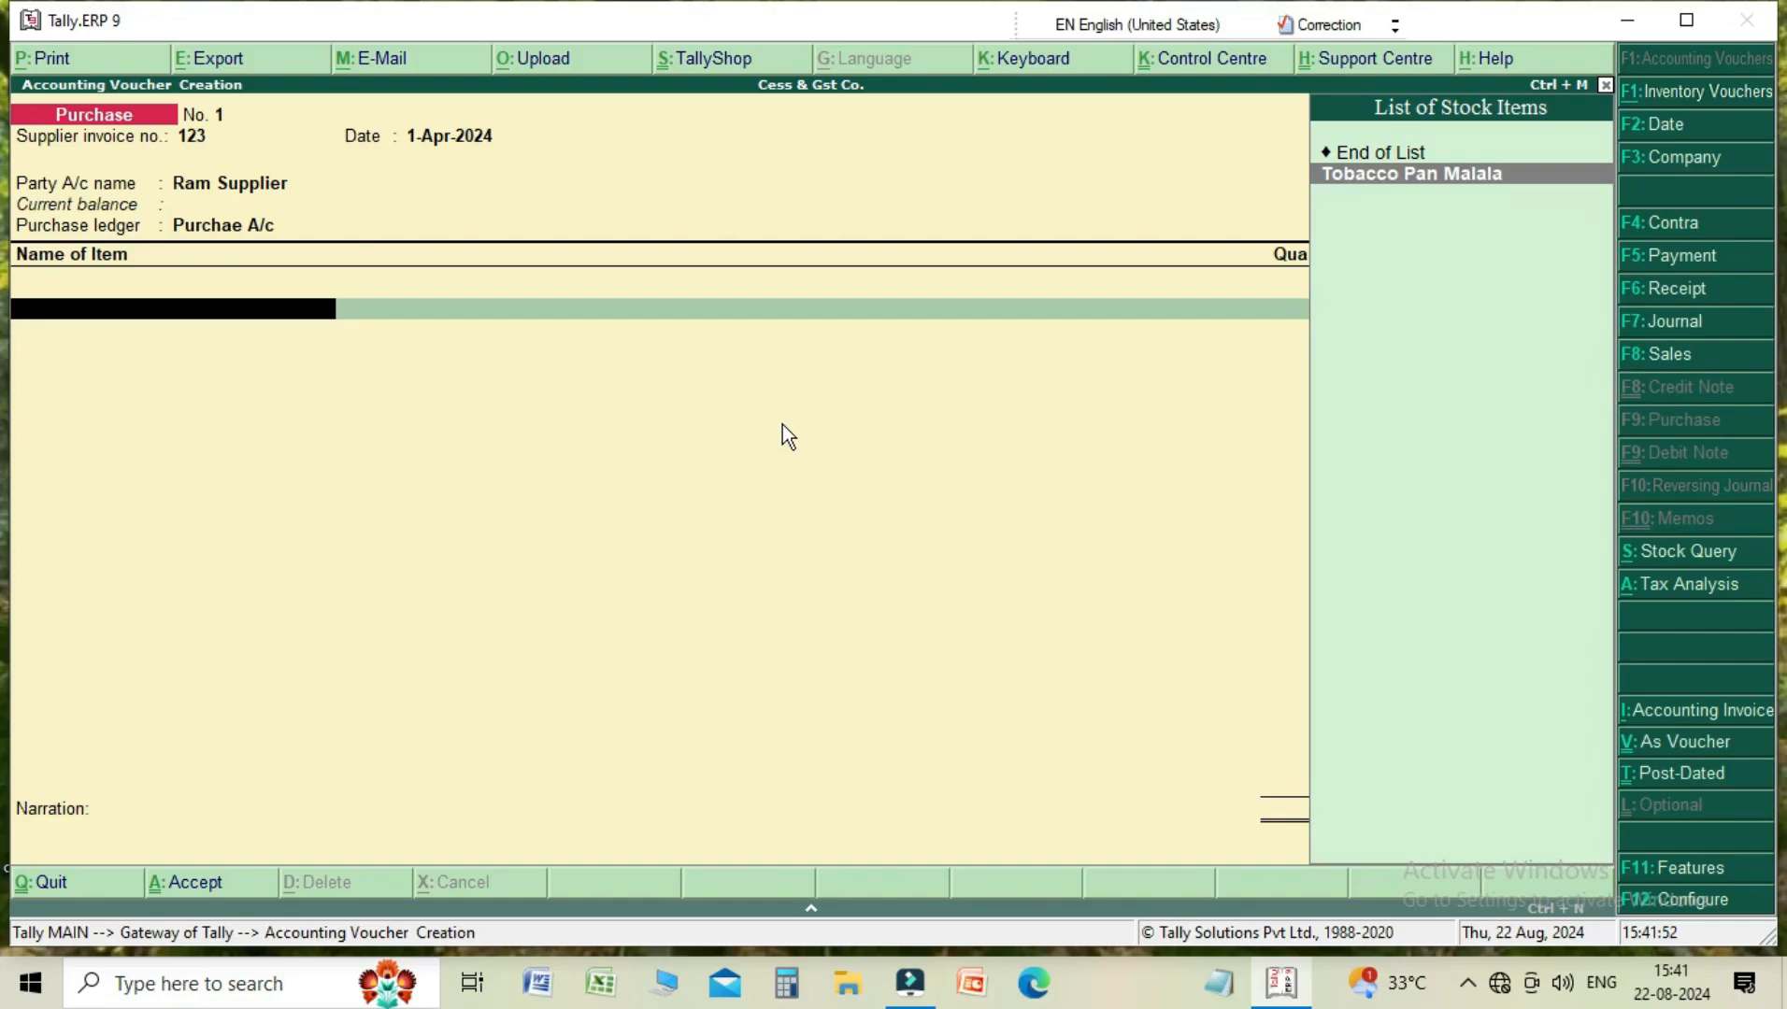
pyautogui.press('Return')
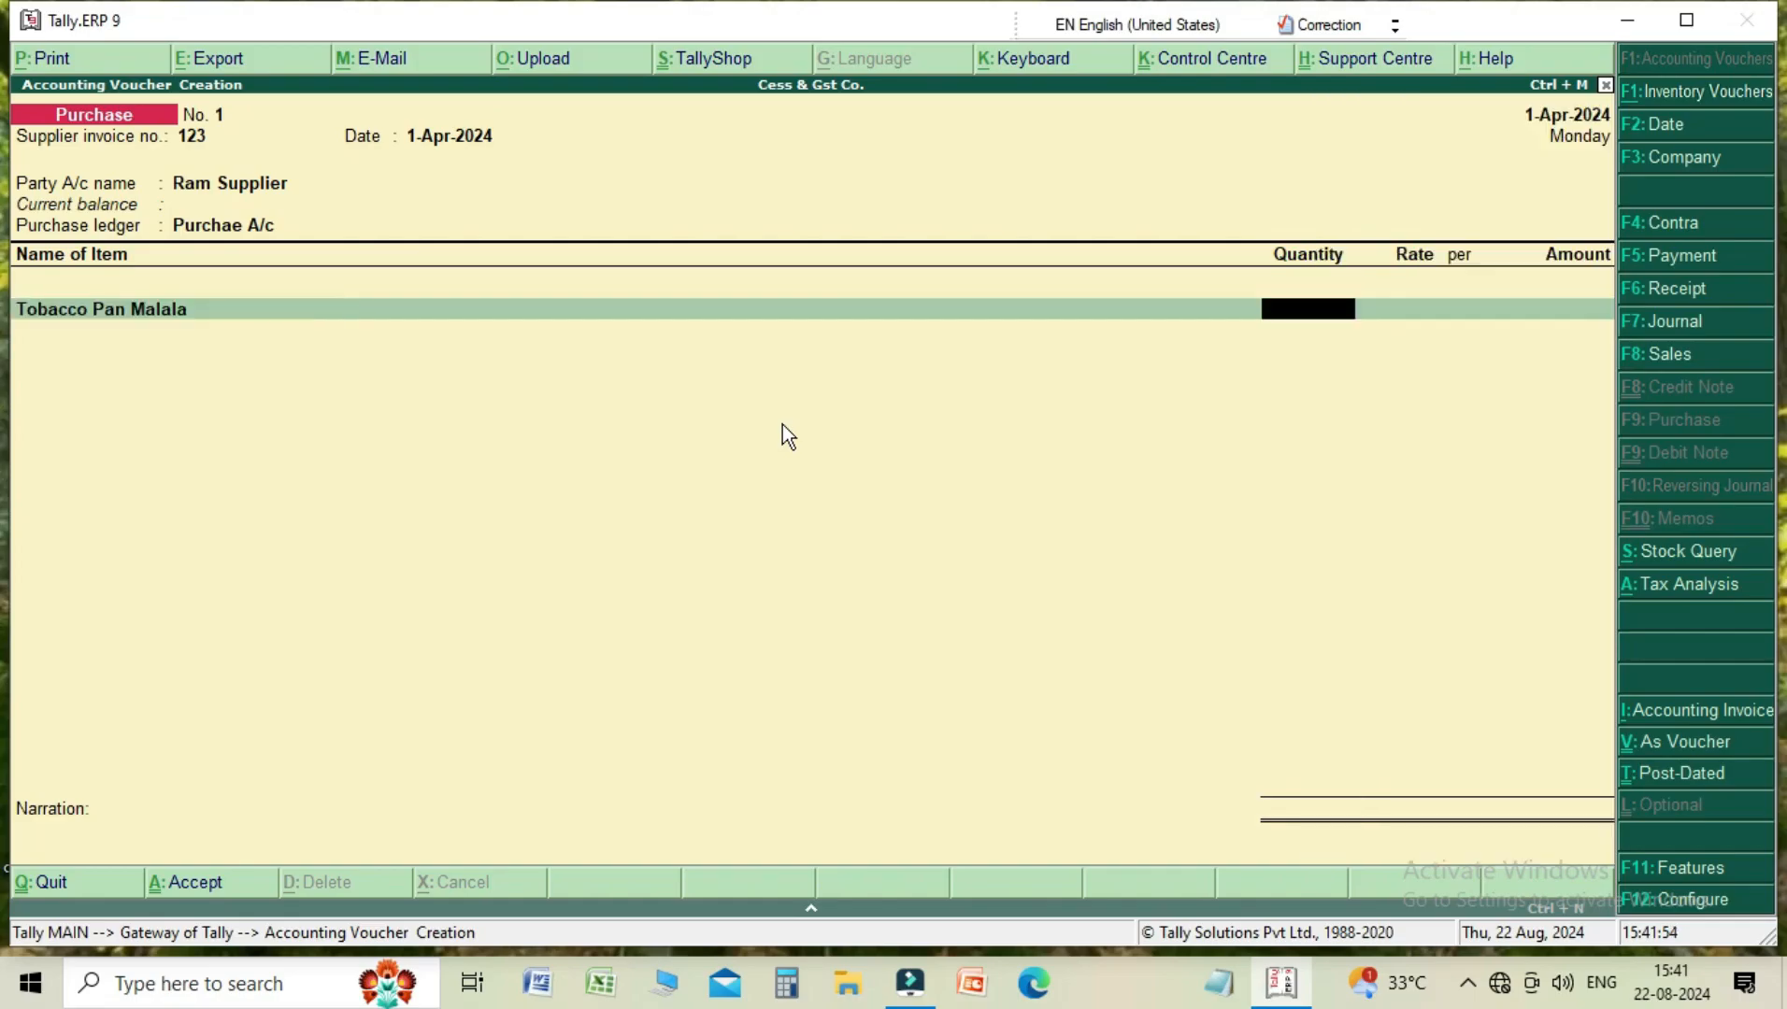
pyautogui.write('1000')
pyautogui.press('Return')
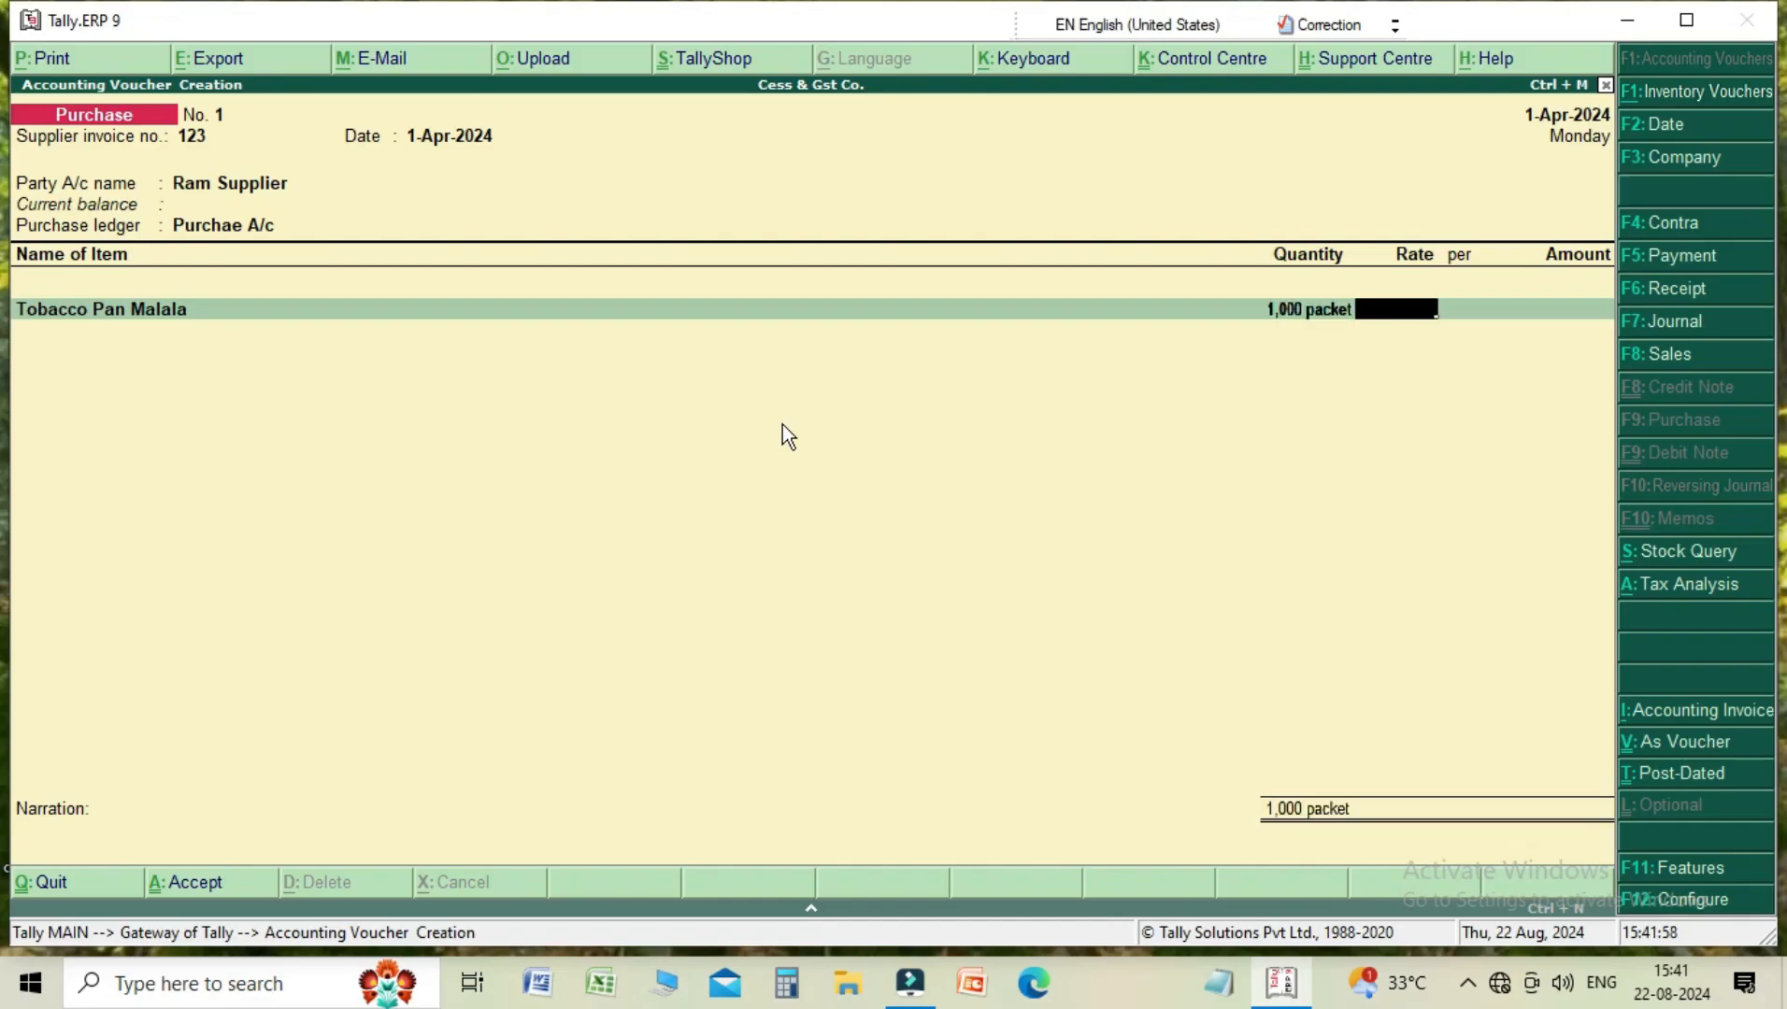
pyautogui.write('100')
pyautogui.press('Return')
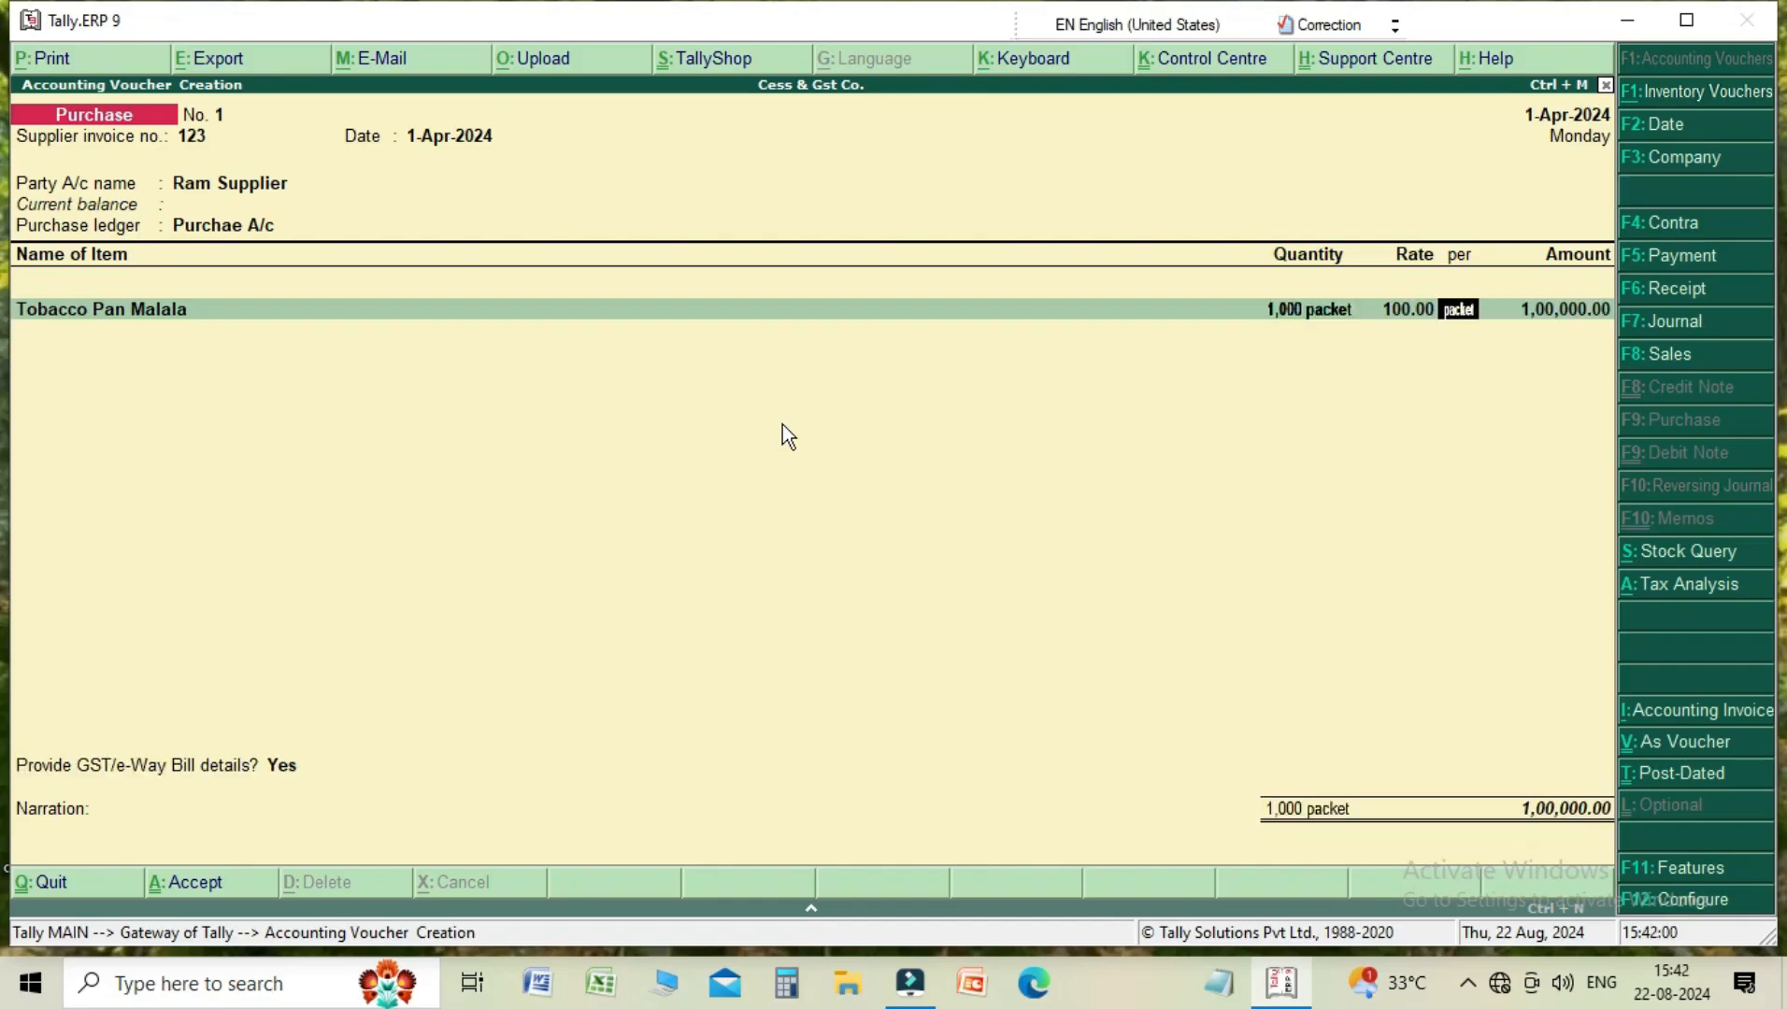
pyautogui.press('Return')
pyautogui.press('Return')
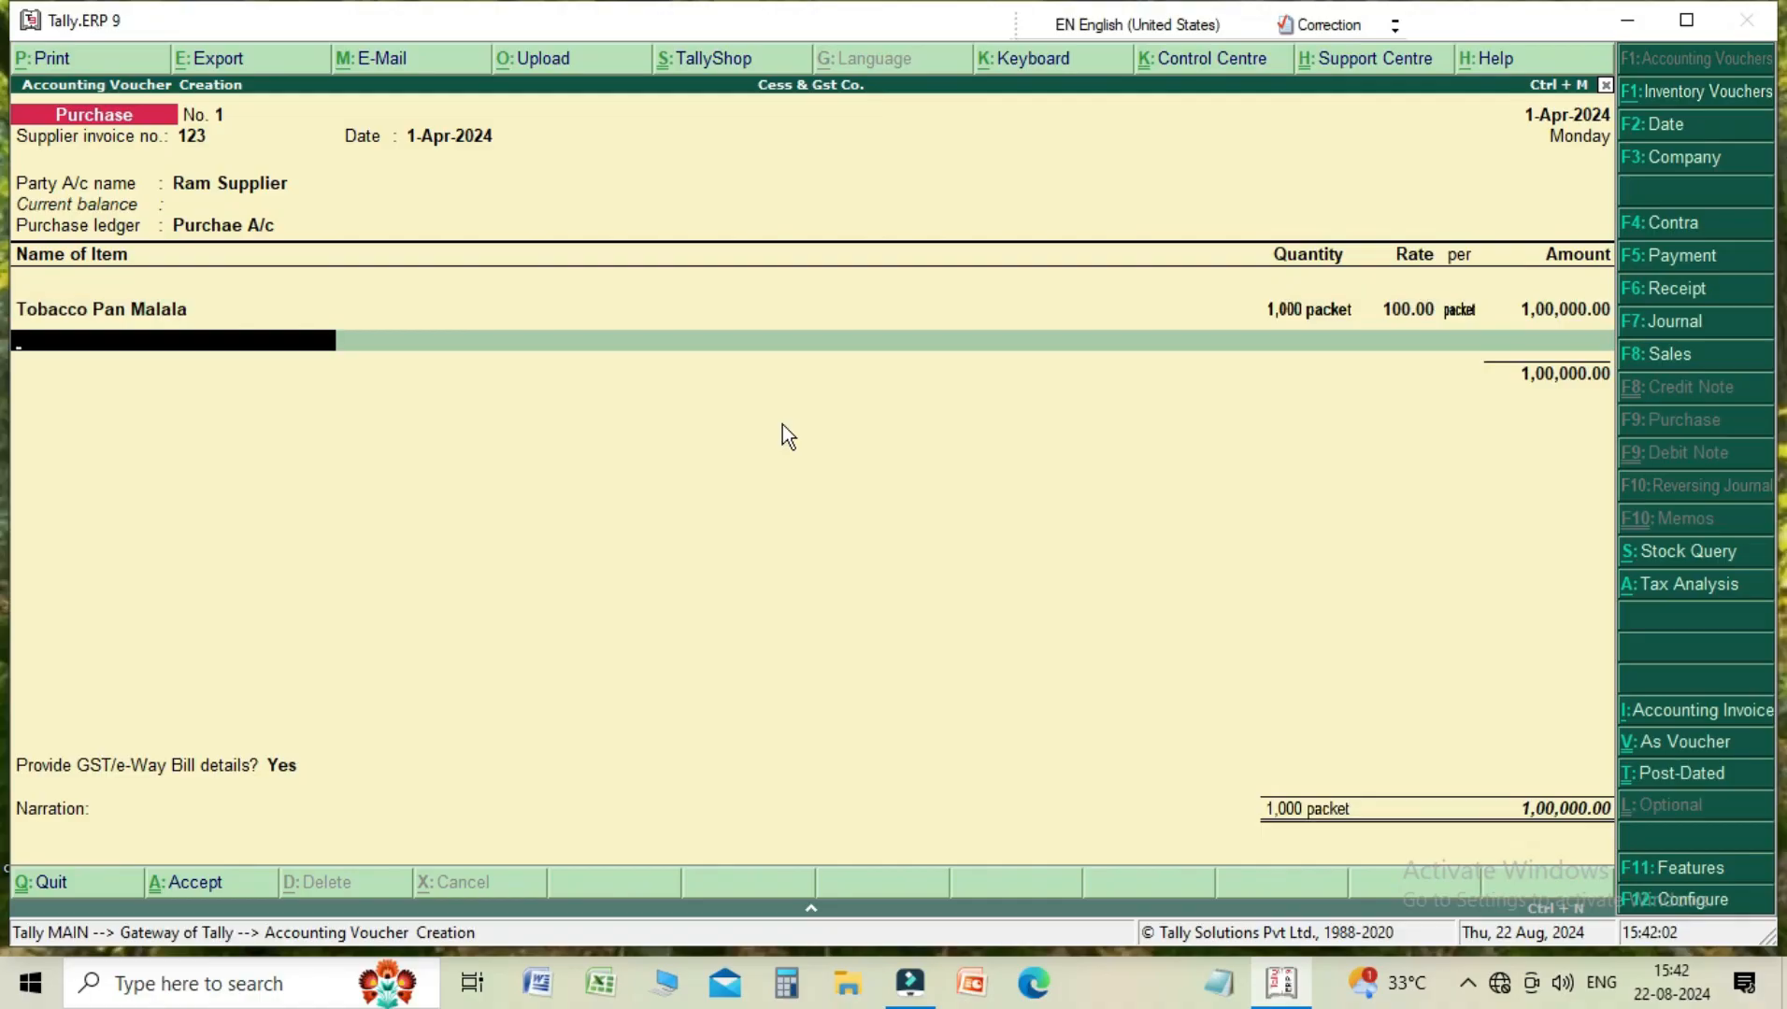
# - Finish the item list and add the Cgst ledger with its calculated amount below the tobacco item
pyautogui.press('Return')
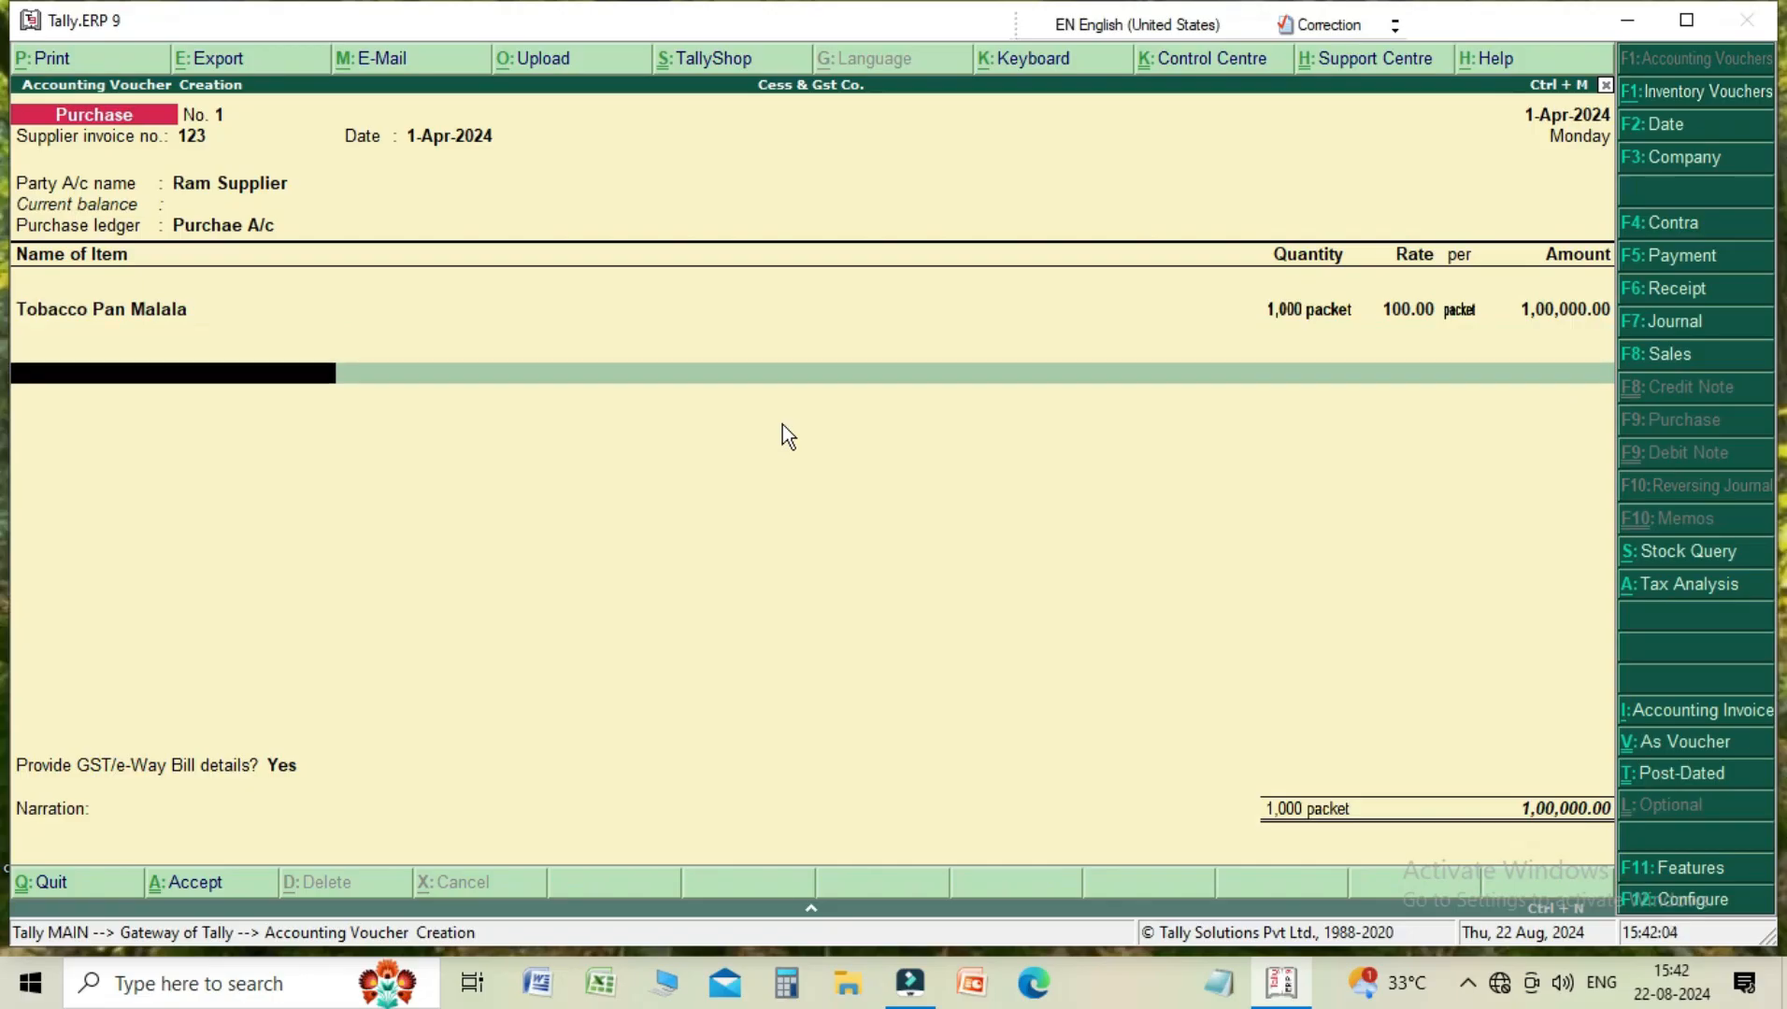
pyautogui.press('space')
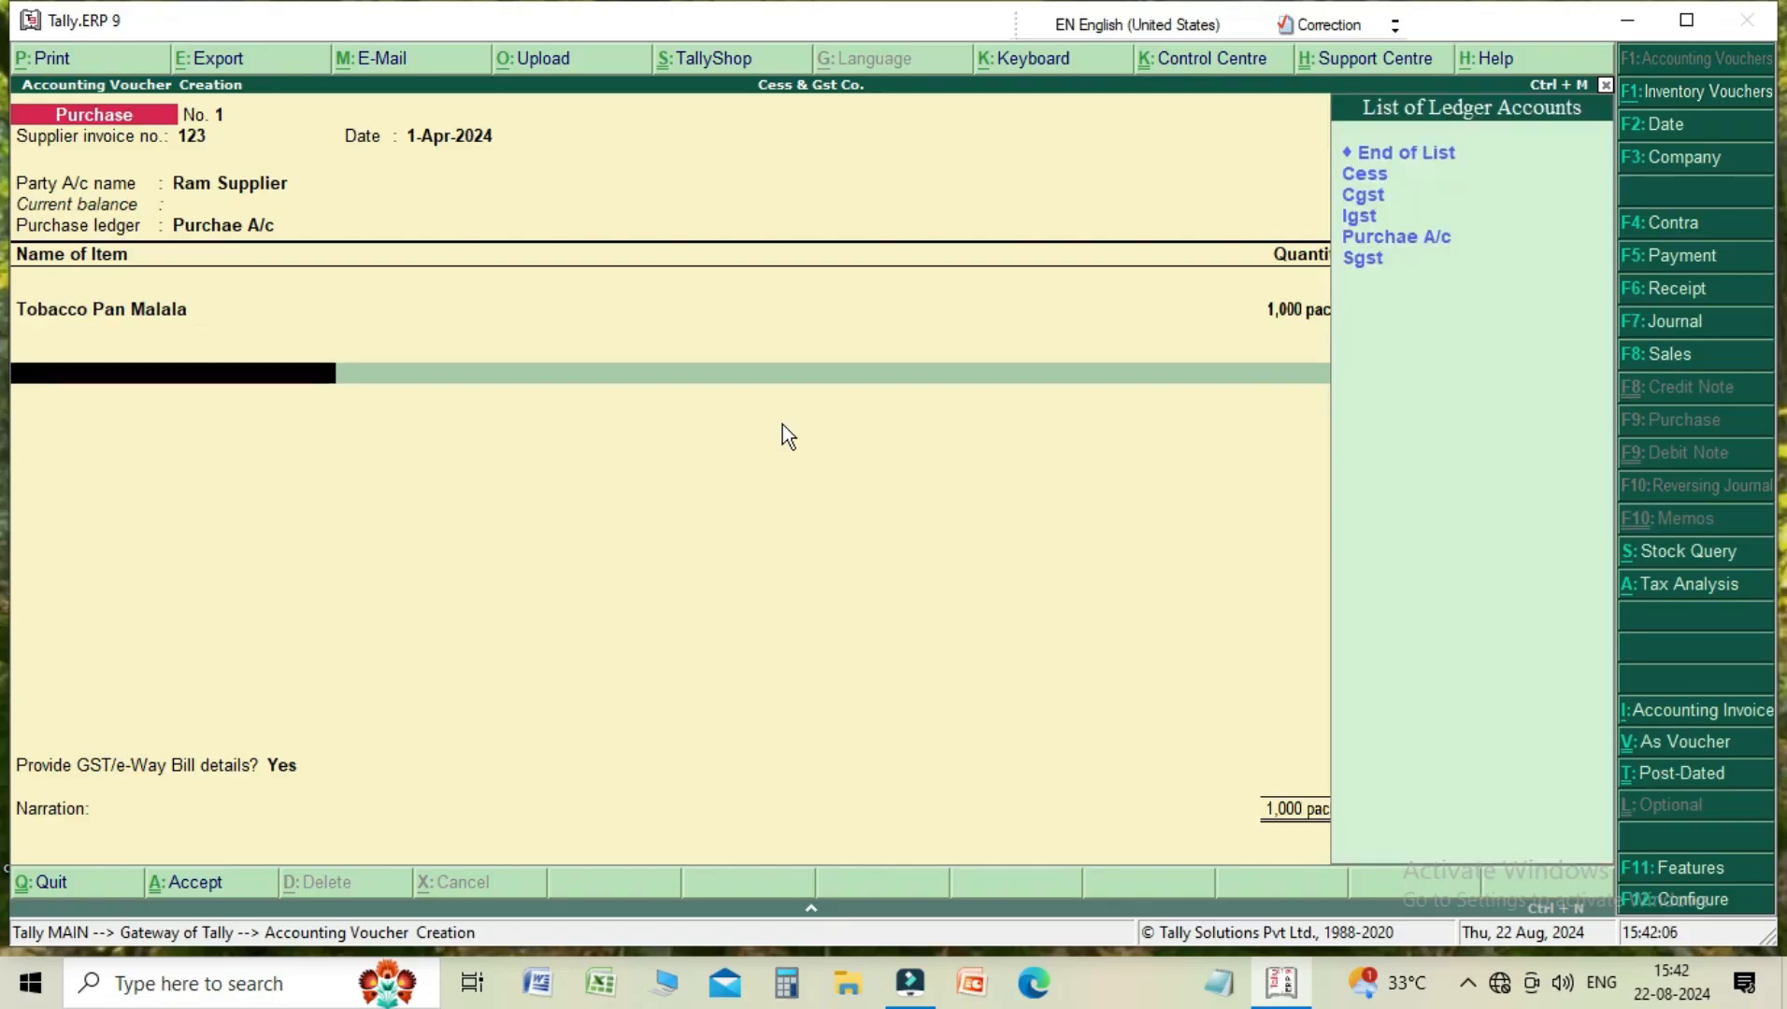
pyautogui.press('Down')
pyautogui.press('Down')
pyautogui.press('Down')
pyautogui.press('Up')
pyautogui.press('Return')
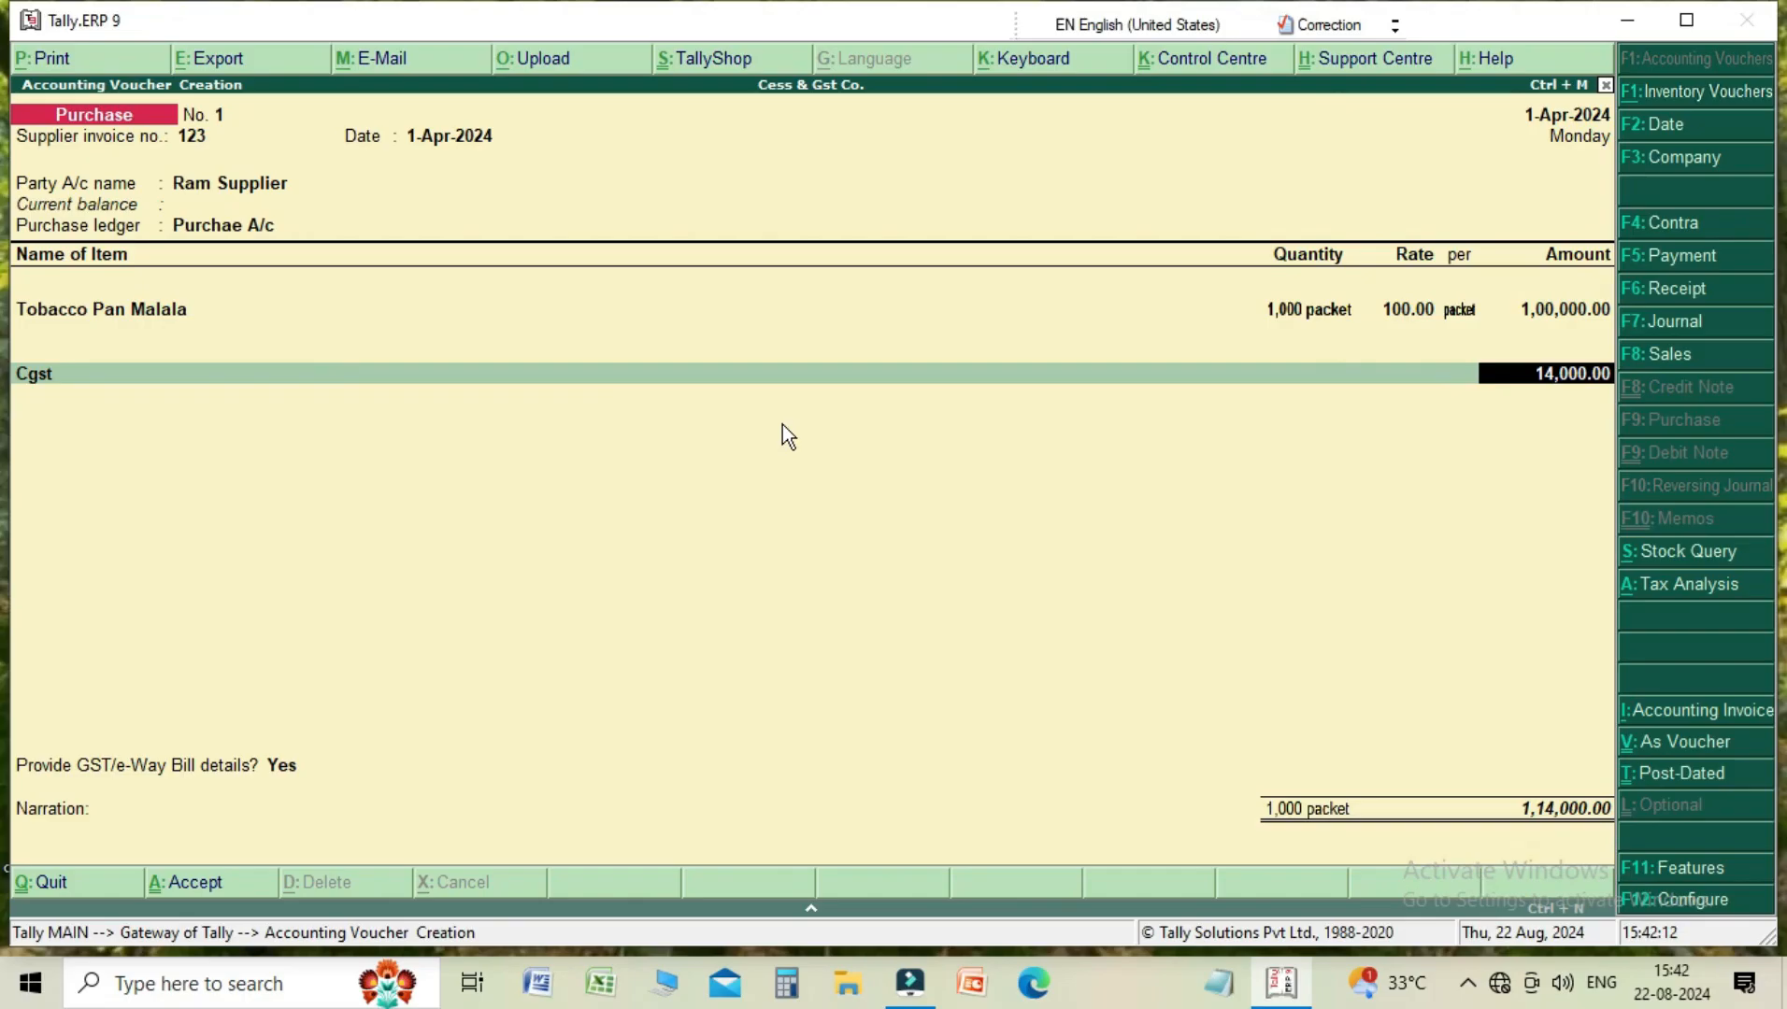
pyautogui.press('Return')
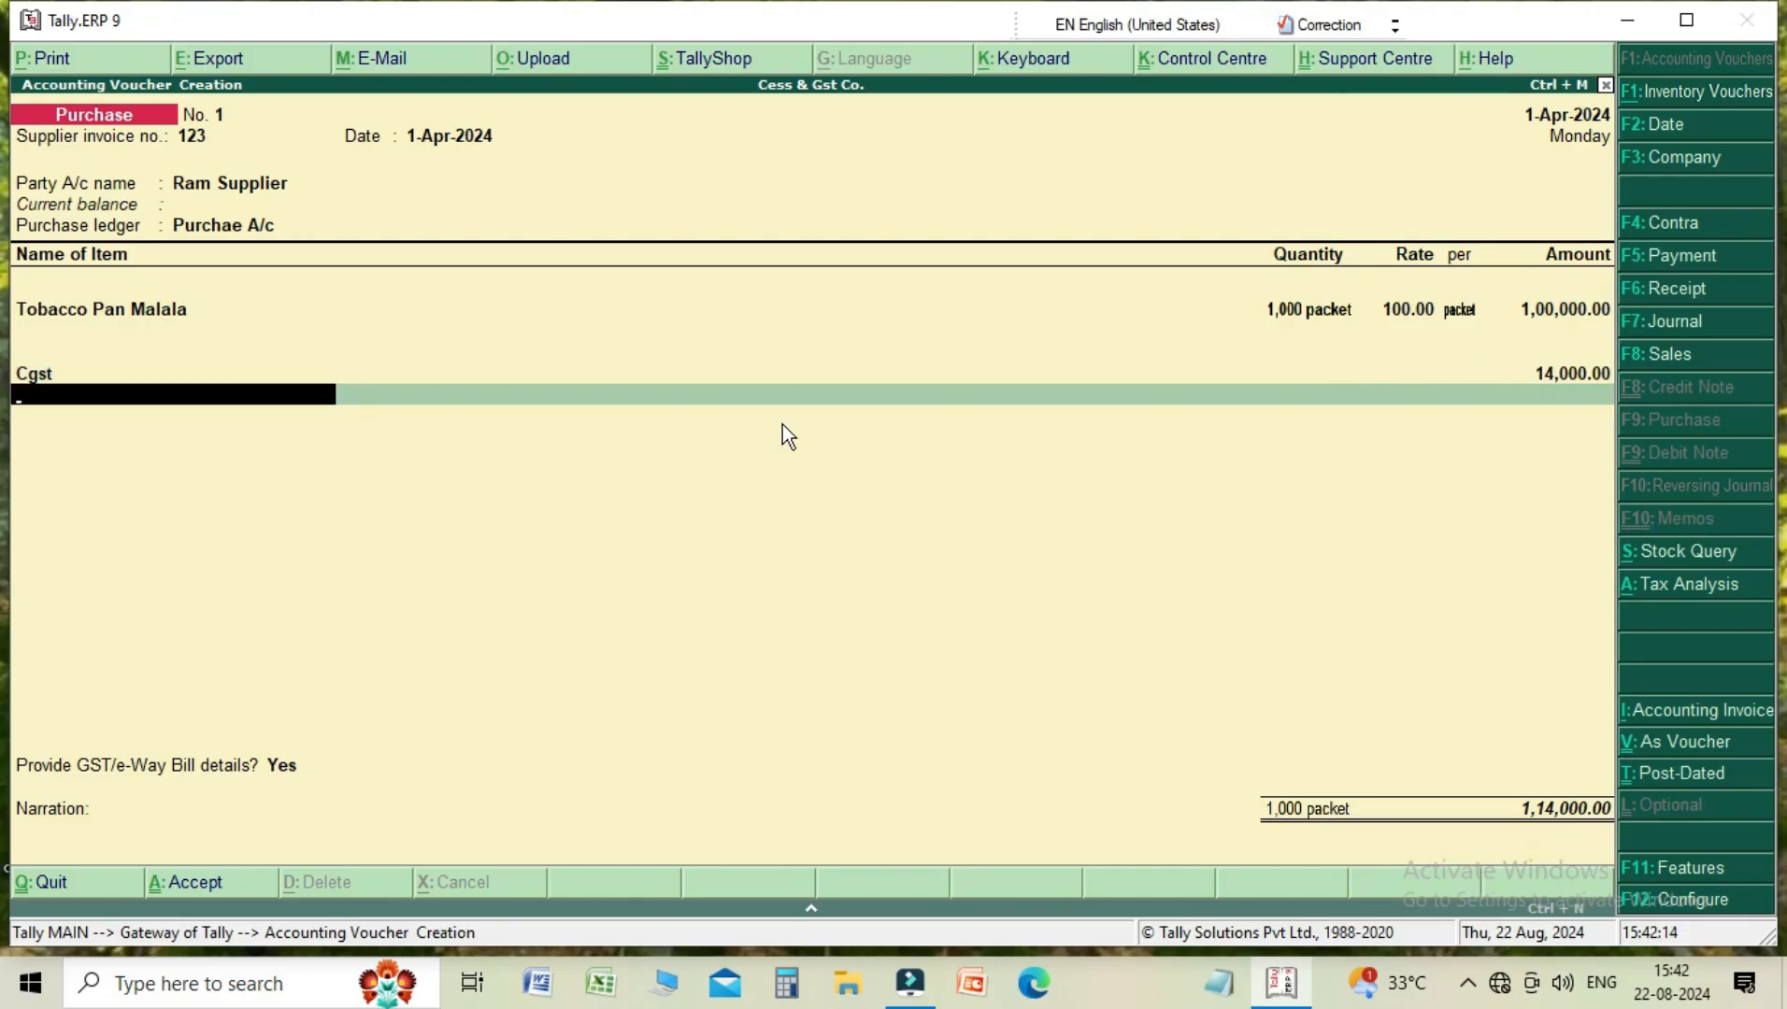
# - Add the Sgst and Cess ledgers with their calculated amounts to the purchase voucher
pyautogui.press('Down')
pyautogui.press('Down')
pyautogui.press('Down')
pyautogui.press('Down')
pyautogui.press('Down')
pyautogui.press('Return')
pyautogui.press('Return')
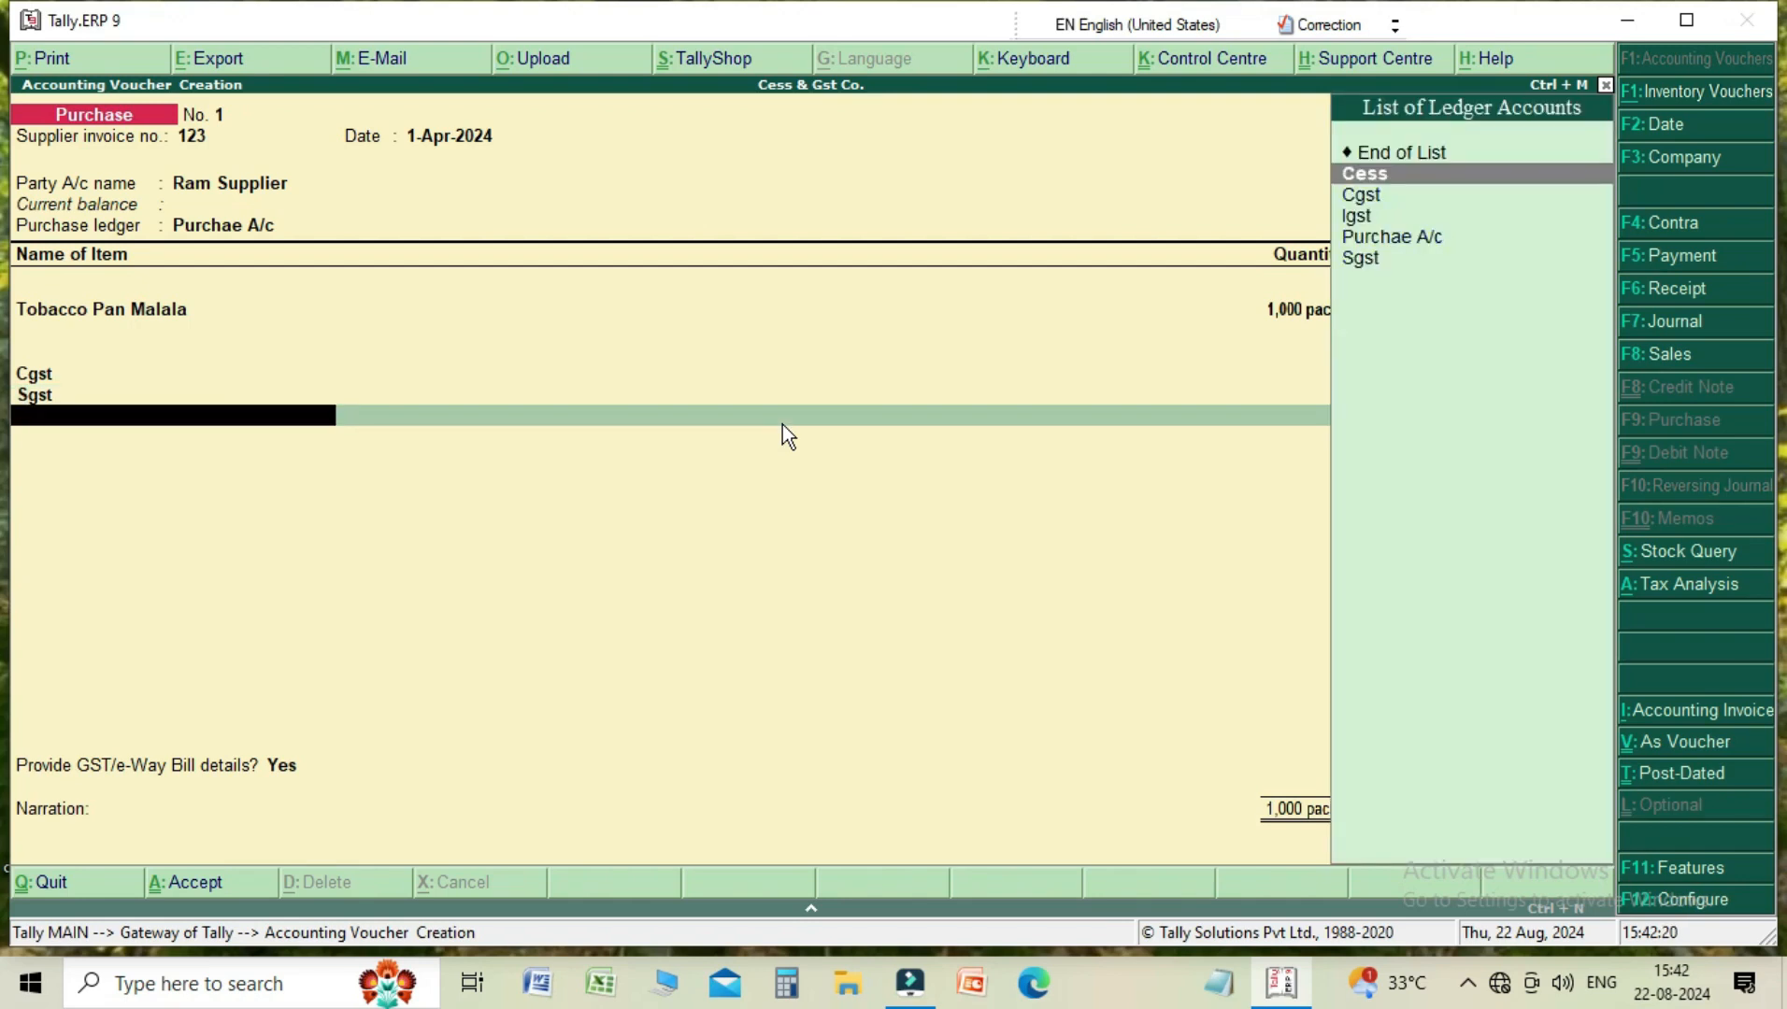
pyautogui.press('Return')
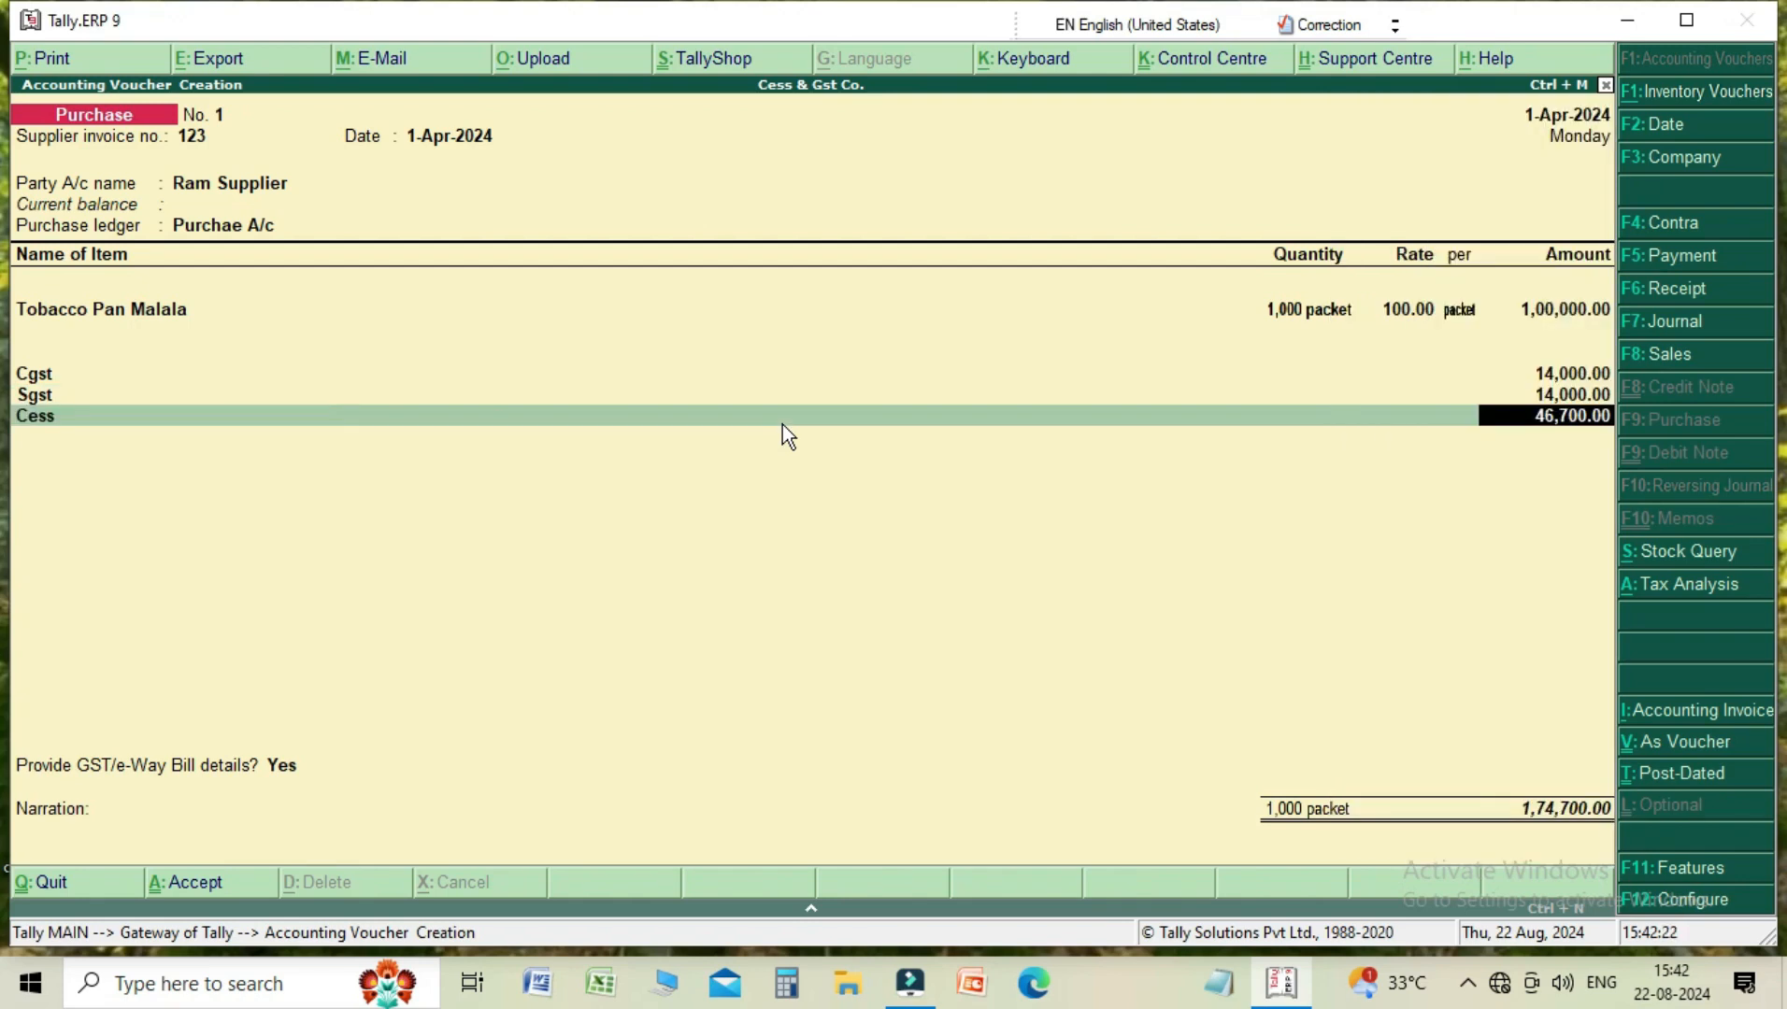
pyautogui.press('Return')
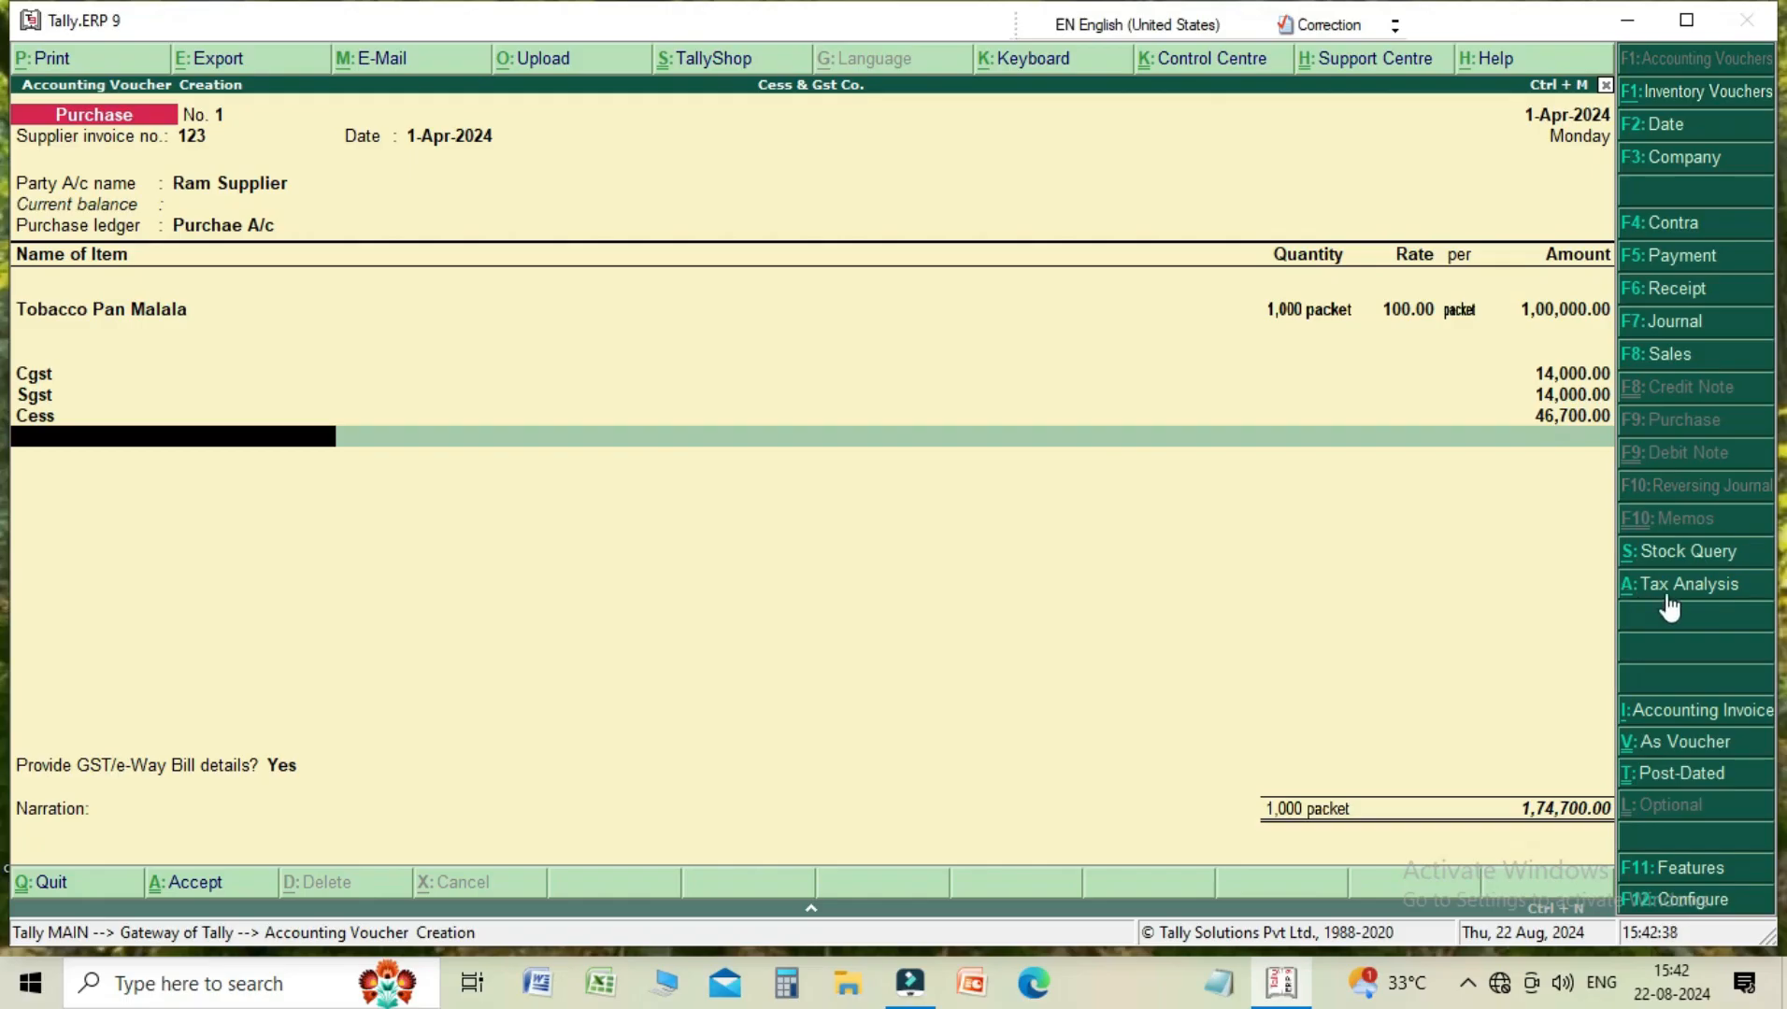
# - Examine the detailed tax analysis of the tobacco purchase, going through the item value, central tax, state tax and cess lines
pyautogui.hotkey('alt', 'a')
pyautogui.click(1670, 586)
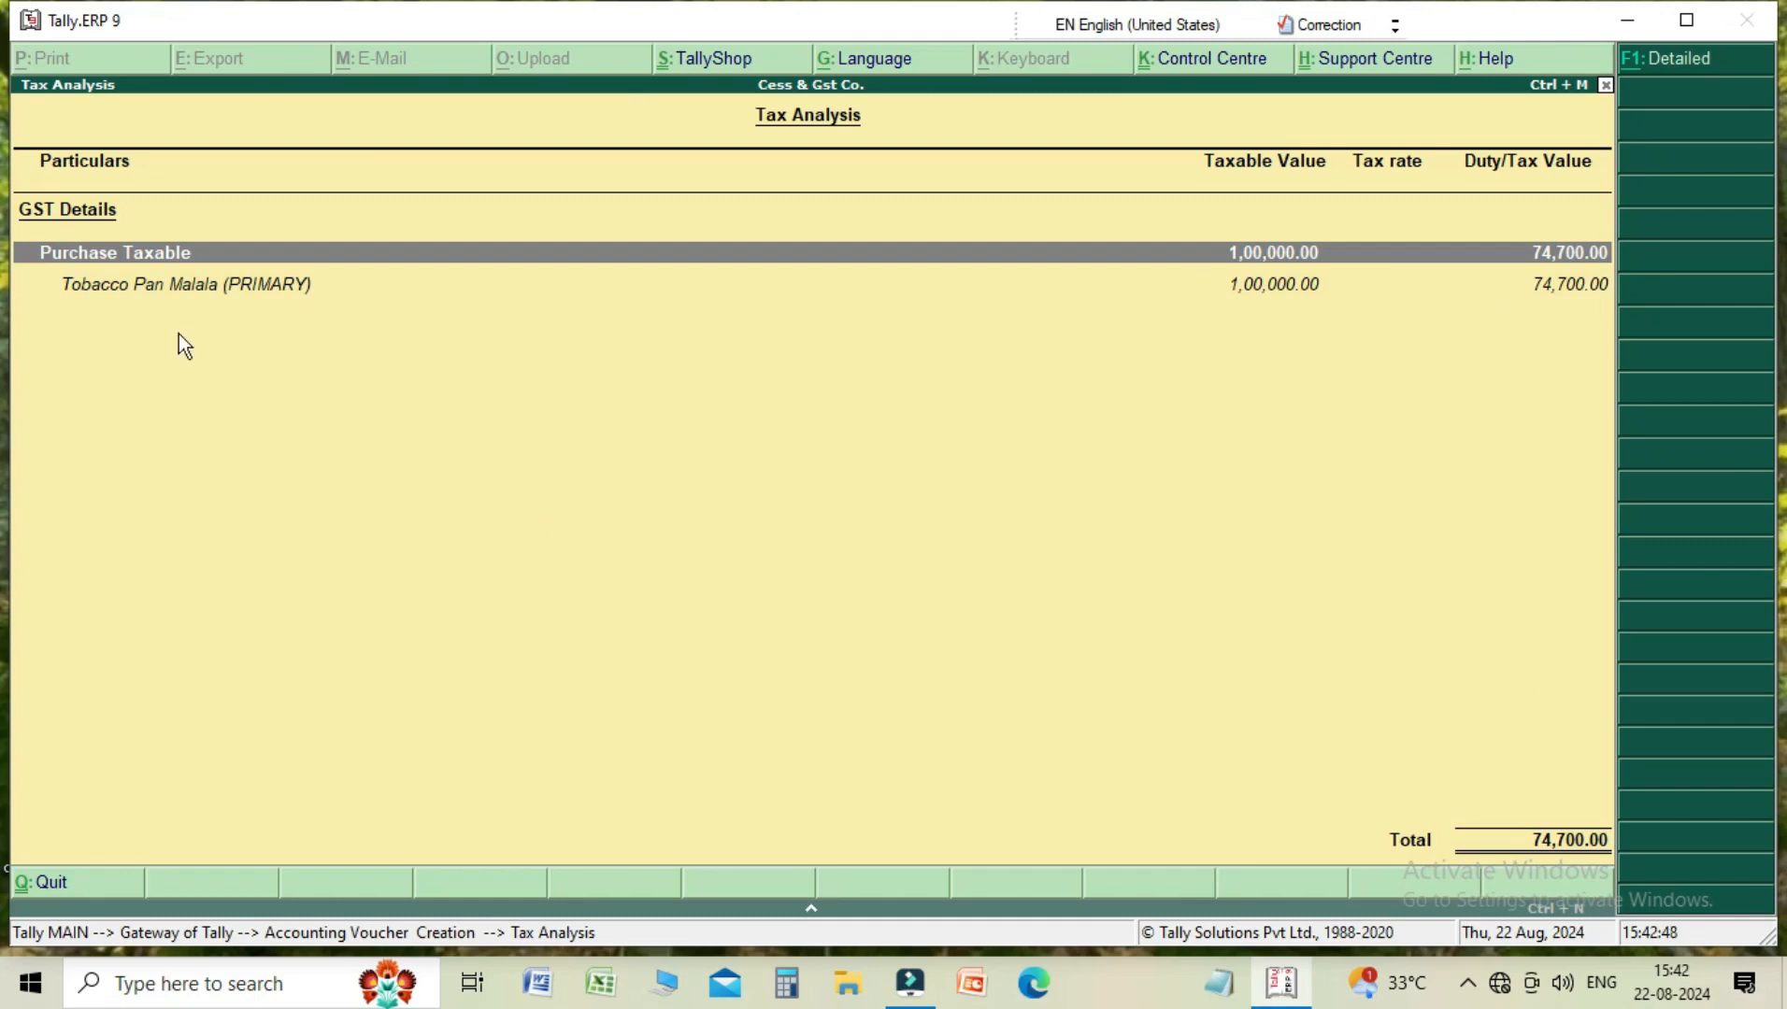
pyautogui.click(1655, 67)
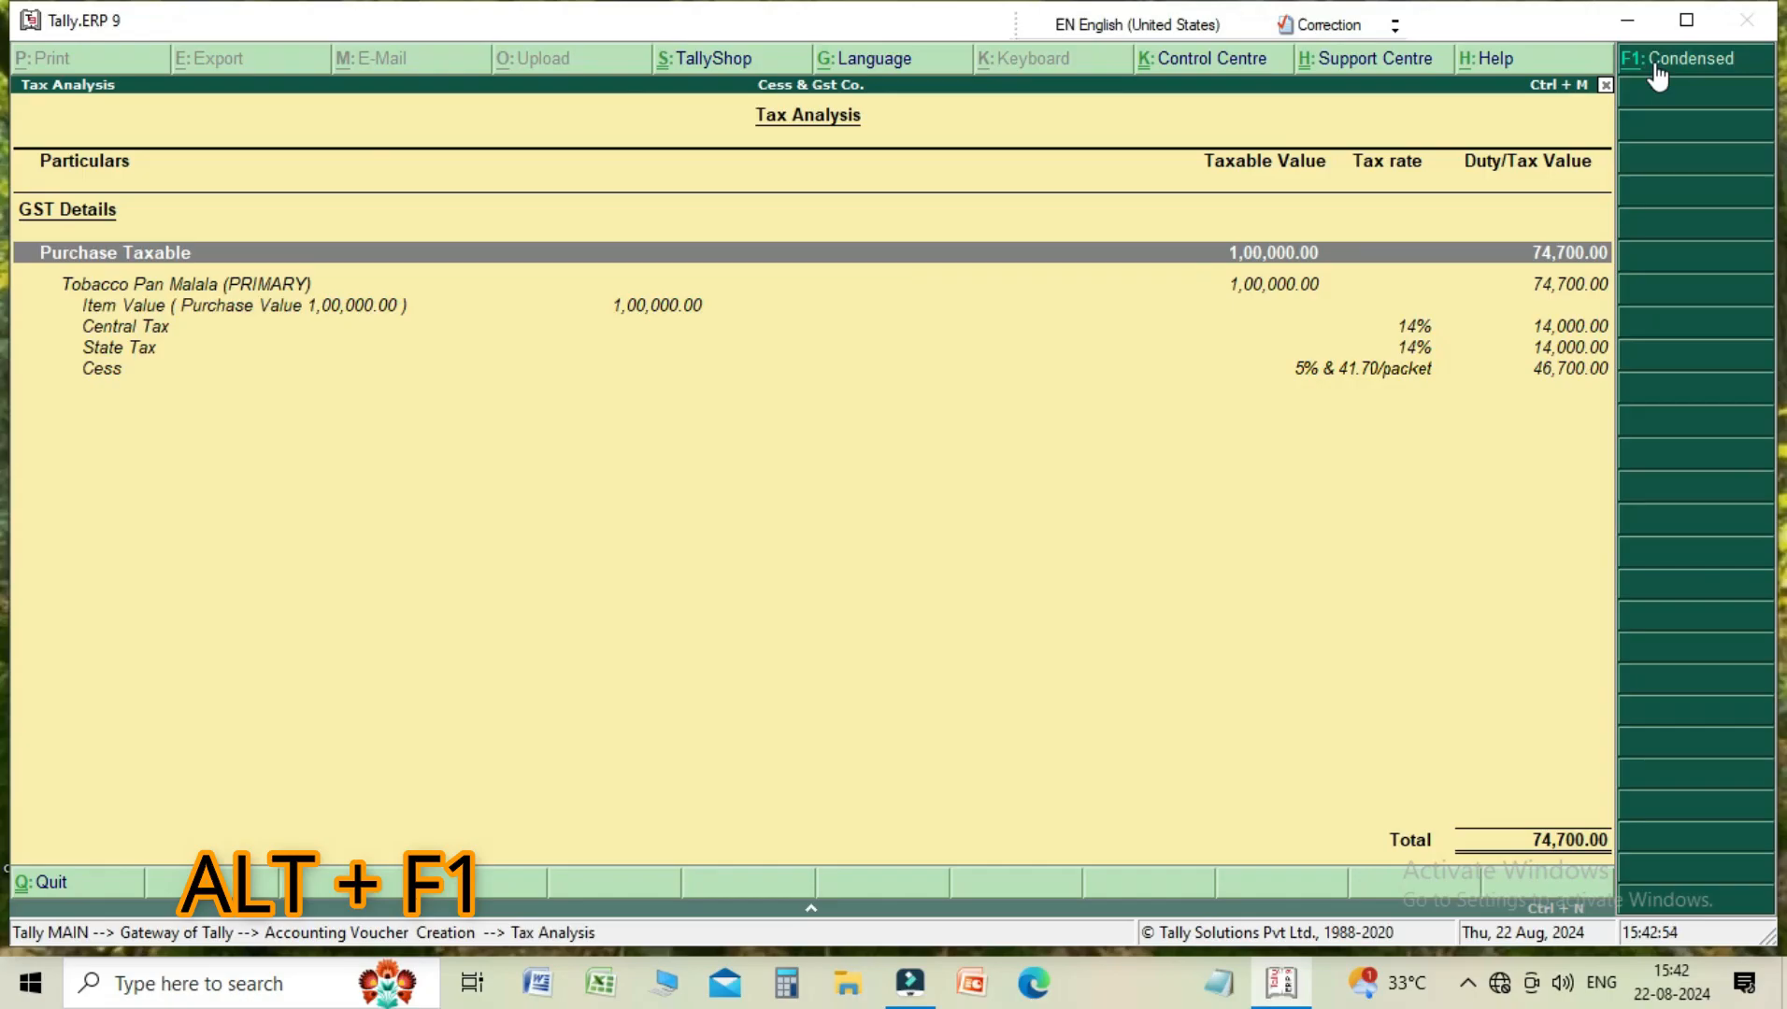
pyautogui.press('Down')
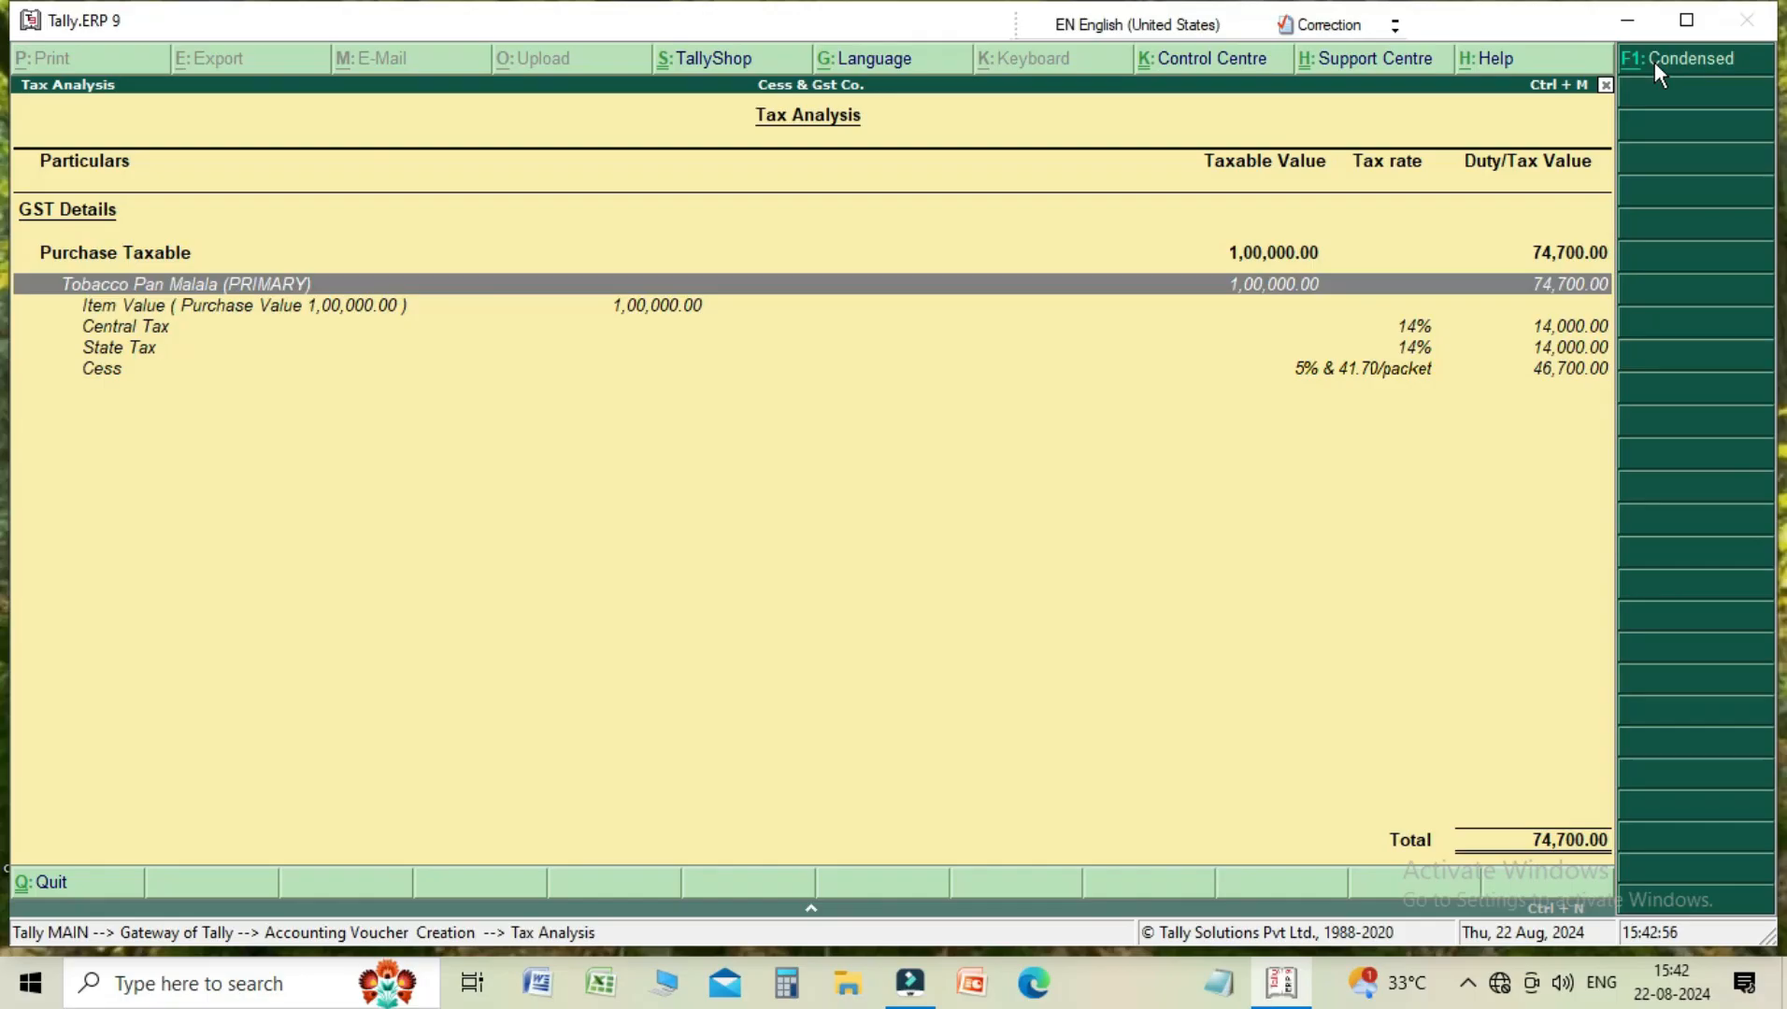
pyautogui.press('Down')
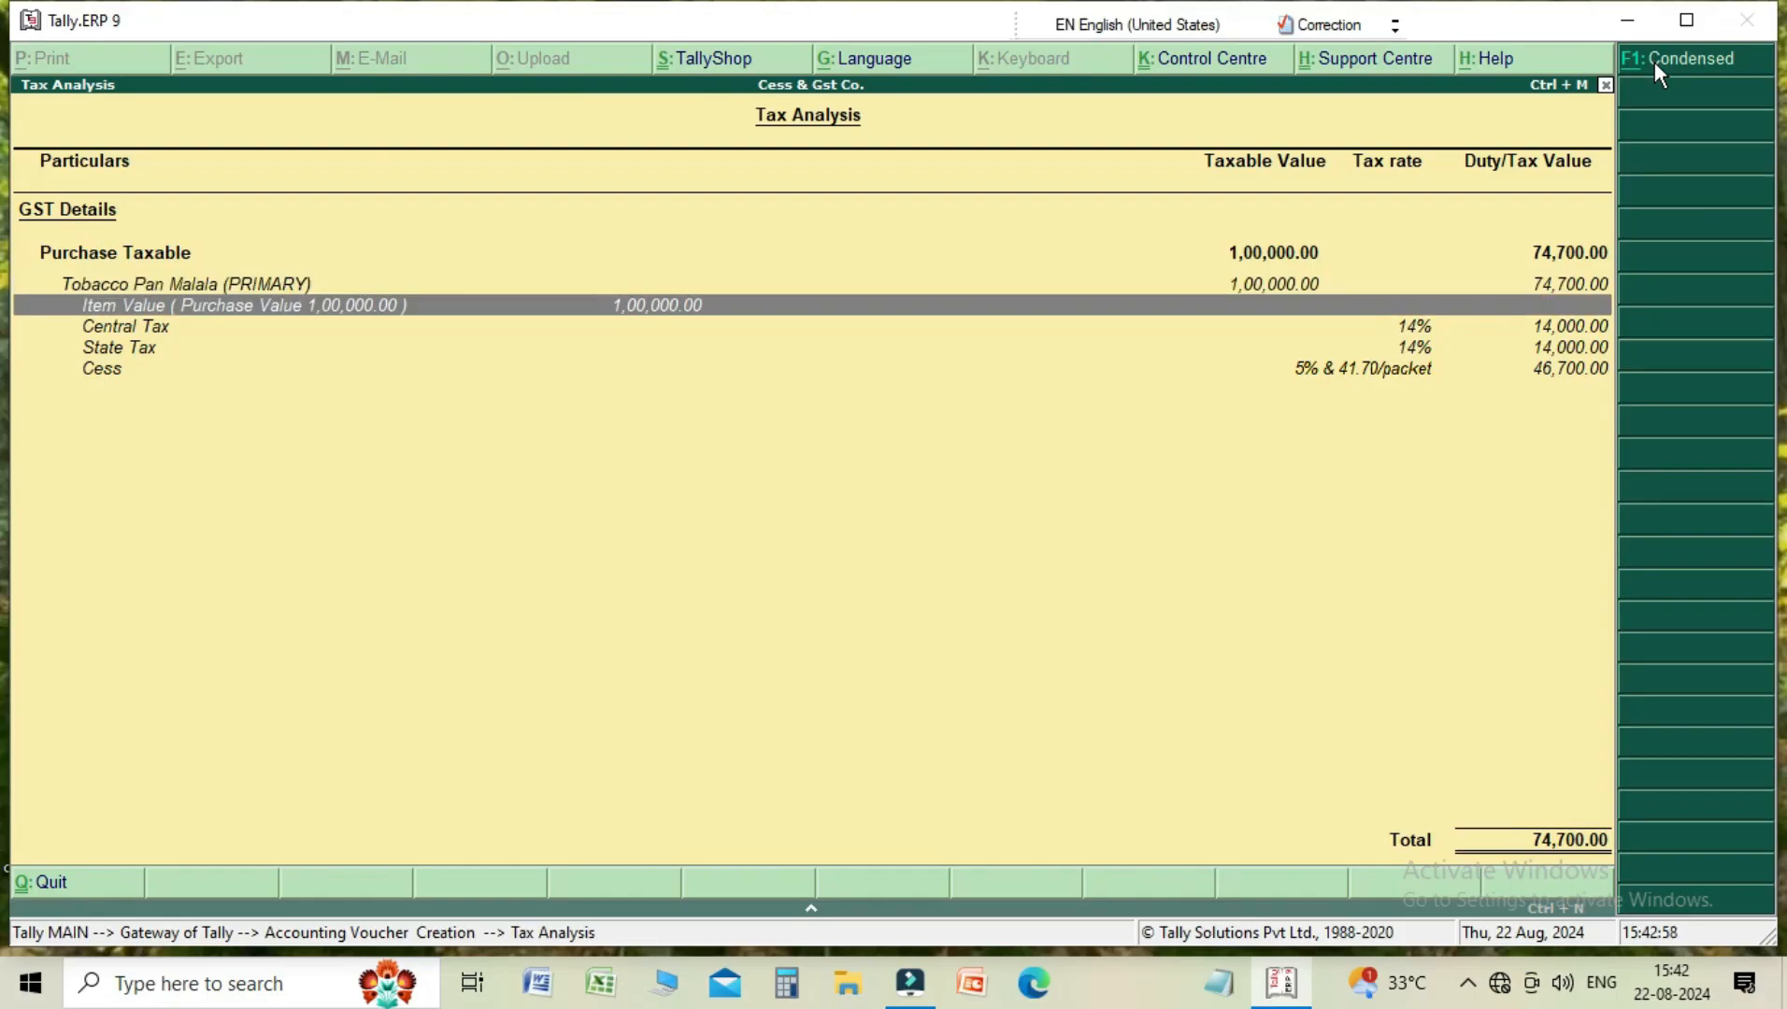
pyautogui.press('Down')
pyautogui.press('Down')
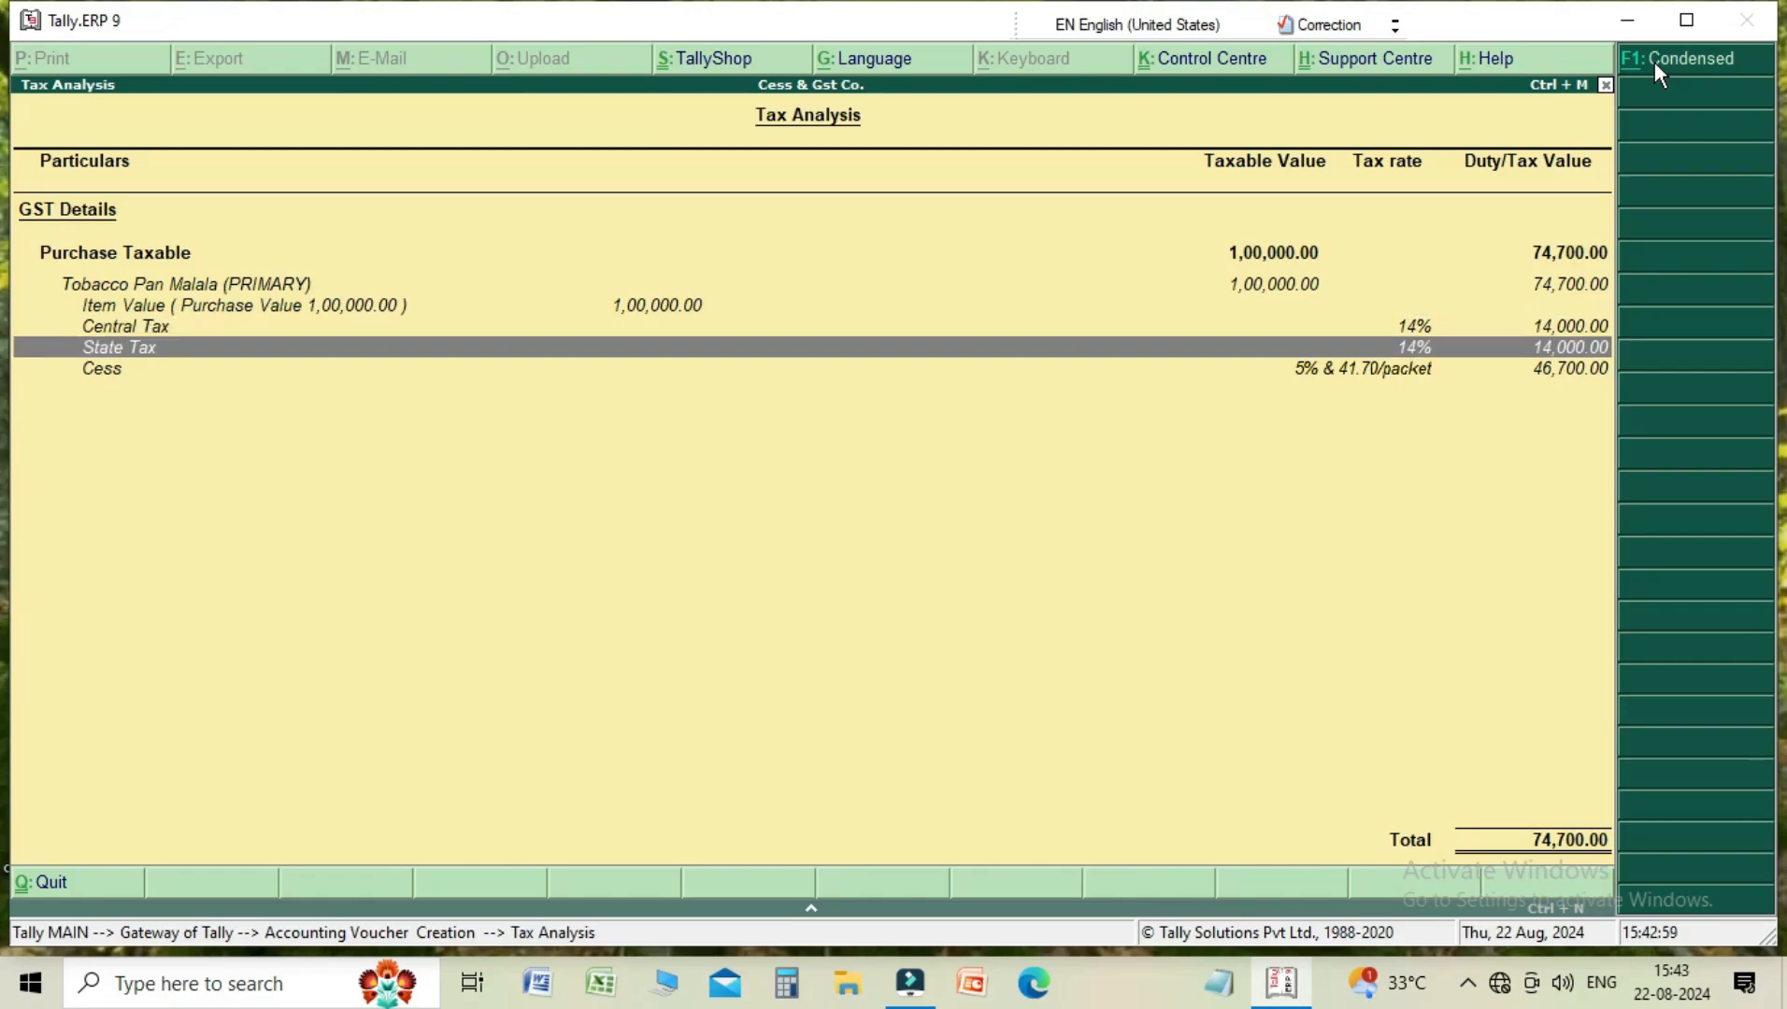
pyautogui.press('Down')
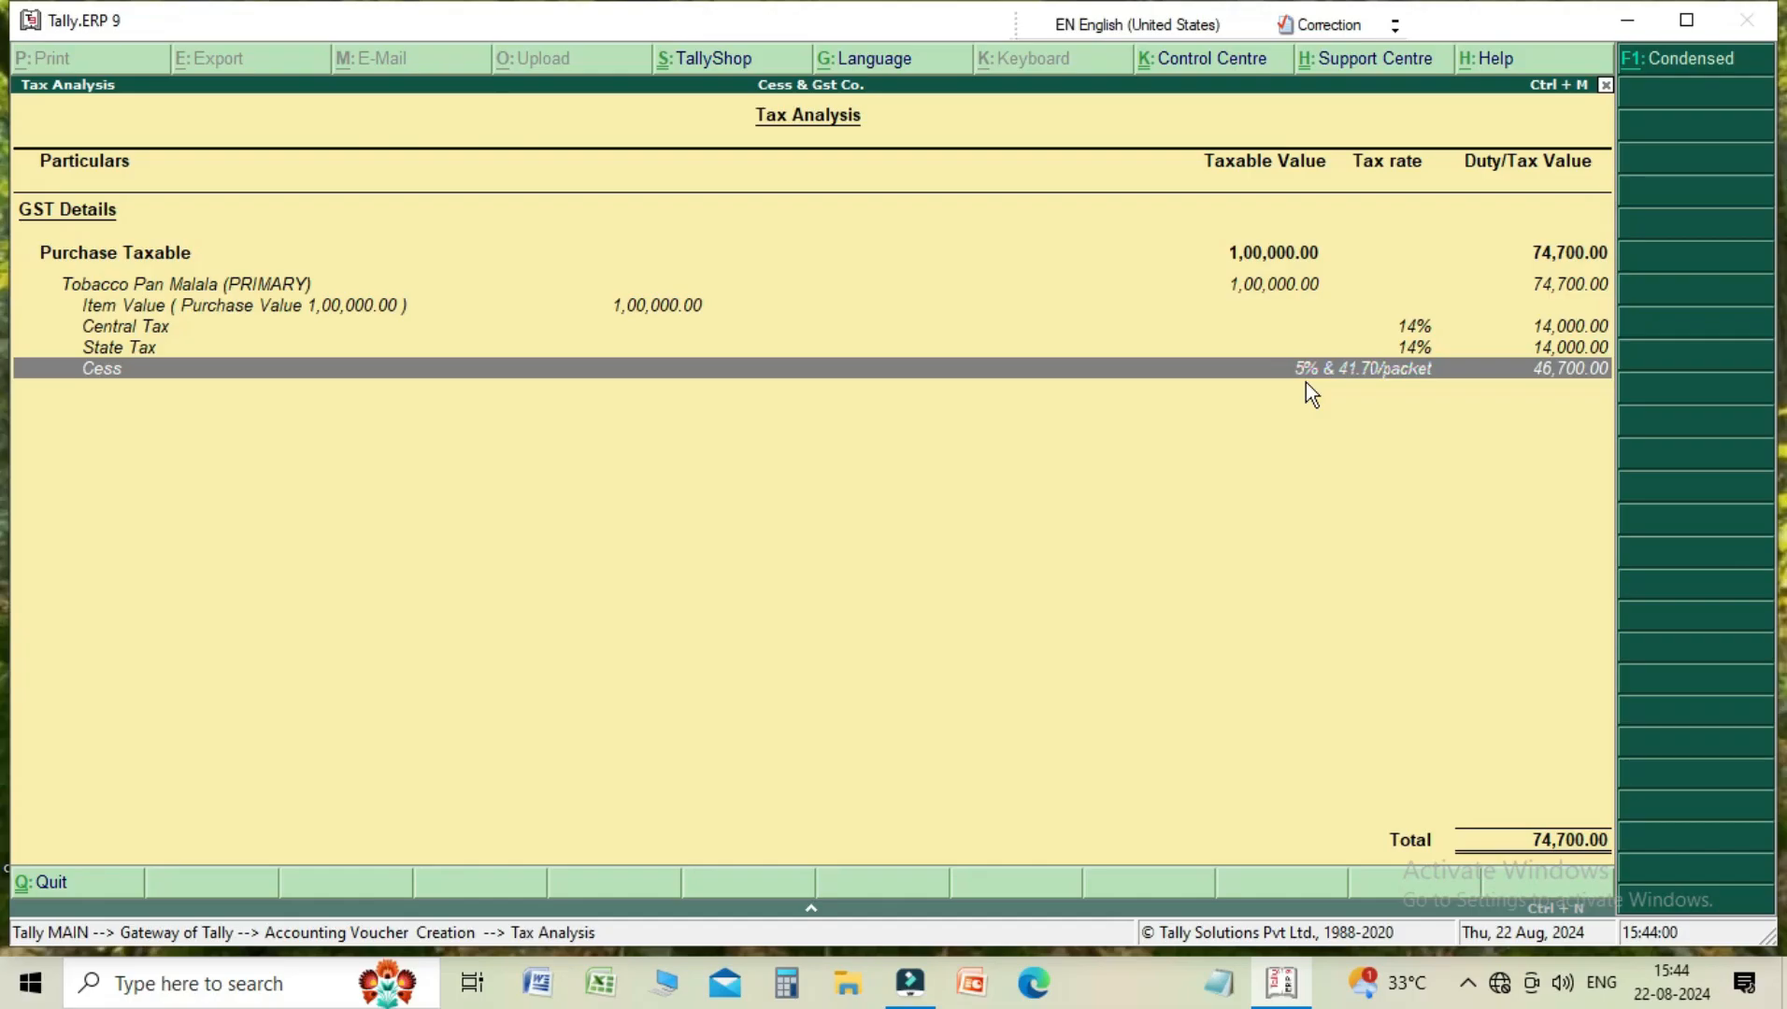
pyautogui.press('Escape')
# - Set Provide GST/e-Way Bill details to No and save the purchase voucher without a narration
pyautogui.press('Return')
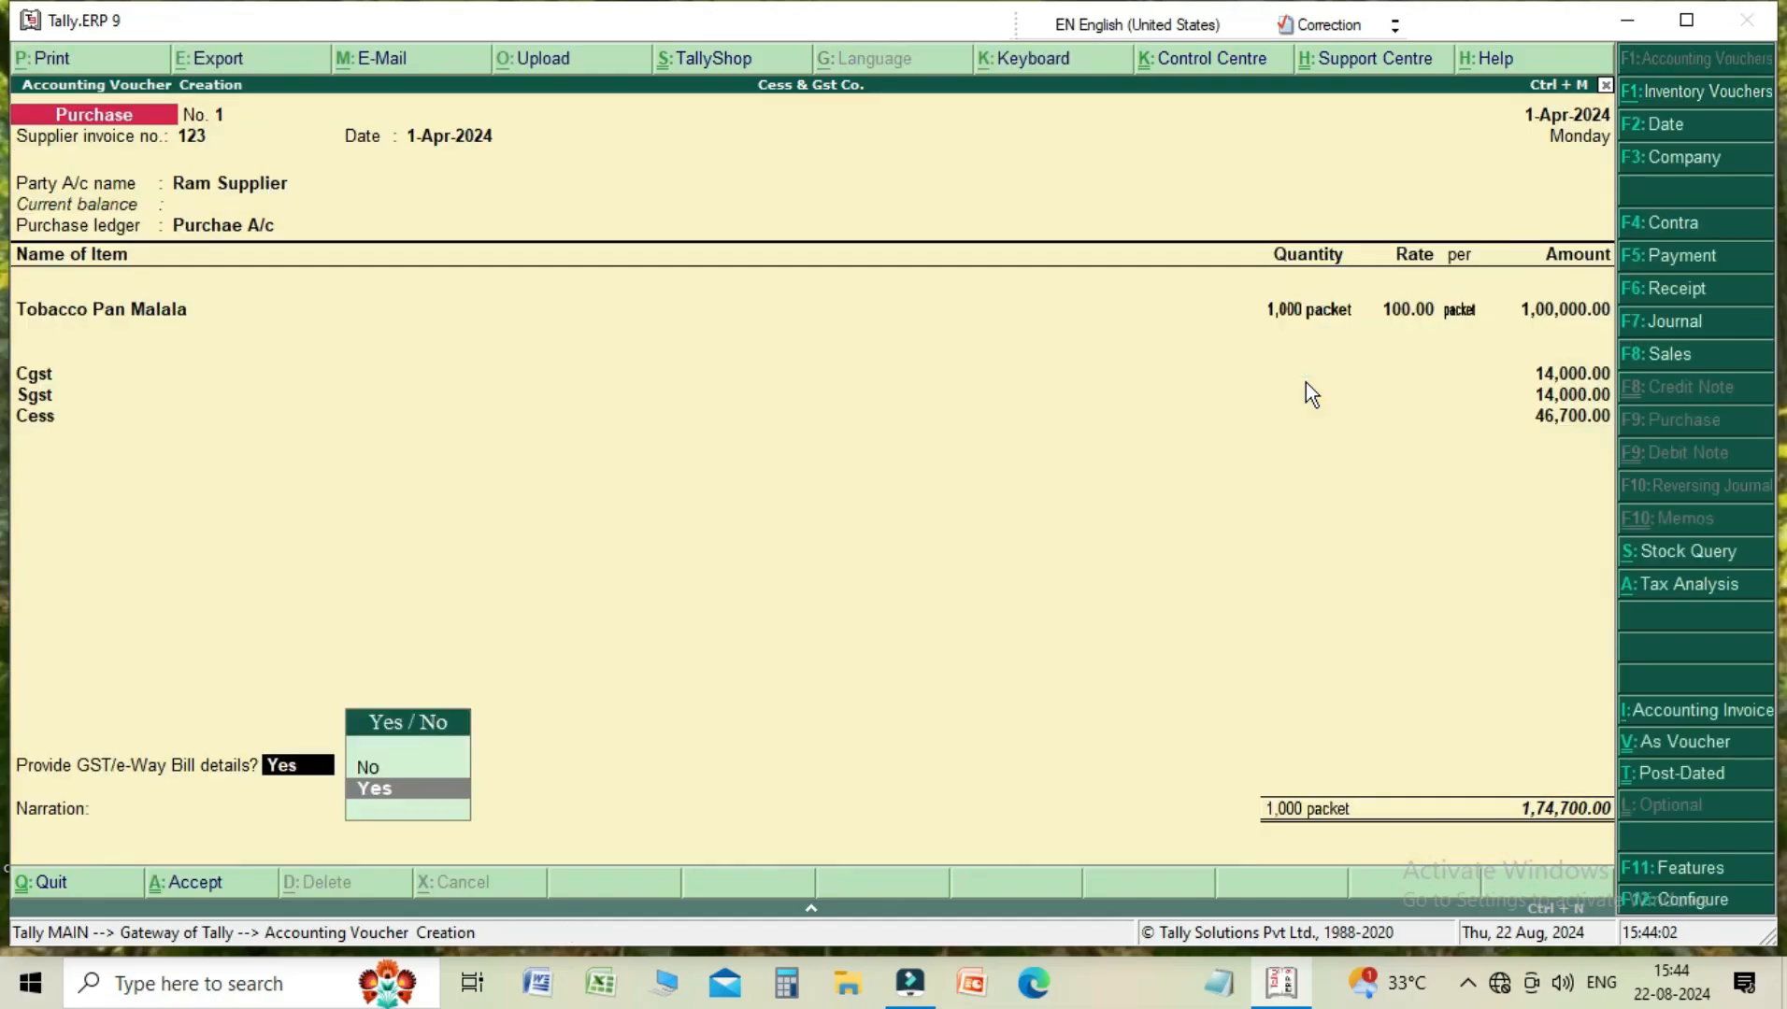
pyautogui.press('Up')
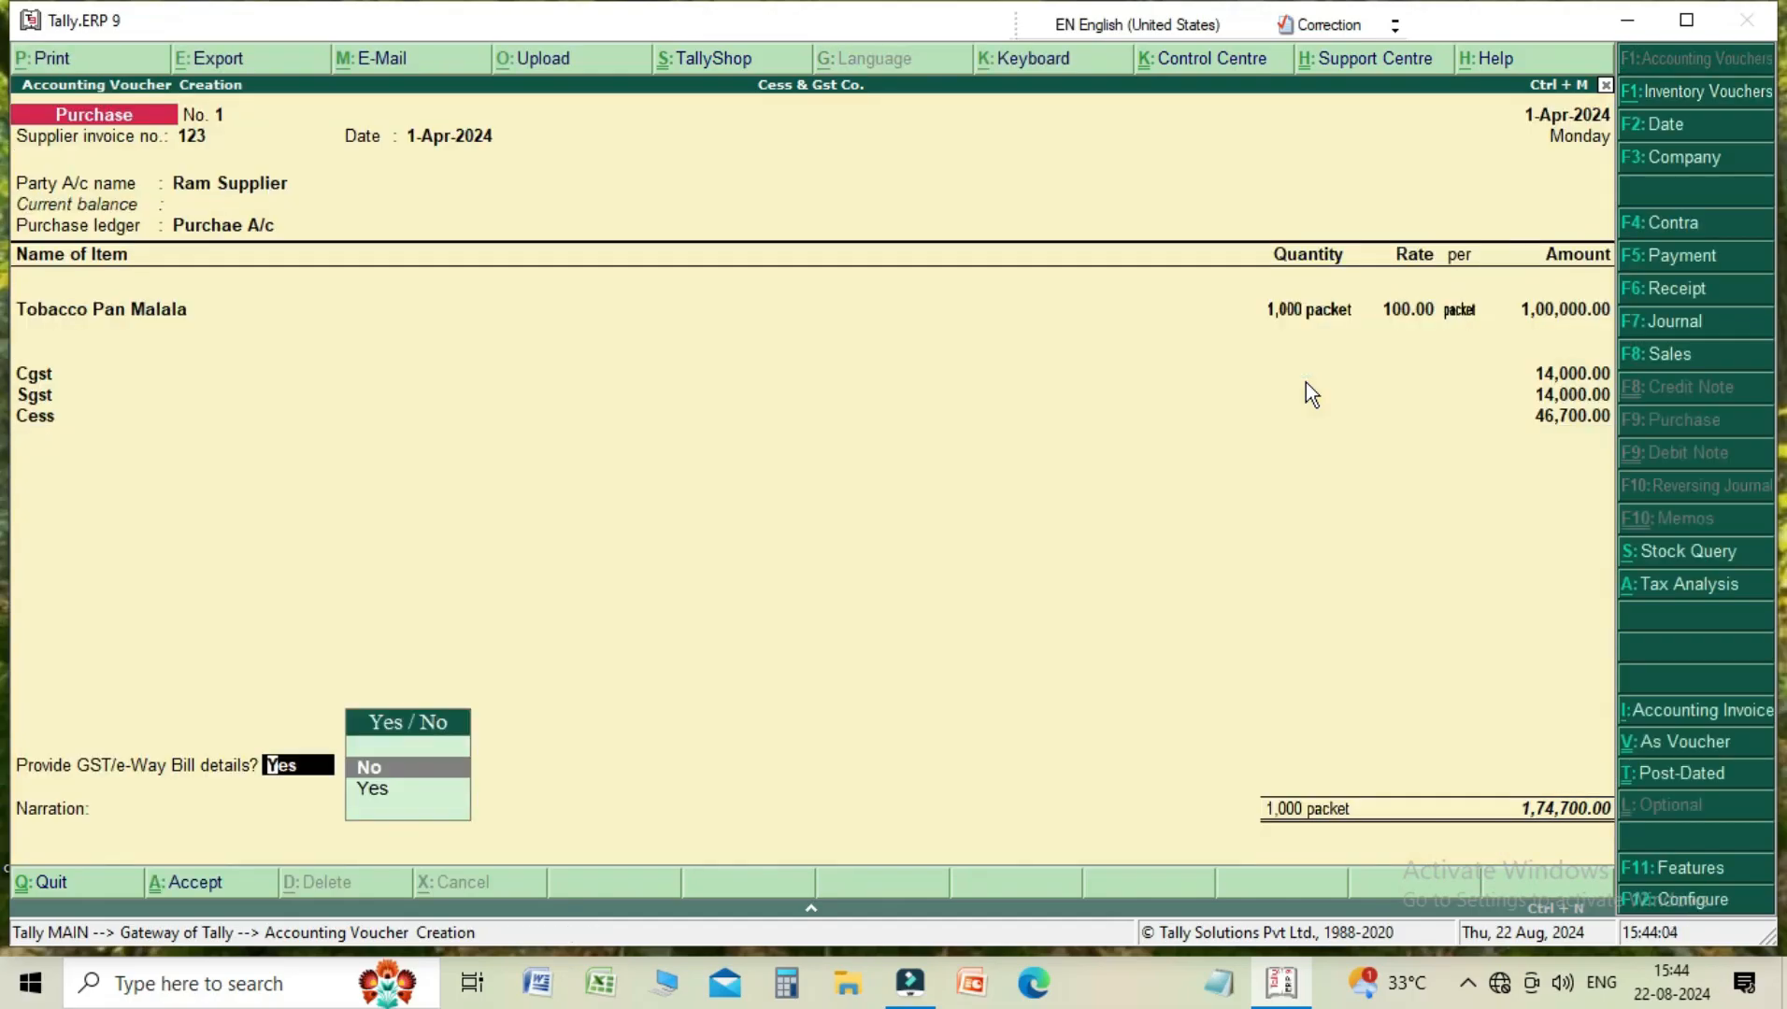
pyautogui.press('Return')
pyautogui.press('Return')
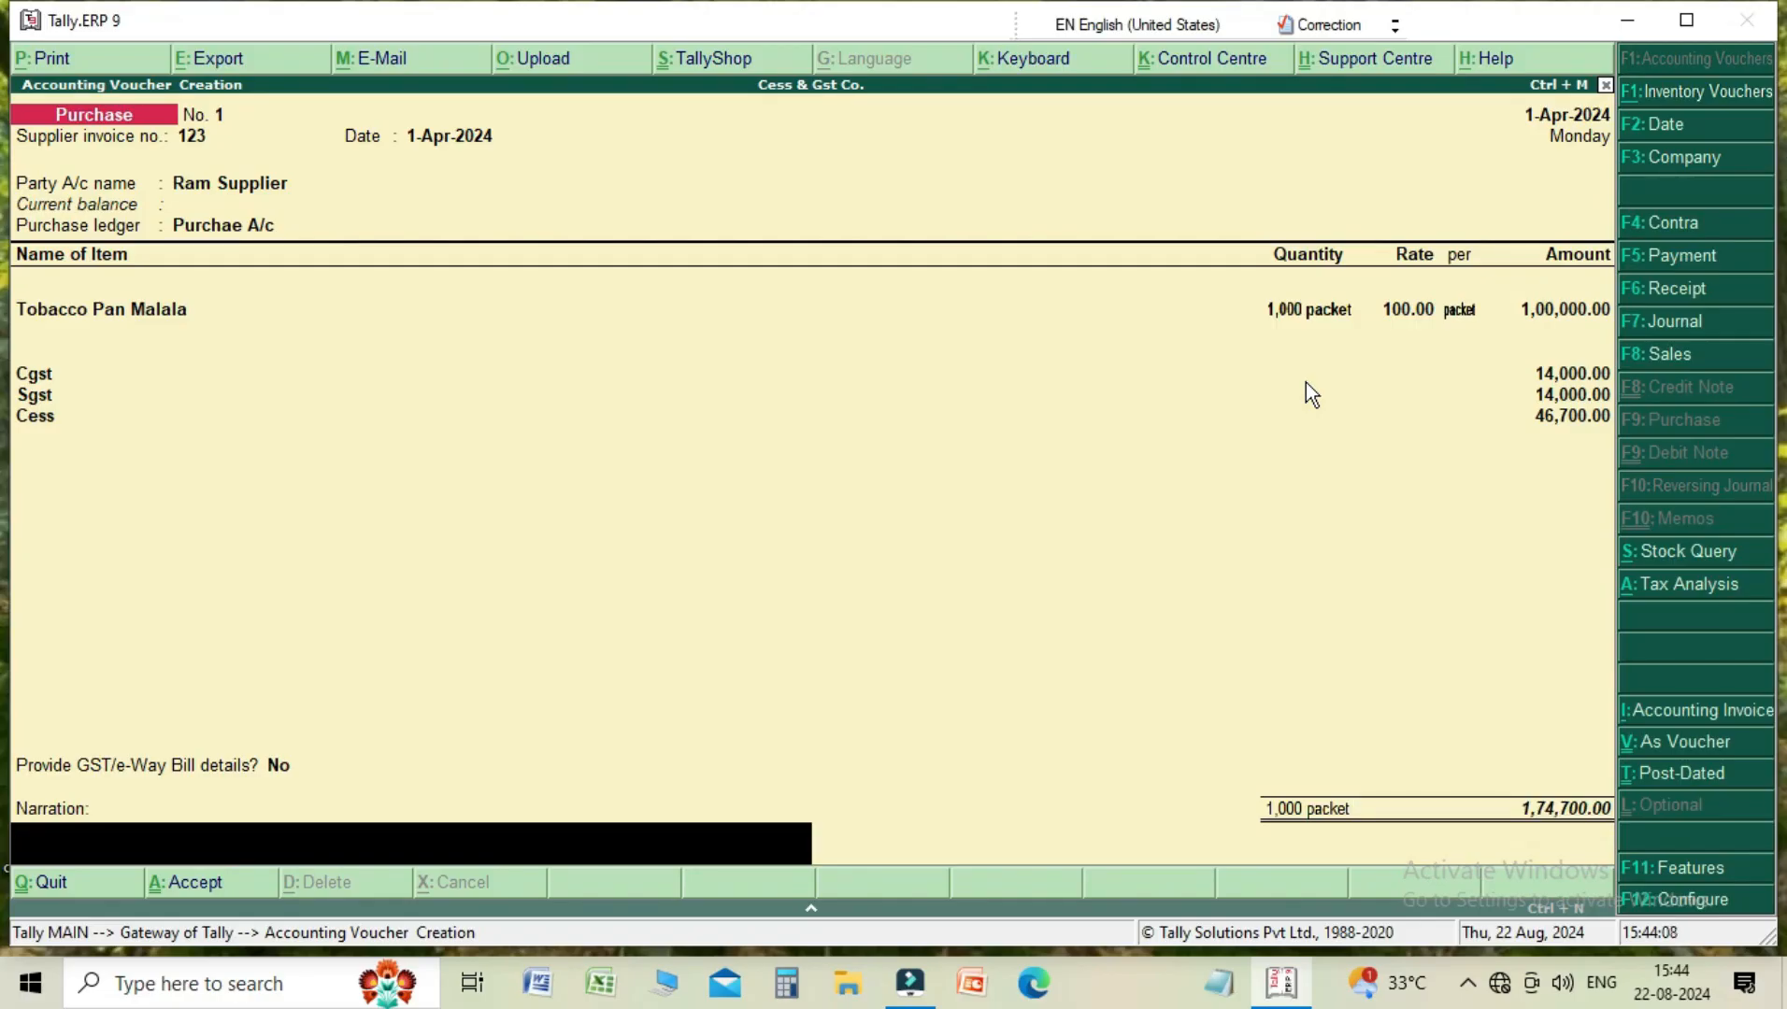
pyautogui.press('Return')
pyautogui.press('Return')
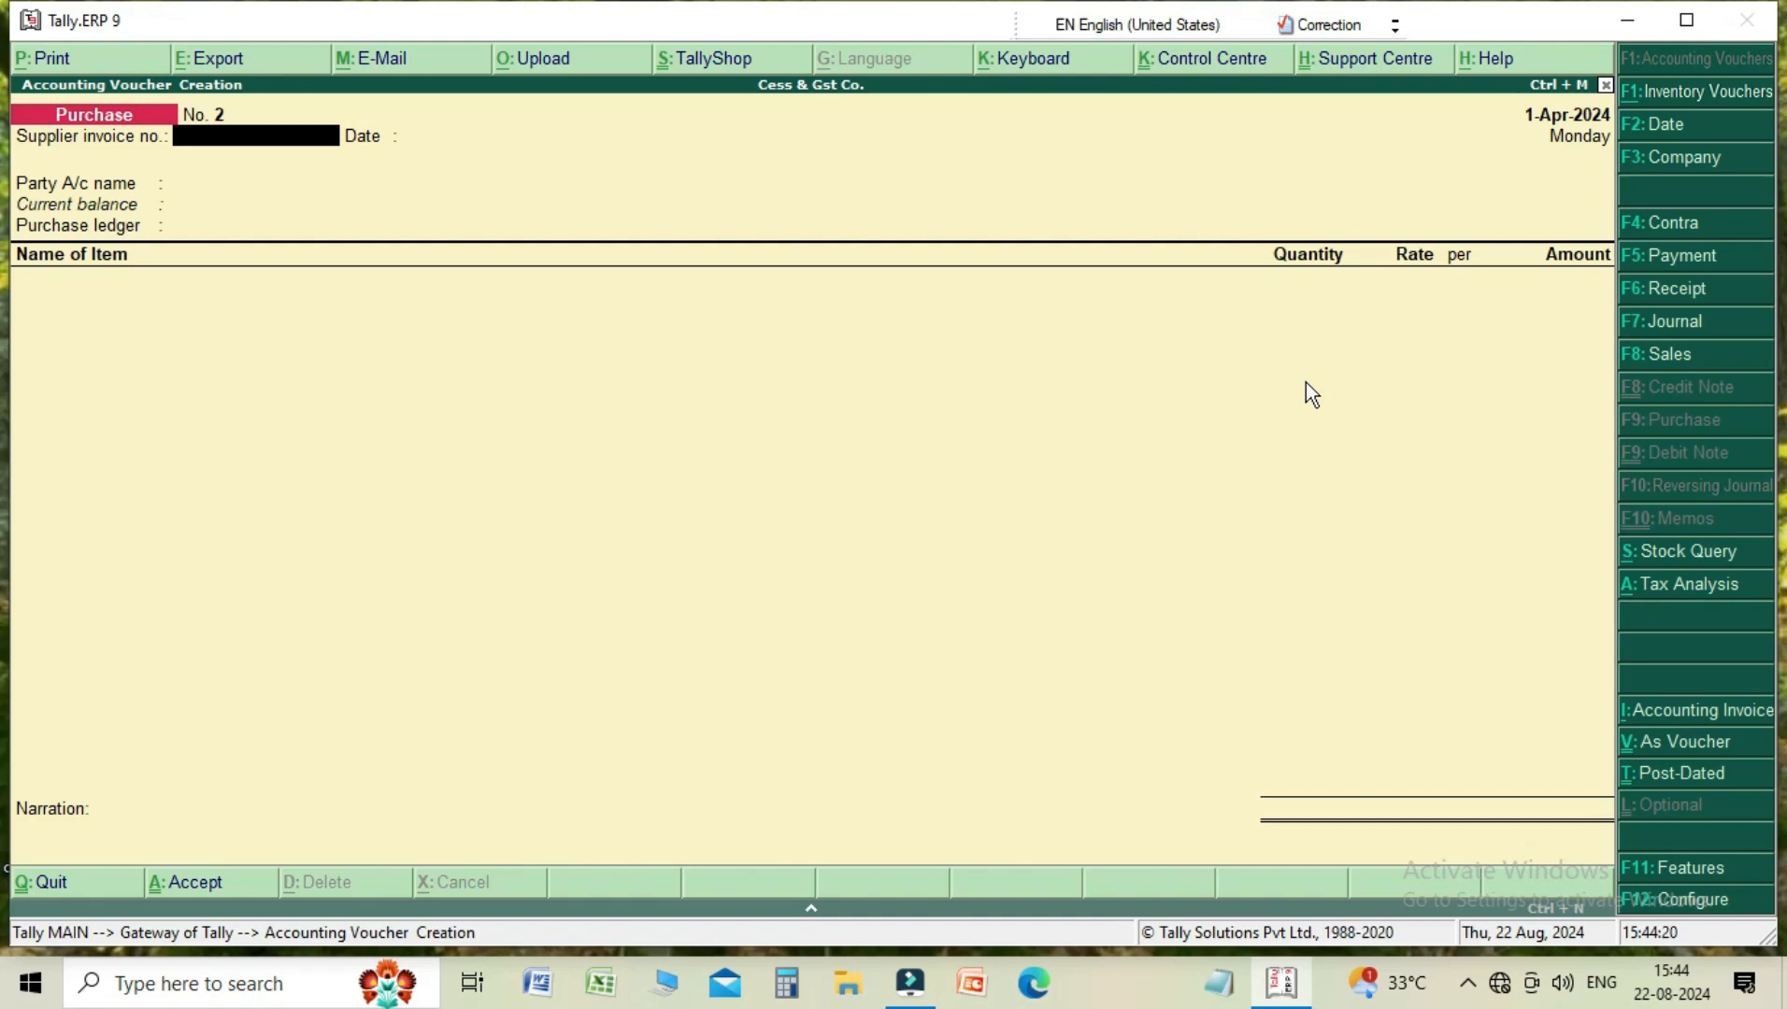
# - Start a sales voucher with reference number 23, using the customer ledger as party account and Sale A/c as sales ledger
pyautogui.press('F8')
pyautogui.write('23')
pyautogui.press('Return')
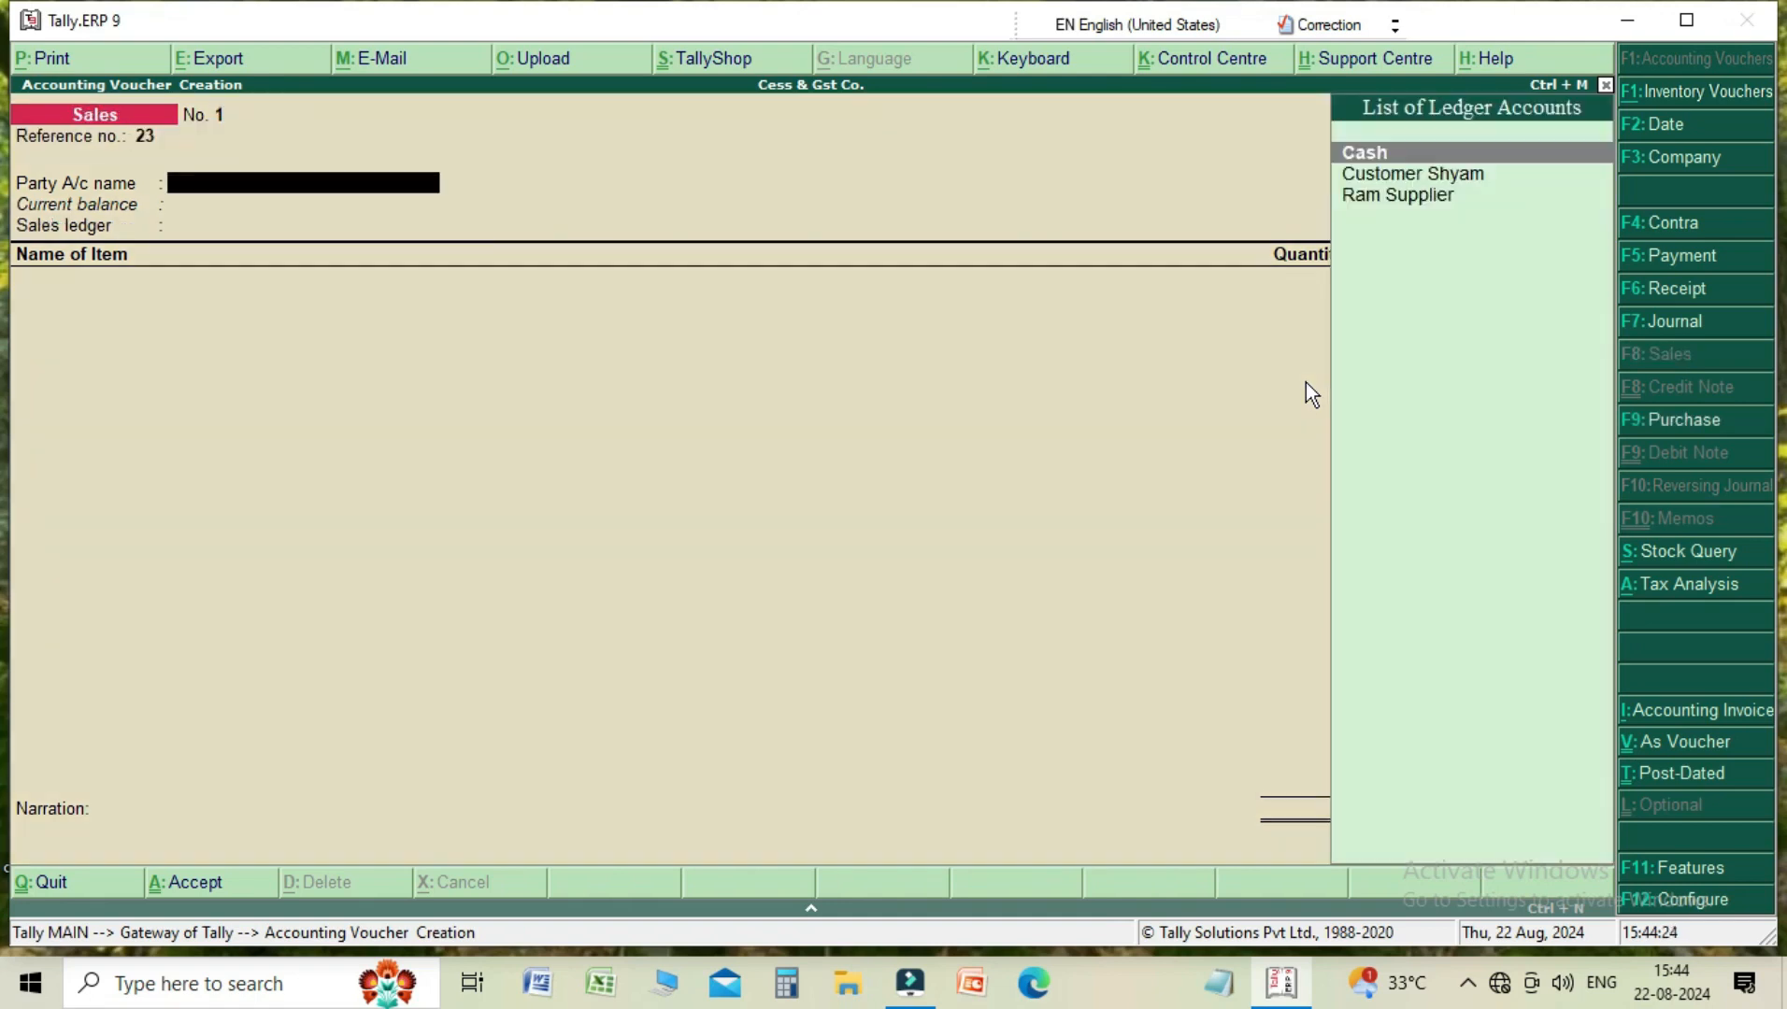
pyautogui.press('Down')
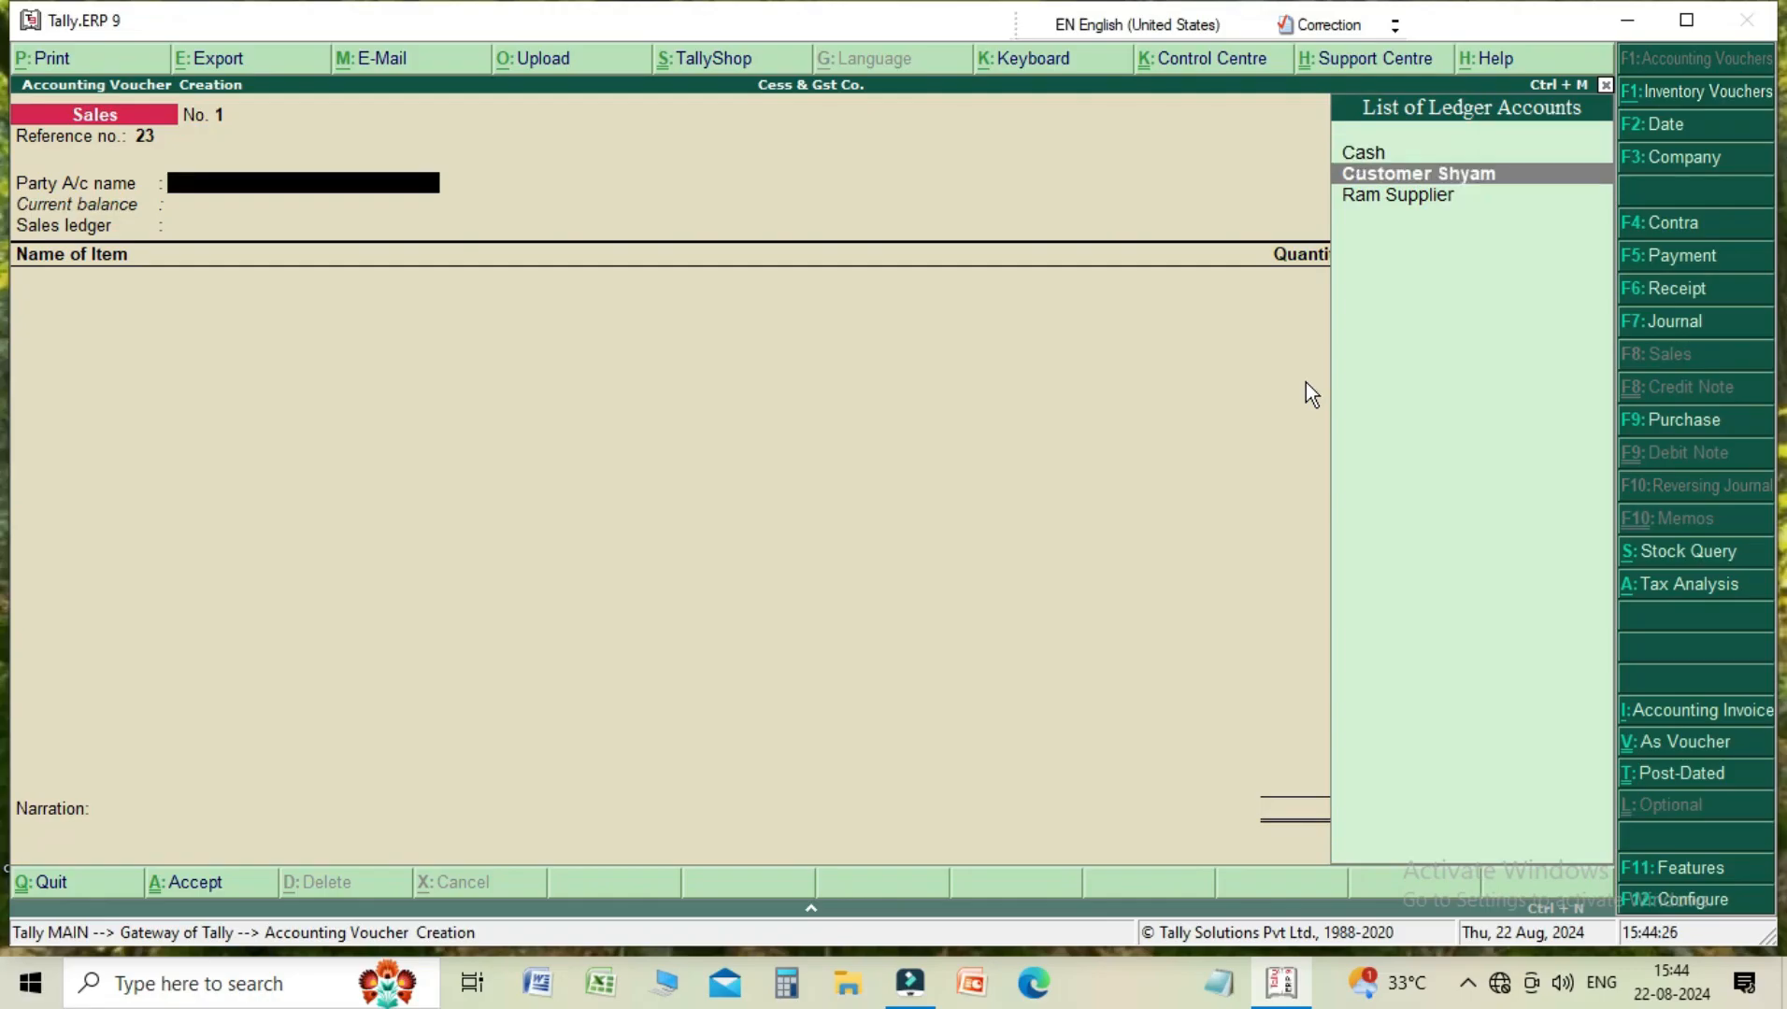
pyautogui.press('Return')
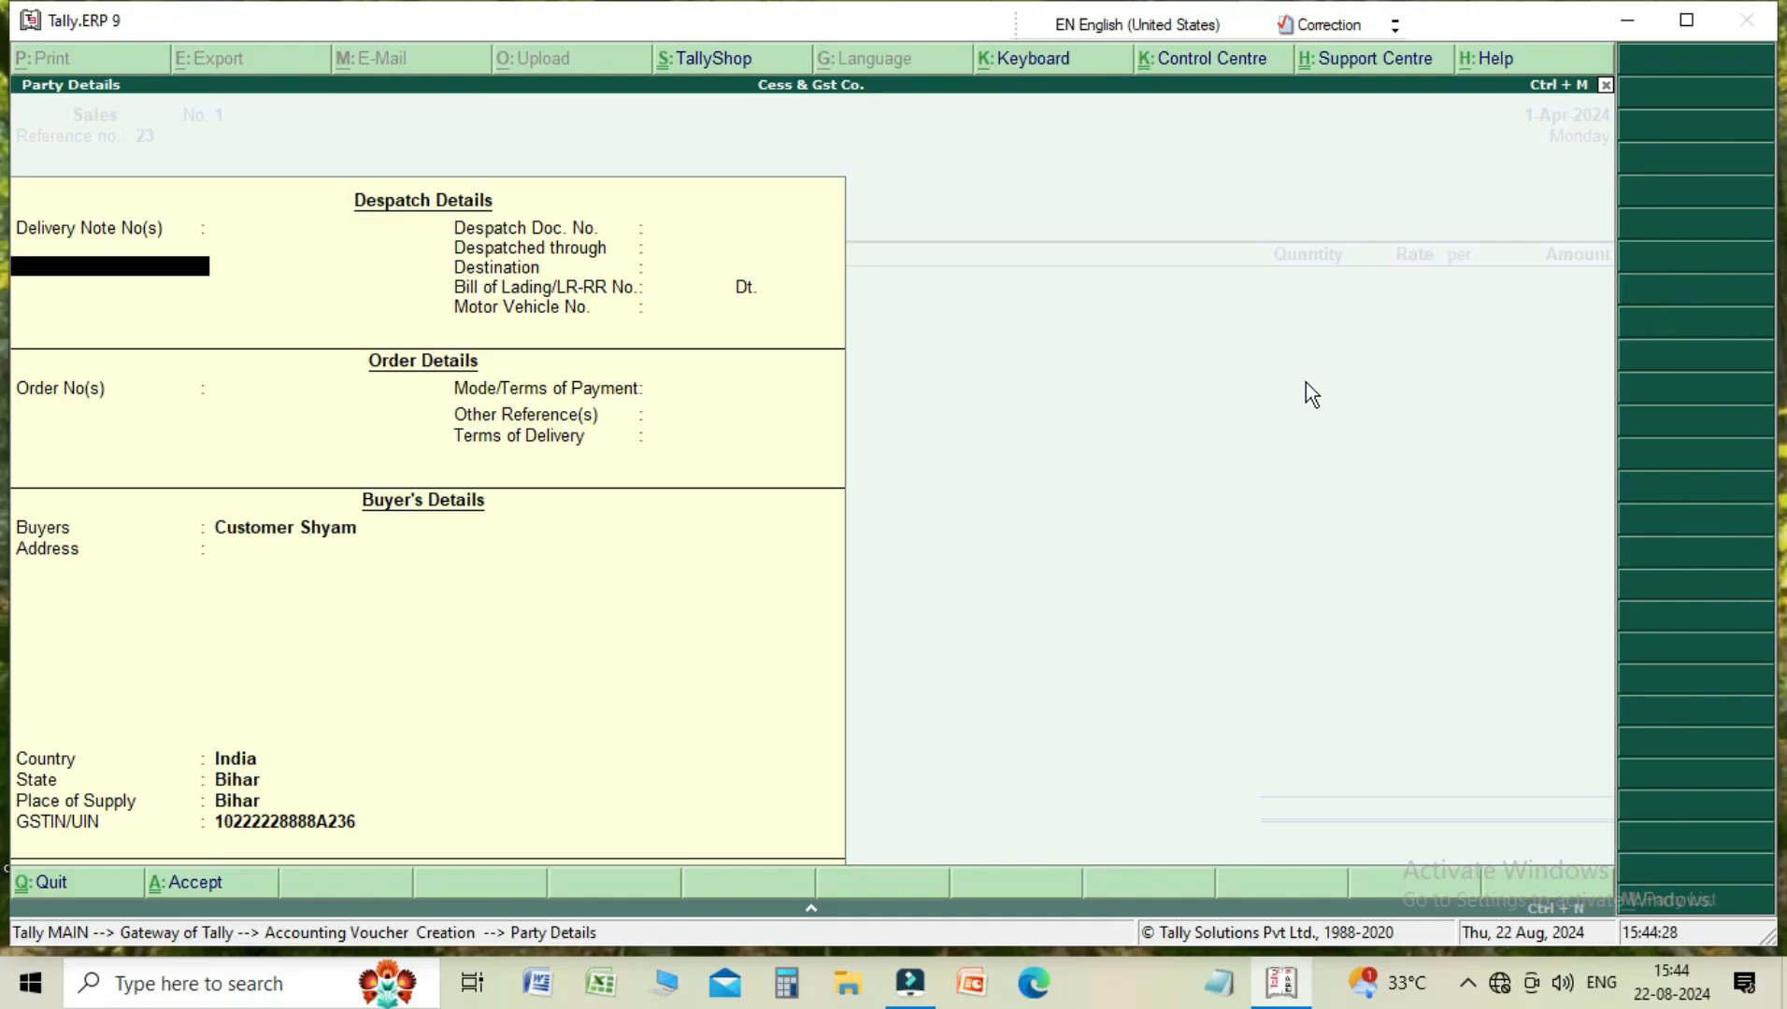
pyautogui.hotkey('ctrl', 'a')
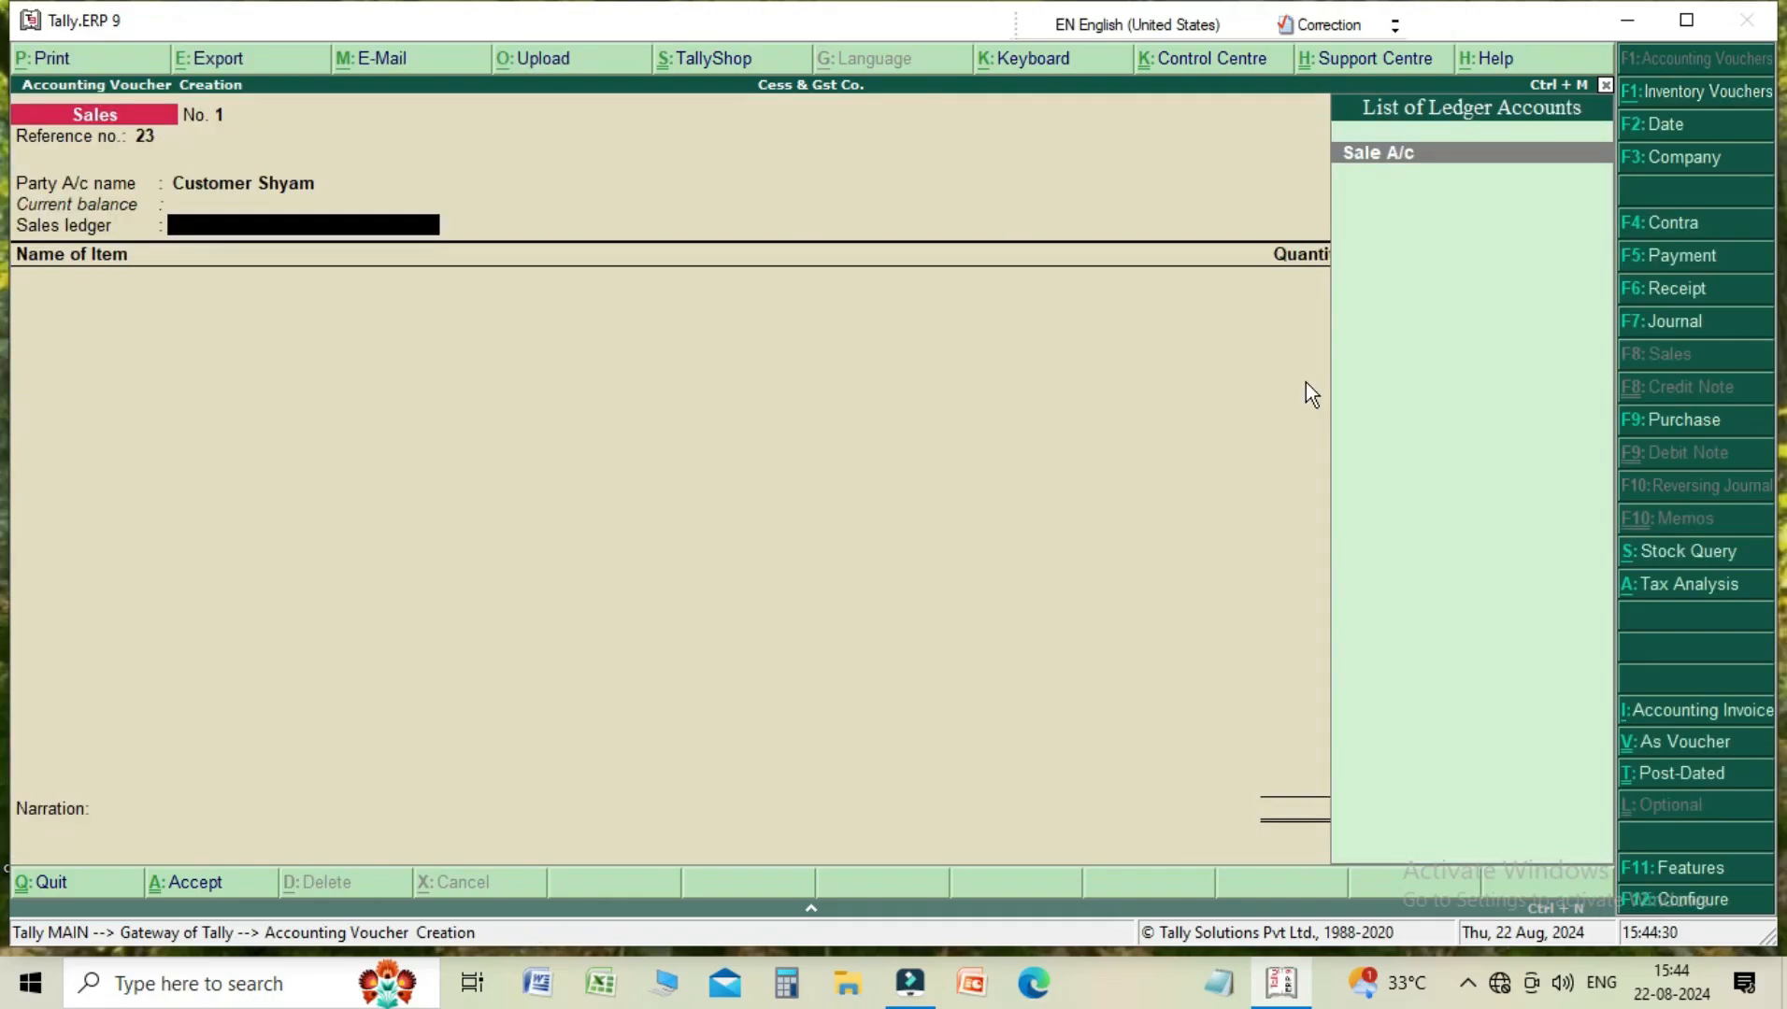
pyautogui.press('Return')
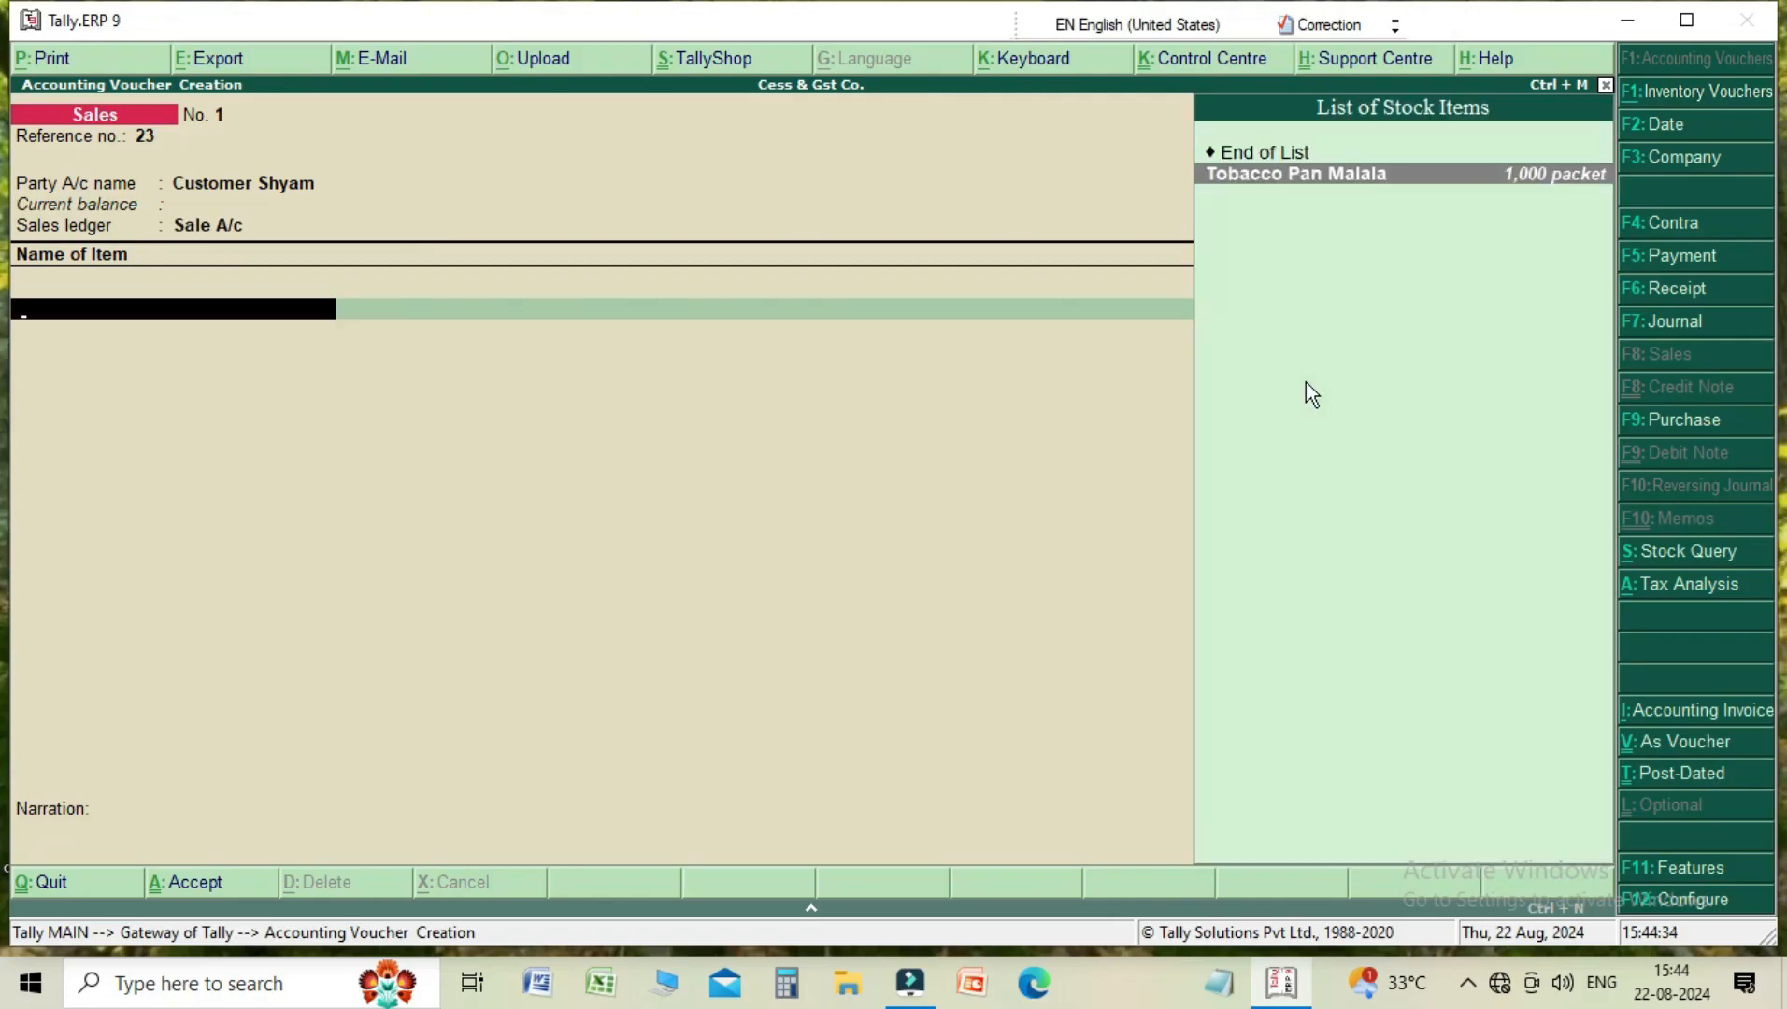
# - Add the item Tobacco Pan Malala to the sales voucher with quantity 1000 packets at a rate of 150 per packet
pyautogui.press('Return')
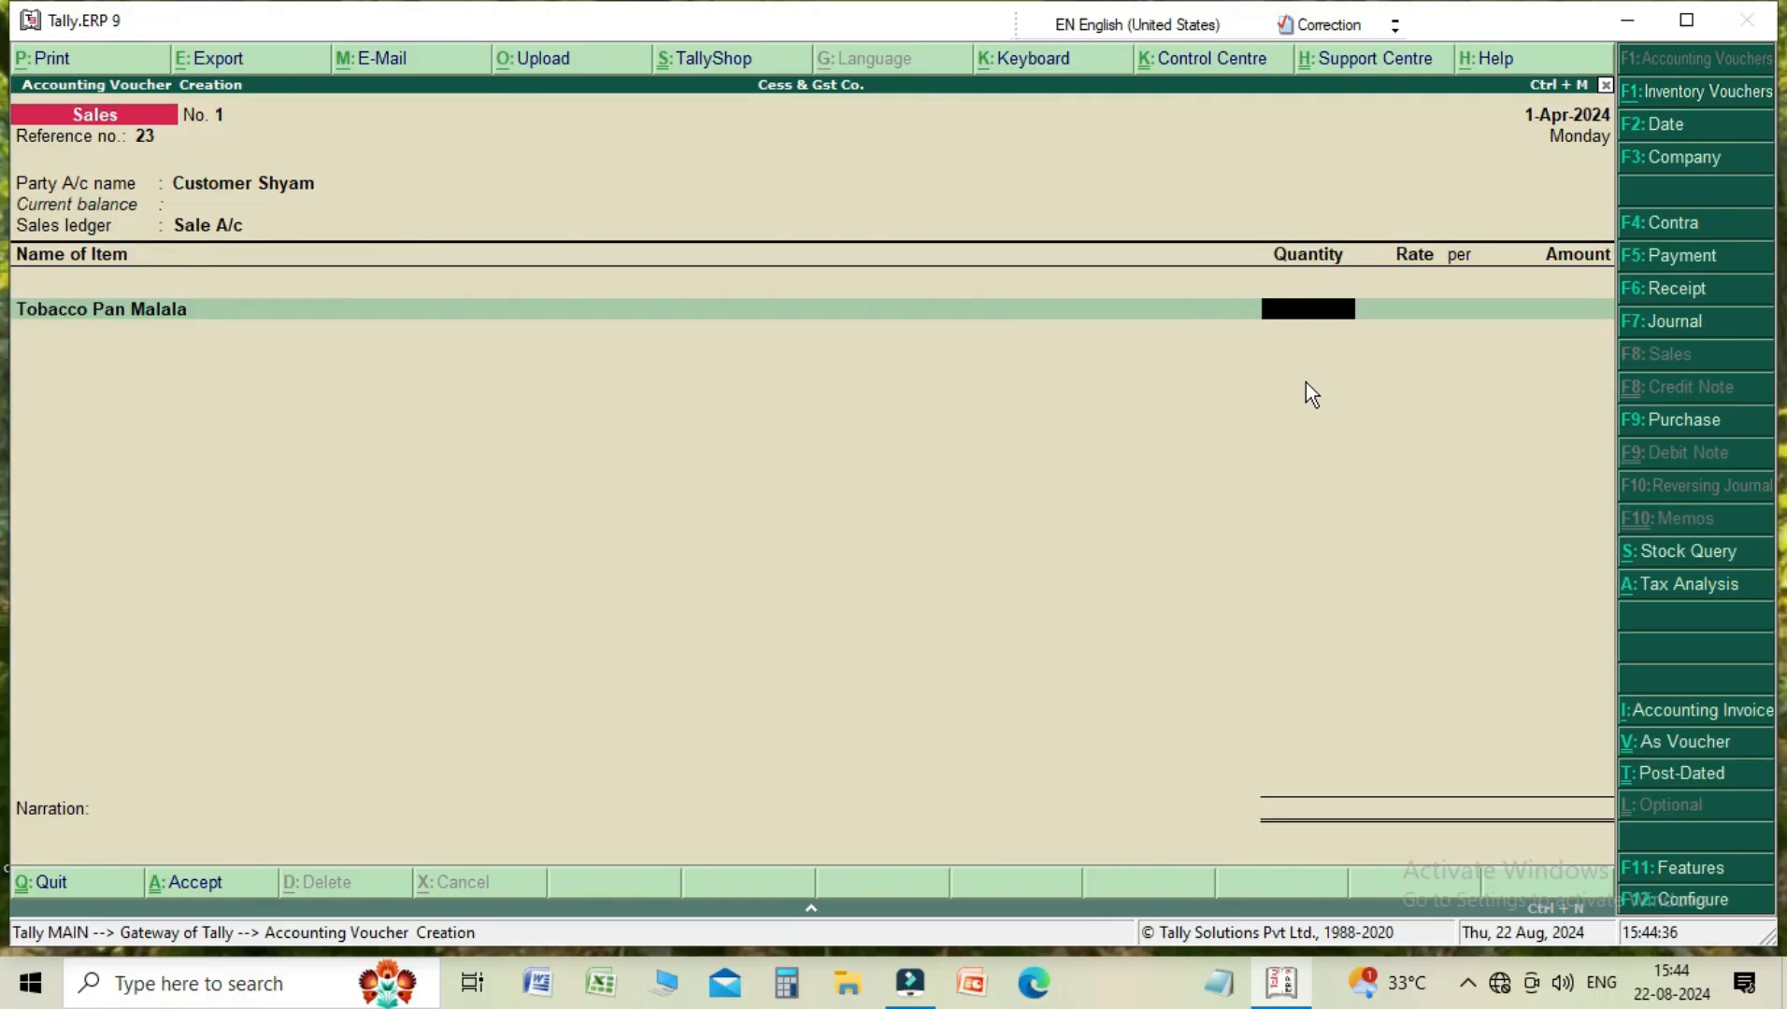
pyautogui.write('1000')
pyautogui.press('Return')
pyautogui.write('100')
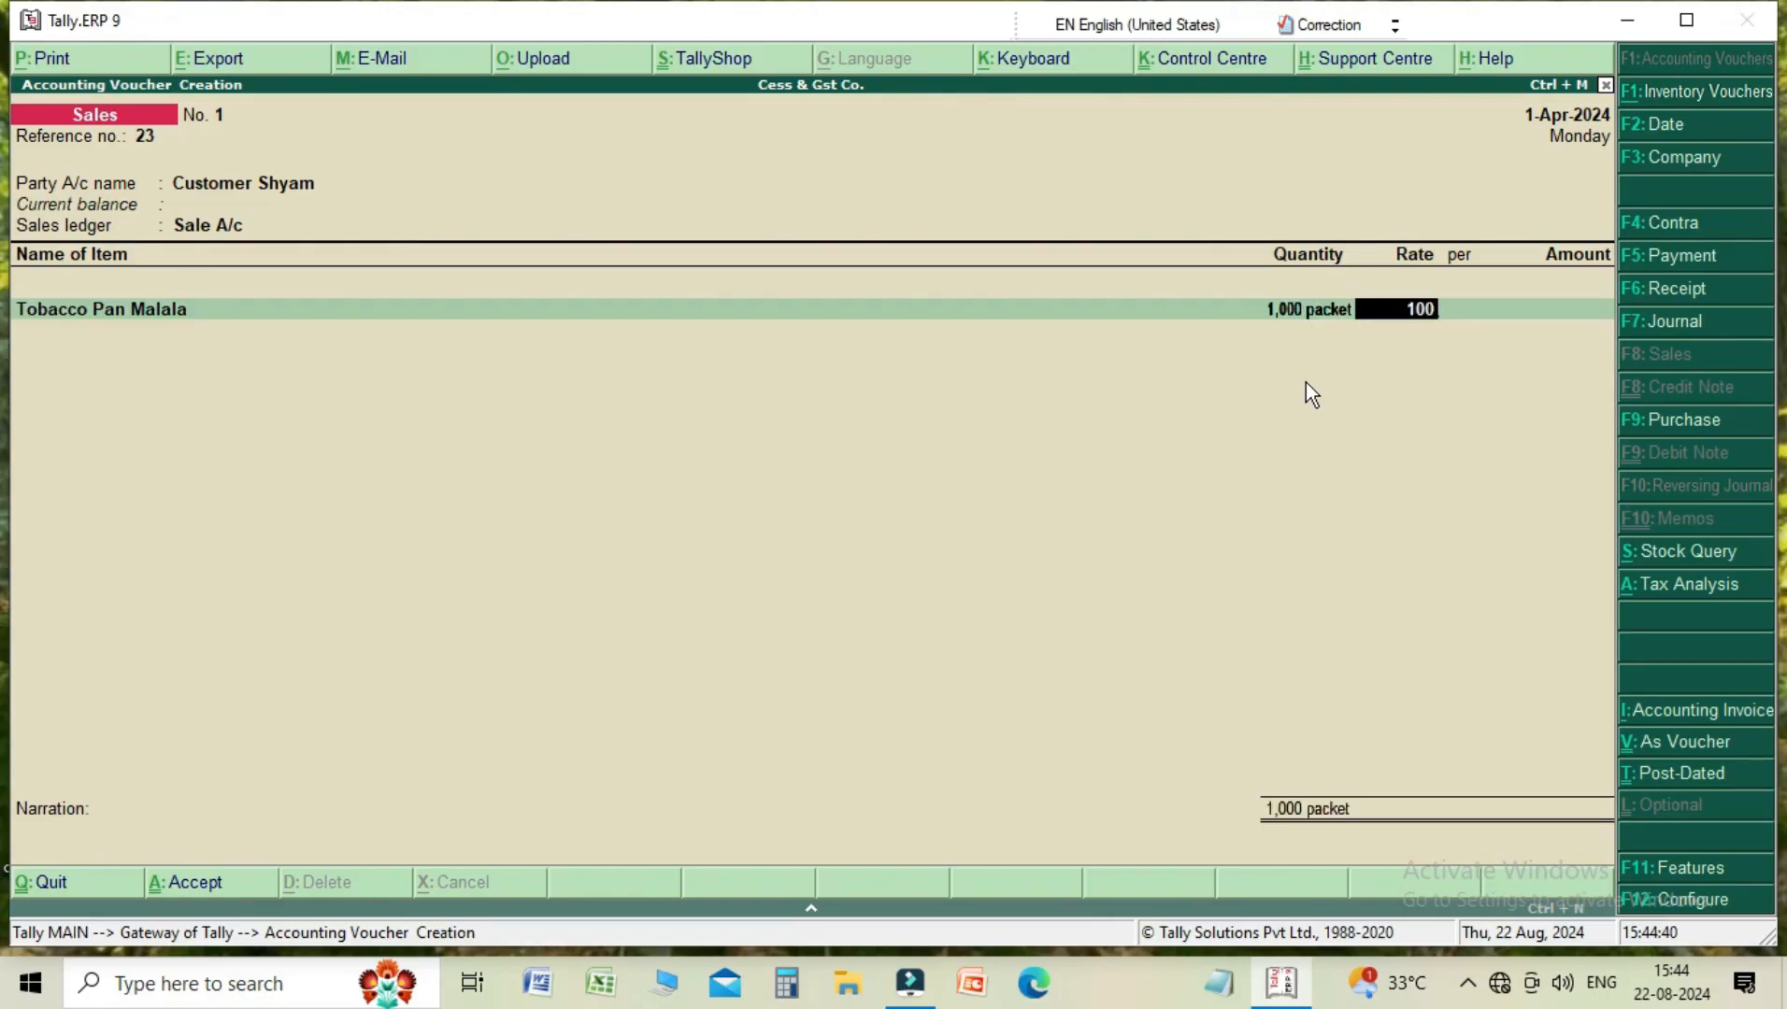
pyautogui.press('BackSpace')
pyautogui.press('BackSpace')
pyautogui.press('BackSpace')
pyautogui.write('150')
pyautogui.press('Return')
pyautogui.press('Return')
pyautogui.press('Return')
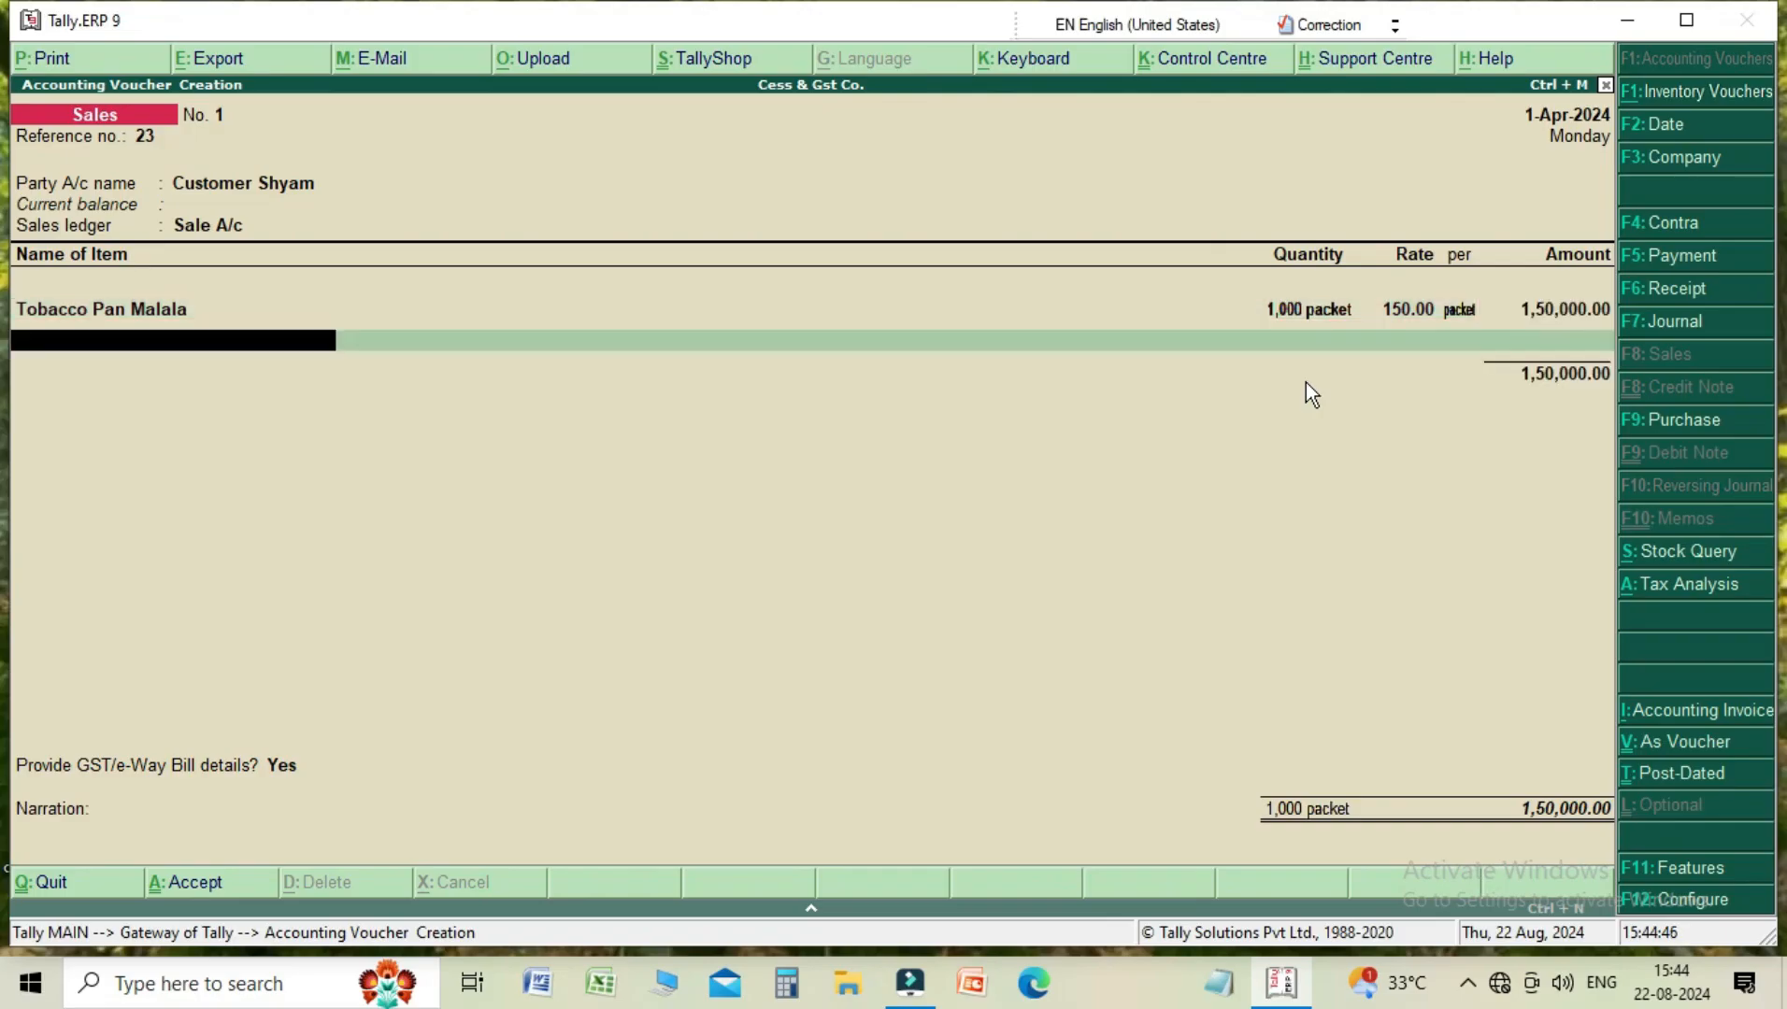
# - Finish the sales item list and add the Cgst ledger with its calculated amount
pyautogui.press('Return')
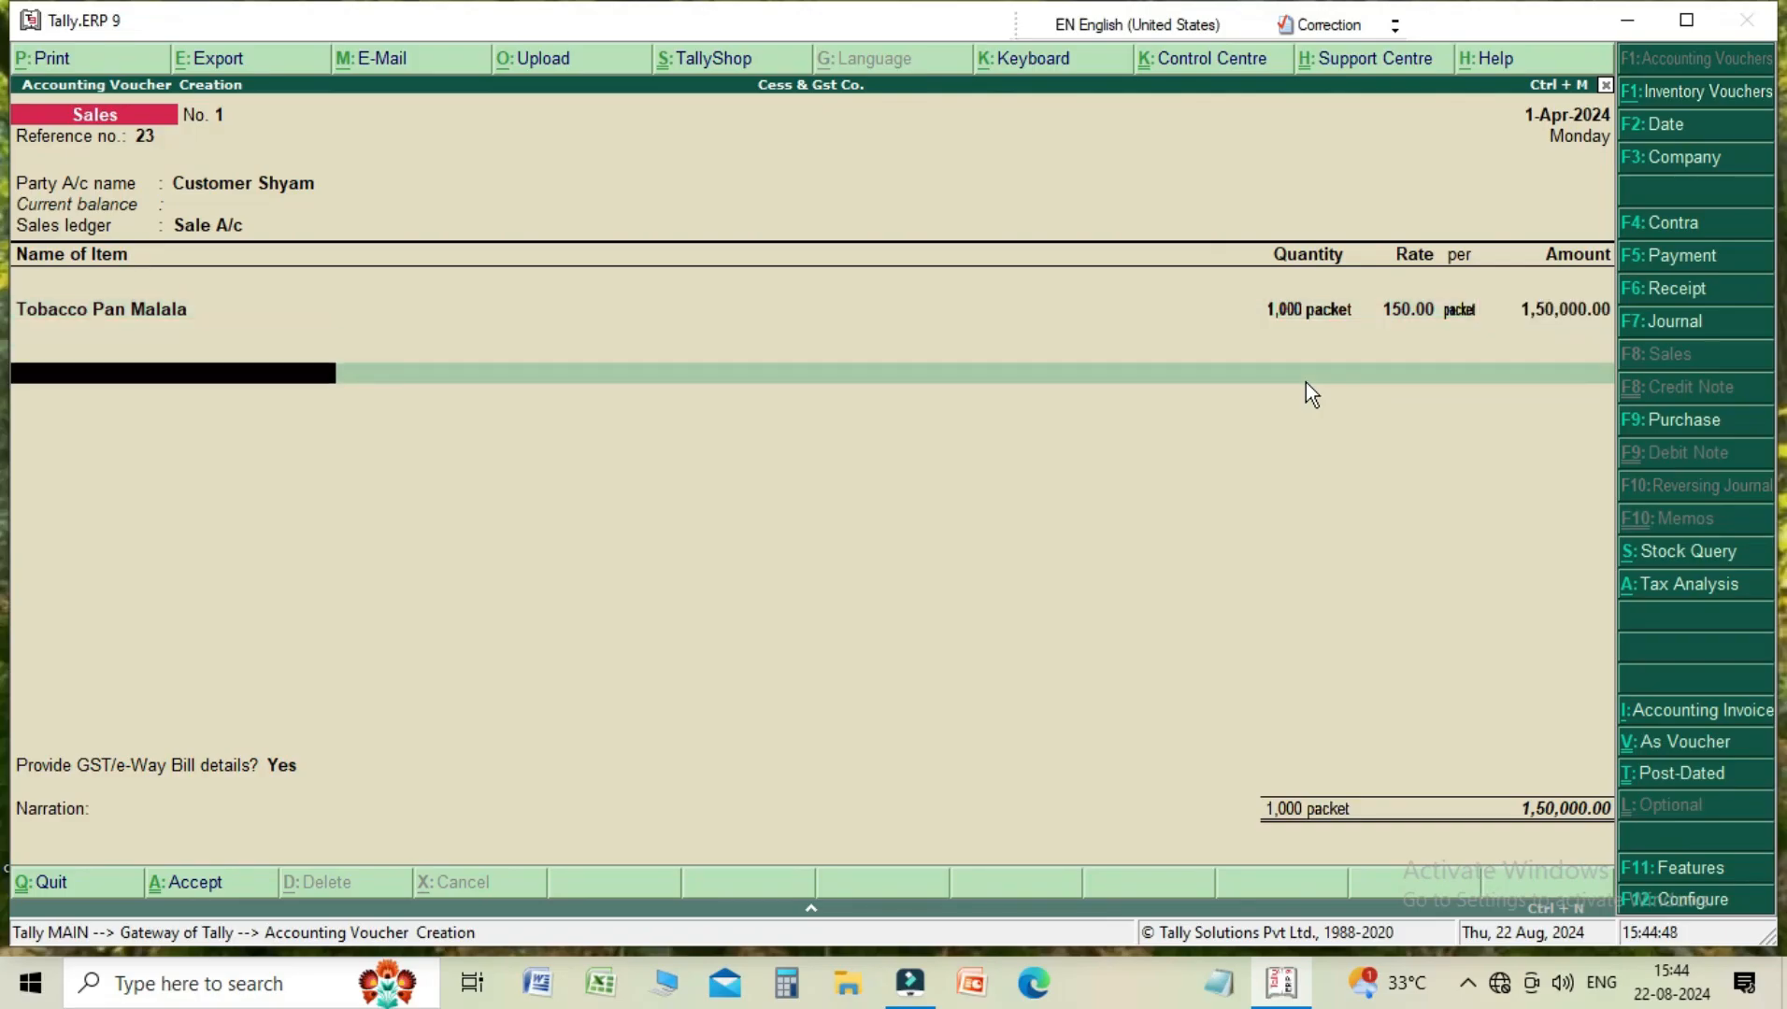
pyautogui.press('Return')
pyautogui.press('Down')
pyautogui.press('Down')
pyautogui.press('Return')
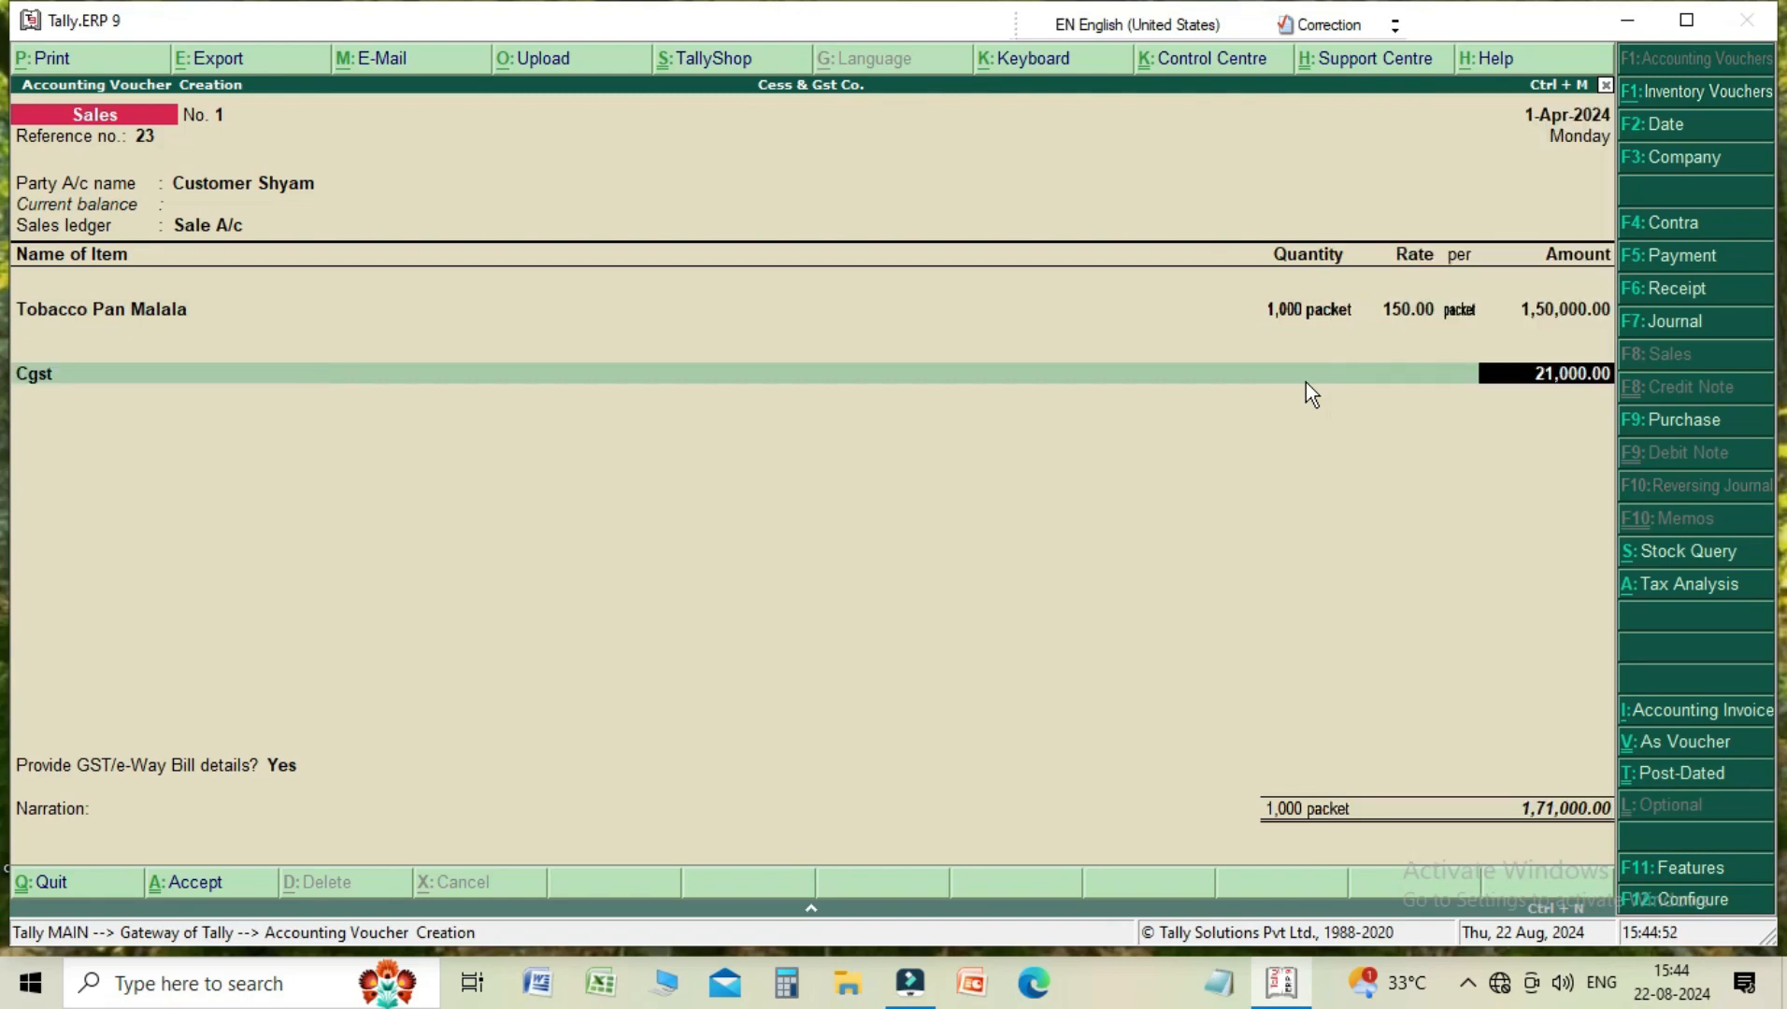
pyautogui.press('Return')
# - Add the Sgst and Cess ledgers with their calculated amounts to the sales voucher
pyautogui.press('Down')
pyautogui.press('Down')
pyautogui.press('Down')
pyautogui.press('Down')
pyautogui.press('Down')
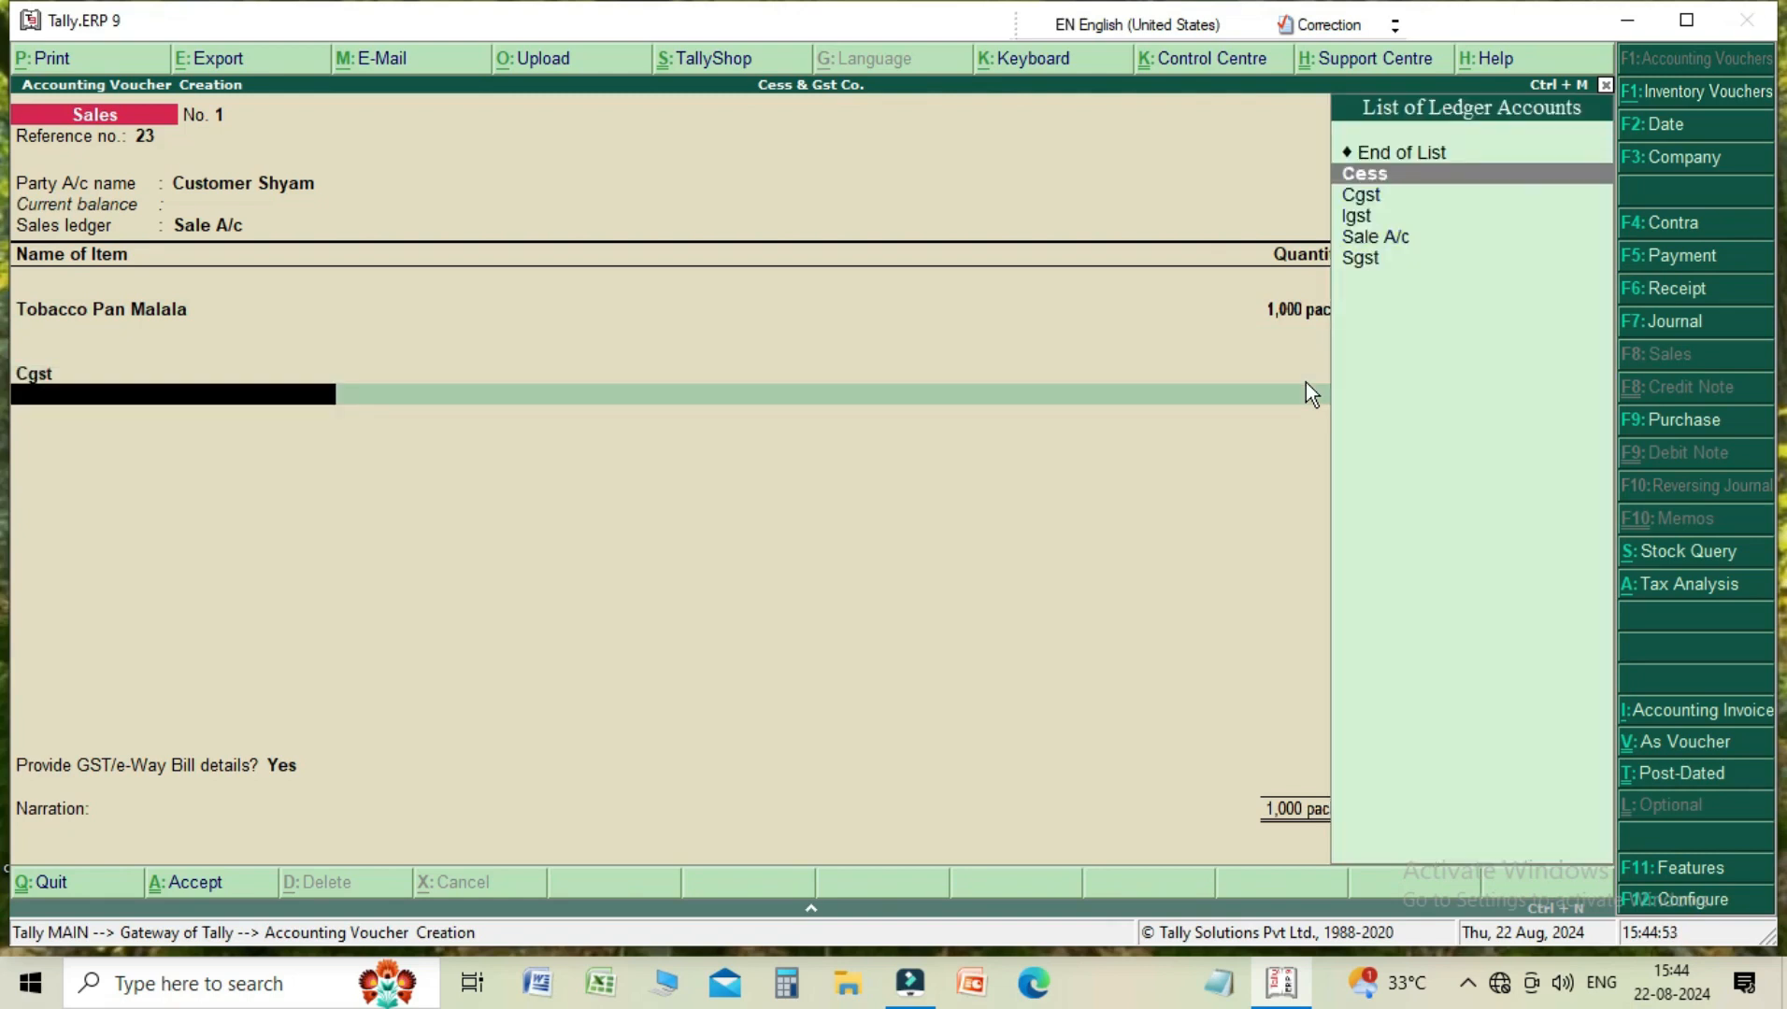
pyautogui.press('Return')
pyautogui.press('Return')
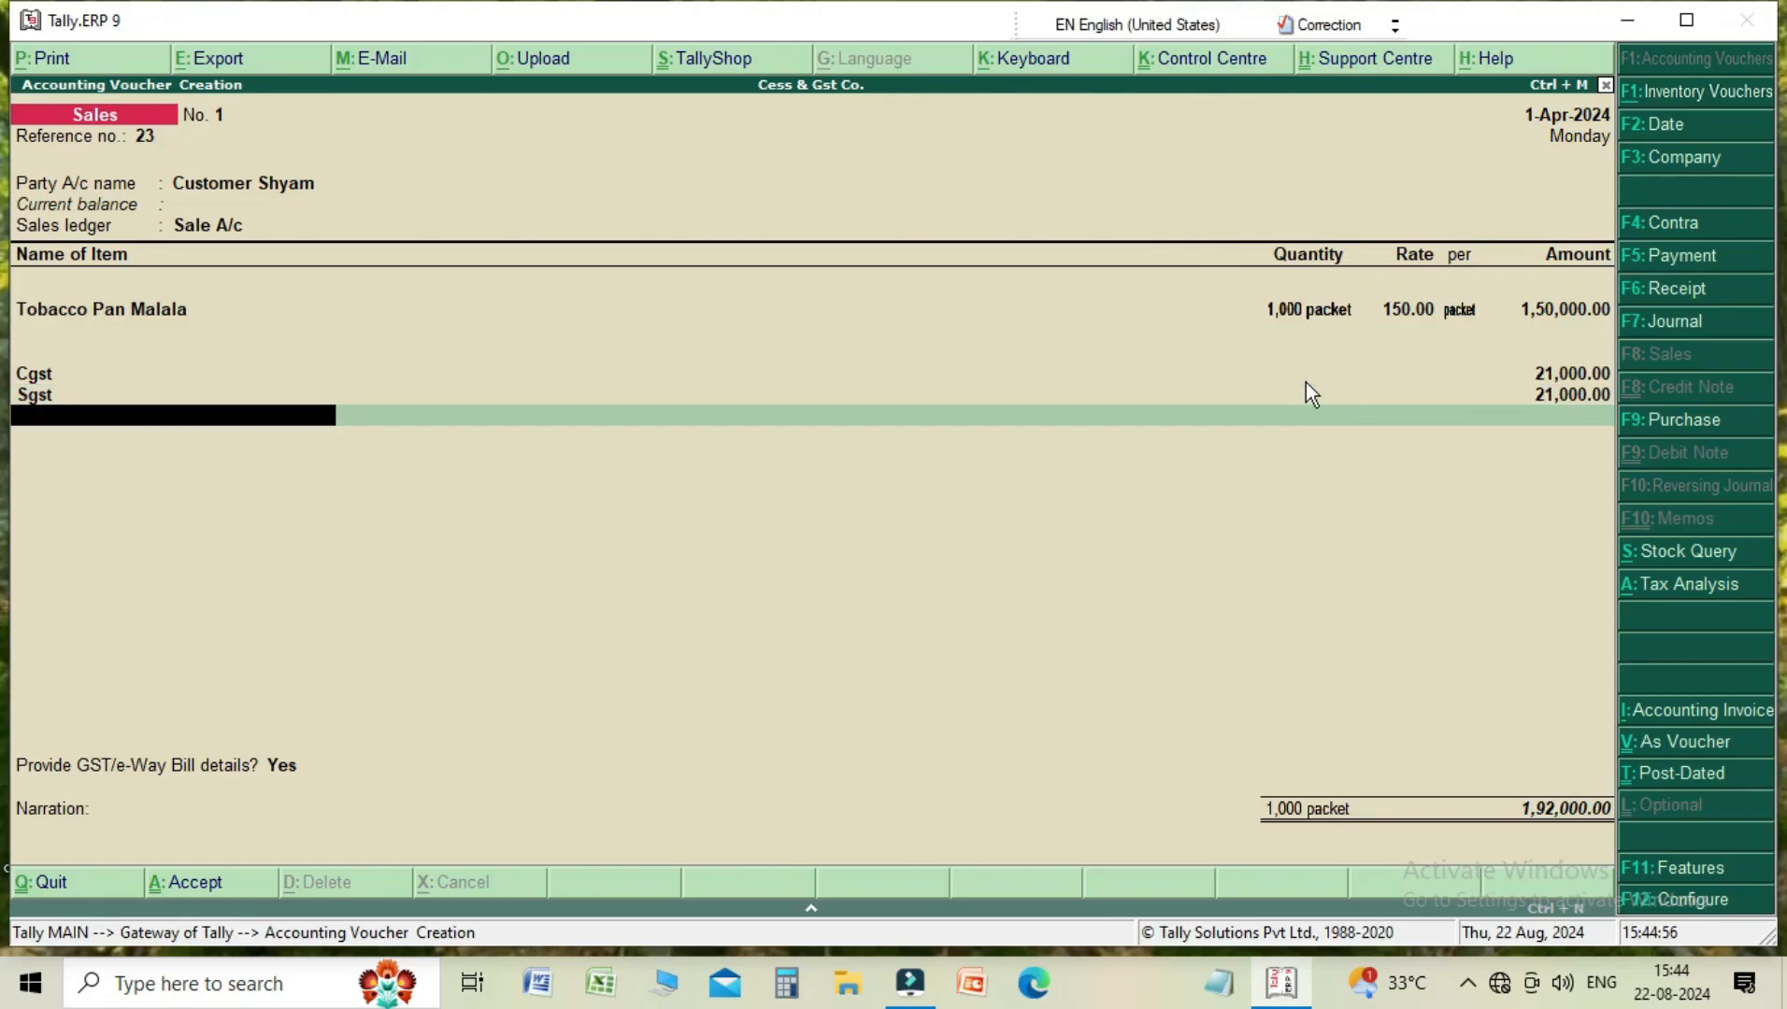
pyautogui.press('Down')
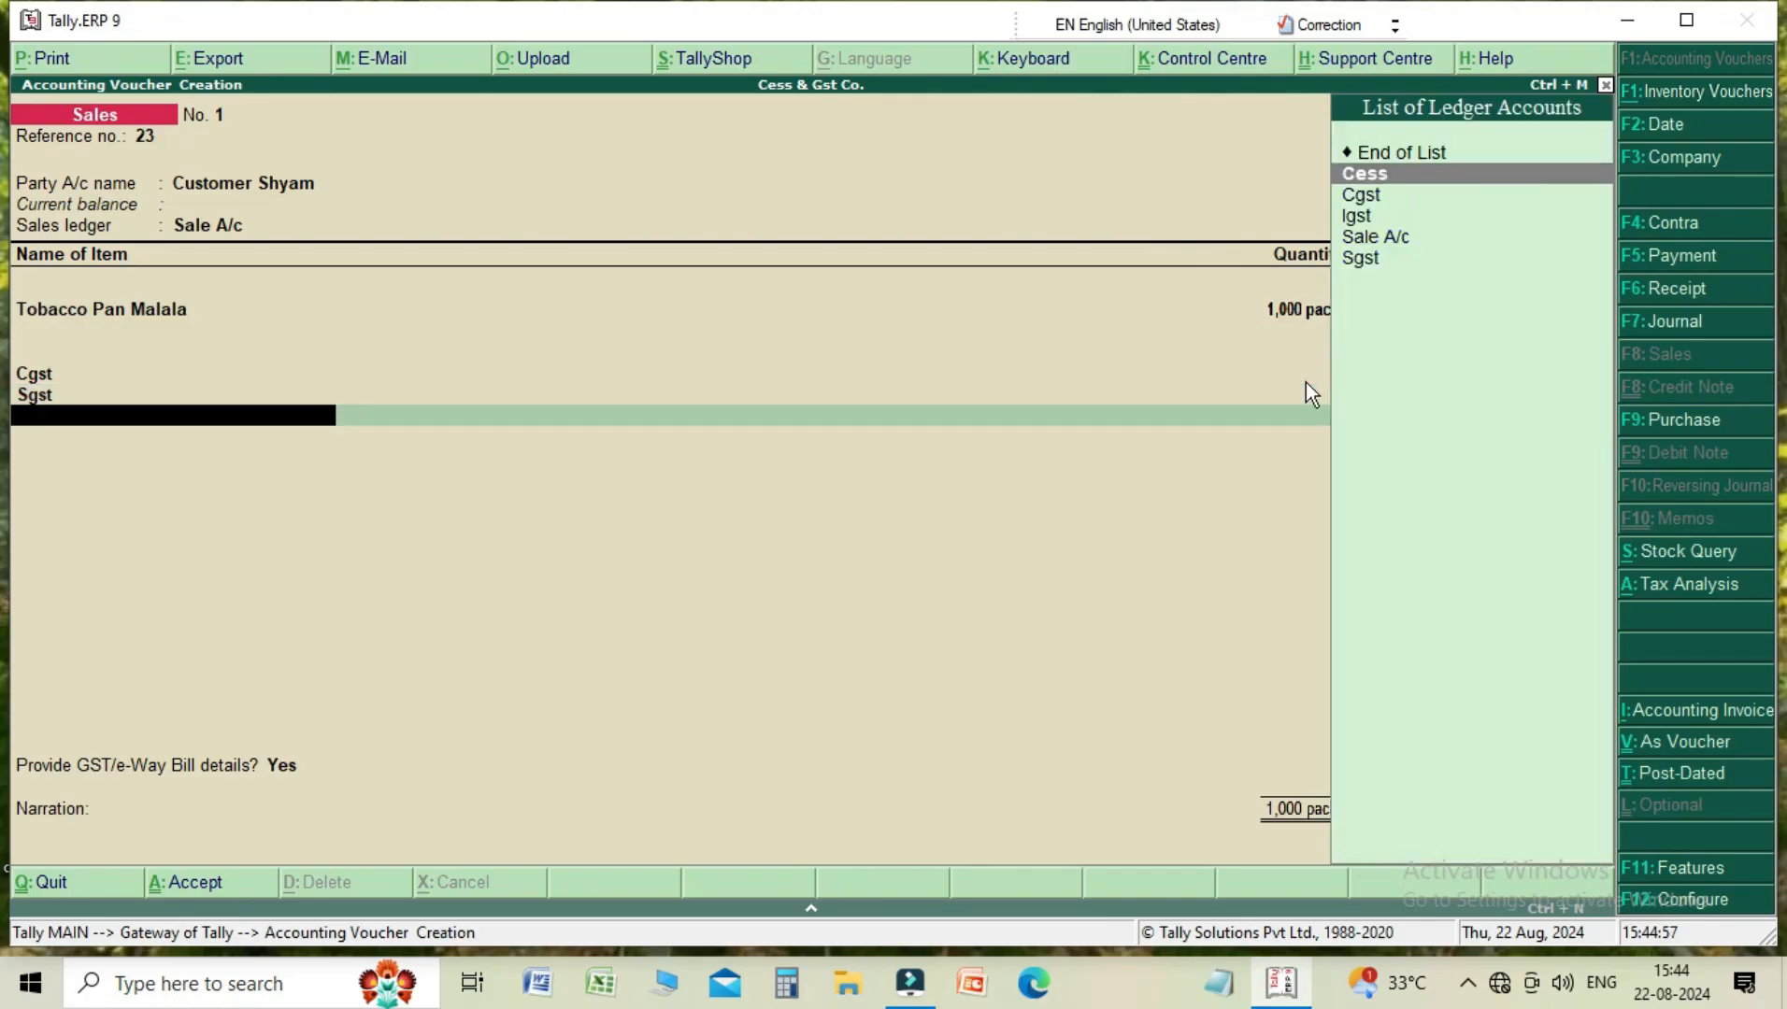
pyautogui.press('Return')
pyautogui.press('Return')
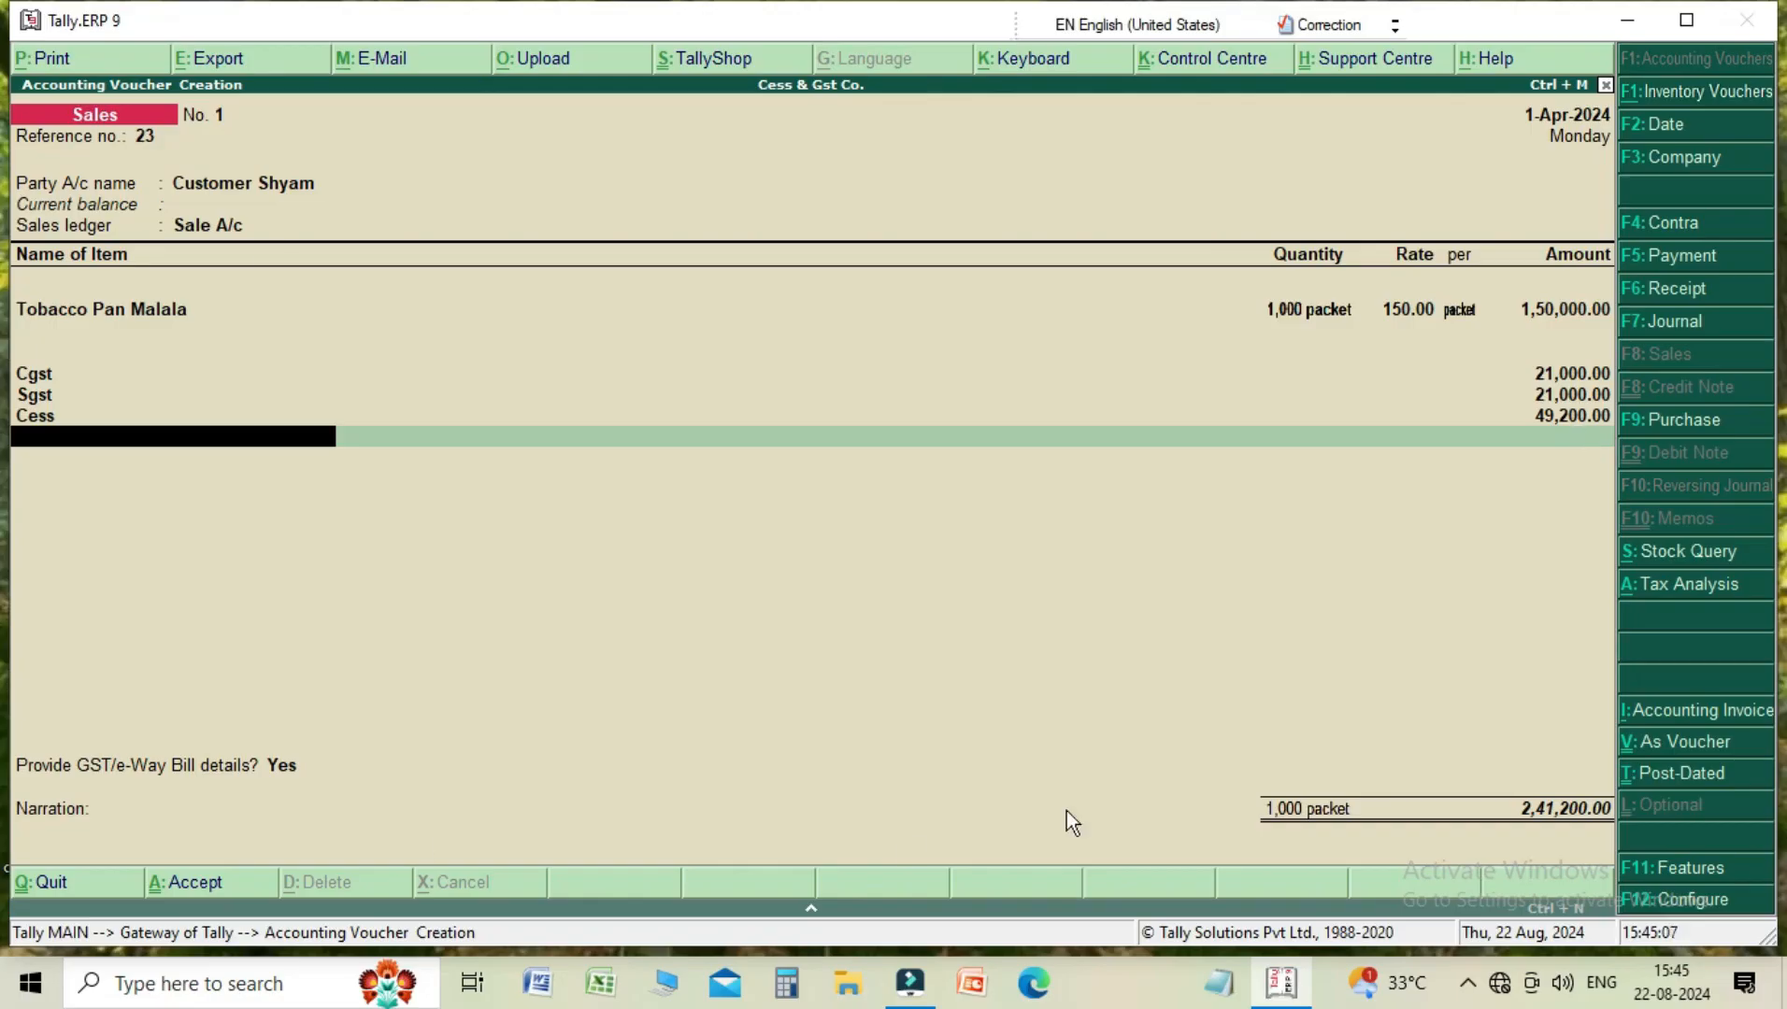
# - Examine the detailed tax analysis of the tobacco sale, checking the taxable value and the central tax, state tax and cess rates
pyautogui.click(1680, 587)
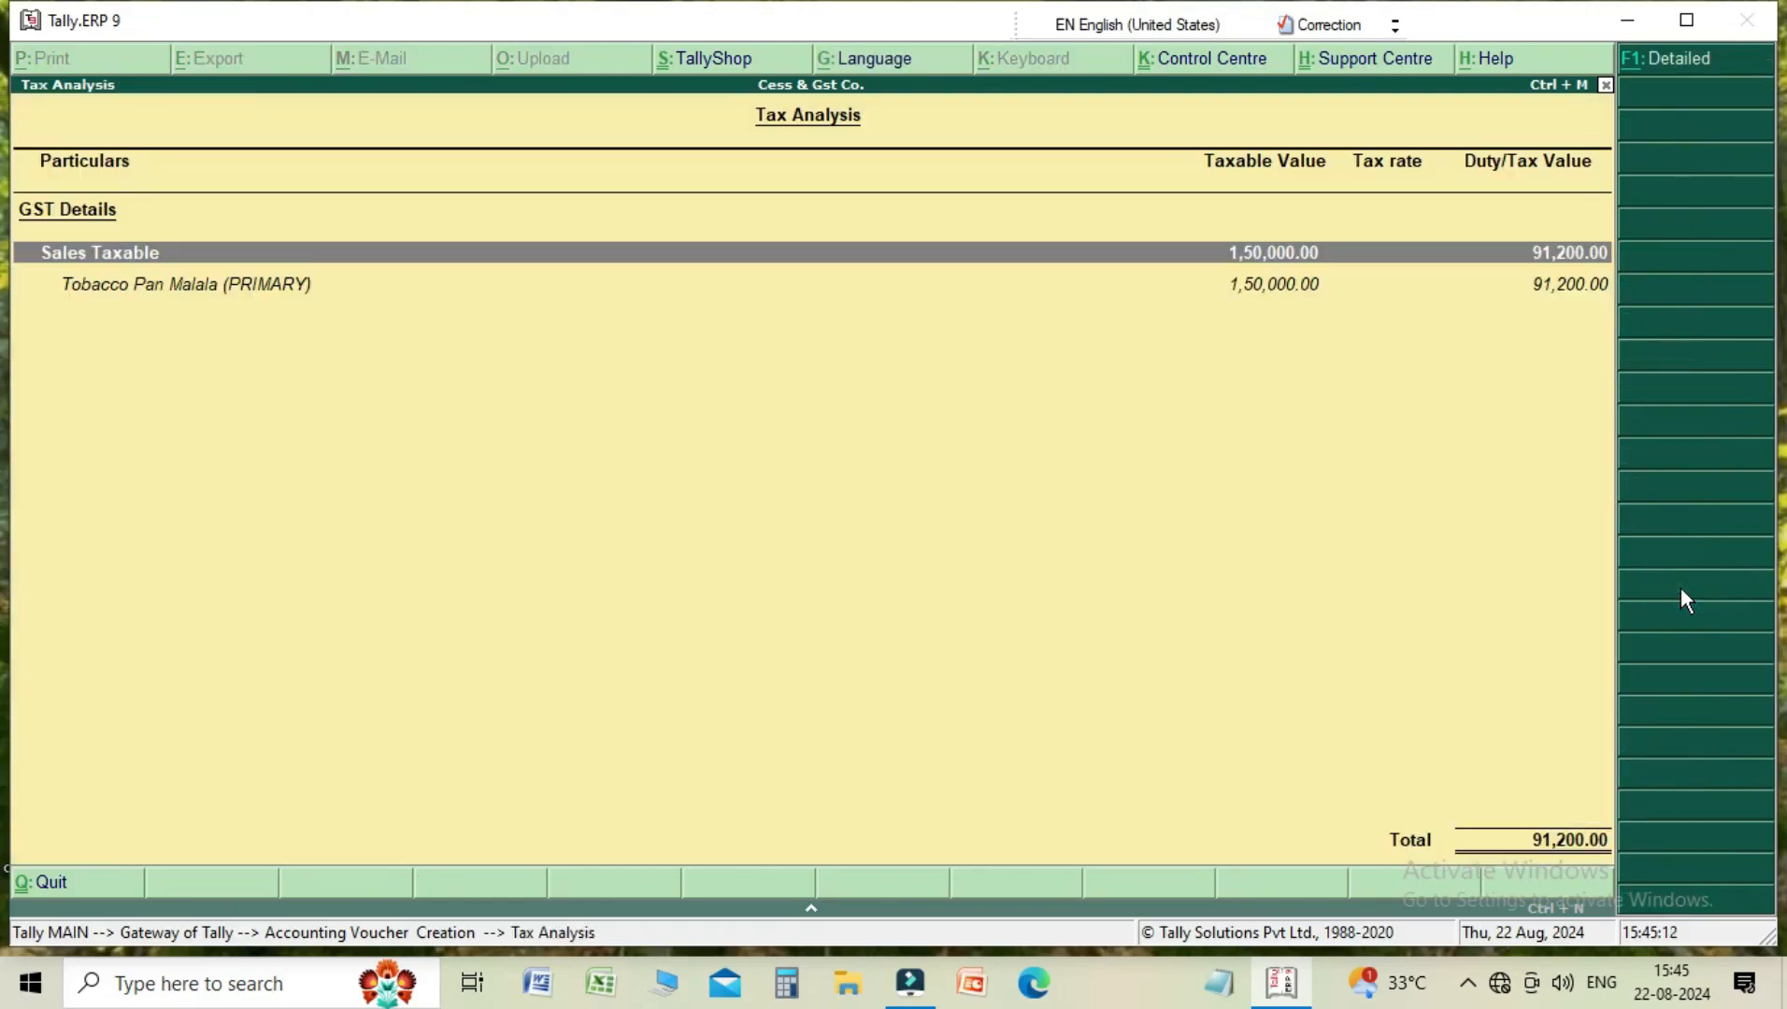
pyautogui.click(1670, 72)
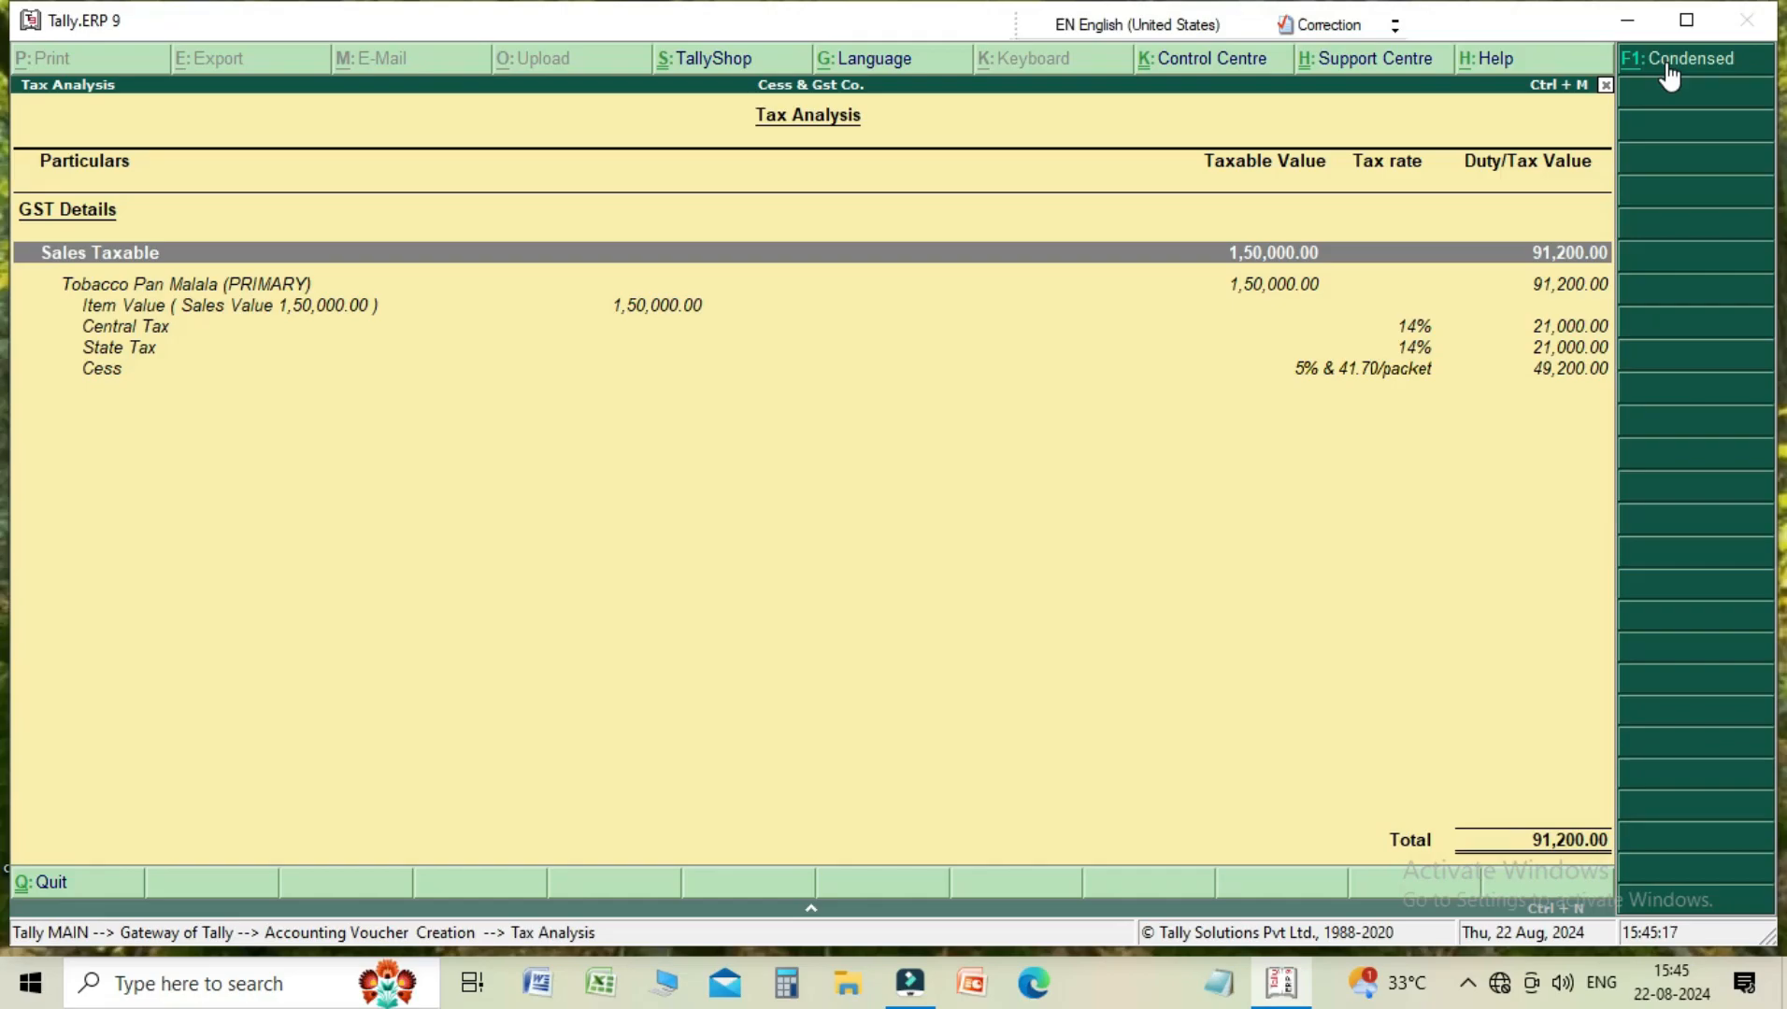
pyautogui.press('Down')
pyautogui.press('Down')
pyautogui.press('Down')
pyautogui.press('Down')
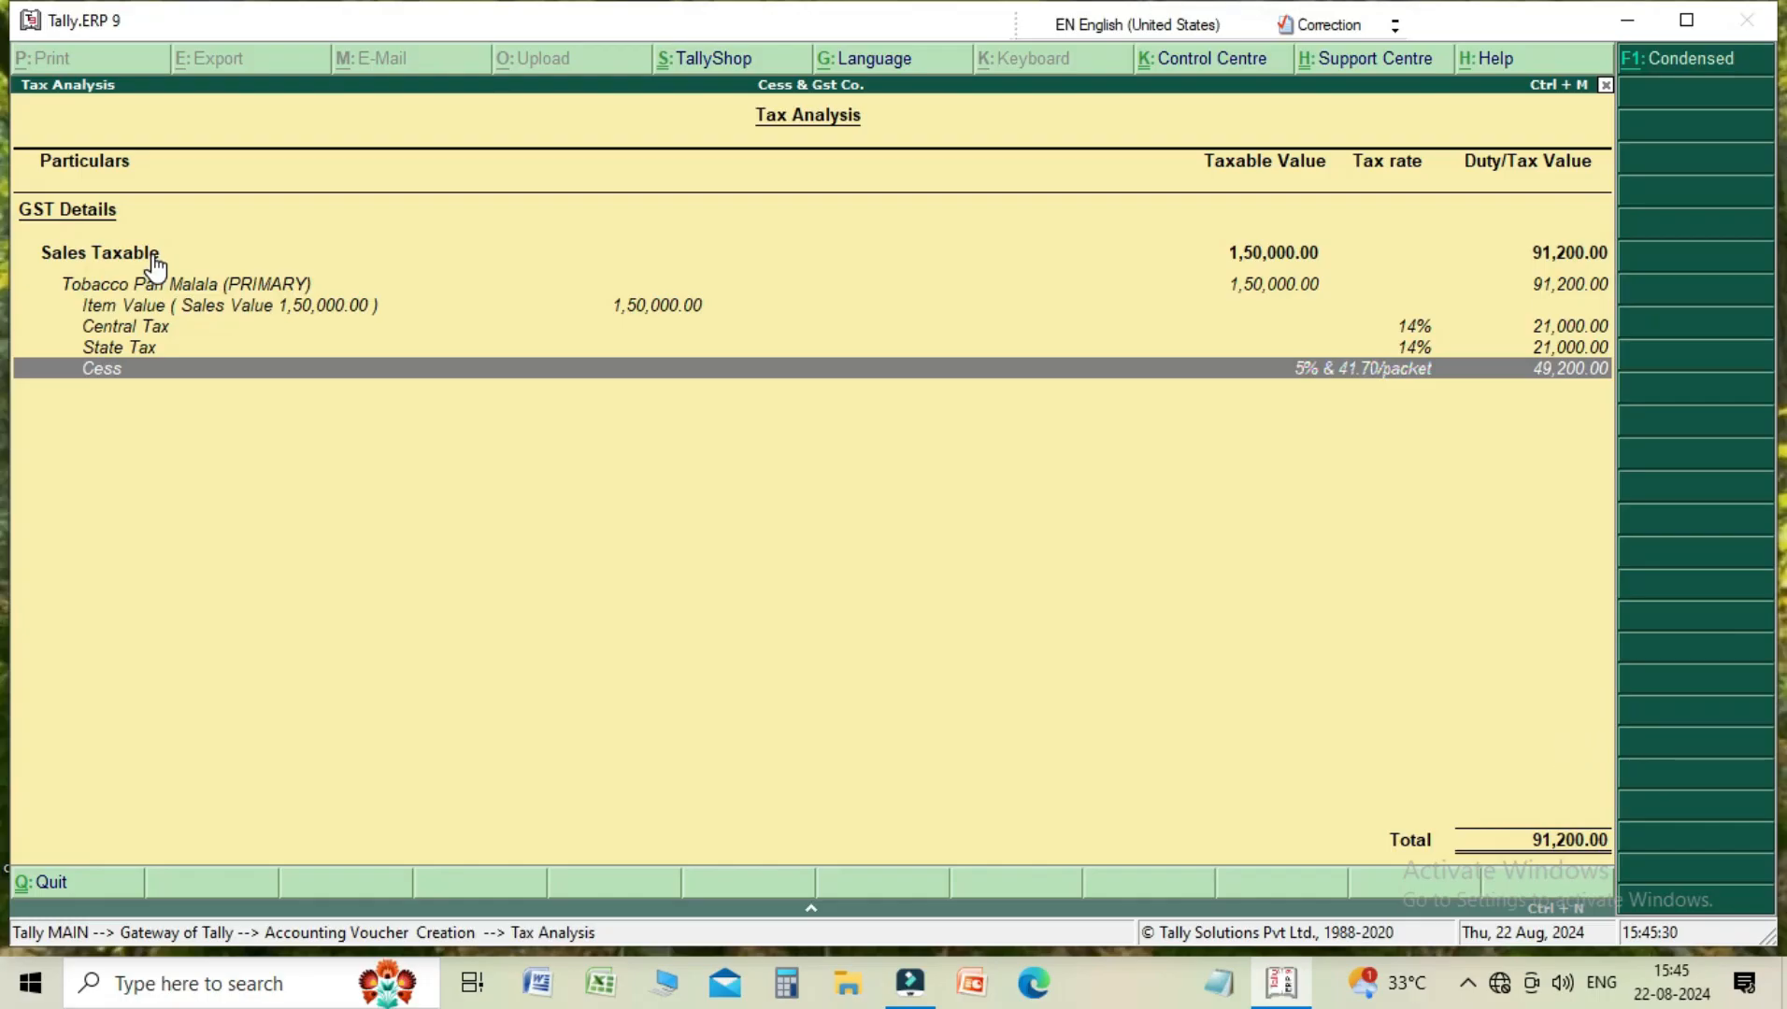
pyautogui.press('Up')
pyautogui.press('Up')
pyautogui.press('Up')
pyautogui.press('Up')
pyautogui.press('Up')
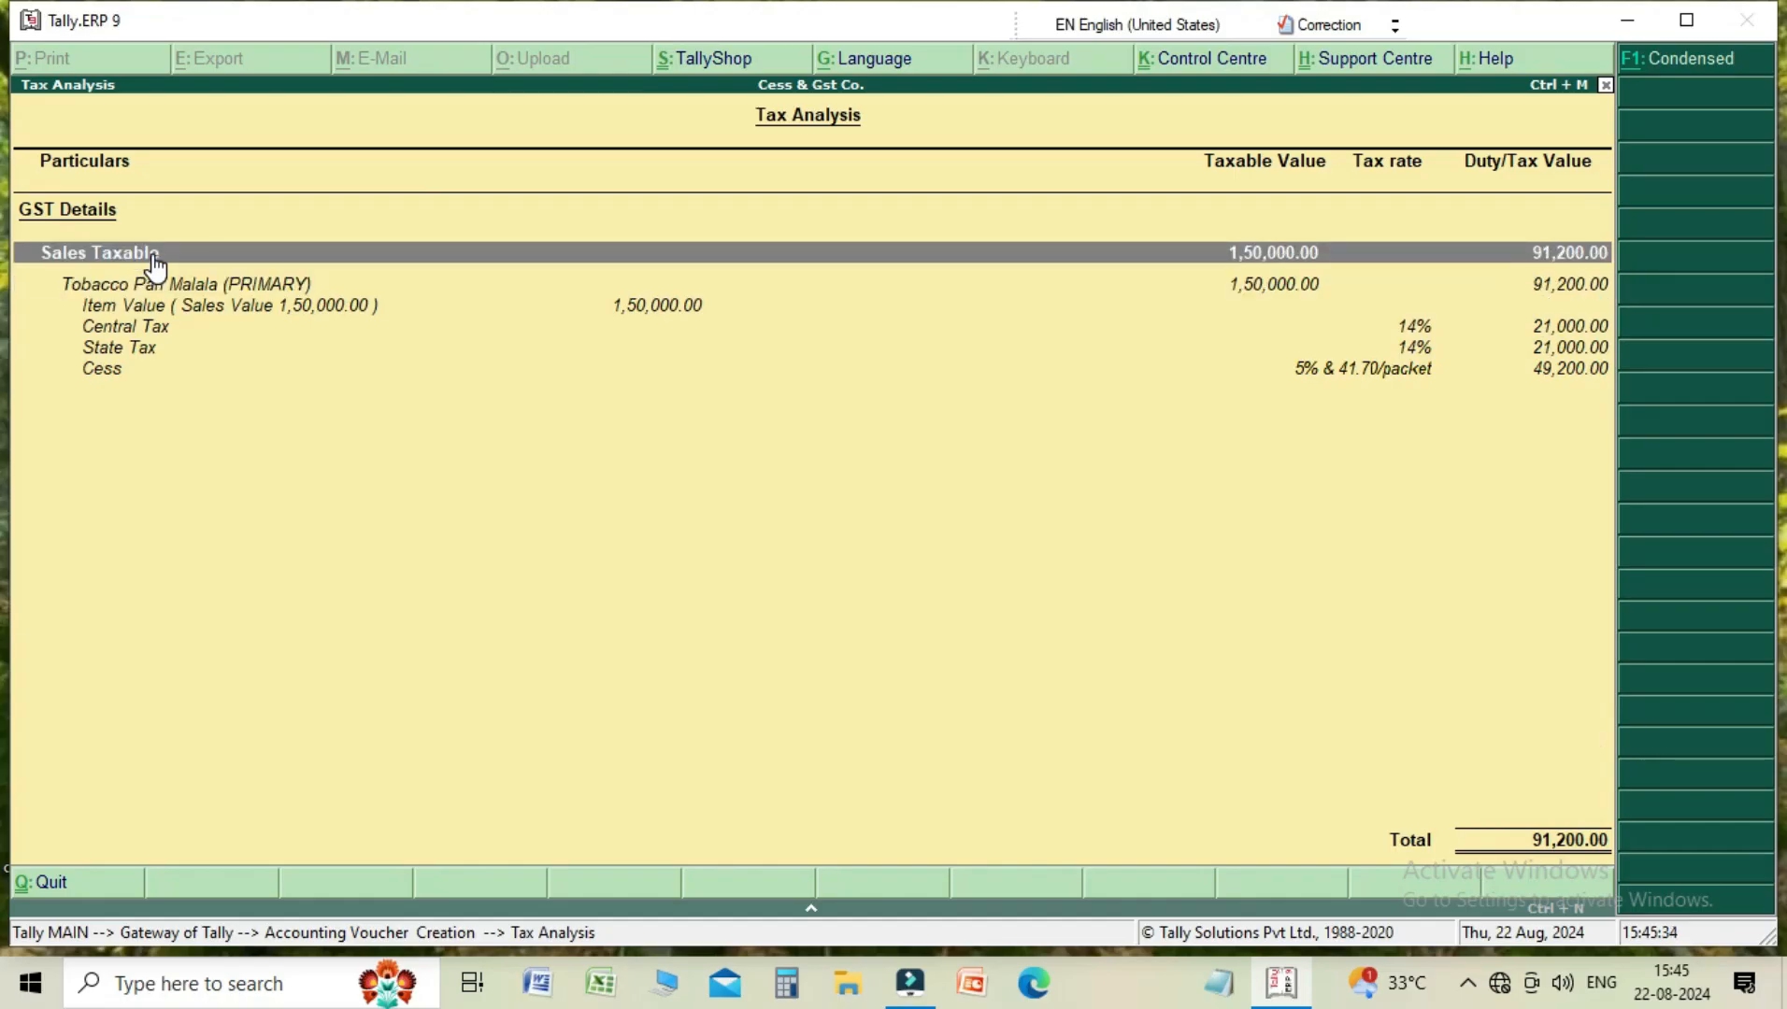
pyautogui.press('Down')
pyautogui.press('Down')
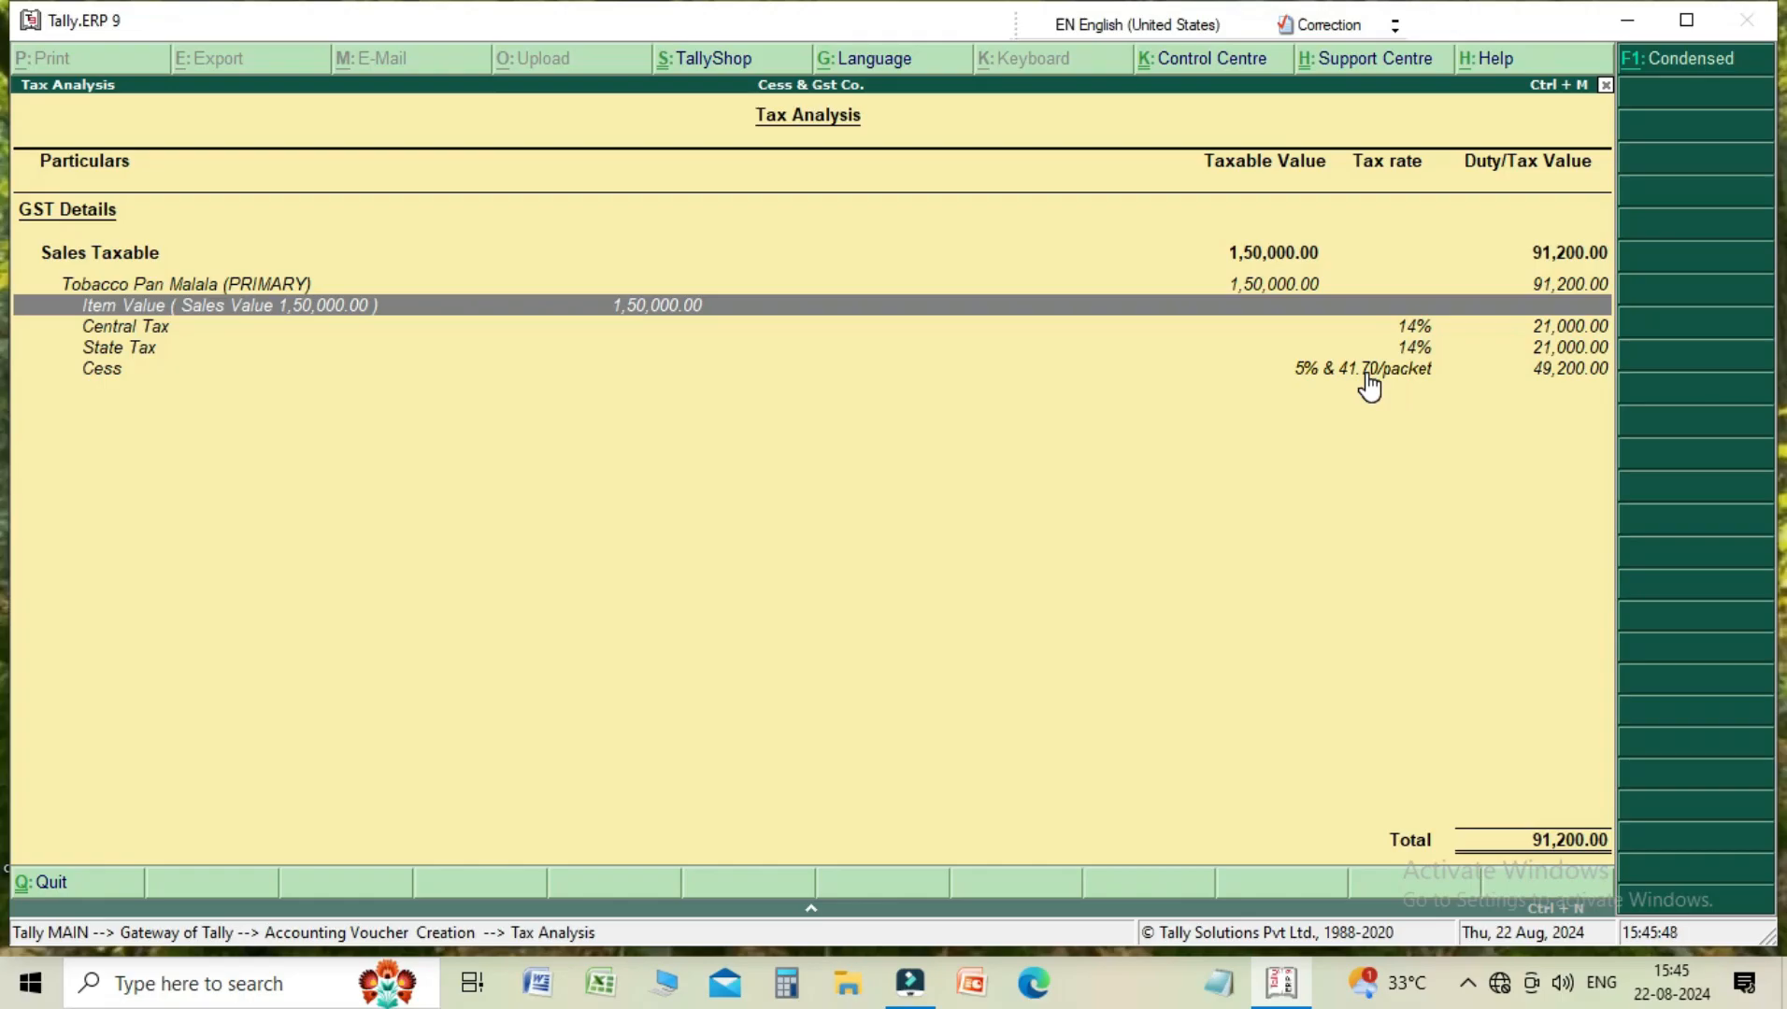
pyautogui.press('Escape')
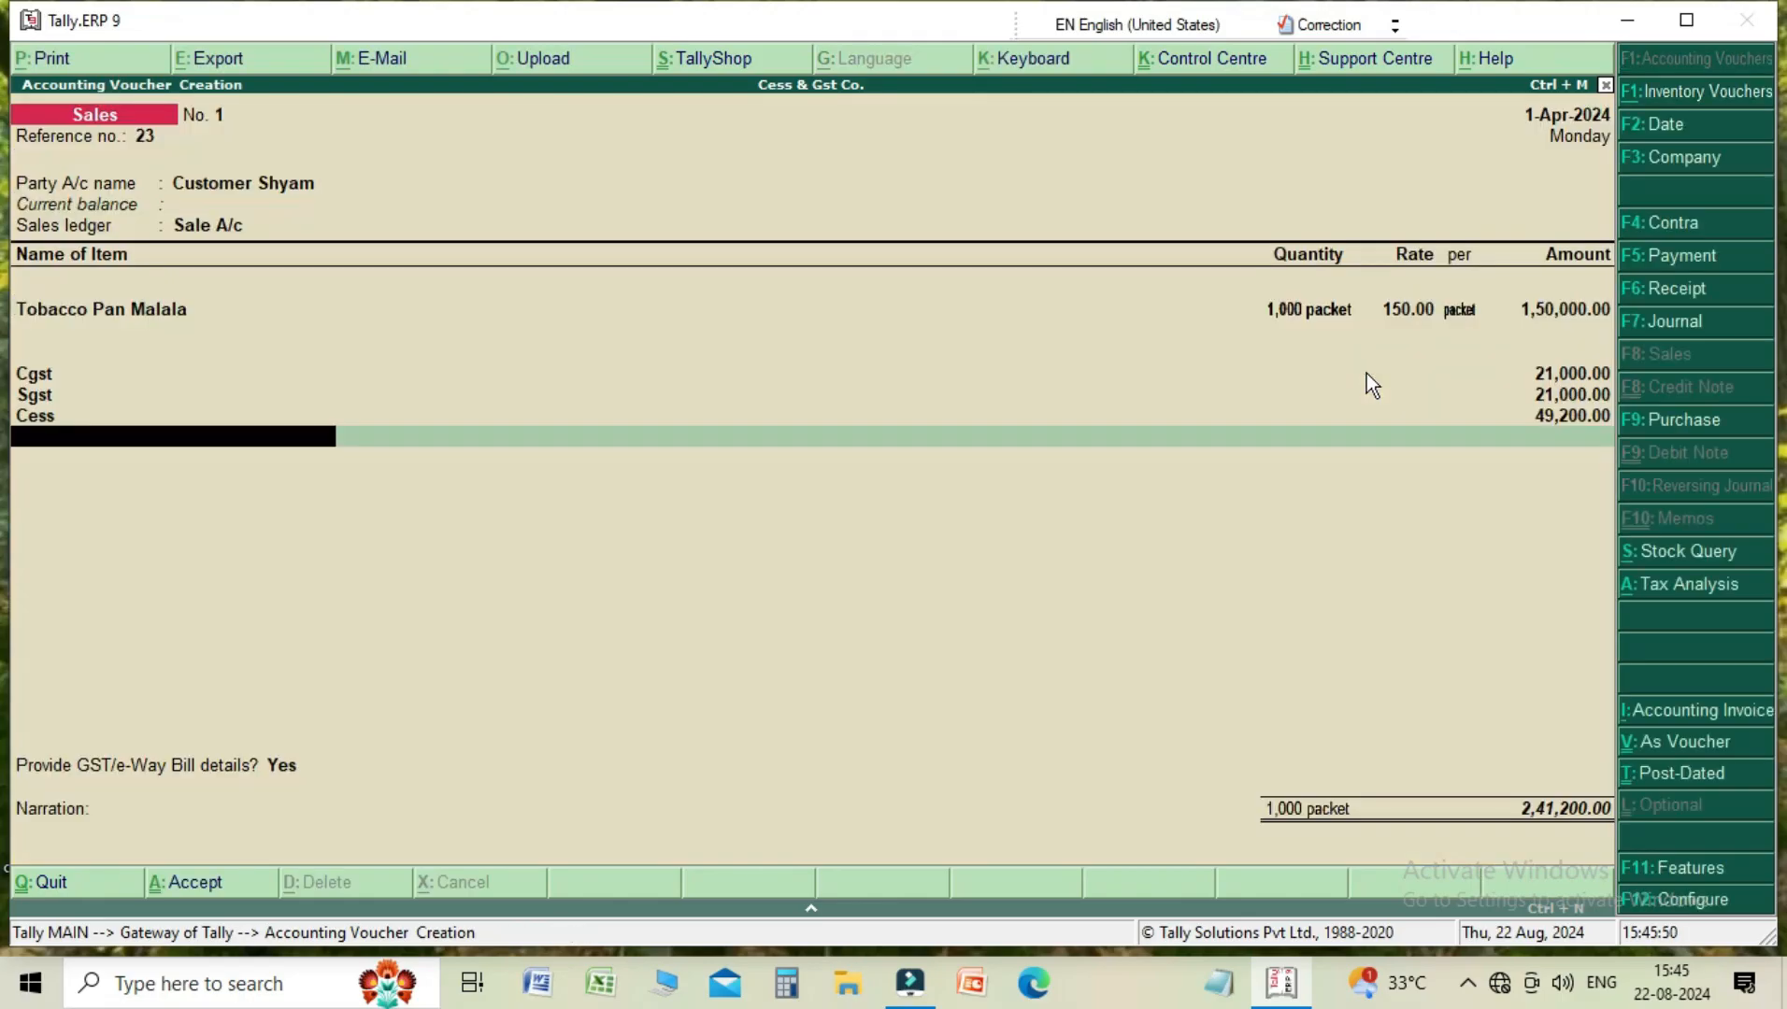
# - Set Provide GST/e-Way Bill details to No and save the sales voucher without a narration
pyautogui.press('Return')
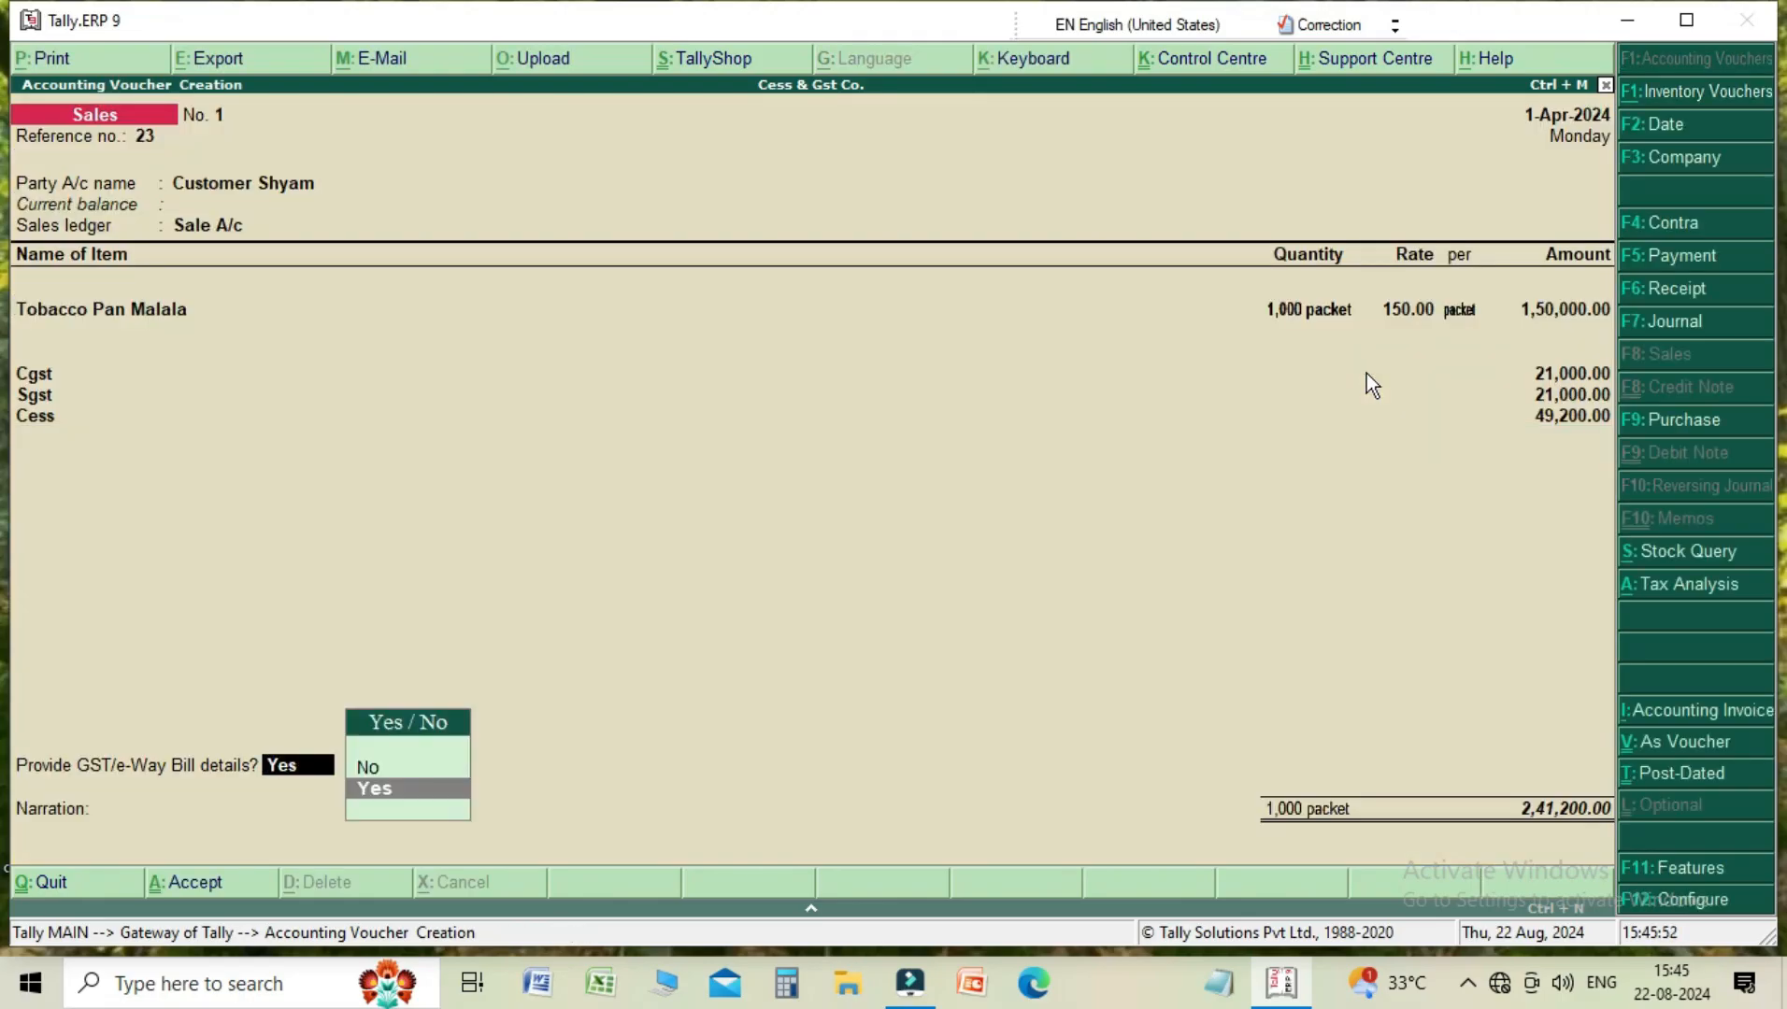
pyautogui.press('Up')
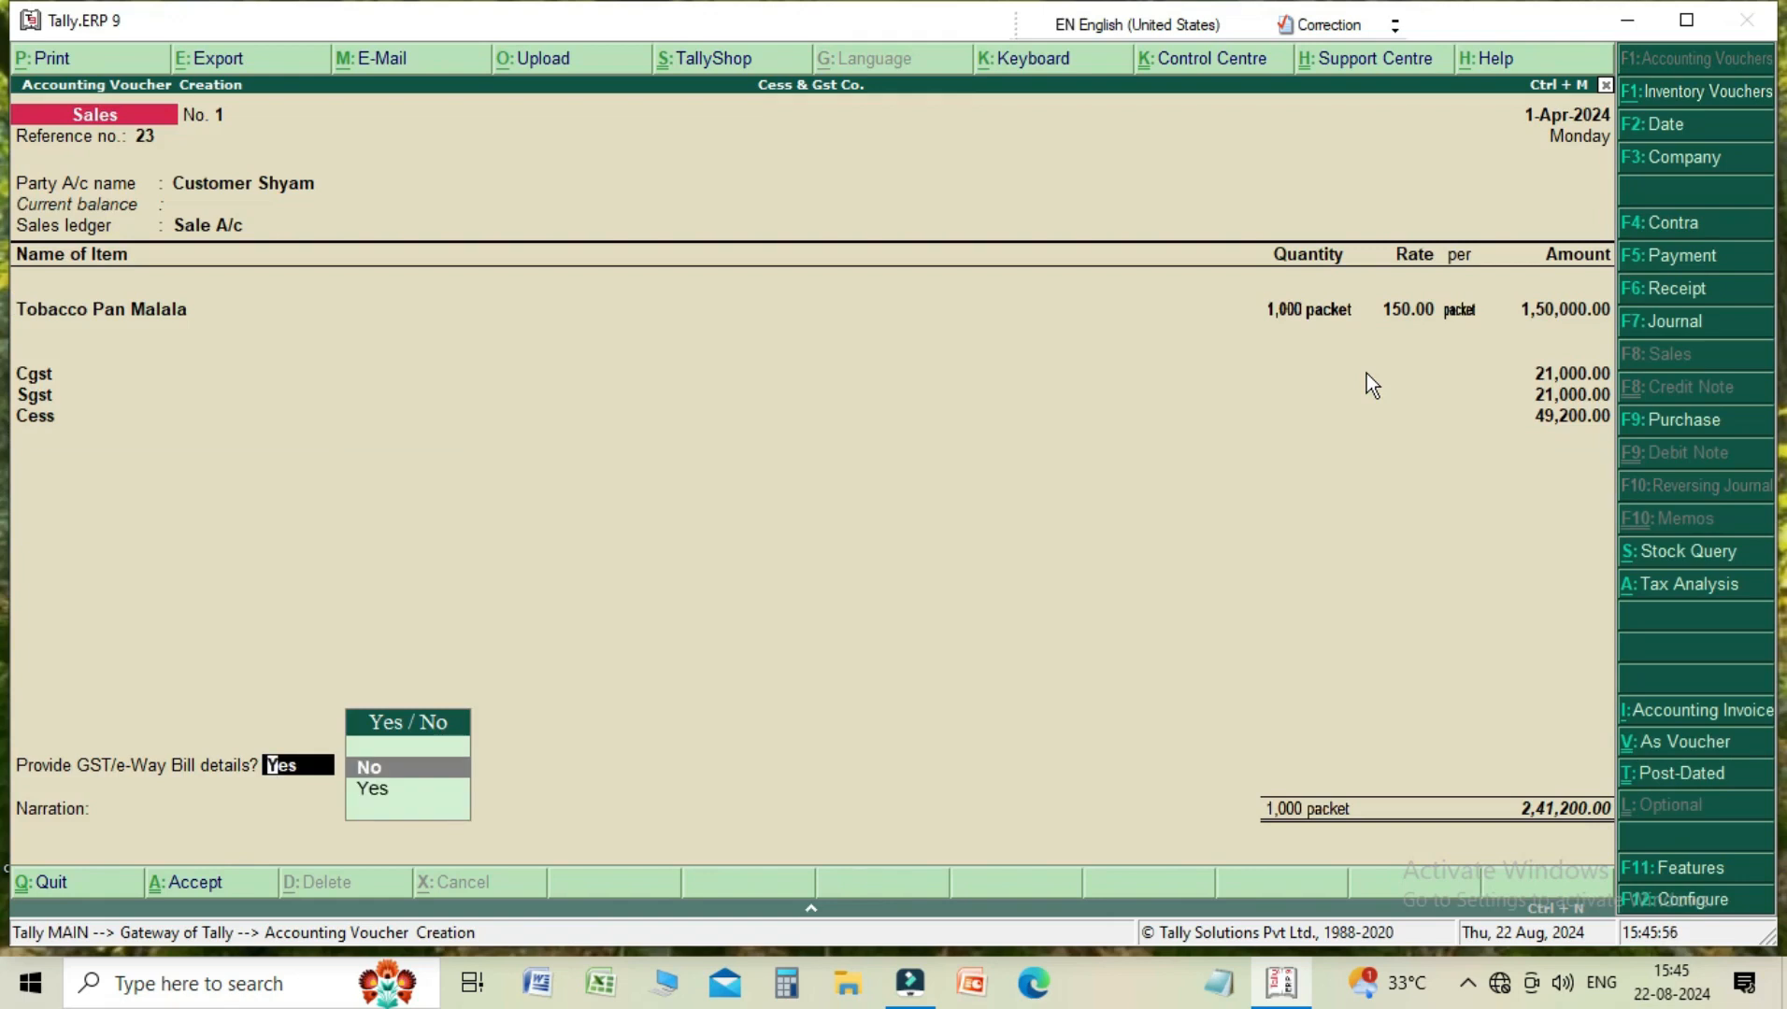
pyautogui.press('Return')
pyautogui.press('Return')
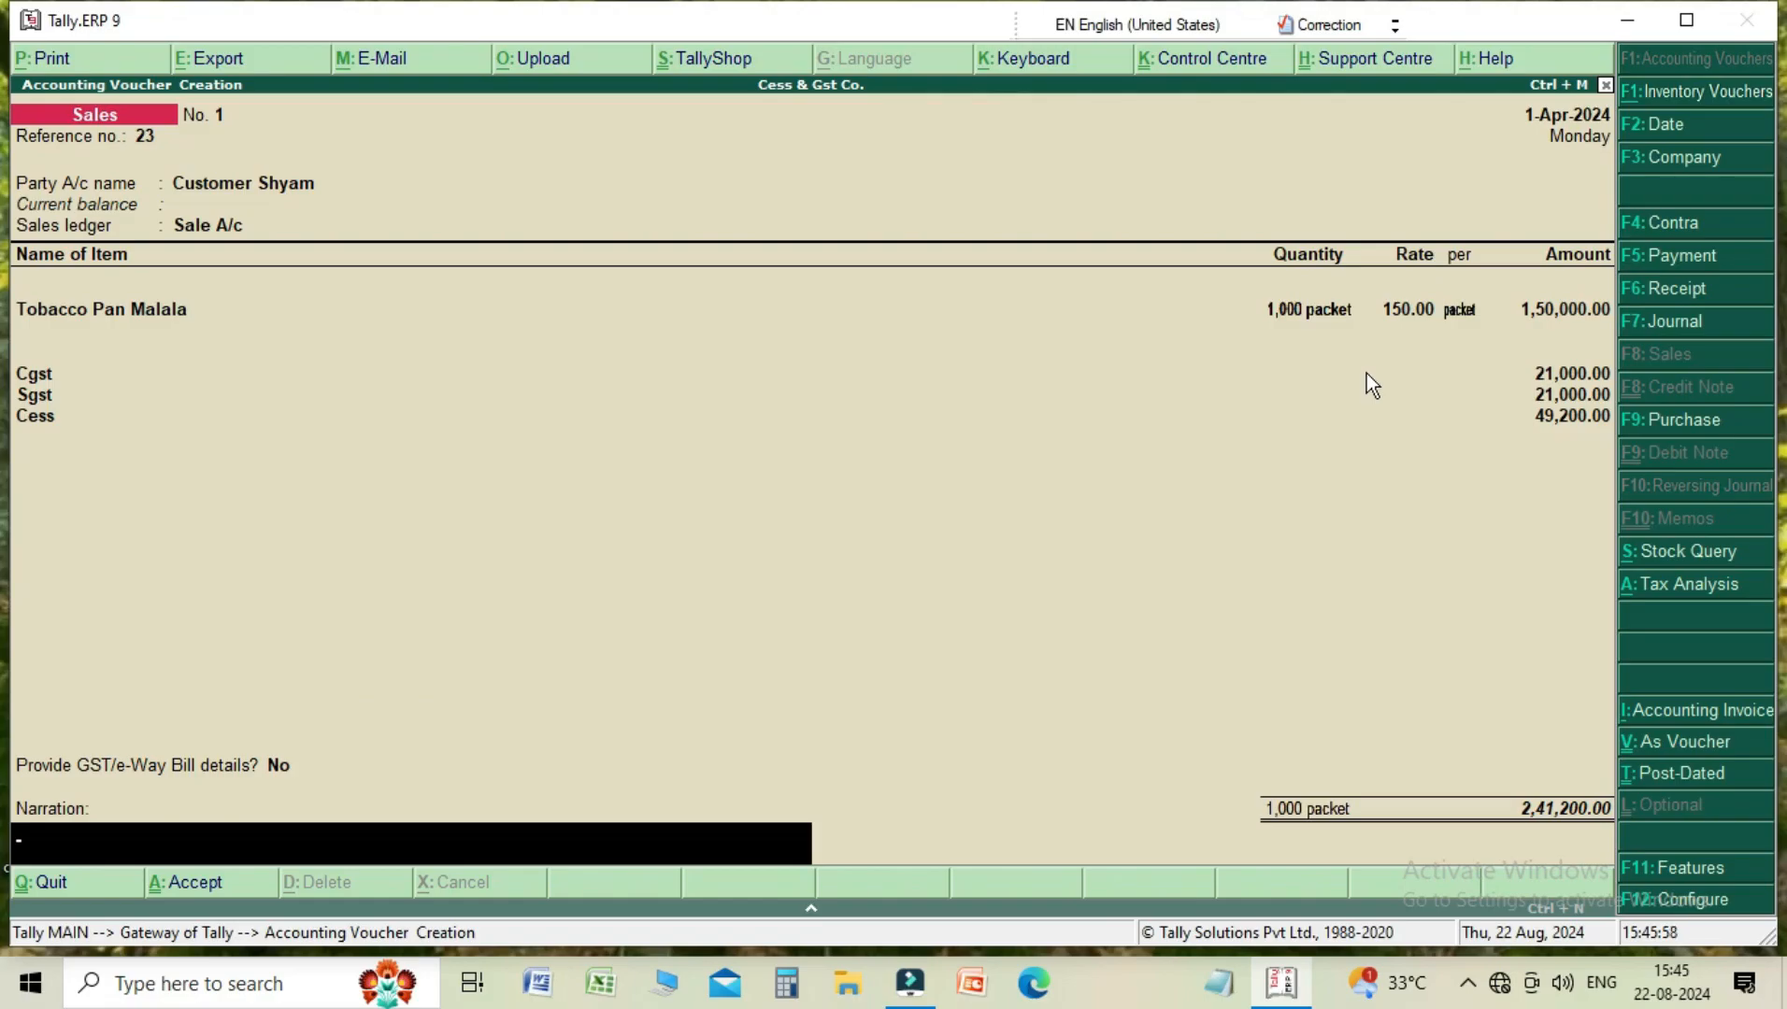
pyautogui.press('Return')
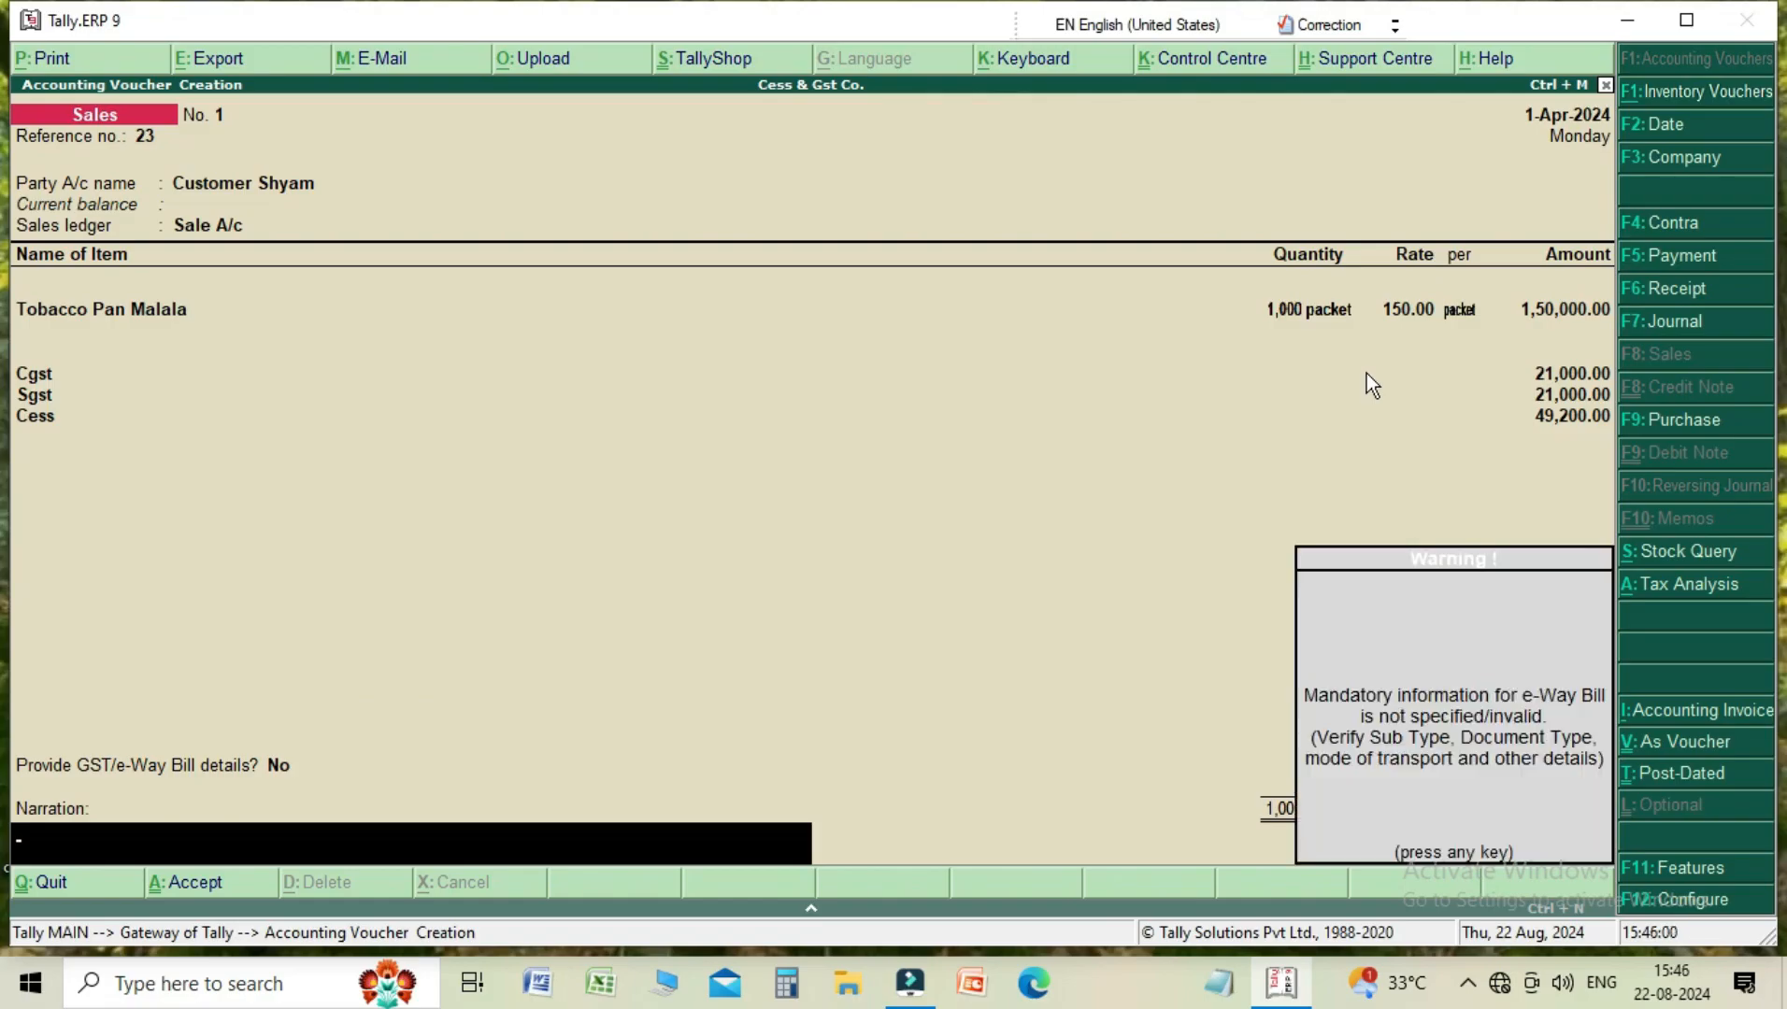
pyautogui.press('Return')
pyautogui.press('Return')
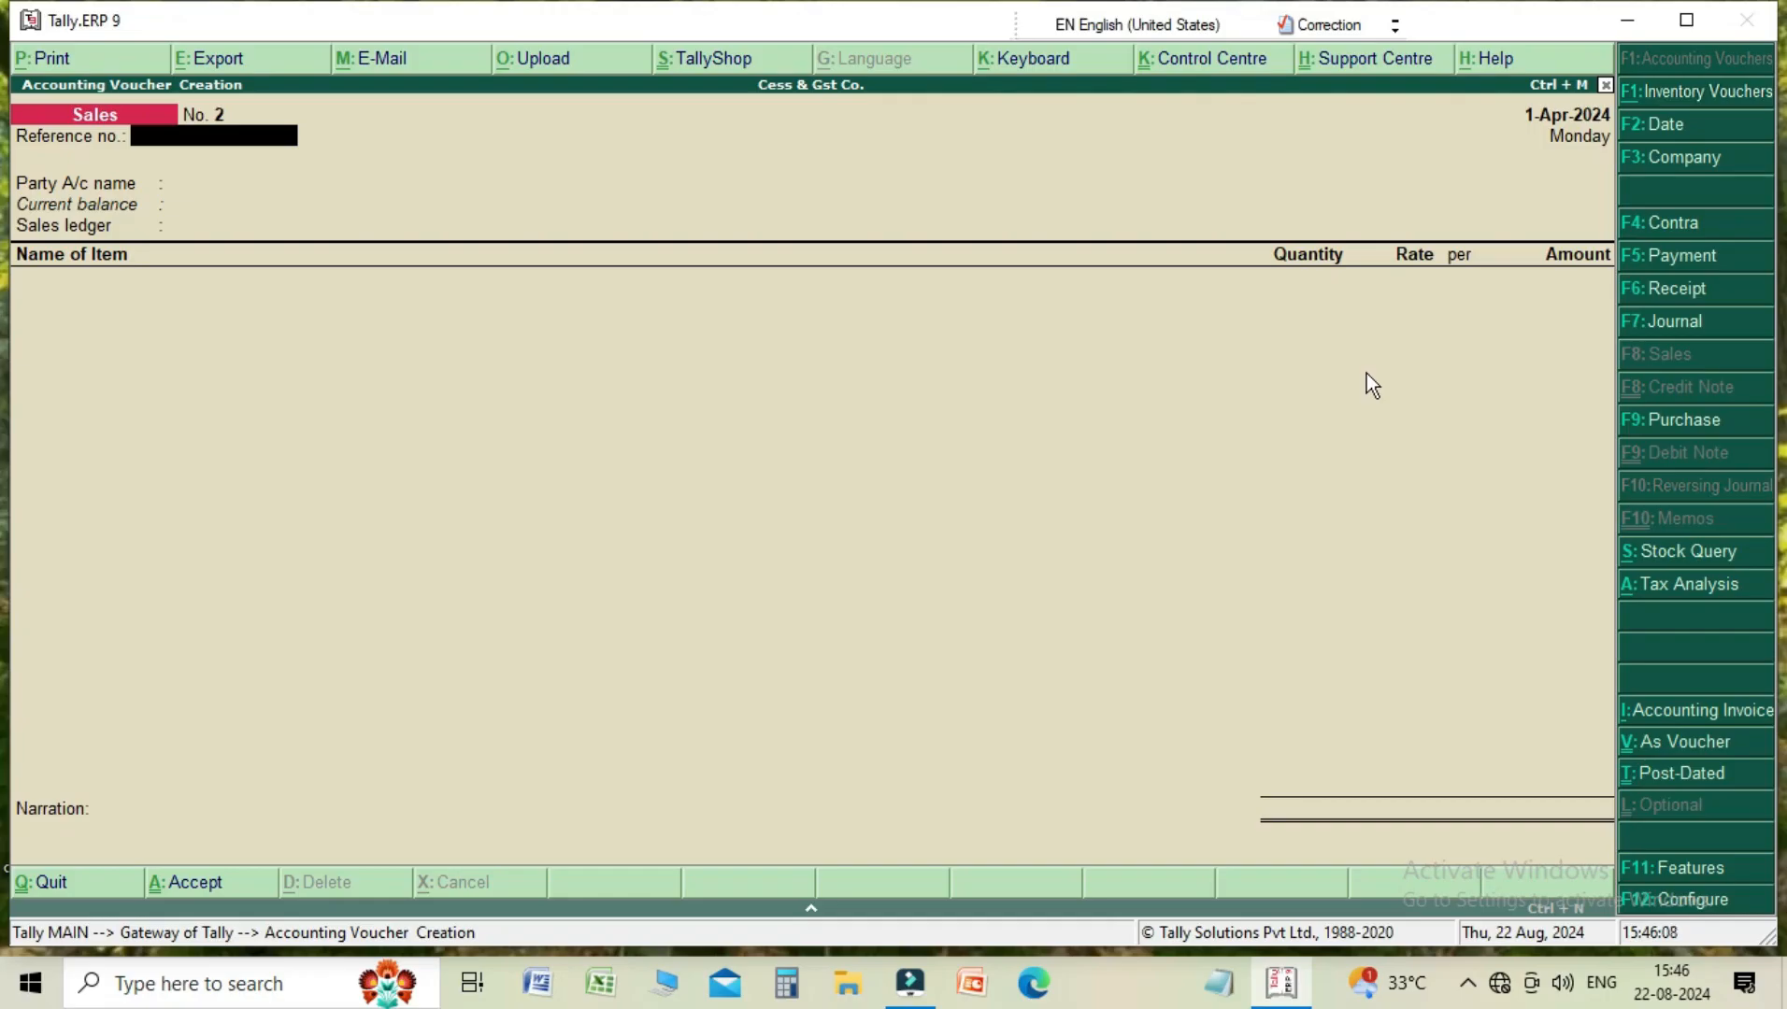
# - Reopen the saved tobacco sales voucher and examine its enlarged tax invoice print preview, including the Cgst, Sgst and Cess breakdown
pyautogui.press('pageup')
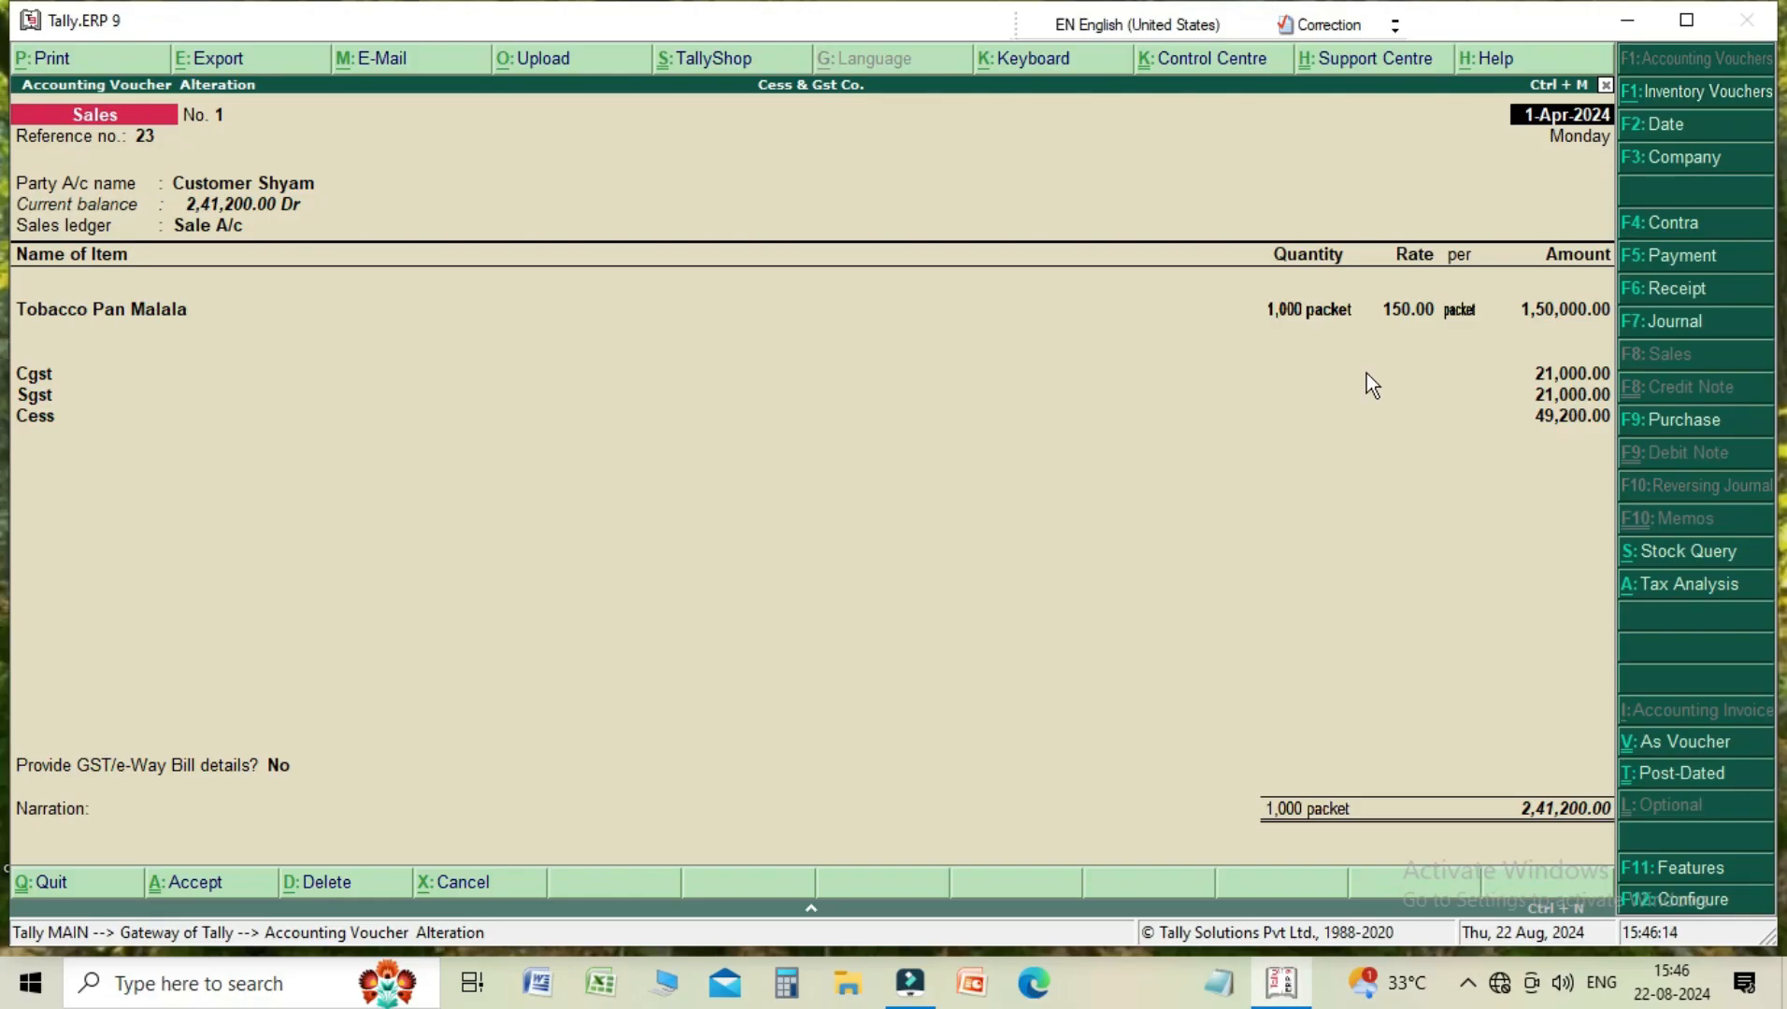
pyautogui.click(85, 60)
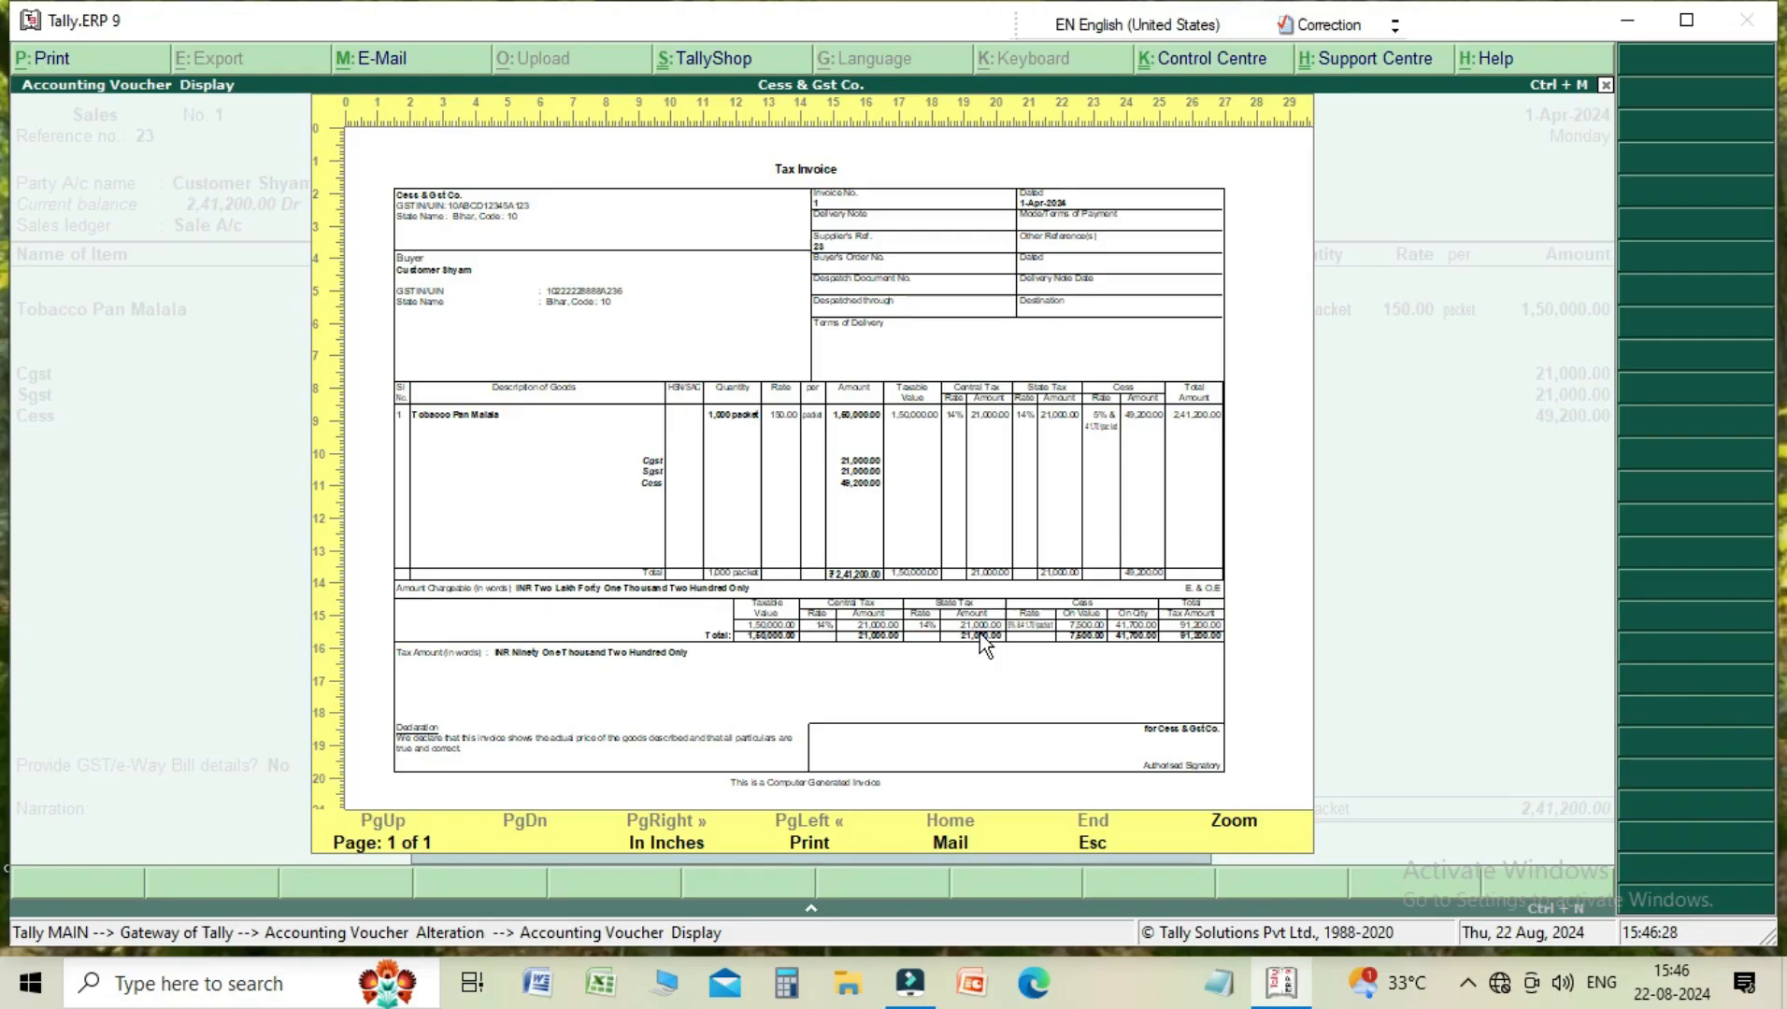
pyautogui.click(1238, 821)
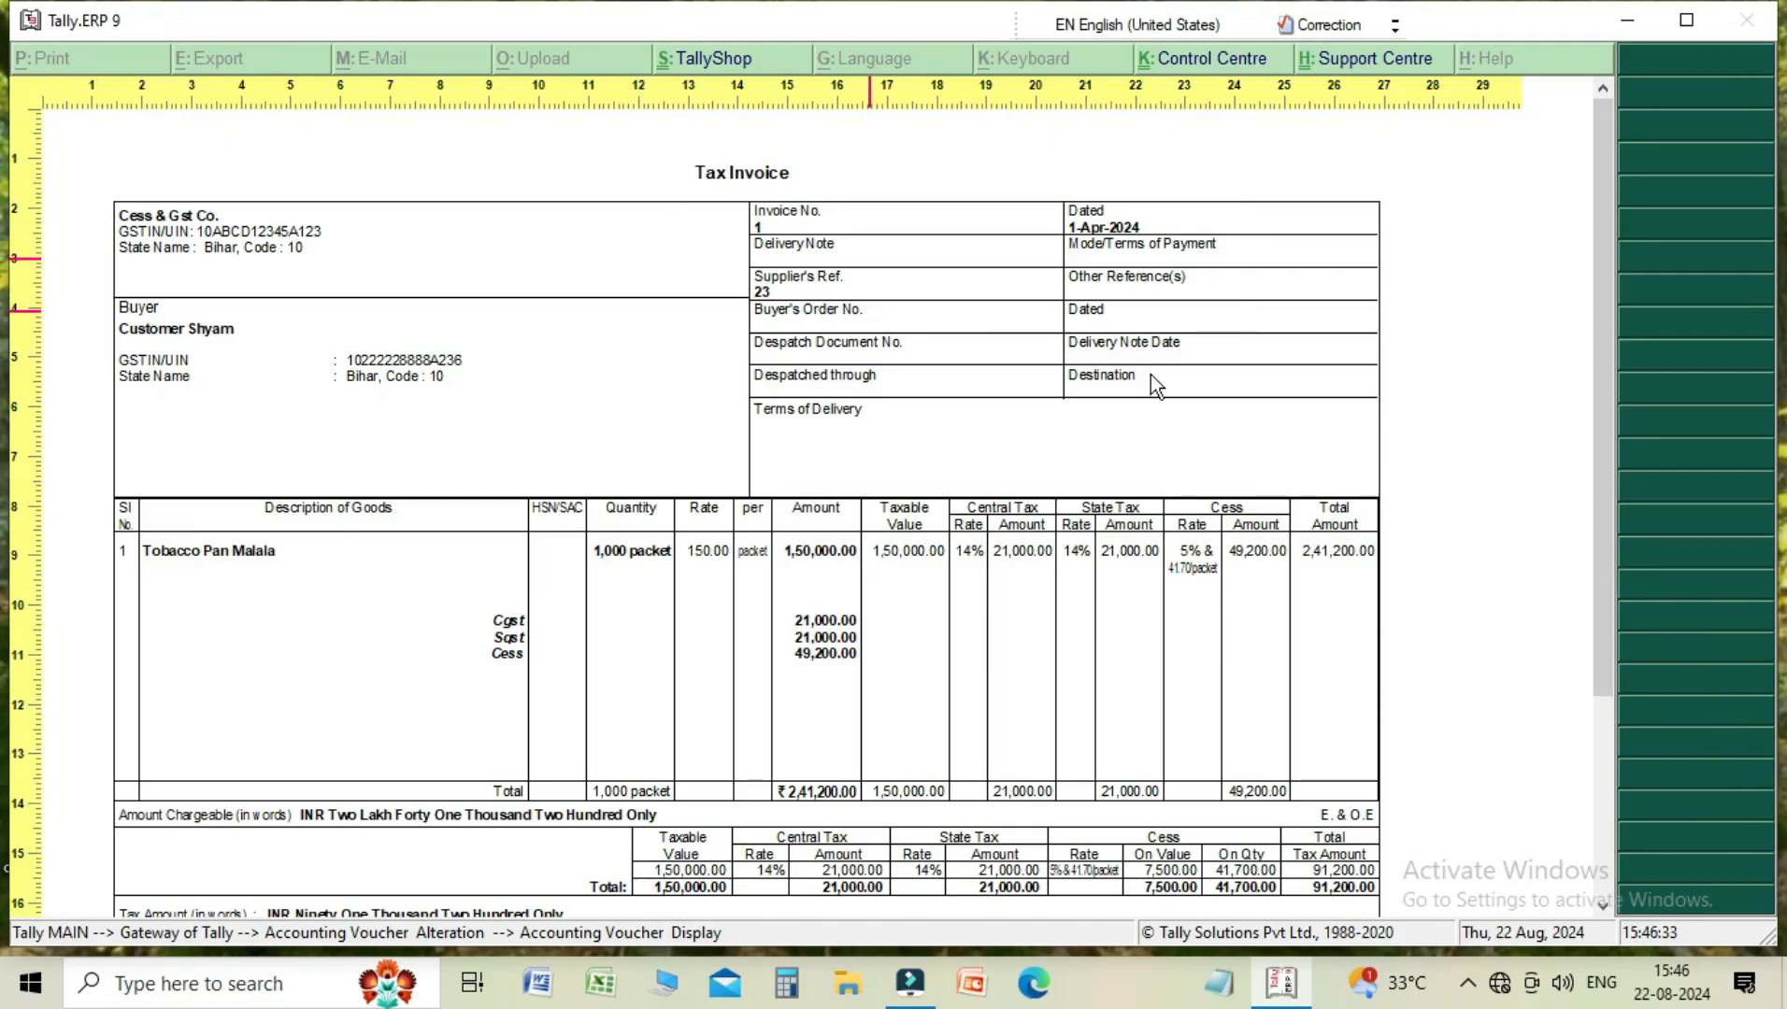
pyautogui.moveTo(1609, 218); pyautogui.dragTo(1593, 431)
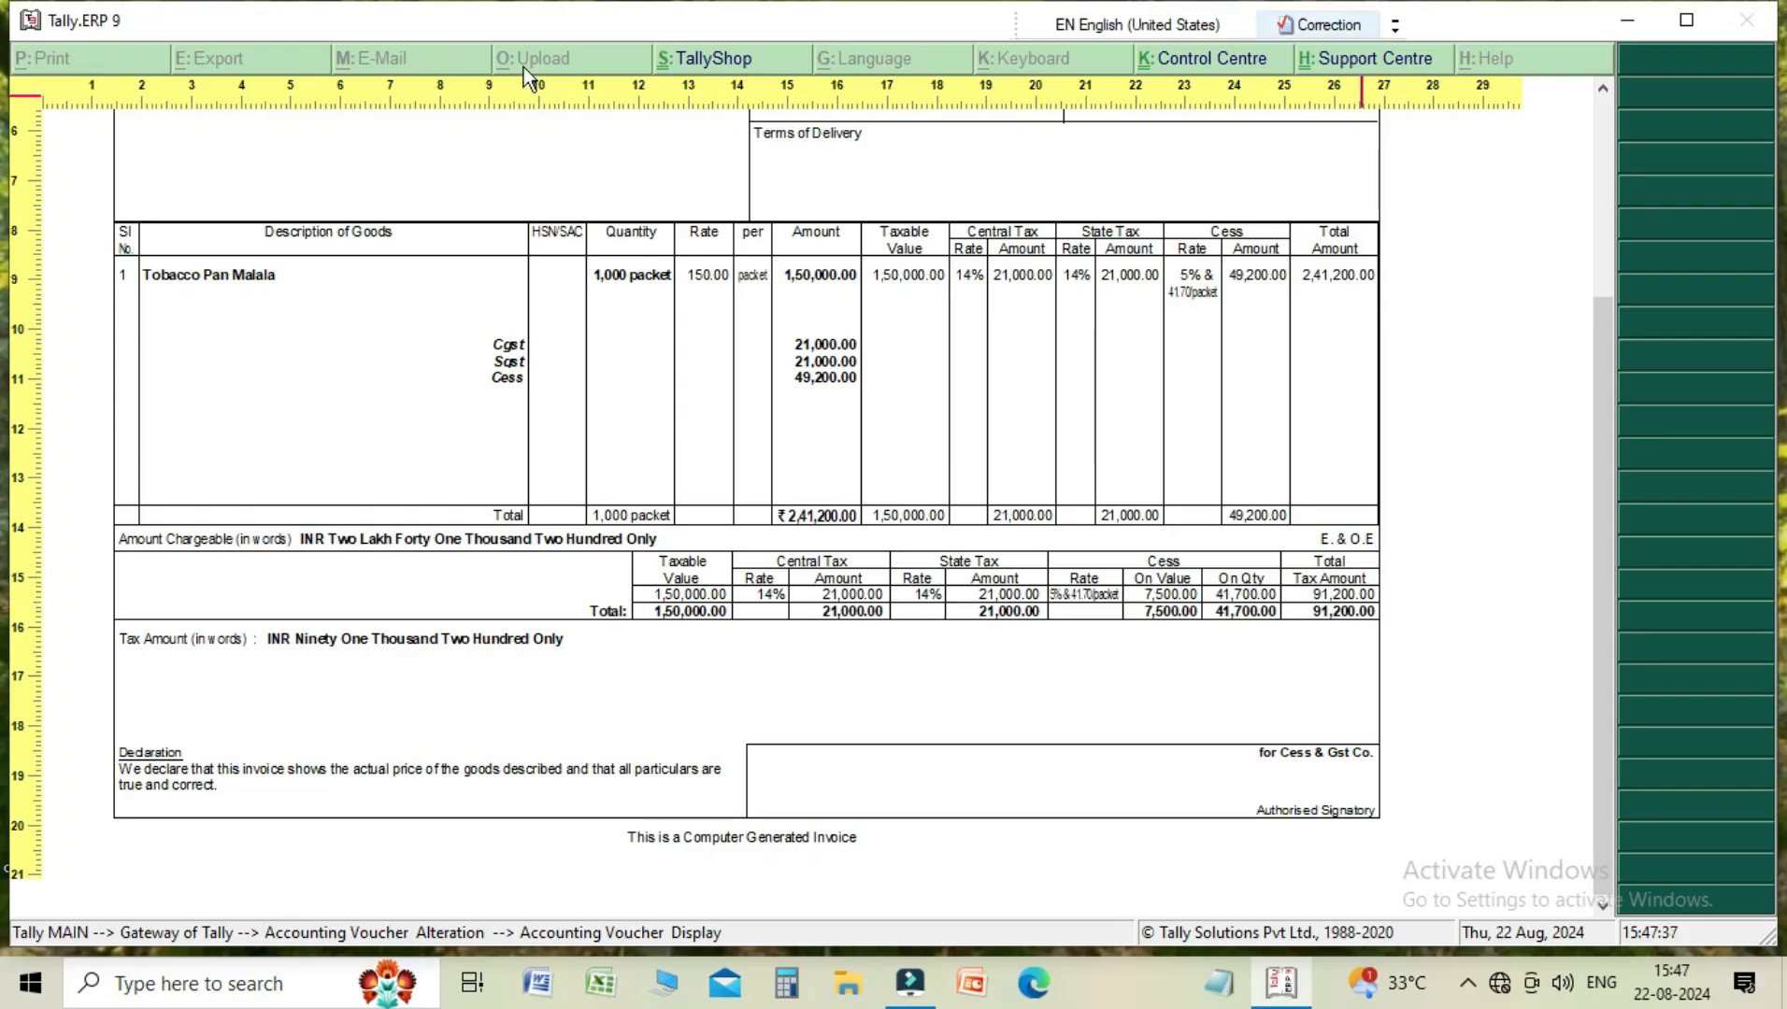
pyautogui.moveTo(1598, 699); pyautogui.dragTo(1582, 493)
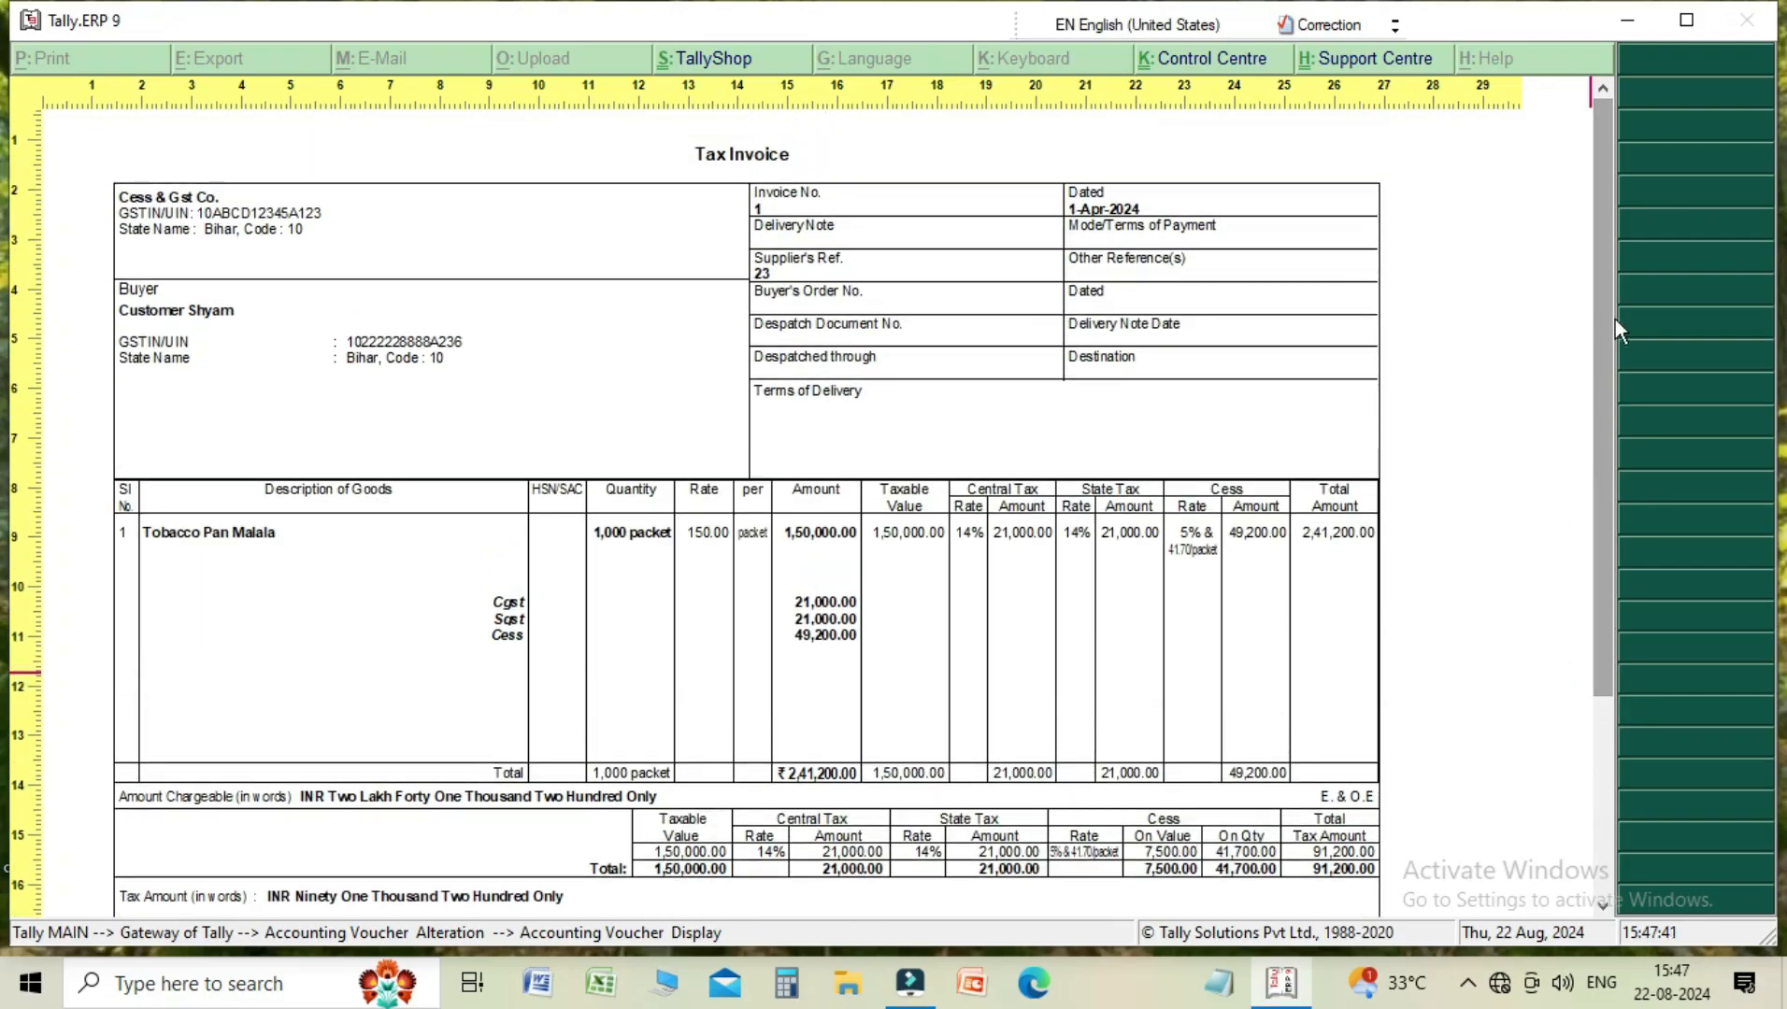
pyautogui.moveTo(1595, 271); pyautogui.dragTo(1591, 474)
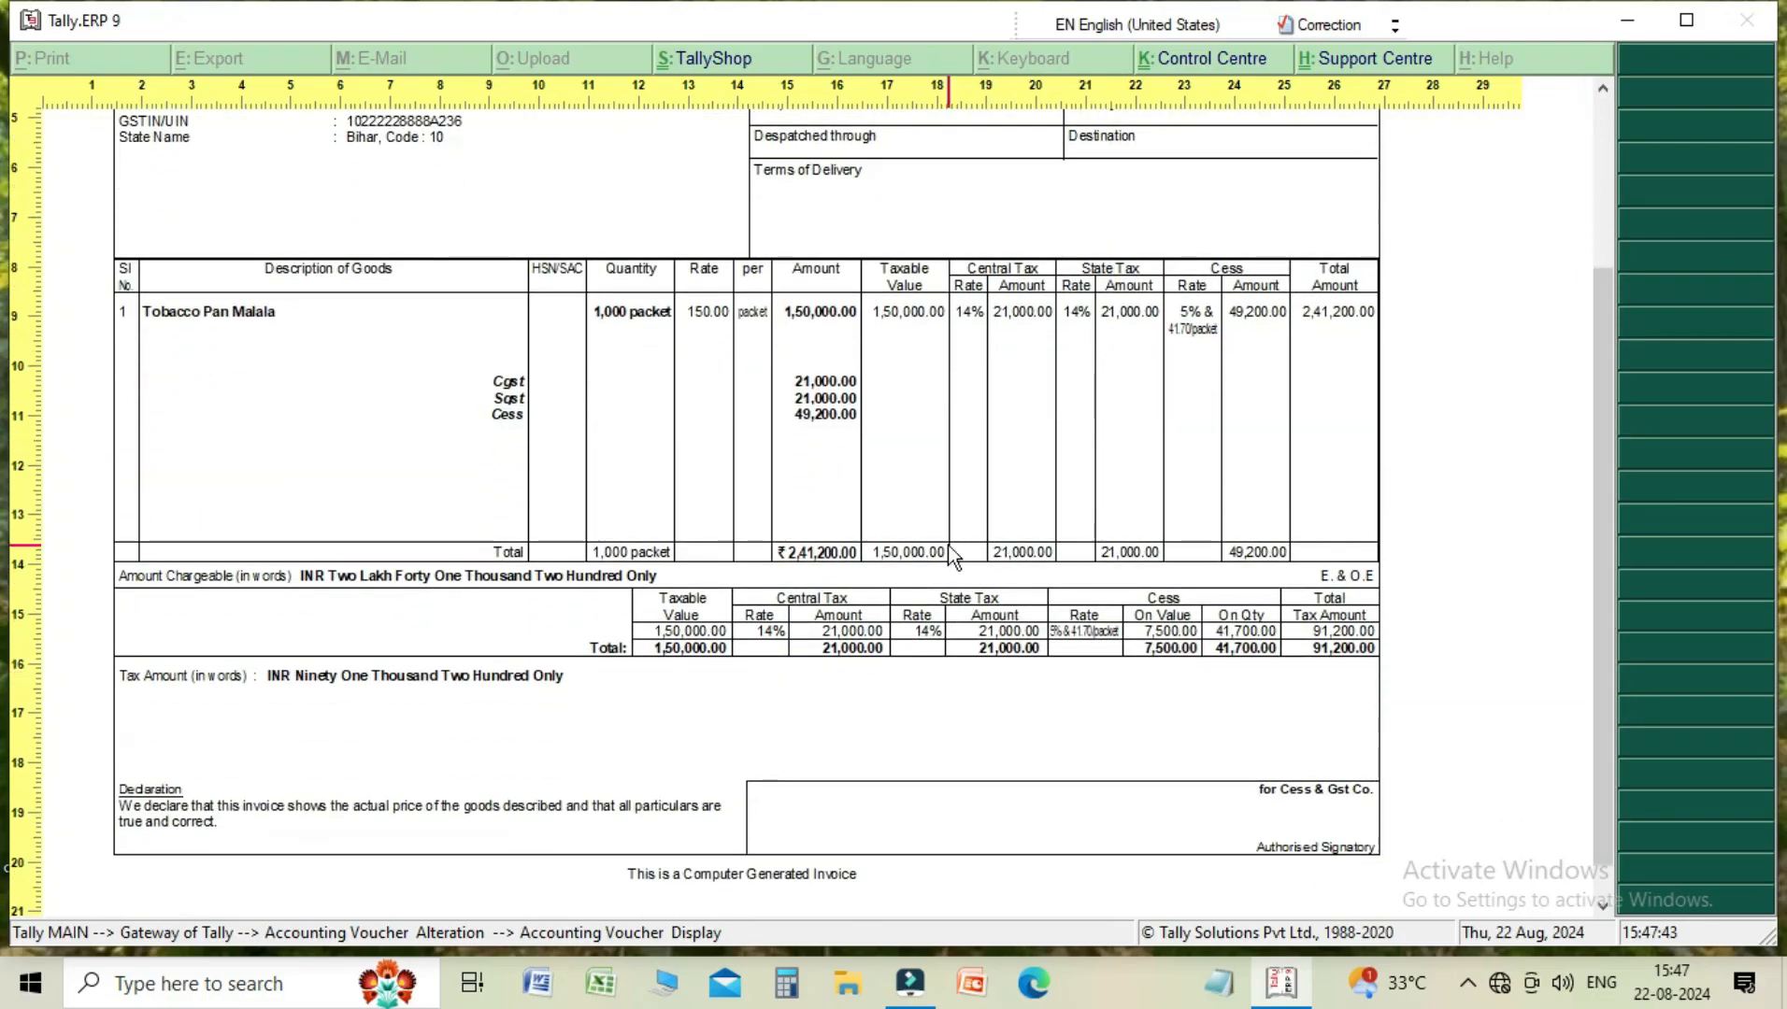